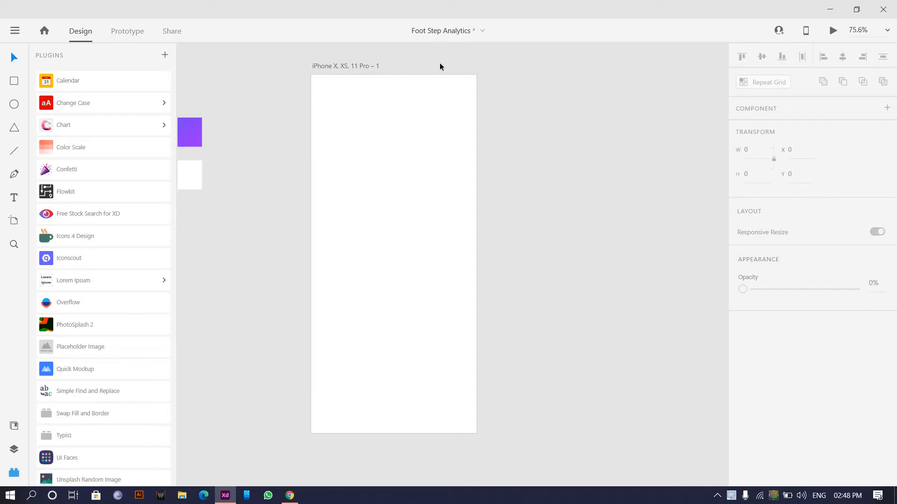
Step: Draw a header rectangle about 375 × 46 px across the upper edge of the iPhone artboard
scroll(260, 245, "down", 2)
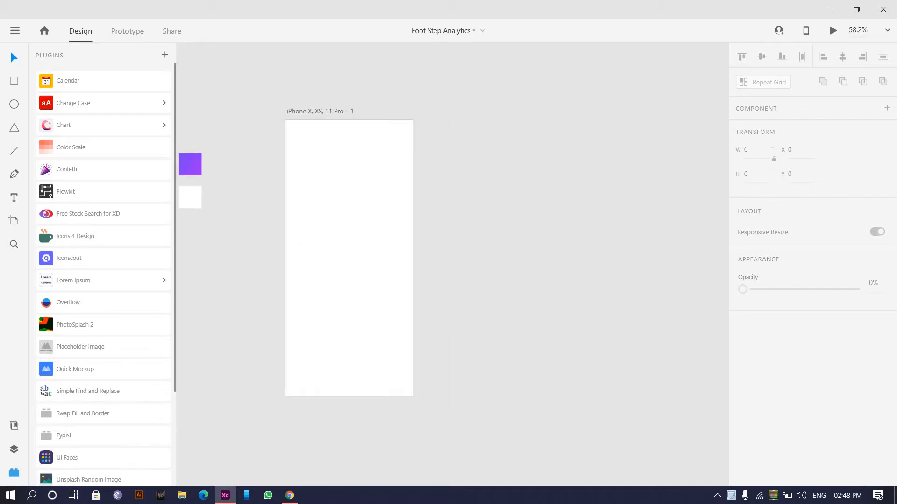
scroll(282, 111, "up", 3)
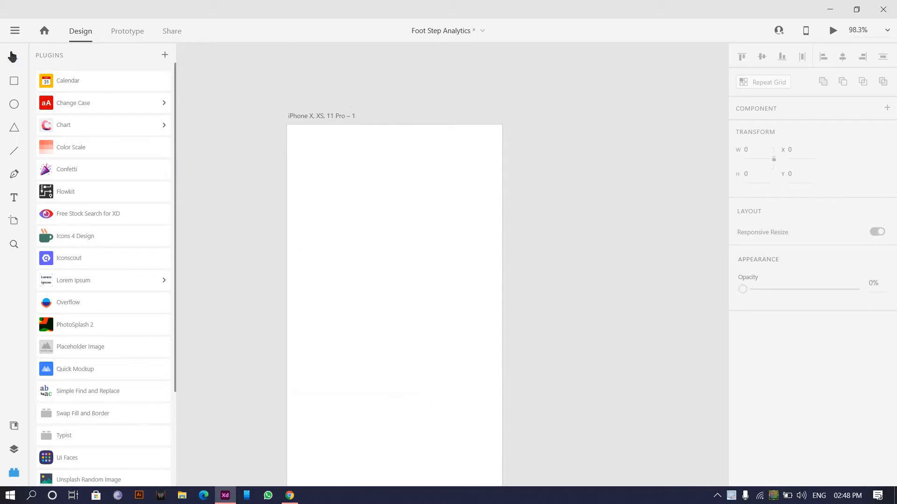
scroll(273, 141, "up", 2)
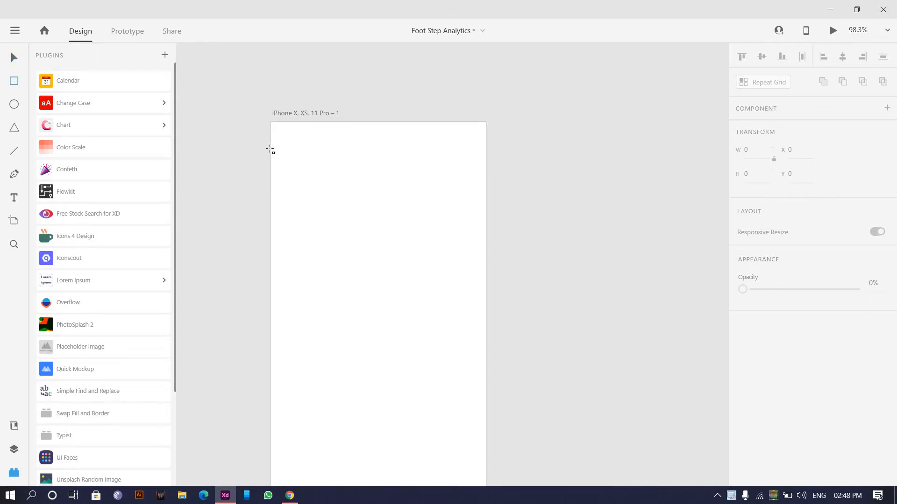
mouse_move(272, 145)
left_mouse_down()
mouse_move(495, 120)
mouse_move(486, 122)
left_mouse_up()
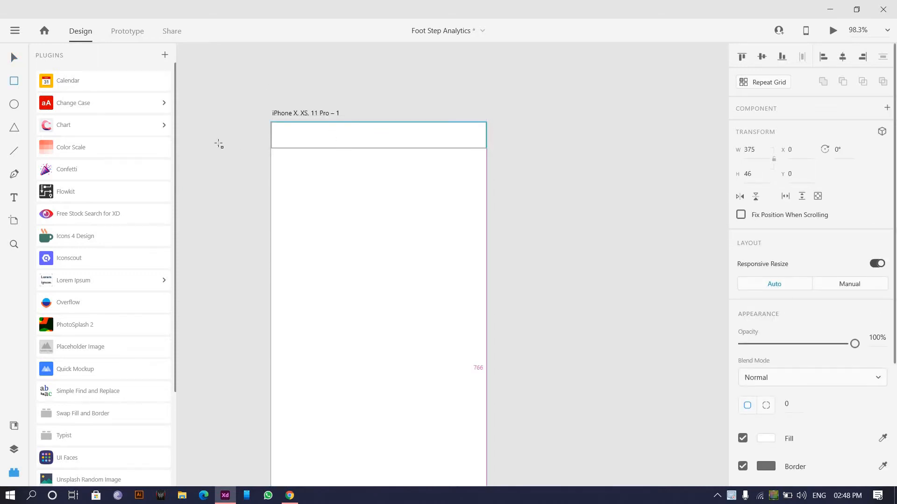
left_click(14, 58)
left_click_drag(343, 82, 518, 90)
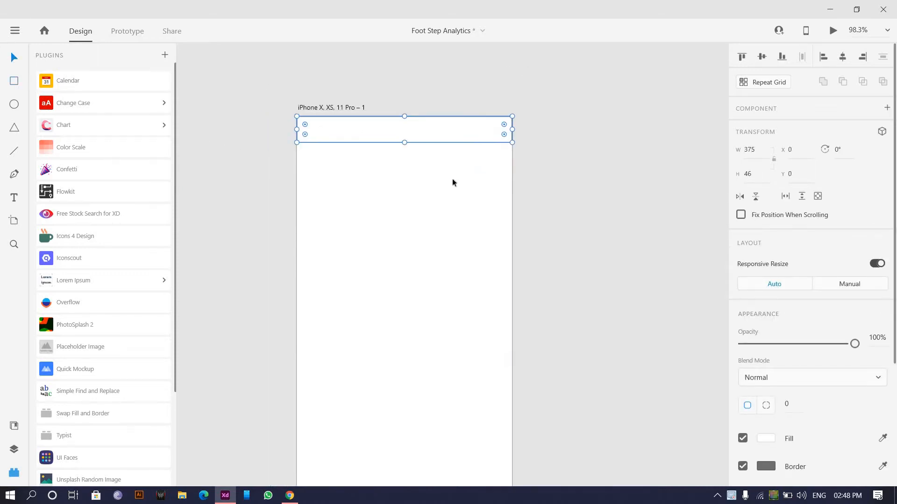
Step: Examine the white and purple colour swatches beside the artboard, including the purple swatch's gradient fill
scroll(452, 179, "up", 3)
left_click(349, 164)
left_click(355, 249)
left_click(363, 177)
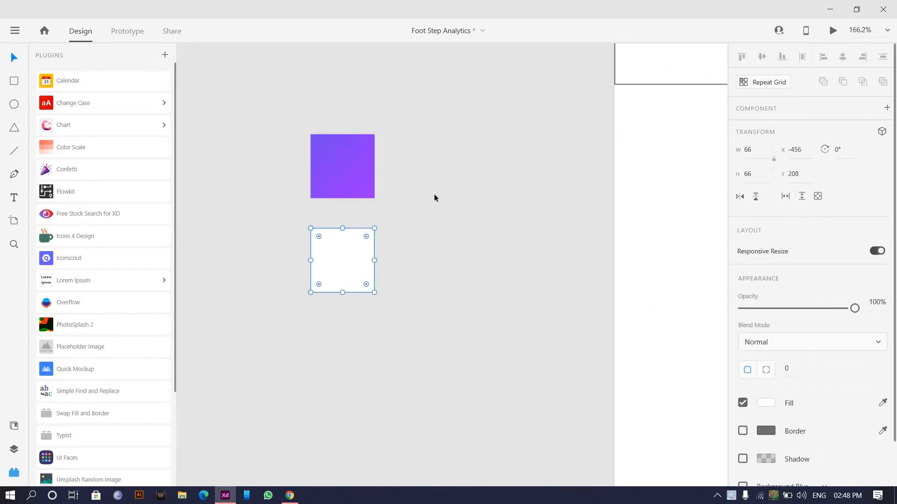
left_click(766, 402)
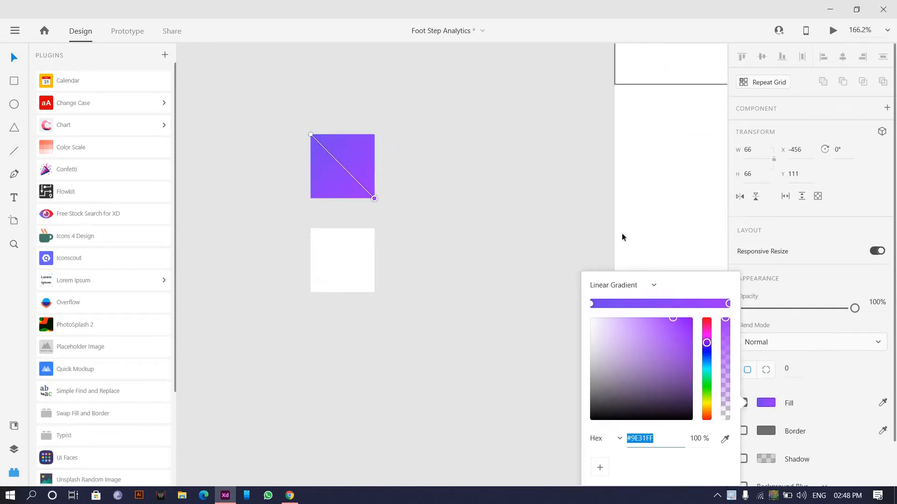
left_click(486, 130)
Step: Duplicate the header rectangle directly below itself and stretch the copy to about 367 px high
scroll(374, 192, "down", 2)
left_click_drag(627, 118, 550, 147)
scroll(550, 147, "up", 1)
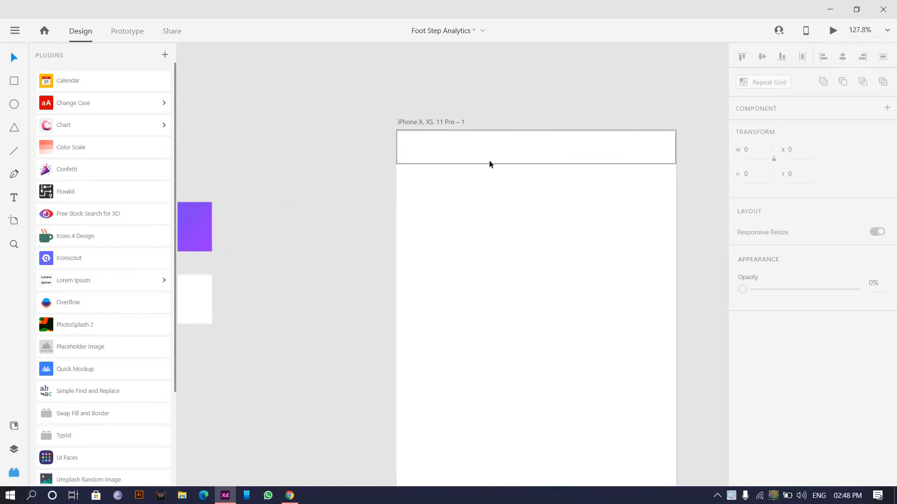
left_click_drag(500, 228, 502, 192)
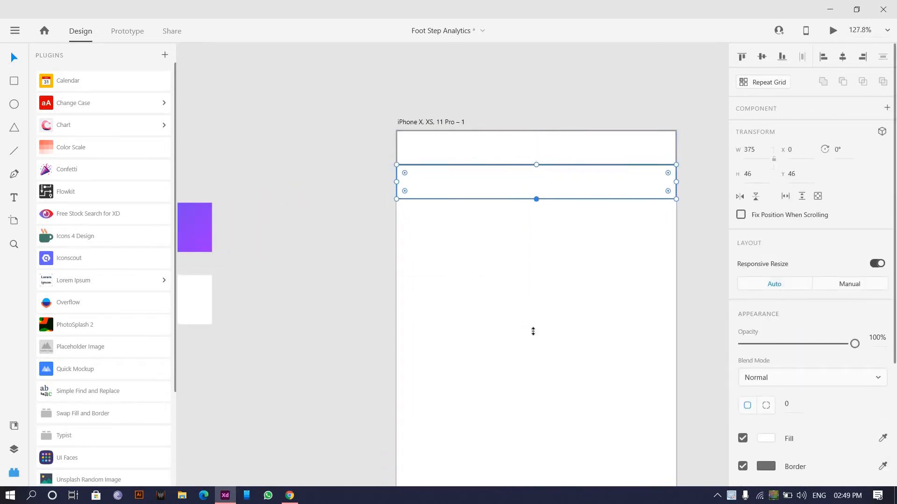
left_click_drag(532, 331, 467, 439)
scroll(514, 196, "down", 3)
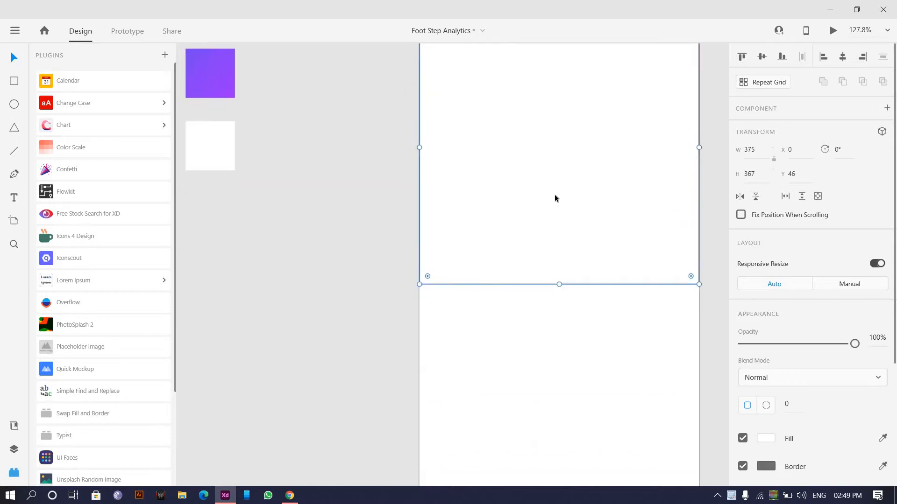
Step: Duplicate the 367 px high rectangle directly below itself and extend the copy past the artboard's lower edge, to about 412 px high
scroll(554, 194, "down", 5)
left_click_drag(558, 176, 562, 276)
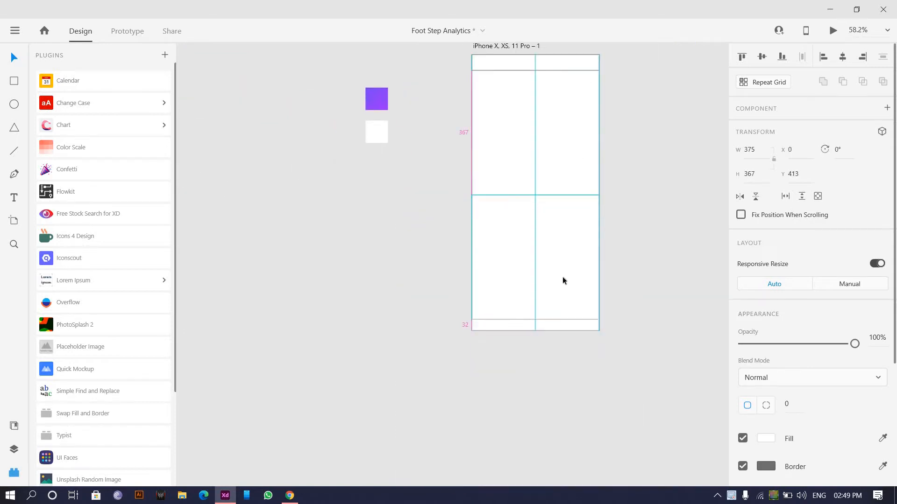
left_click_drag(532, 320, 536, 333)
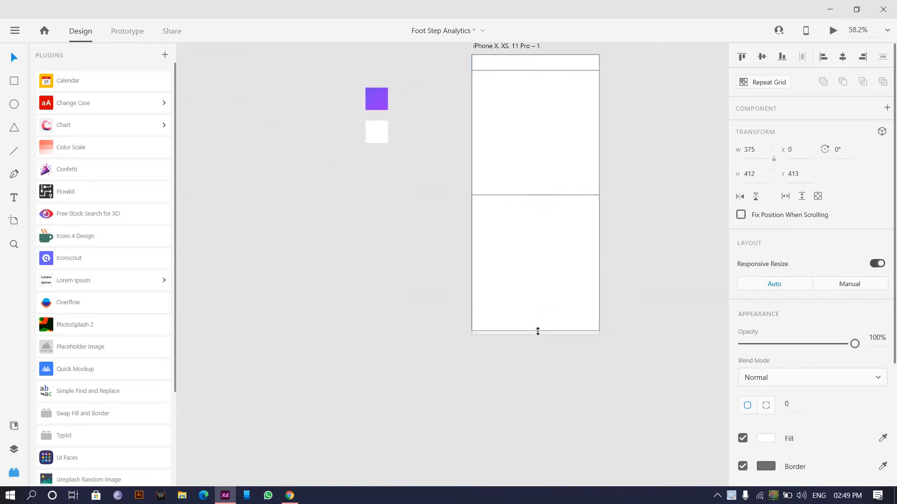
left_click(661, 164)
Step: Draw a vertical line and a crossing horizontal line about 516 px long on the pasteboard beside the artboard
scroll(654, 122, "down", 1)
scroll(656, 124, "down", 2)
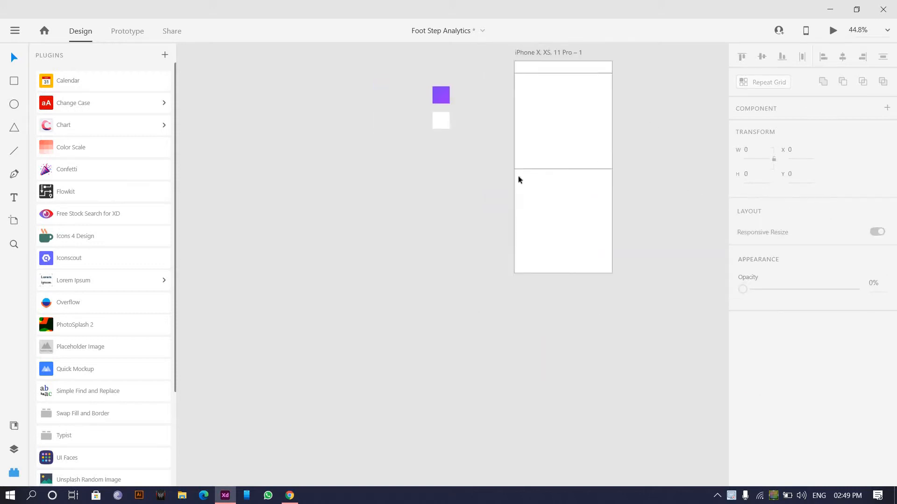
left_click_drag(518, 176, 455, 211)
left_click_drag(613, 153, 560, 178)
left_click_drag(495, 176, 452, 183)
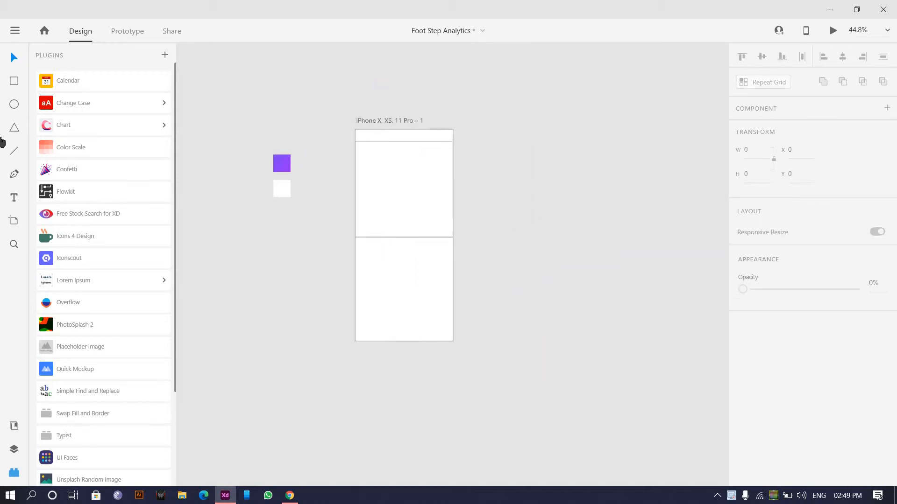
left_click(9, 156)
mouse_move(404, 127)
left_mouse_down()
mouse_move(394, 210)
mouse_move(394, 201)
mouse_move(530, 202)
left_mouse_up()
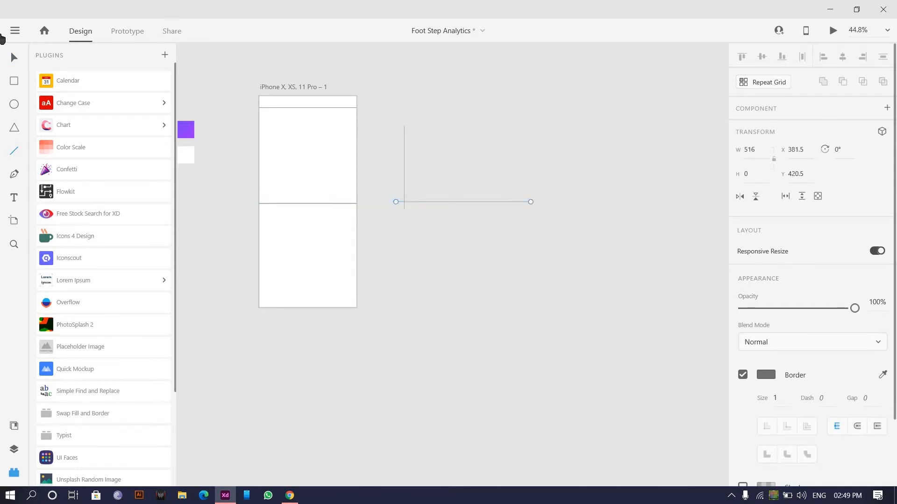
left_click(14, 57)
scroll(327, 148, "up", 3)
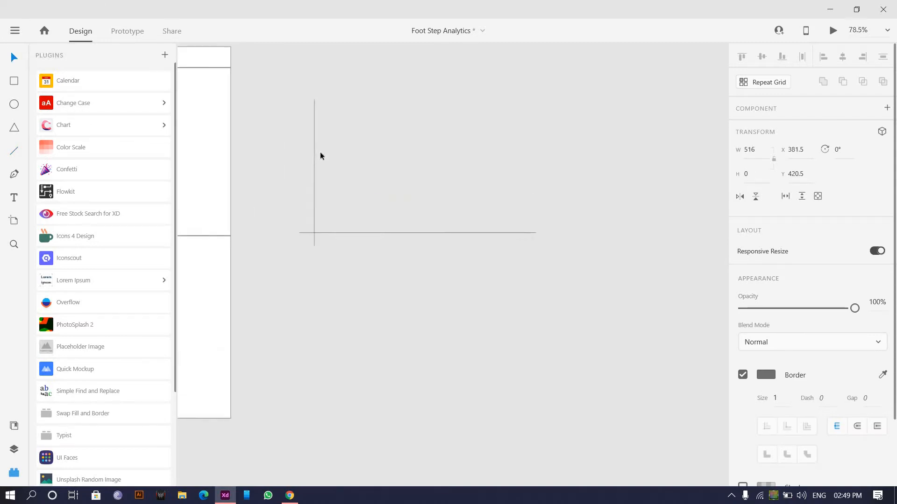
scroll(322, 151, "up", 2)
scroll(287, 153, "down", 1)
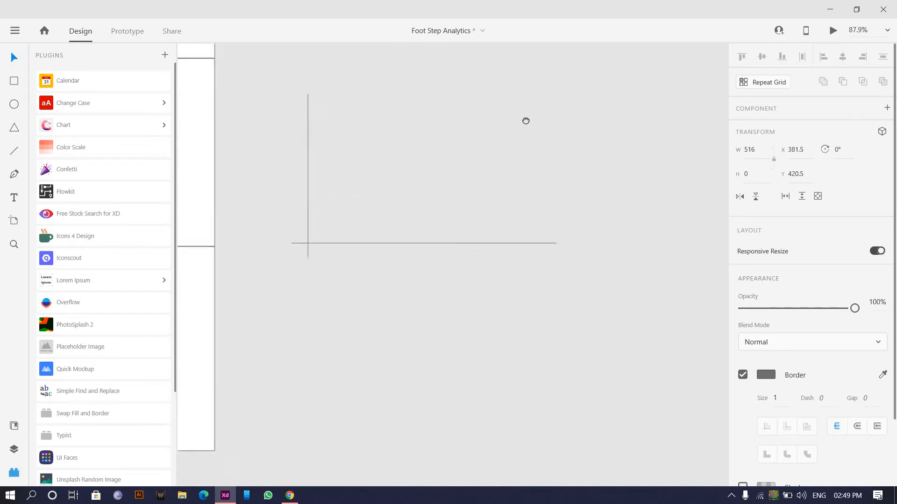
left_click_drag(526, 120, 577, 129)
left_click(394, 145)
left_click(226, 88)
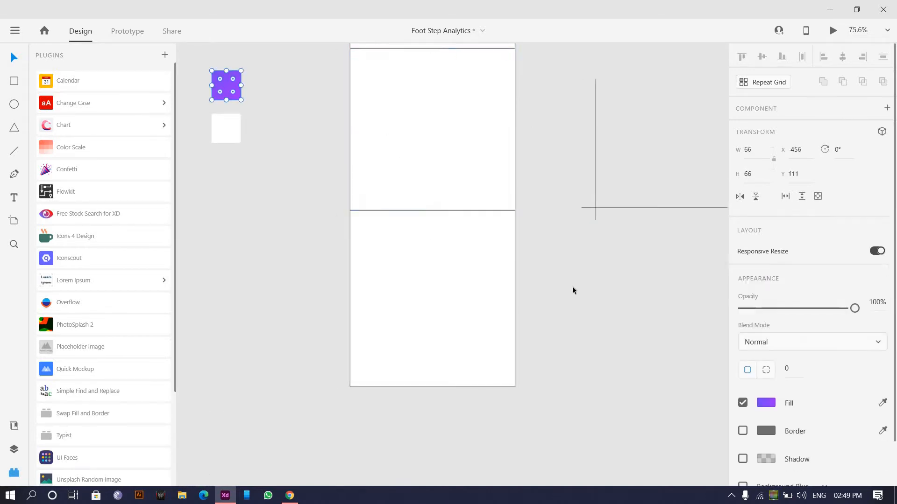
left_click(421, 78)
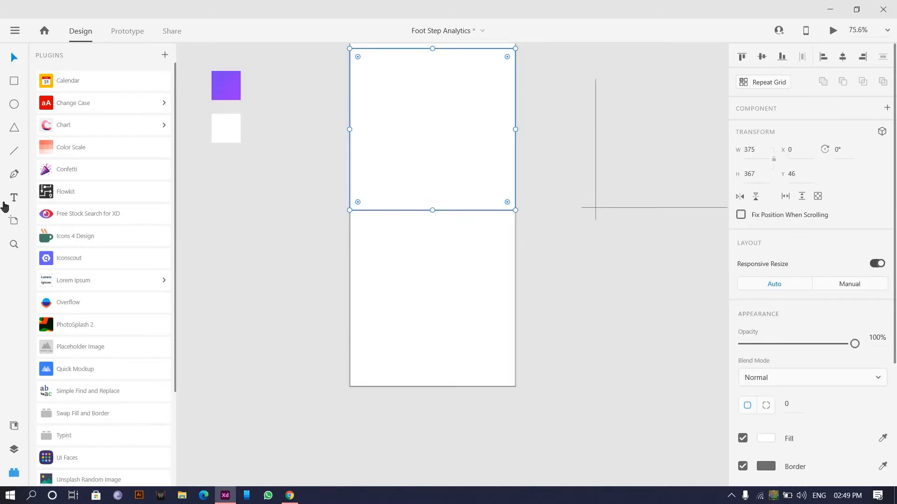
key("ctrl+y")
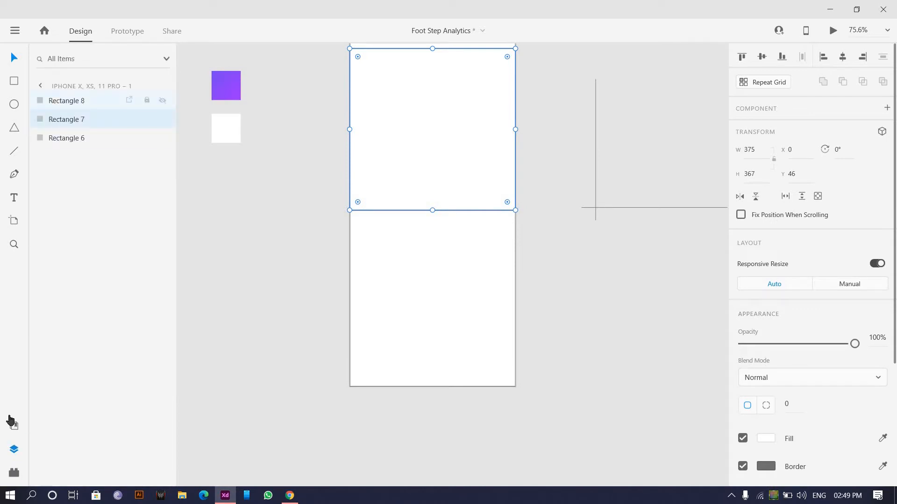
key("ctrl+shift+y")
left_click(224, 81)
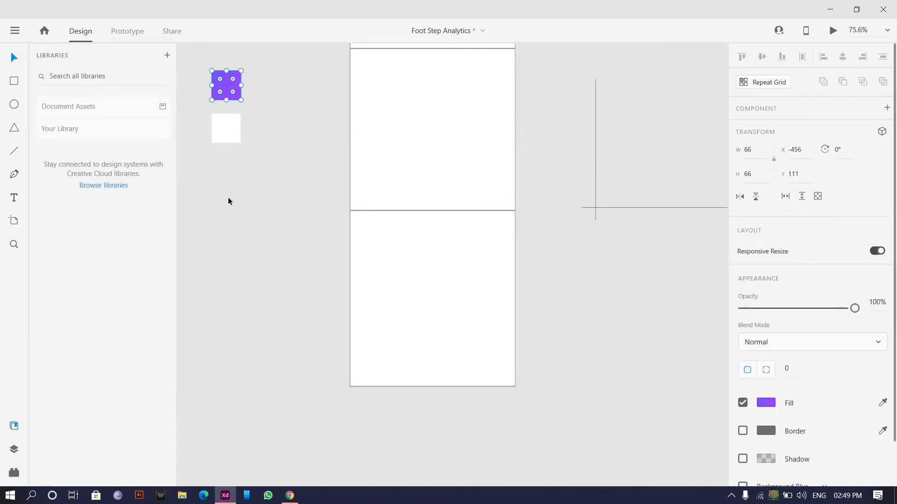
left_click(223, 193)
scroll(222, 194, "up", 3)
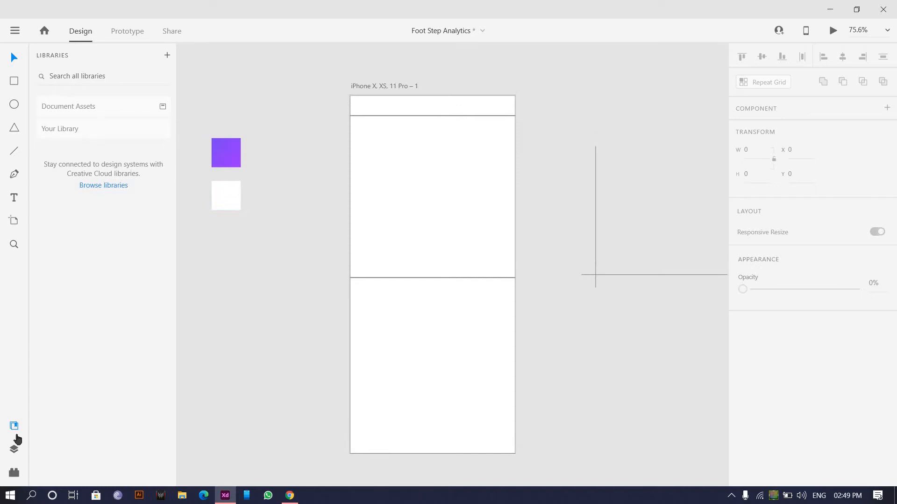
Step: Check the contents of Your Library and the colours saved in Document Assets
left_click(16, 473)
left_click(12, 449)
left_click(13, 425)
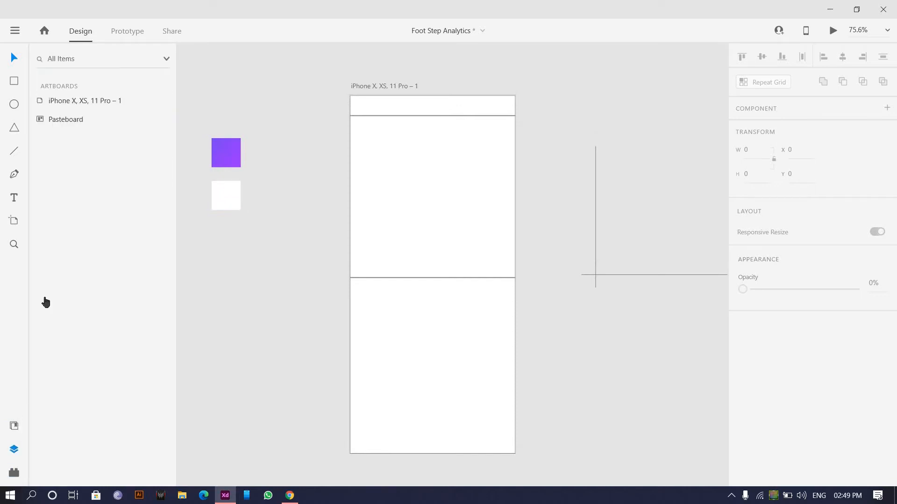
left_click(118, 129)
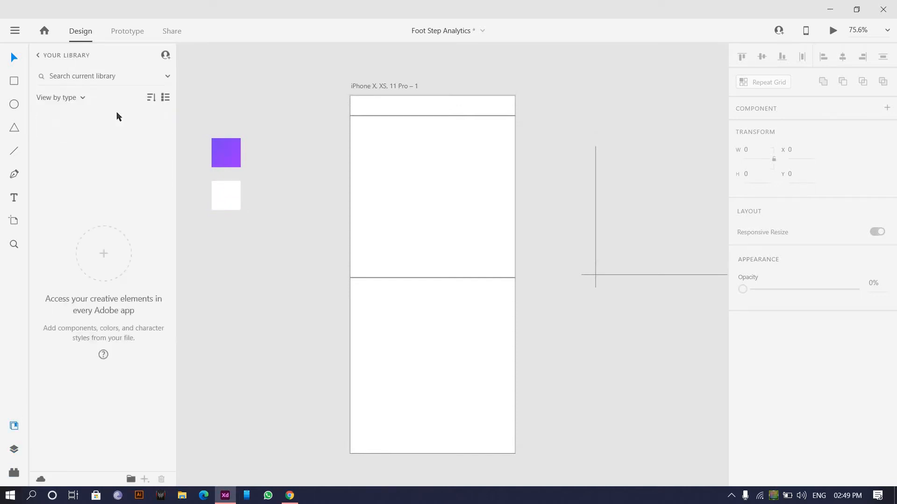
left_click(39, 55)
left_click(90, 106)
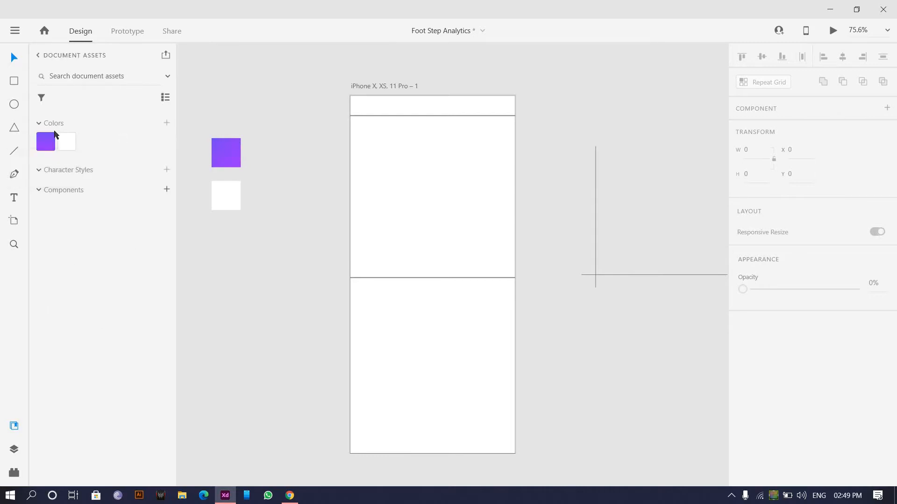
left_click(39, 56)
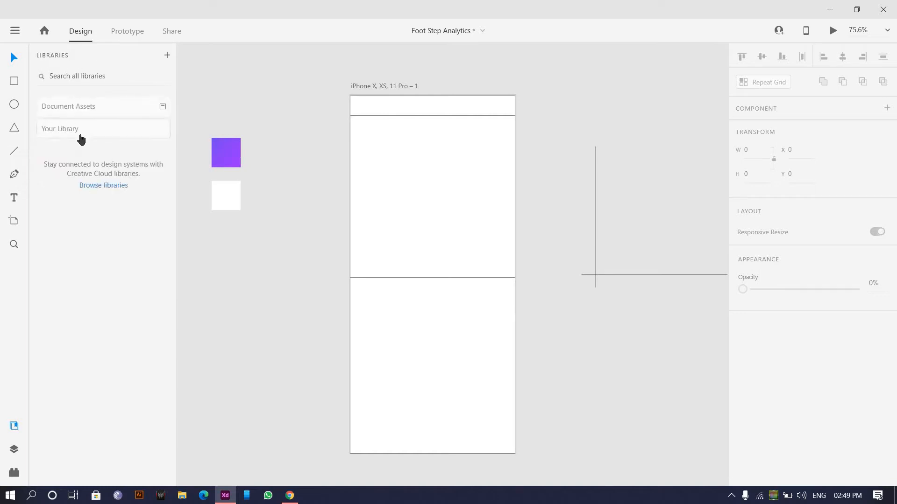
left_click(66, 127)
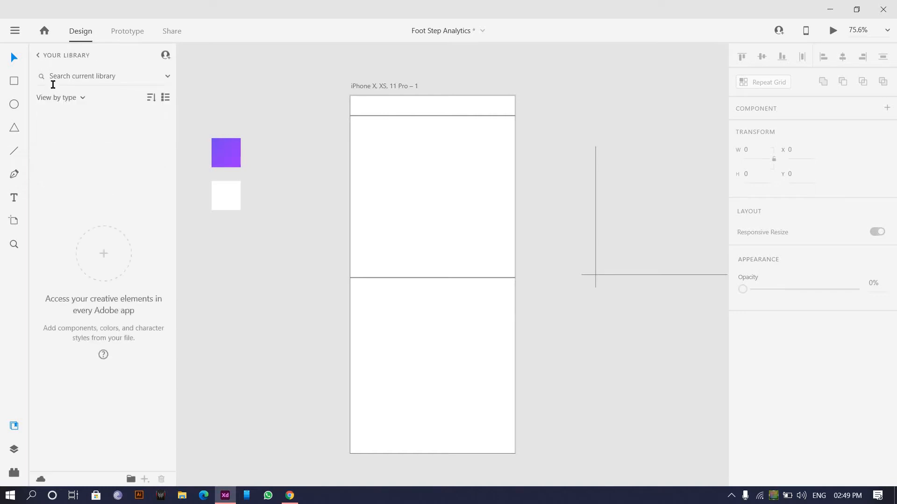
left_click(42, 56)
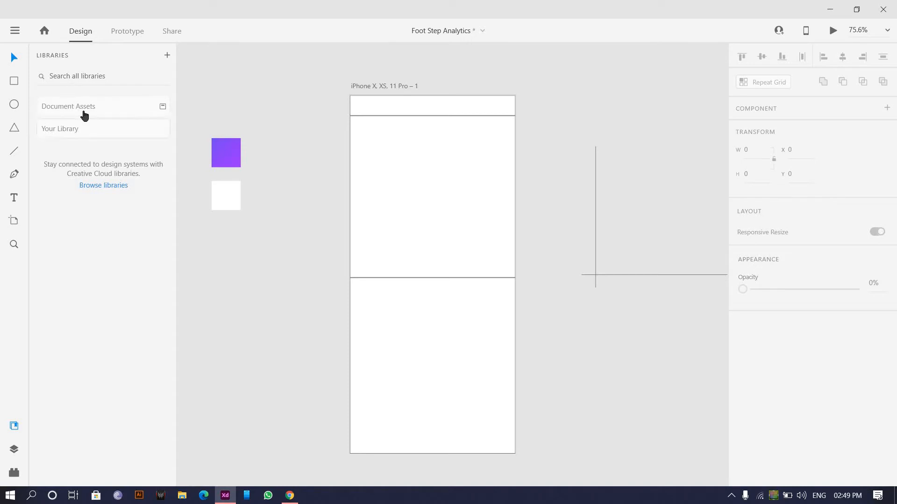
Step: Fill the middle rectangle below the header with the purple gradient saved in Document Assets
left_click(85, 112)
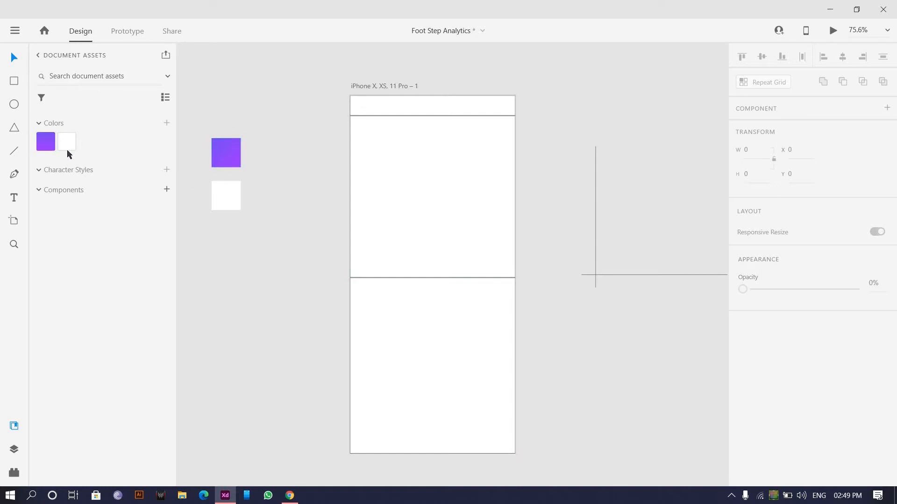
left_click_drag(262, 228, 217, 103)
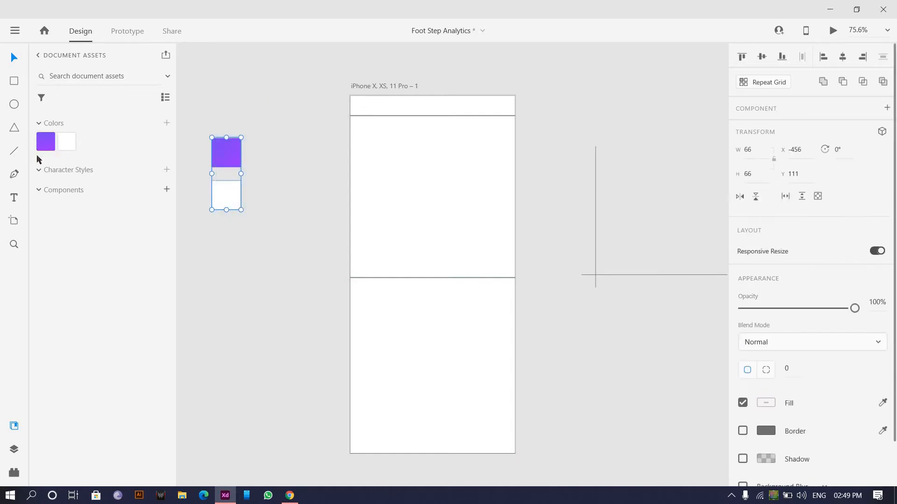
left_click(436, 187)
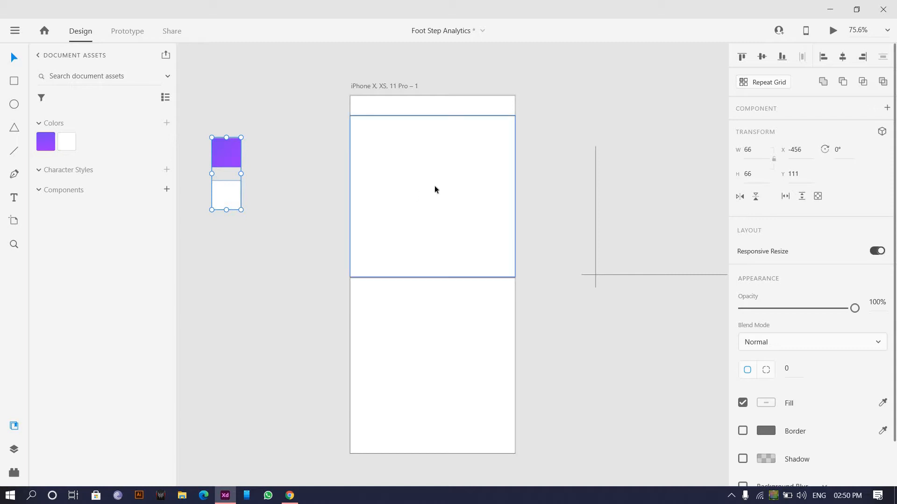
left_click(45, 141)
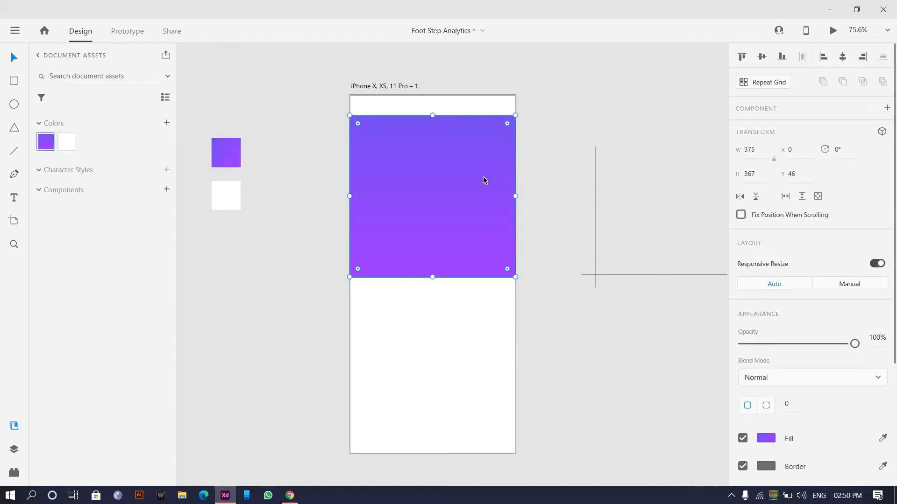
scroll(413, 218, "up", 3)
scroll(414, 220, "down", 3)
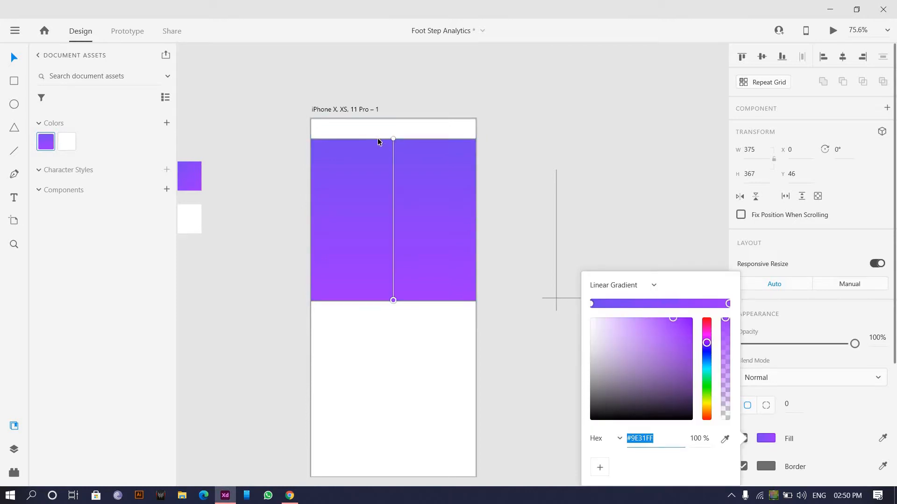
Step: Reorient the middle rectangle's linear gradient diagonally, starting at its upper-left corner and ending near its lower-right corner
left_click_drag(393, 139, 309, 139)
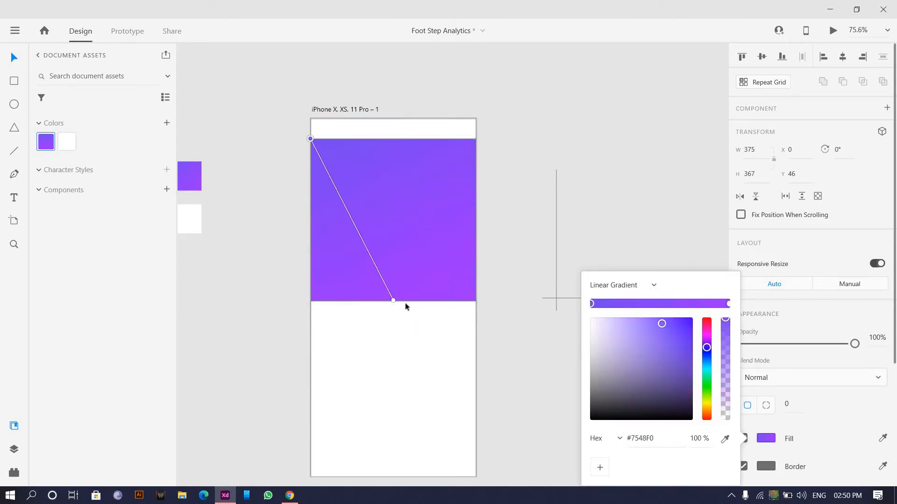
left_click_drag(393, 301, 442, 272)
left_click(575, 195)
scroll(575, 195, "down", 4)
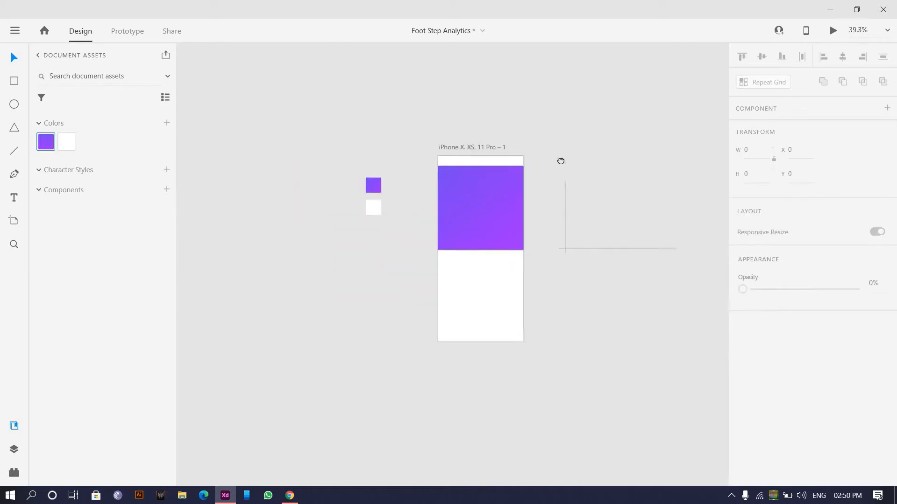
Step: Fill the bottom rectangle on the artboard with the light grey #F3F3F3
scroll(576, 195, "up", 4)
left_click_drag(575, 195, 571, 157)
scroll(366, 290, "up", 3)
scroll(394, 242, "down", 3)
left_click(399, 241)
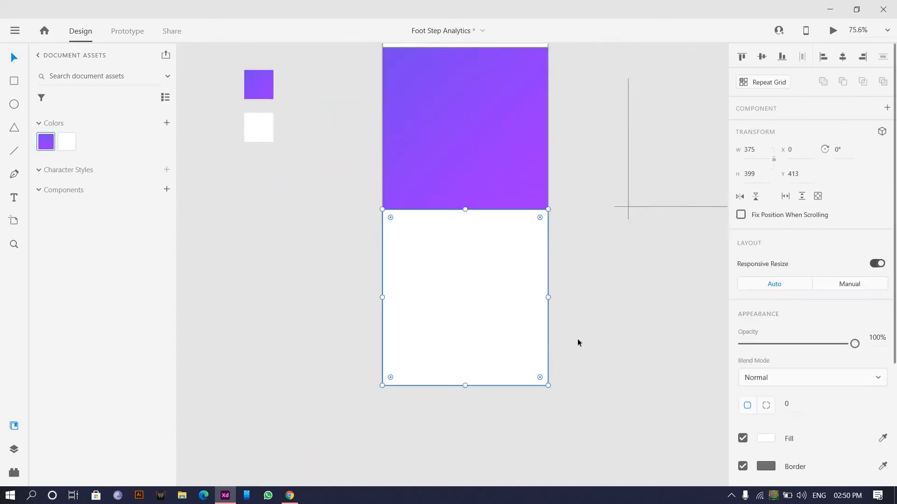
scroll(645, 361, "down", 2)
scroll(645, 361, "down", 2)
left_click(765, 440)
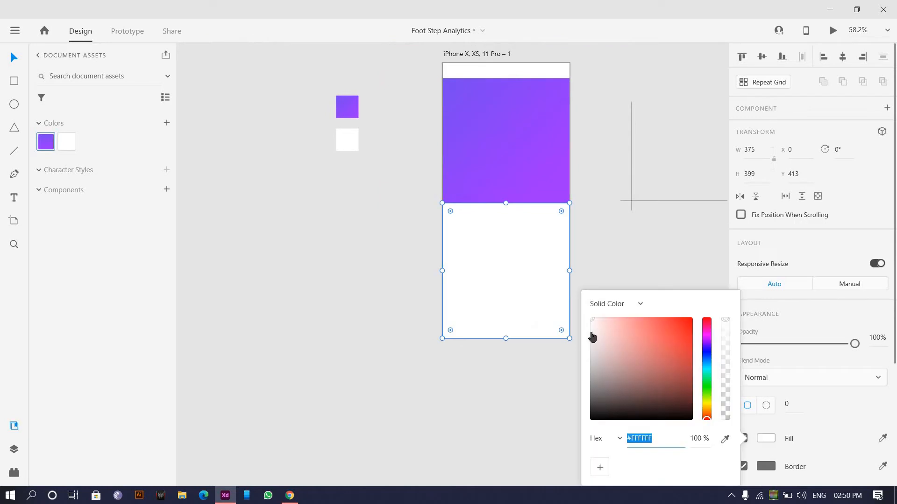
type("F2F2F2")
key("Return")
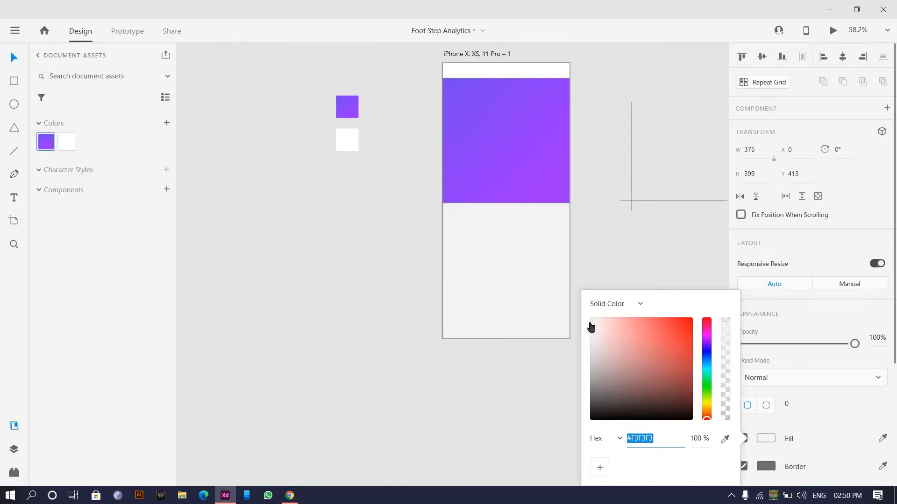
left_click(586, 230)
Step: Remove the border from the header, purple and light grey rectangles together
scroll(534, 231, "up", 4)
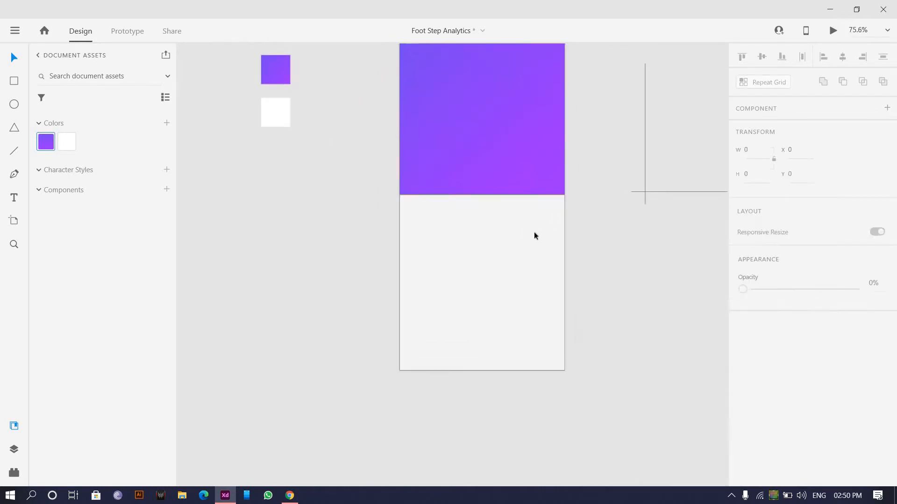
scroll(534, 232, "down", 3)
scroll(483, 68, "up", 2)
scroll(444, 133, "up", 3)
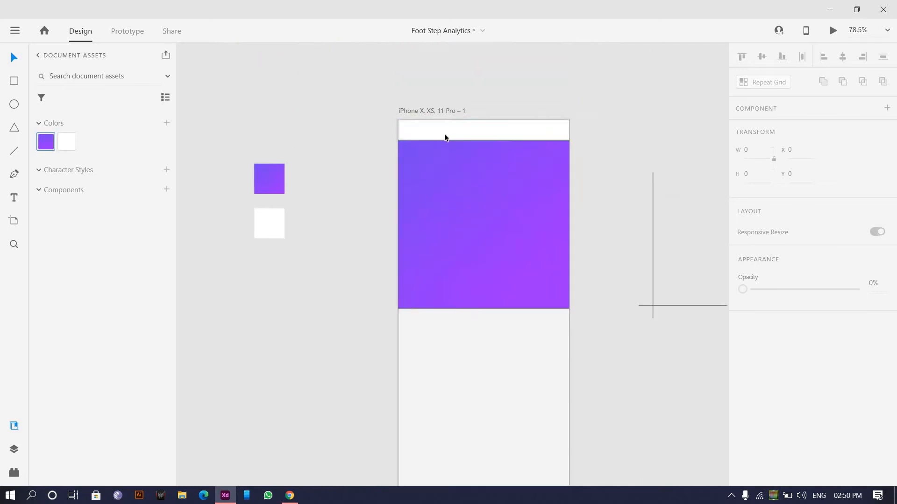
left_click(523, 151)
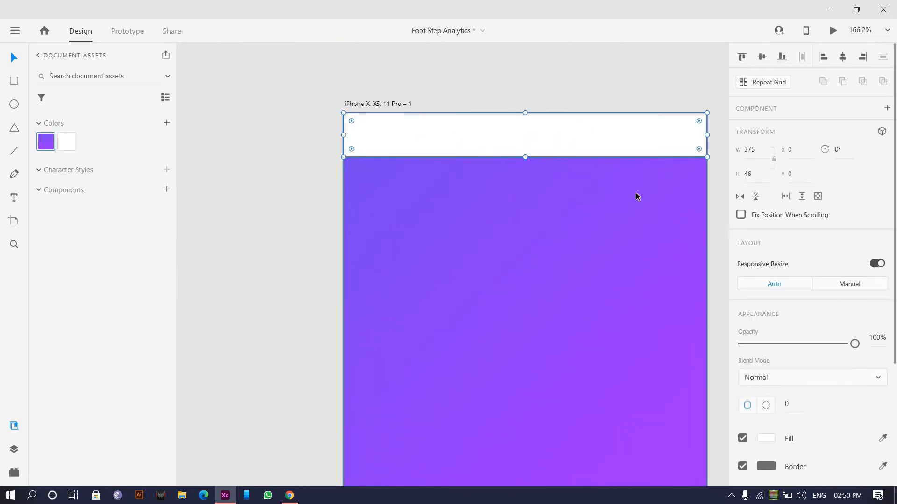
scroll(327, 243, "down", 2)
left_click_drag(320, 215, 602, 481)
left_click(742, 466)
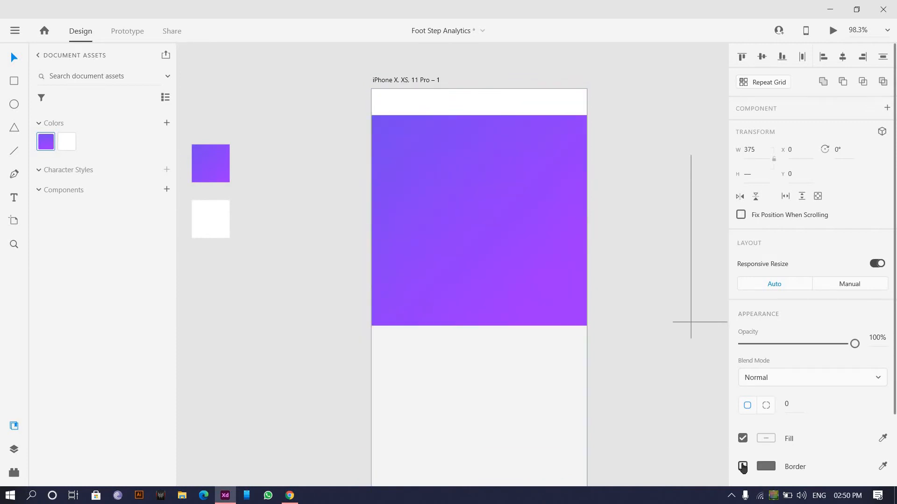
key("ctrl+z")
Step: Add a "Monday" text label just below the horizontal axis line beside the artboard, near the crossing with the vertical line
scroll(579, 151, "down", 2)
left_click_drag(663, 264, 441, 287)
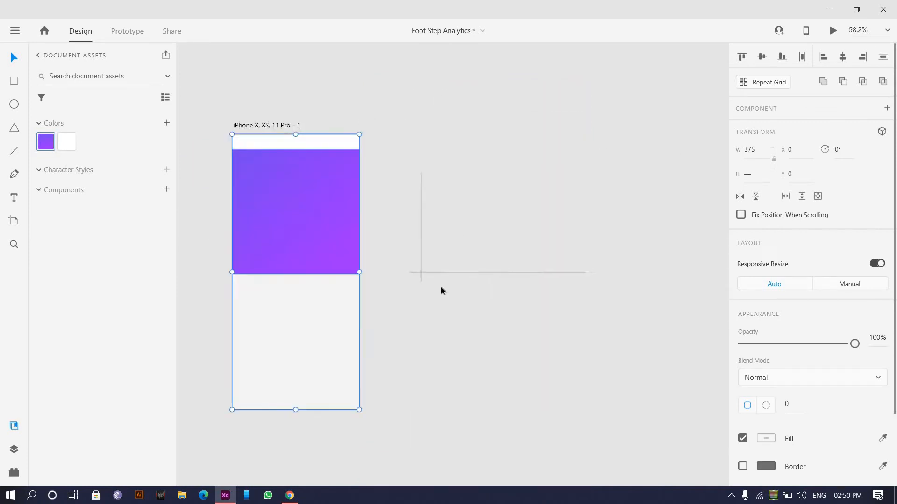
scroll(451, 177, "up", 2)
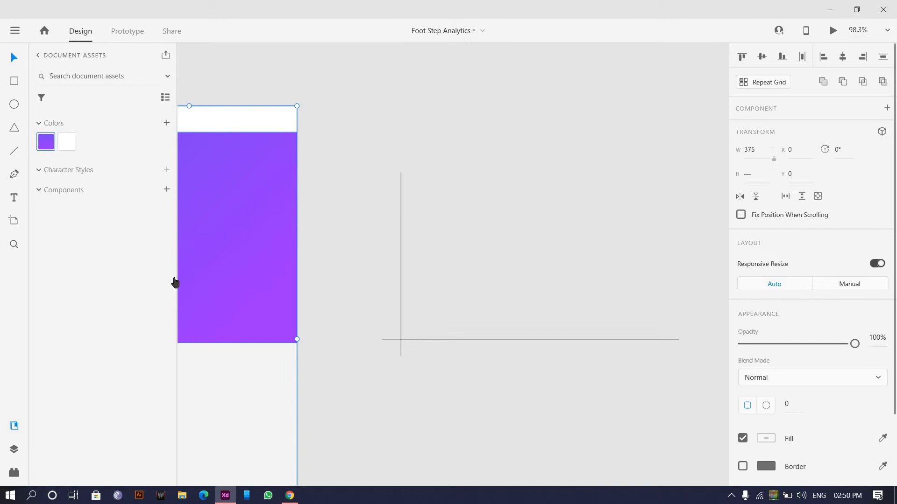
left_click(430, 349)
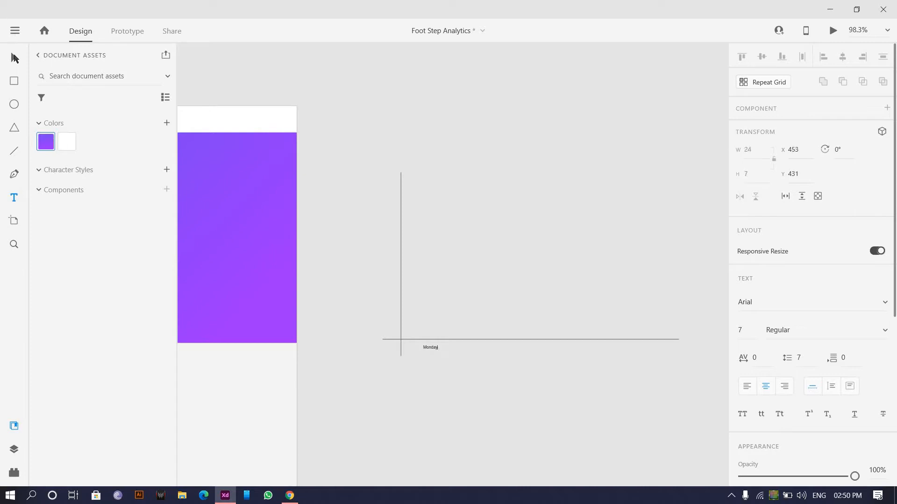
left_click(15, 58)
Step: Remove the Monday label's border and enlarge its text to size 14
scroll(426, 287, "up", 3)
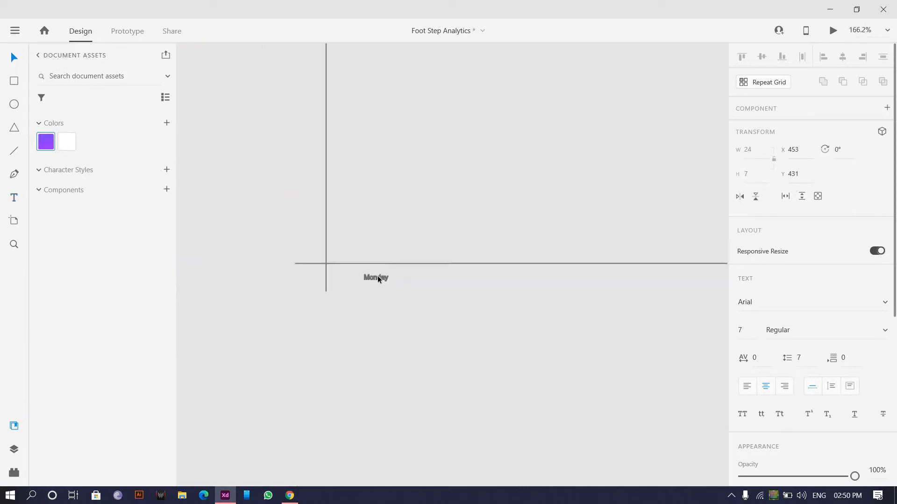
scroll(377, 276, "up", 3)
scroll(821, 430, "down", 4)
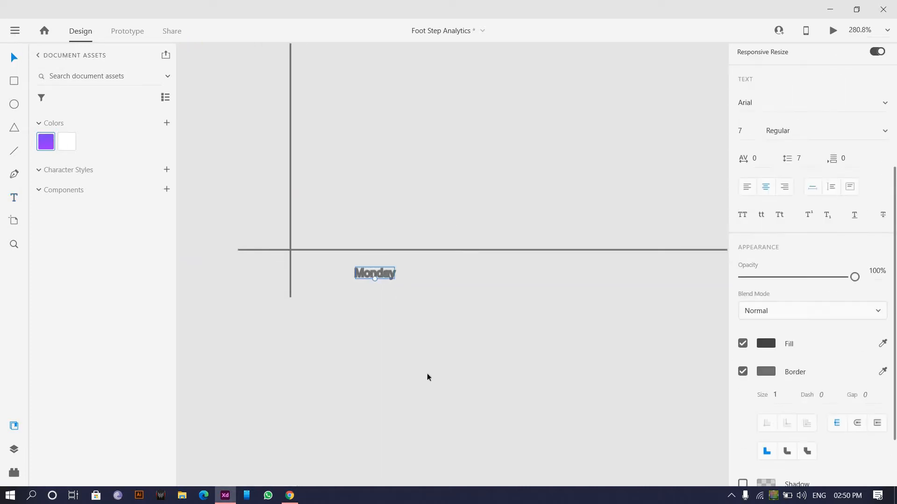
left_click(742, 371)
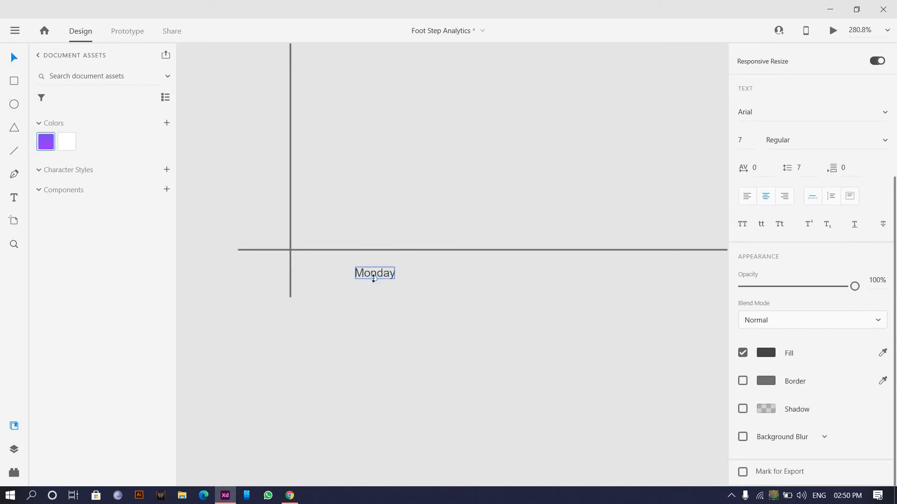
mouse_move(374, 279)
left_mouse_down()
mouse_move(376, 302)
mouse_move(375, 293)
left_mouse_up()
key("ctrl+z")
Step: Duplicate the Monday label along the horizontal axis and change the copy's text to "Tuesday"
left_click_drag(366, 281, 463, 280)
double_click(464, 280)
type("T")
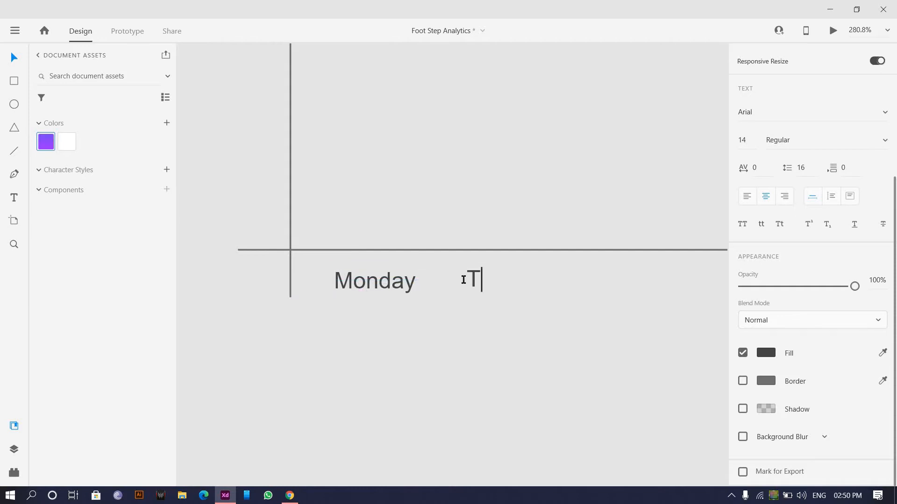
type("uesday")
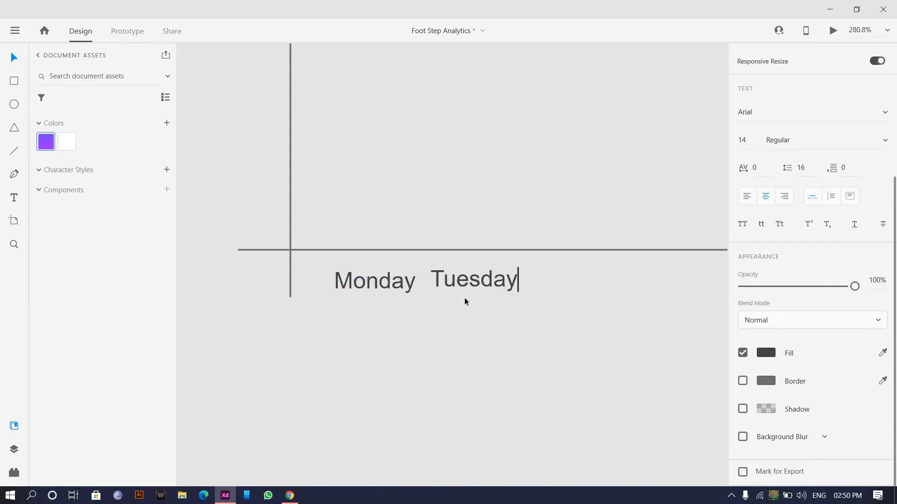
key("Escape")
Step: Duplicate the Tuesday label further along the axis and make the copy read "Wednesday"
left_click_drag(484, 282, 594, 277)
double_click(595, 277)
type("W")
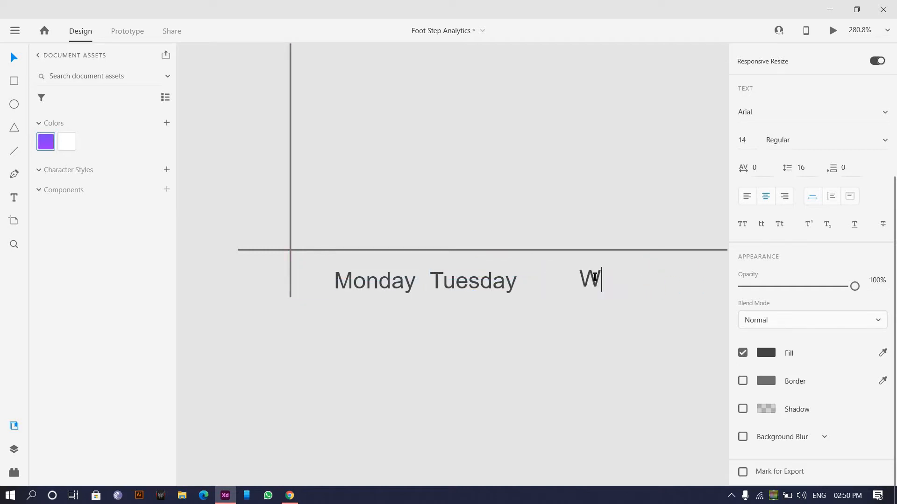
type("dnes")
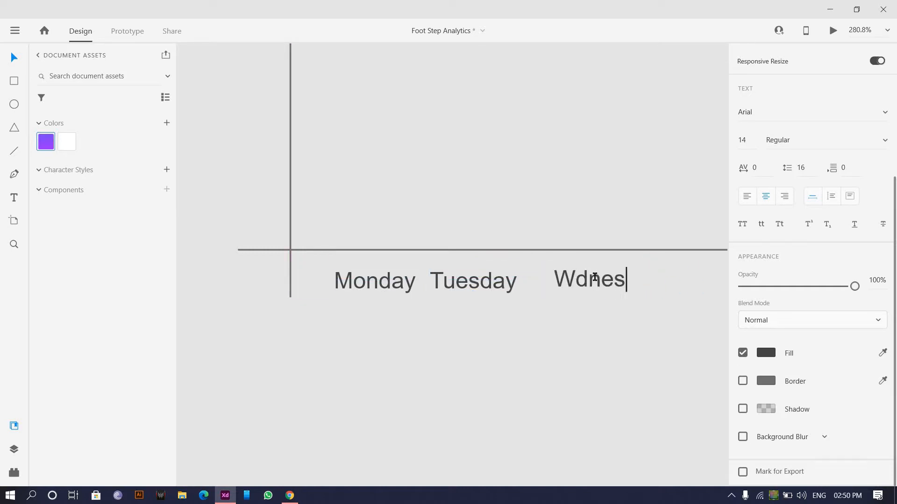
type("day")
key("Escape")
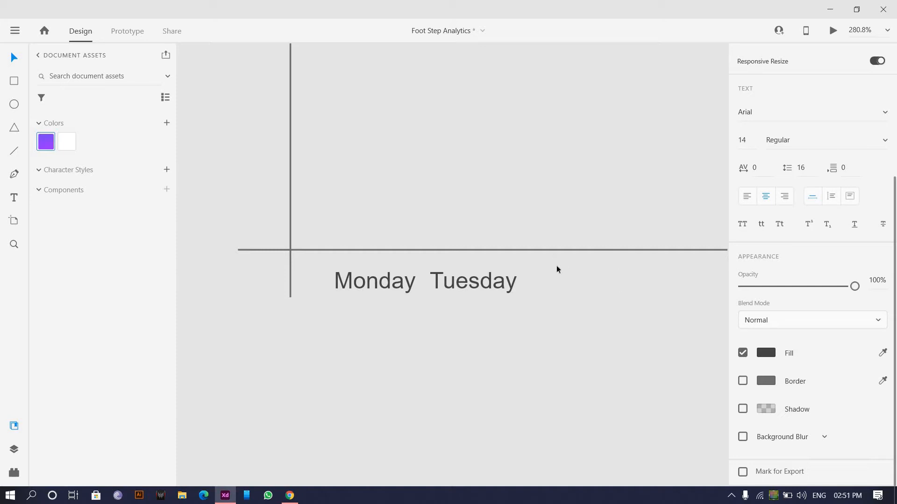
double_click(559, 281)
left_click(559, 282)
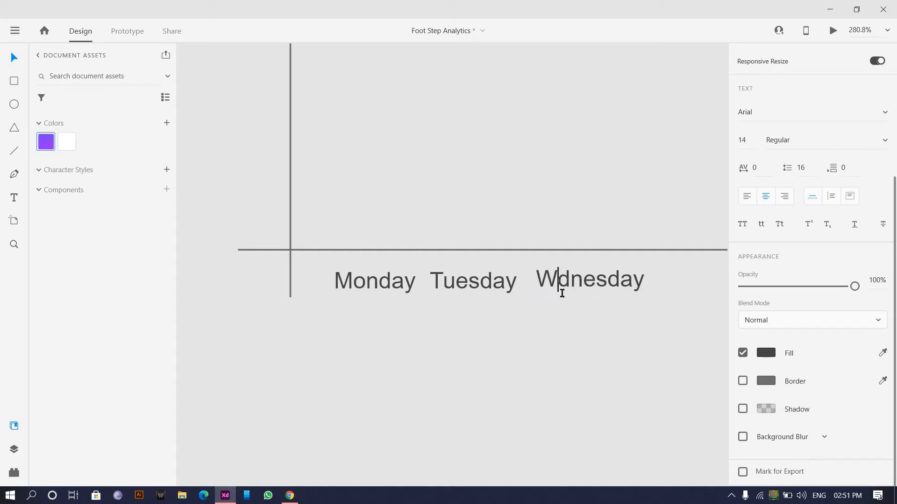
type("e")
Step: Shorten the Wednesday label to "Wed"
scroll(380, 310, "down", 5)
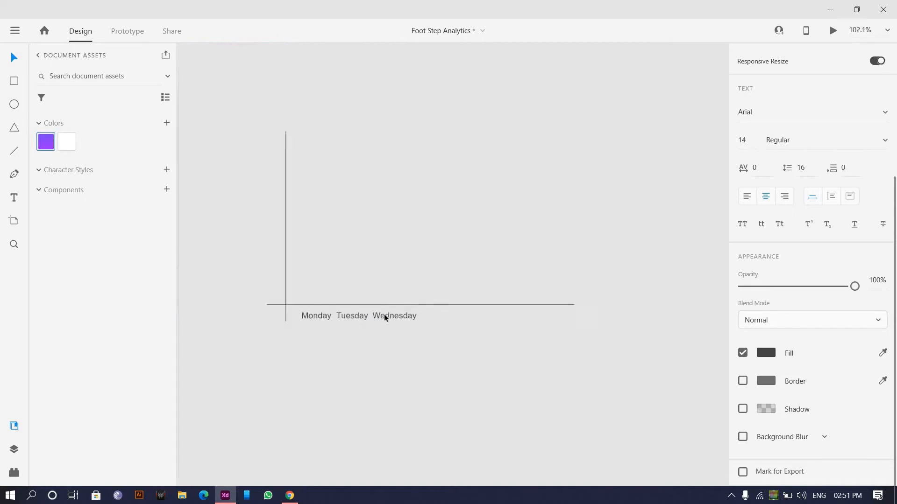
scroll(388, 315, "up", 2)
double_click(380, 316)
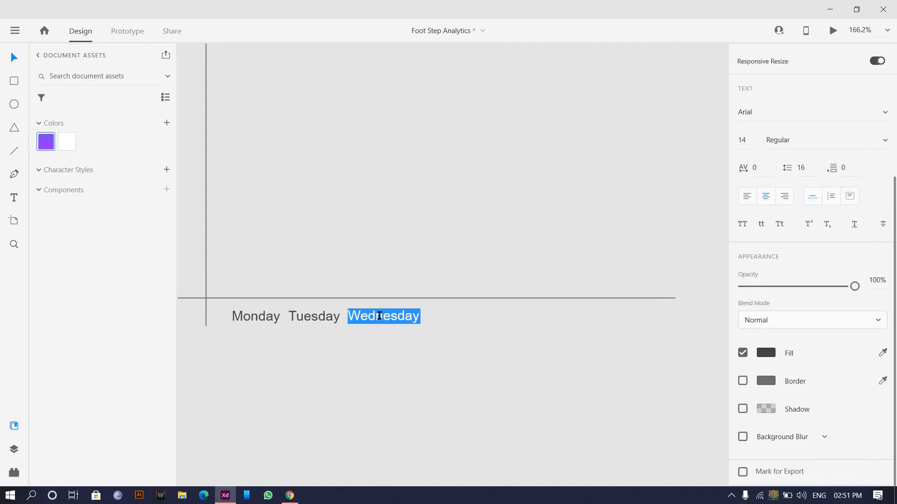
left_click_drag(546, 342, 604, 343)
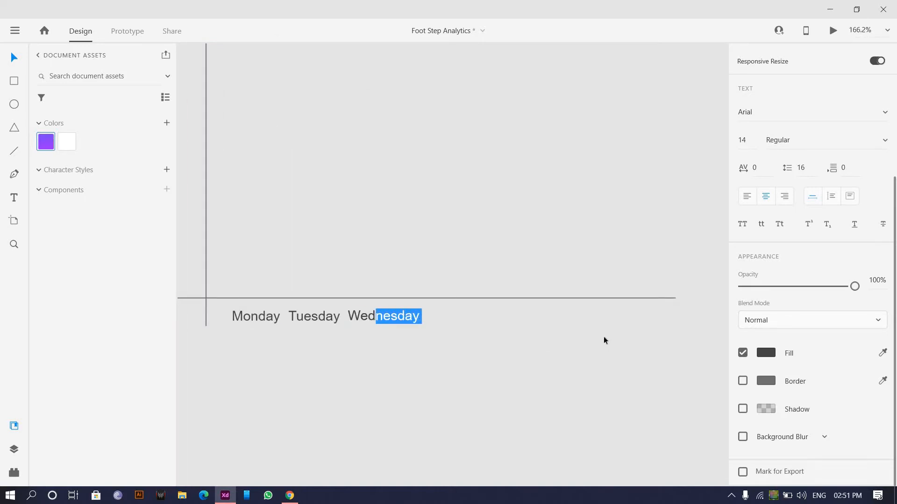
key("BackSpace")
key("Escape")
Step: Shorten the Tuesday label to "Tue"
left_click(314, 318)
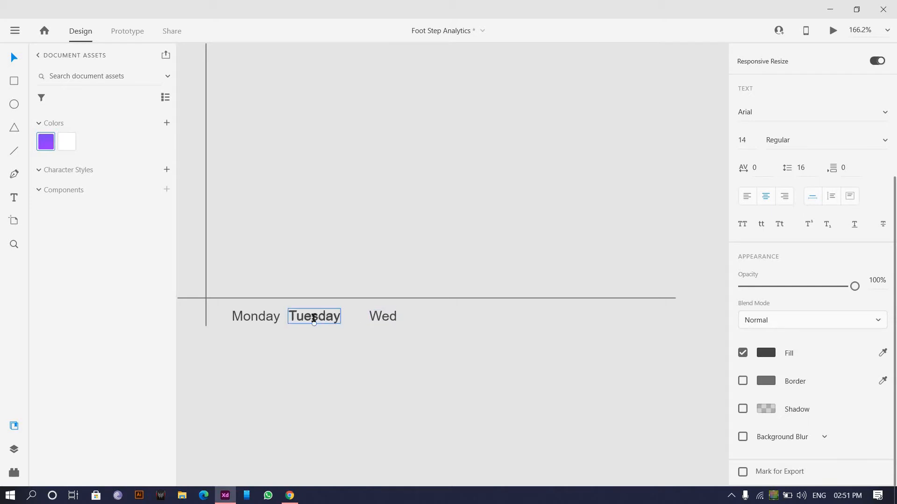
double_click(313, 319)
left_click_drag(379, 325, 326, 317)
left_click(323, 317)
left_click_drag(404, 318, 304, 316)
key("BackSpace")
Step: Shorten the Monday label to "Mon"
left_click(254, 316)
double_click(257, 318)
key("Right")
key("shift+Left")
key("shift+Left")
key("shift+Left")
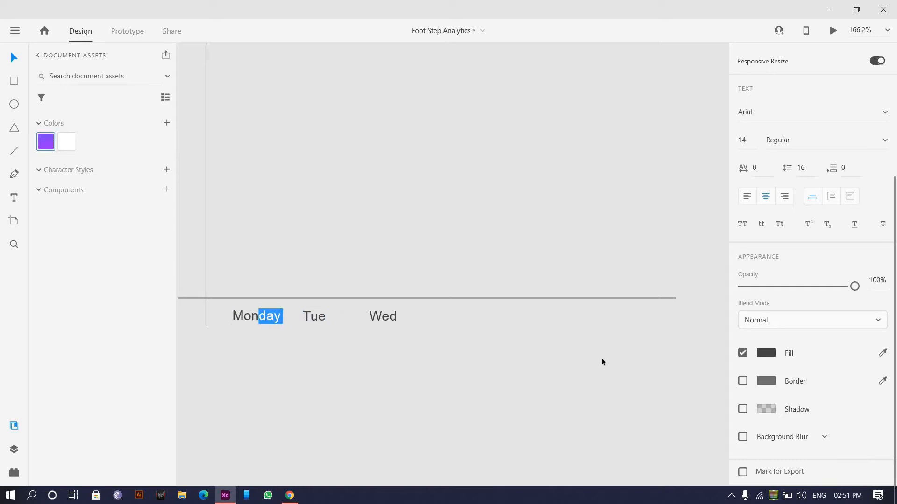
key("BackSpace")
key("Escape")
Step: Duplicate the Wed label twice further along the axis, changing the copies to "Thu" and "Fri"
left_click_drag(372, 316, 436, 317)
double_click(435, 317)
type("Th")
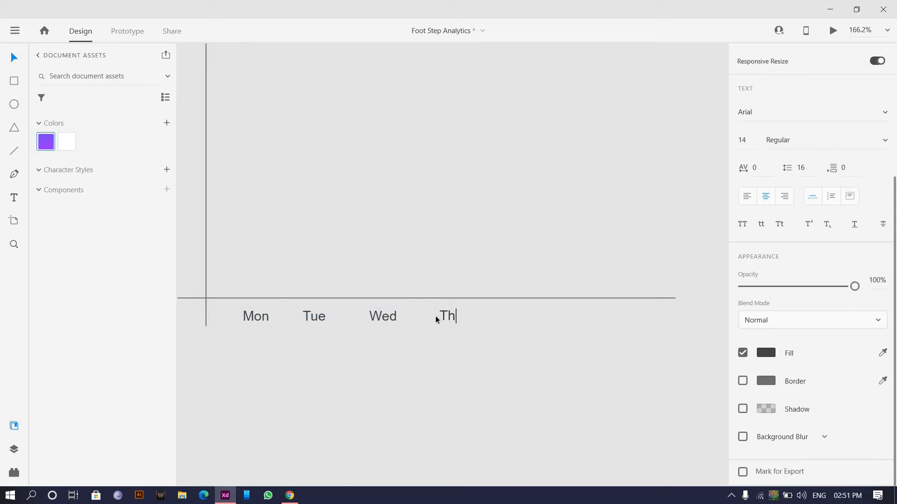
type("u")
left_click_drag(462, 320, 512, 319)
double_click(512, 317)
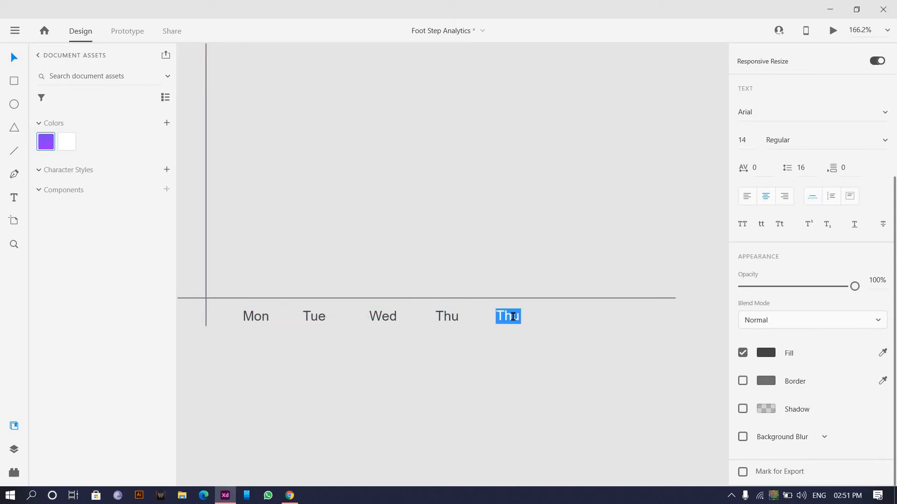
type("Fri")
key("Escape")
Step: Duplicate the Fri label twice towards the end of the axis, changing the copies to "Sat" and "Sun"
left_click_drag(507, 317, 560, 316)
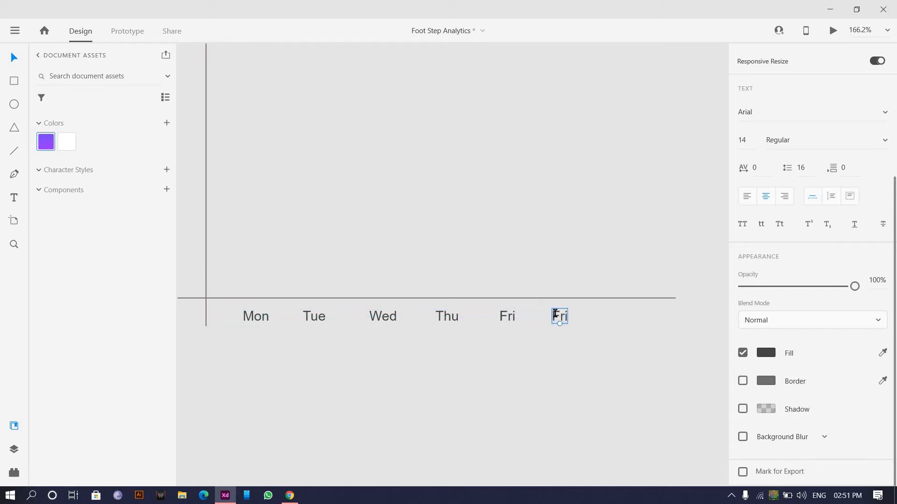
double_click(554, 314)
type("Sat")
left_click_drag(560, 316, 614, 316)
double_click(614, 316)
type("Sun")
key("Escape")
Step: Change the fill colour of all seven weekday labels to white
scroll(536, 383, "down", 3)
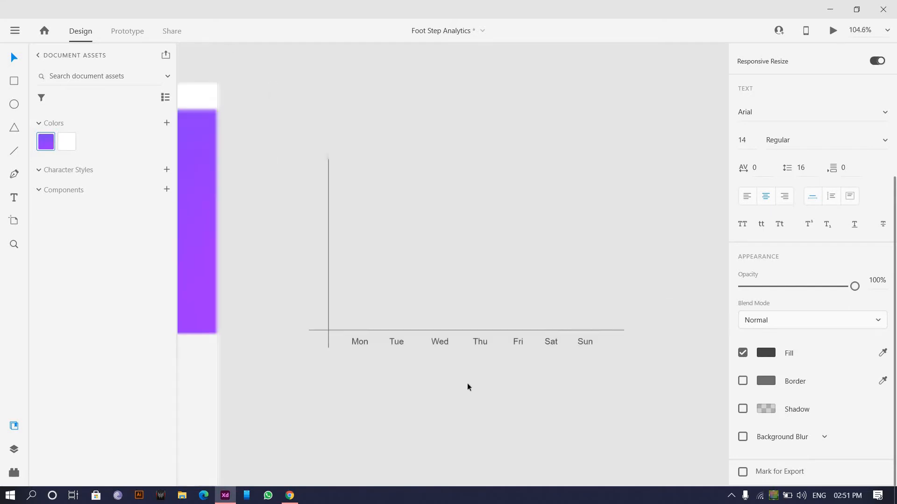
scroll(467, 383, "up", 3)
scroll(231, 349, "down", 6)
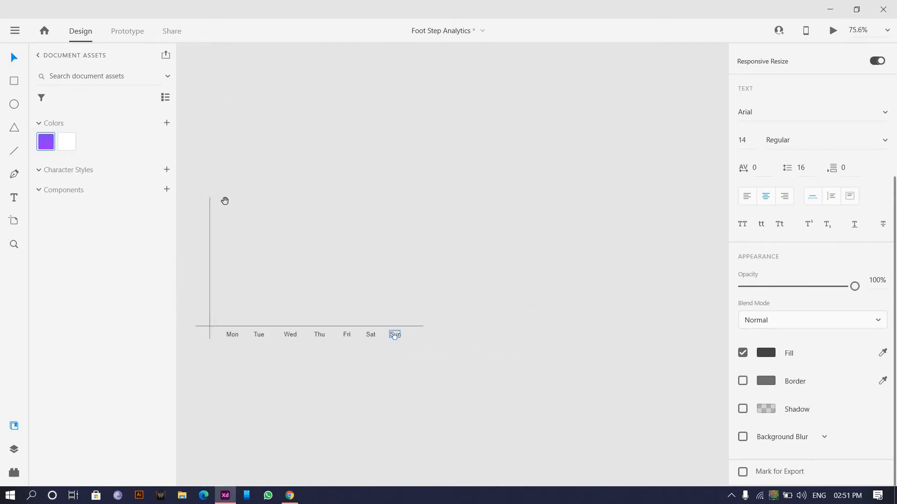
scroll(246, 269, "up", 2)
left_click_drag(219, 220, 572, 369)
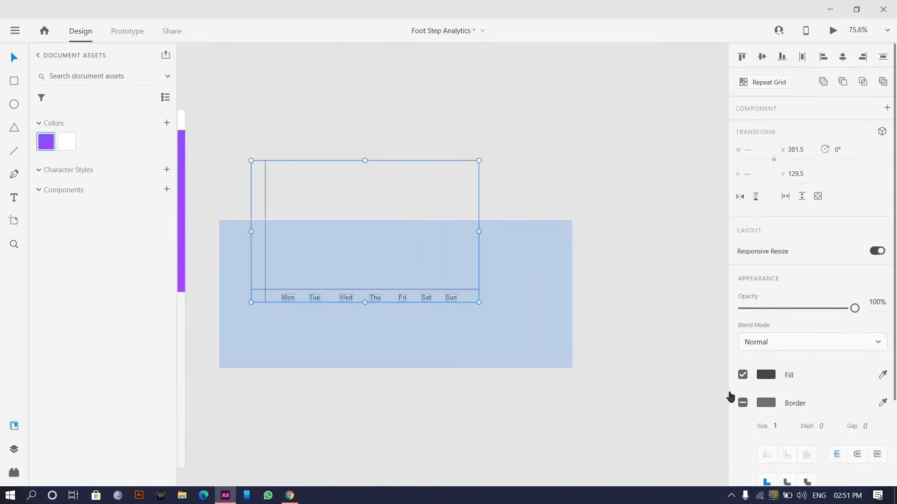
left_click(765, 375)
left_click_drag(603, 323, 534, 241)
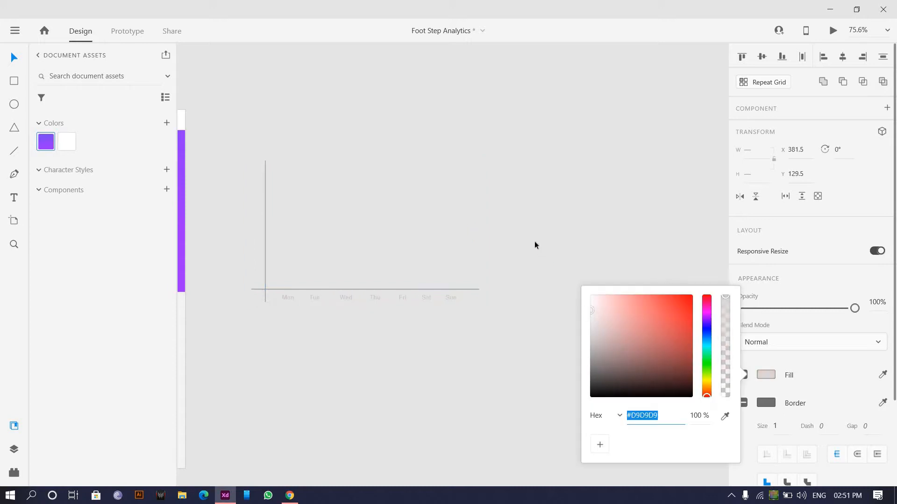
left_click(239, 219)
Step: Set the border colour of the vertical and horizontal axis lines to white, #FFFFFF
left_click_drag(224, 226, 271, 315)
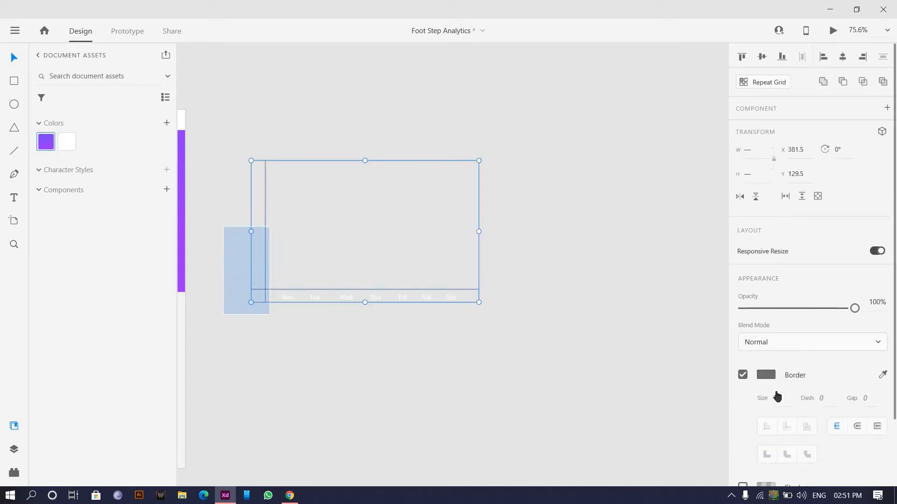
left_click(766, 375)
left_click_drag(621, 316, 523, 245)
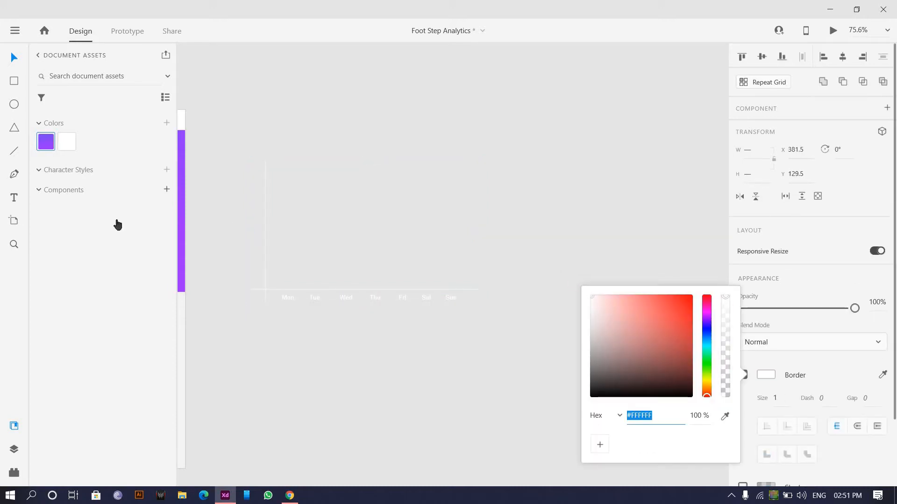
left_click(237, 221)
Step: Scale down the whole weekday chart with its axes and centre it horizontally in the lower part of the purple rectangle
scroll(236, 221, "down", 1)
left_click_drag(234, 215, 471, 258)
left_click_drag(655, 386, 473, 259)
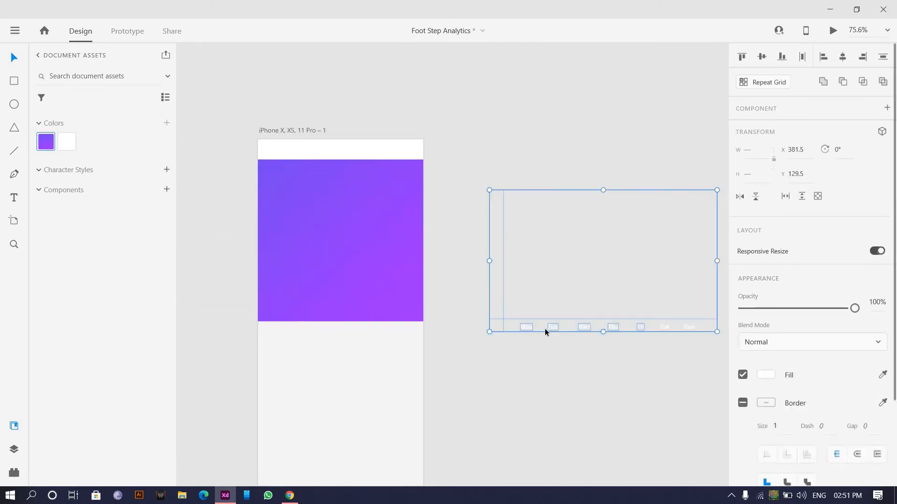
left_click_drag(553, 327, 318, 293)
key("ctrl+z")
left_click_drag(668, 368, 356, 155)
left_click_drag(429, 309, 352, 287)
left_click_drag(531, 284, 488, 170)
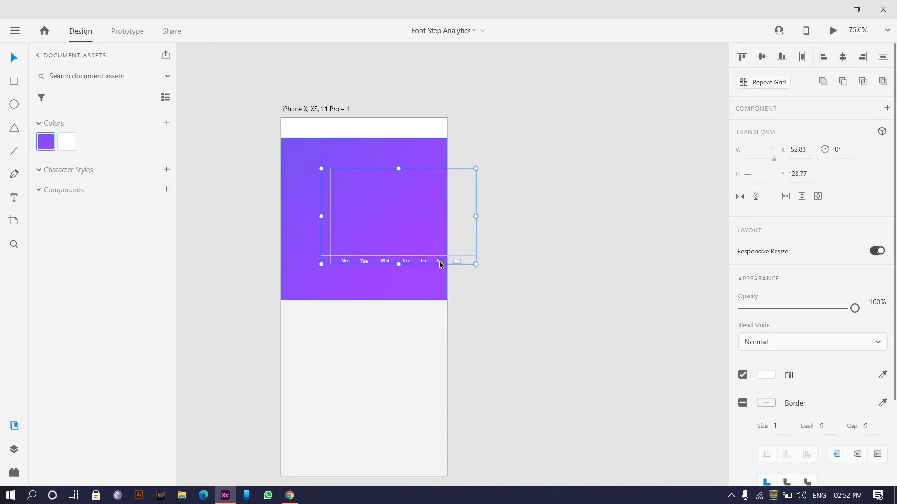
left_click_drag(422, 263, 404, 286)
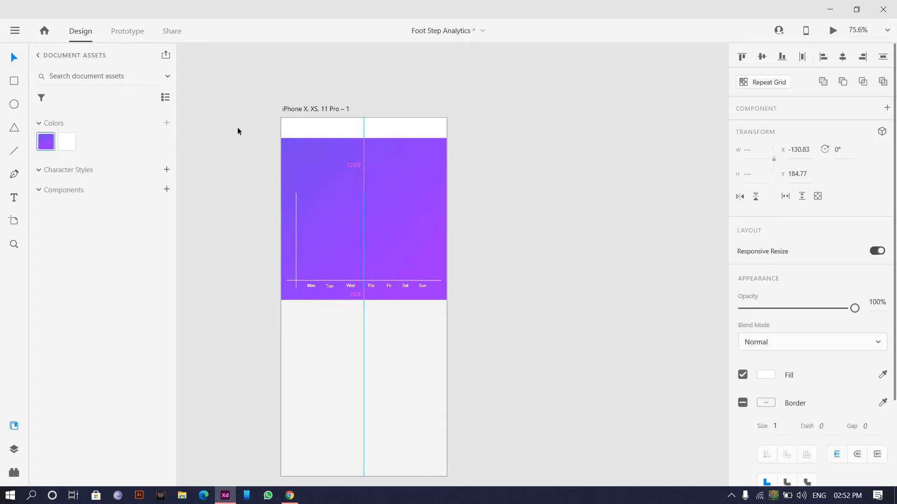
Step: Extend the vertical axis line upward to a height of about 310, near the purple rectangle's upper edge
scroll(300, 252, "up", 3)
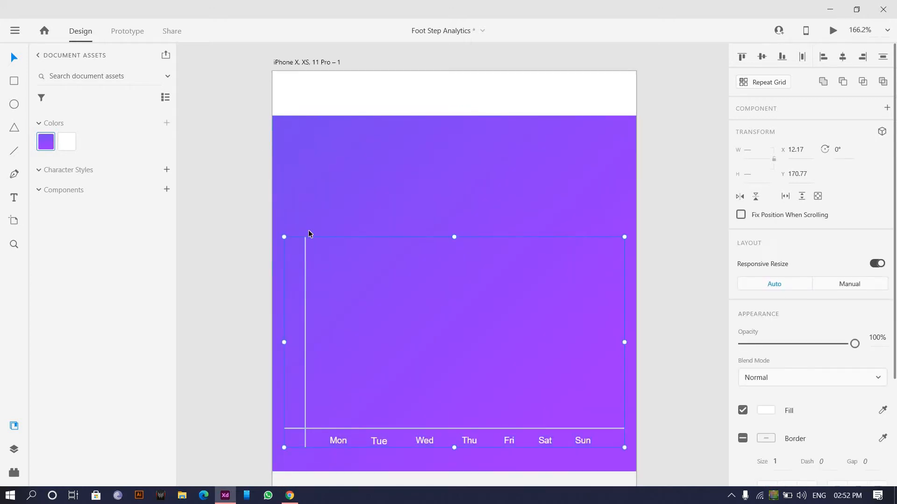
left_click(271, 242)
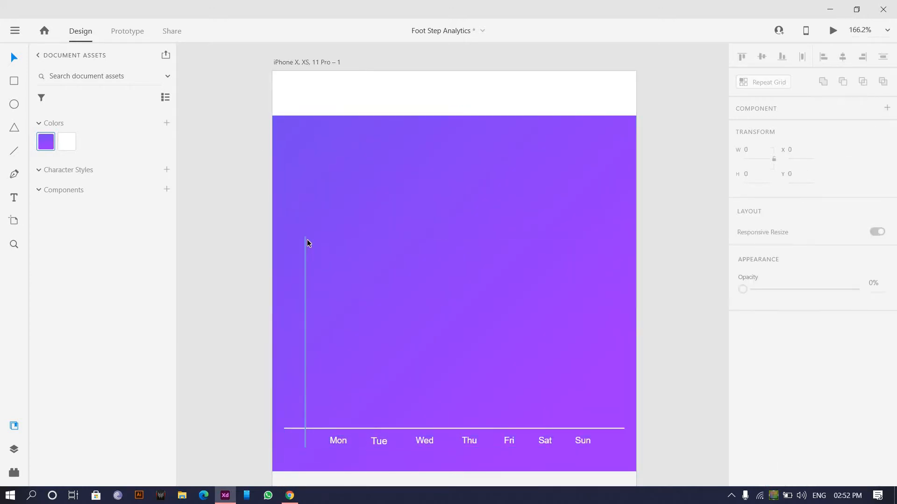
left_click(307, 239)
left_click_drag(306, 239, 306, 155)
key("ctrl+z")
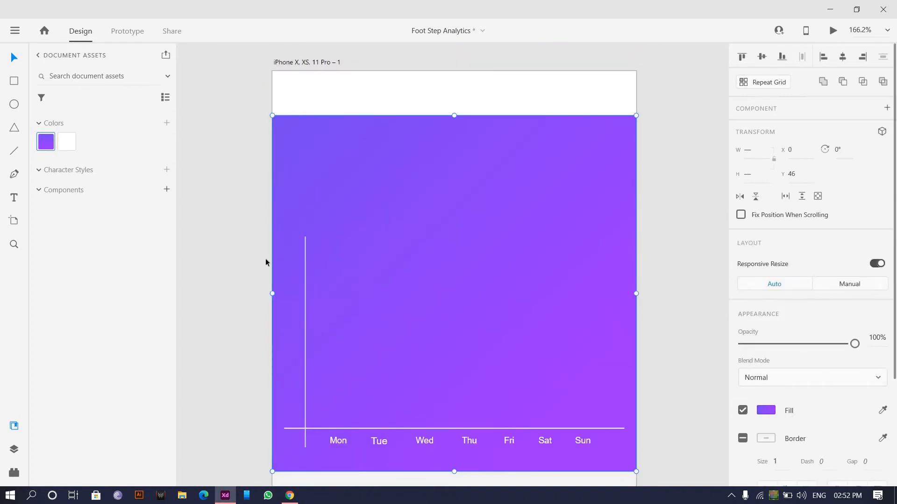
left_click(306, 237)
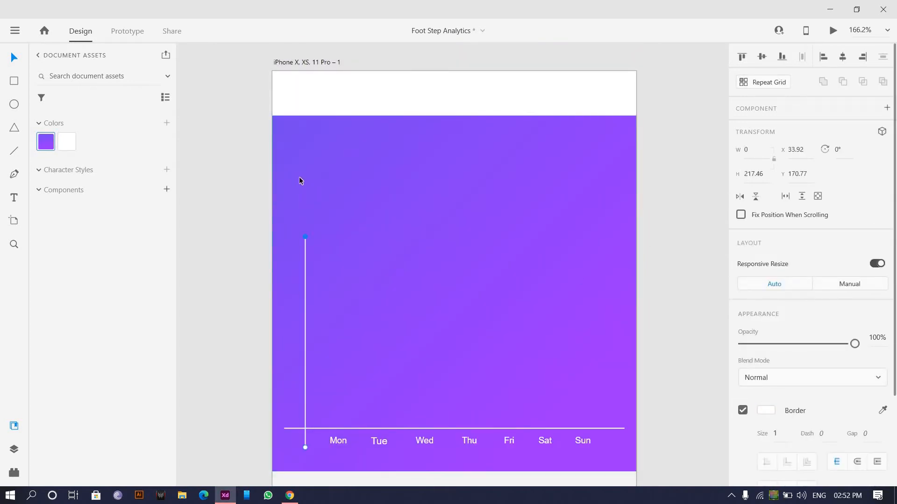
left_click_drag(300, 180, 307, 157)
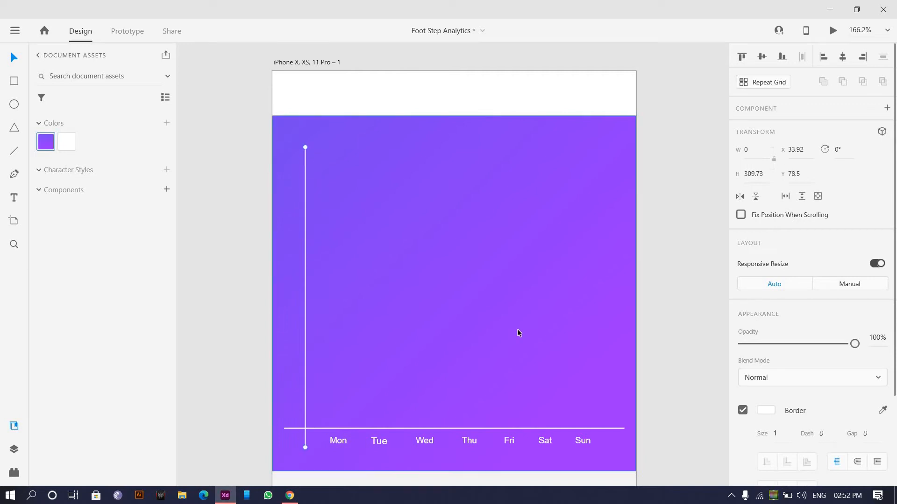
Step: Lock the purple gradient rectangle behind the chart
scroll(434, 310, "down", 3)
scroll(433, 305, "up", 3)
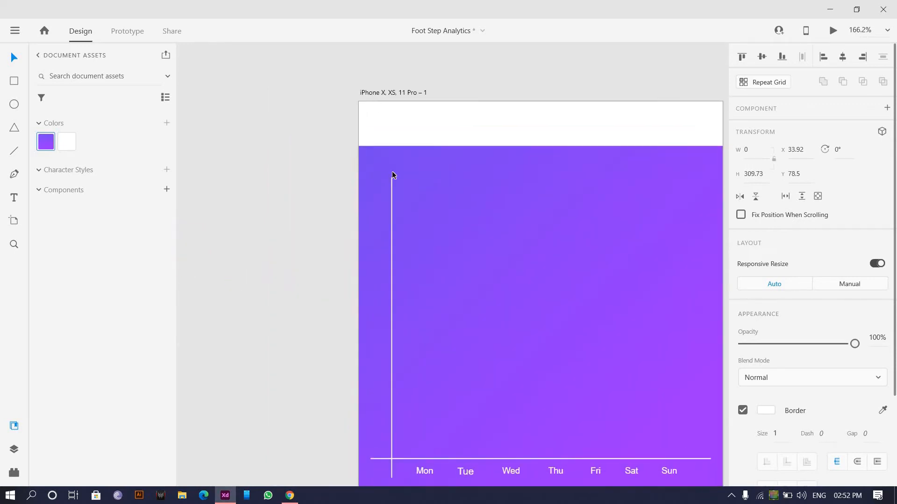
left_click(719, 342)
scroll(759, 403, "down", 2)
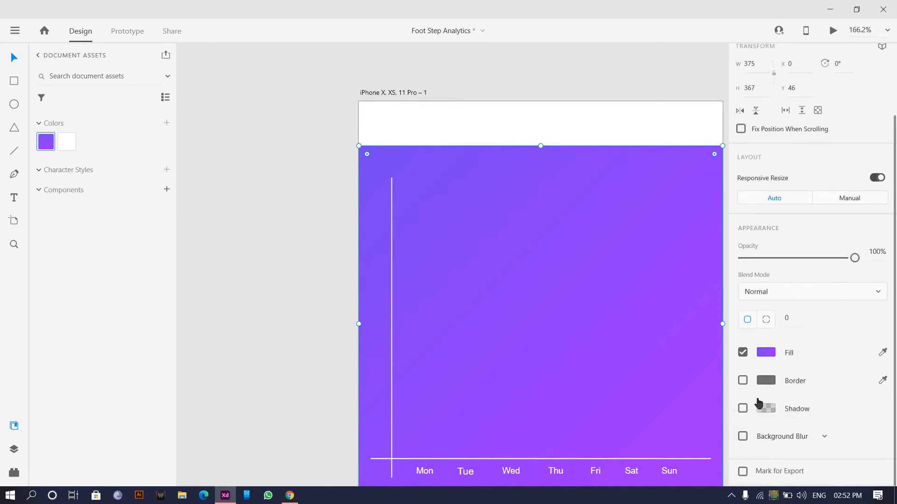
key("ctrl+l")
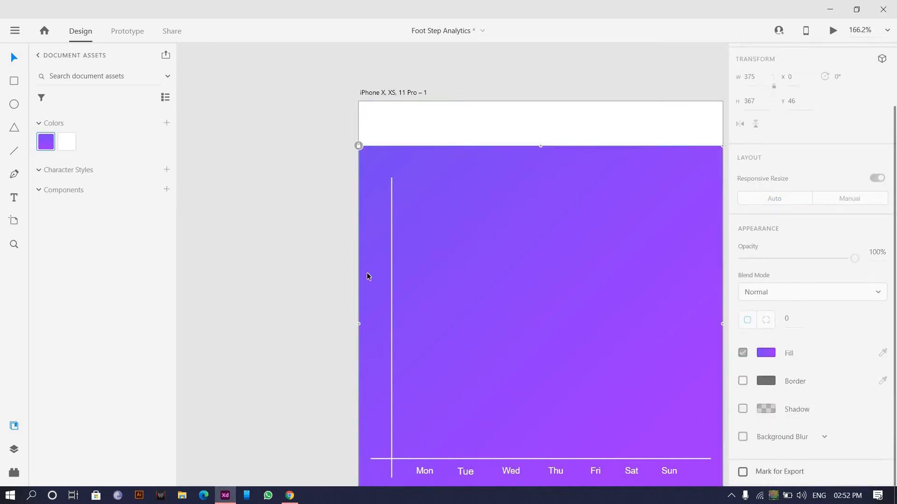
left_click(332, 225)
Step: Add the text label "500" beside the vertical axis, just above the horizontal axis line
scroll(446, 351, "down", 3)
scroll(384, 404, "up", 4)
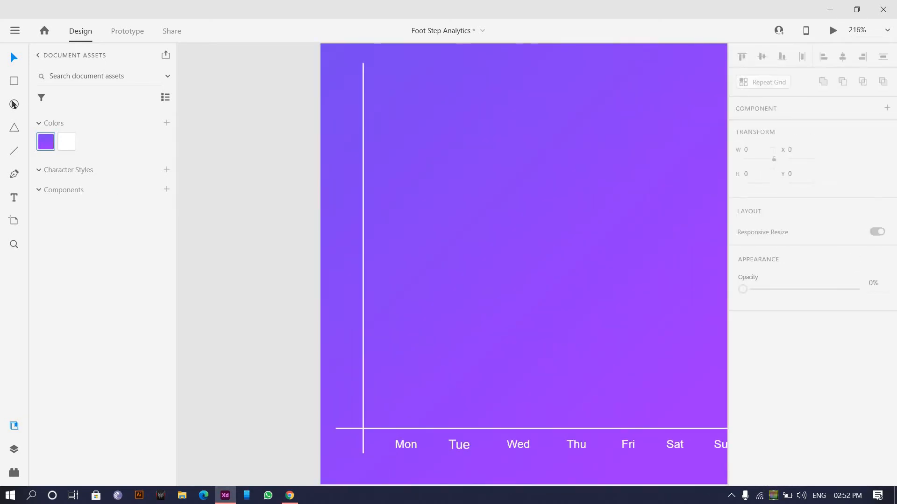
left_click(339, 391)
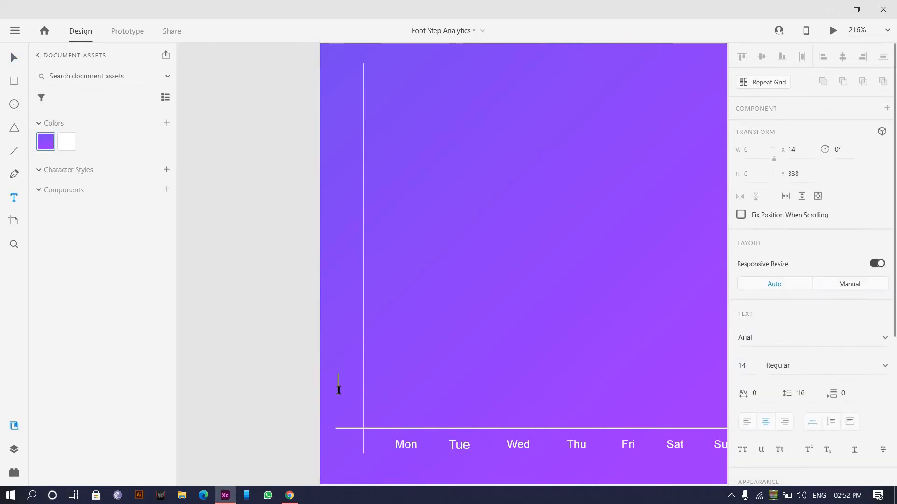
type("500")
left_click(13, 63)
Step: Set the font size of the 500 label and all seven weekday labels to 10
left_click(338, 385, "shift")
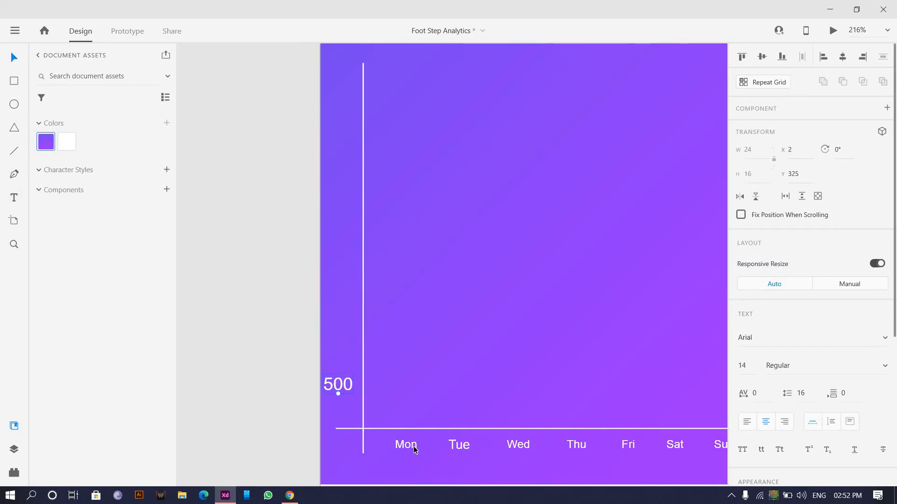
left_click(459, 444, "shift")
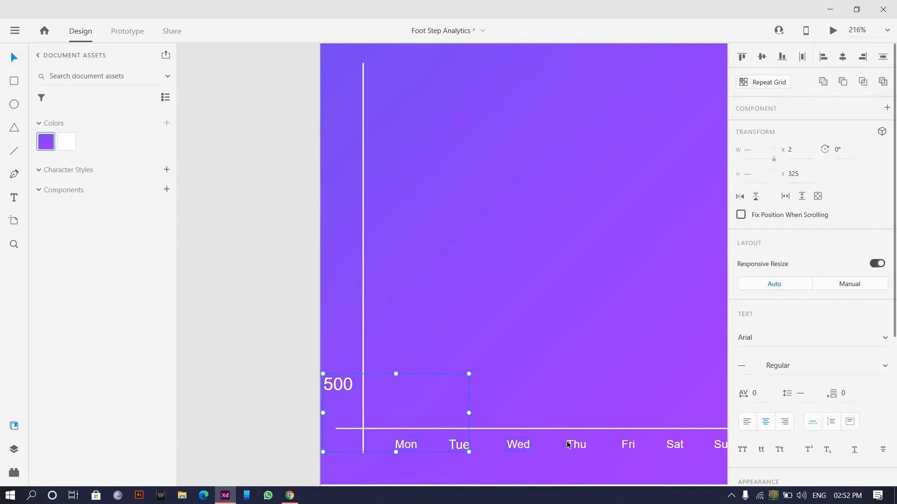
left_click_drag(563, 294, 434, 242)
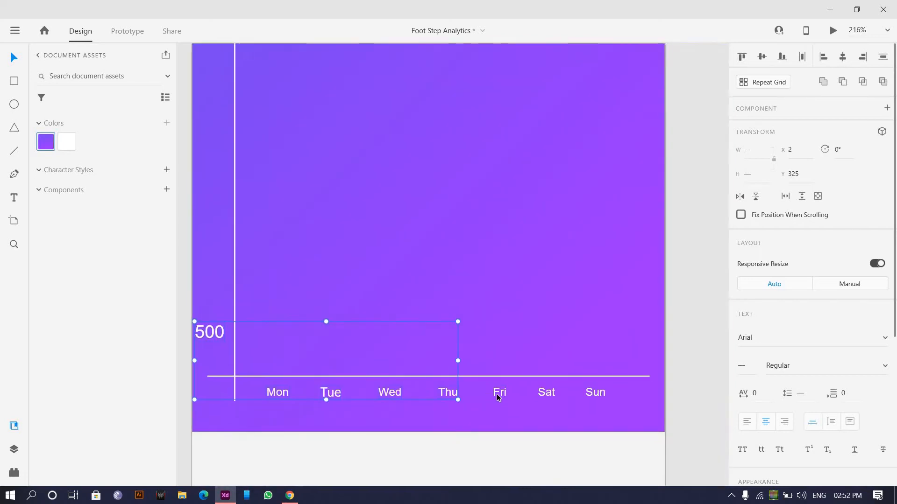
left_click(499, 395, "shift")
left_click(550, 396, "shift")
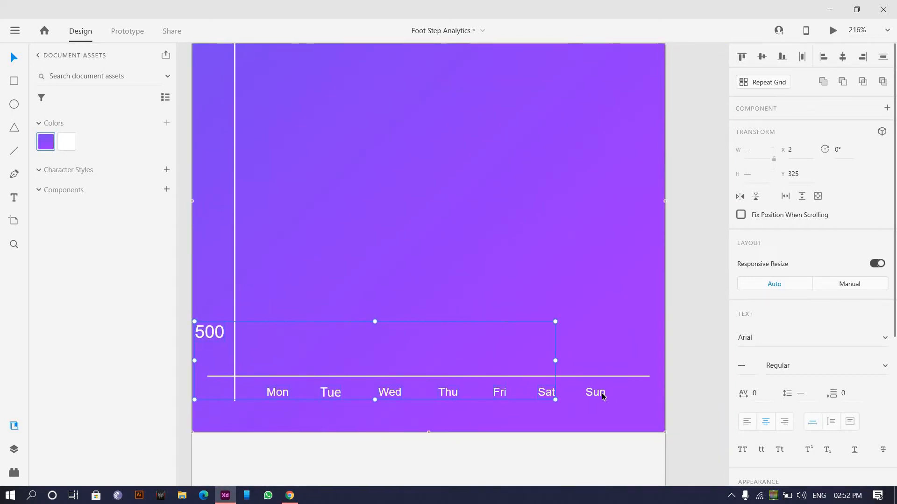
left_click(598, 395, "shift")
key("Return")
scroll(453, 346, "down", 4)
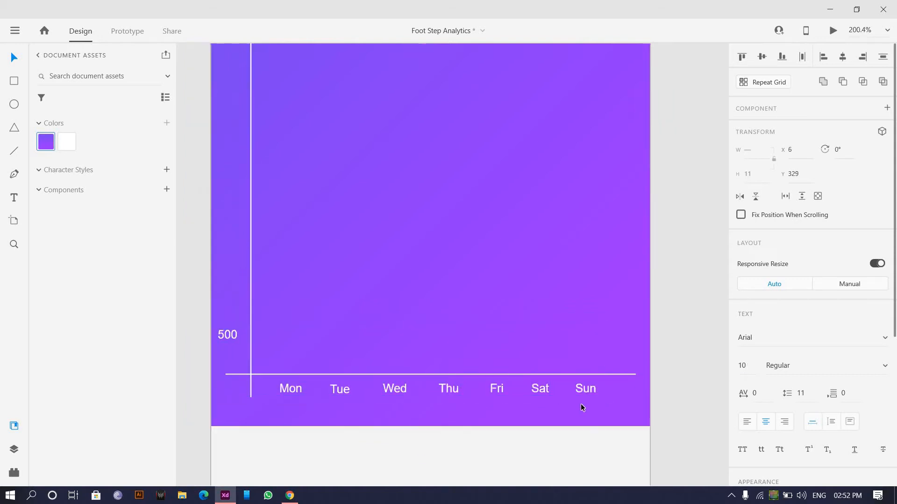
left_click(595, 373)
Step: Turn on the layout column grid for the iPhone artboard
scroll(595, 373, "up", 3)
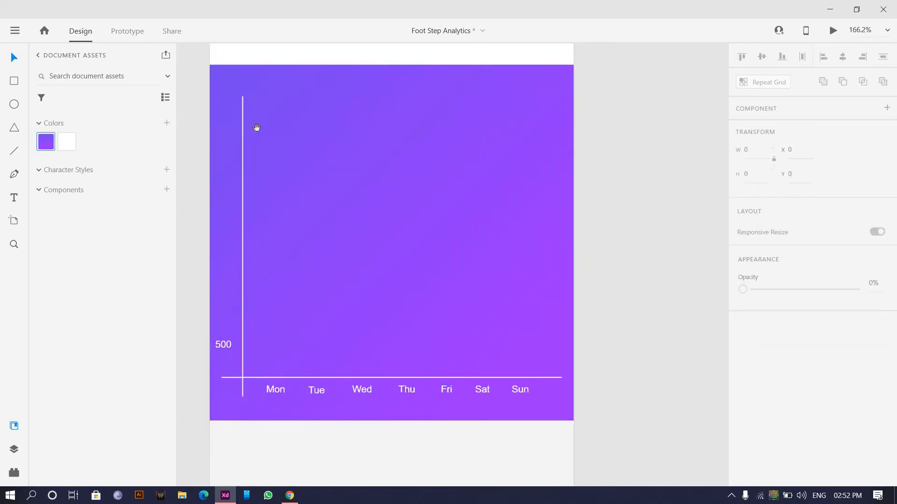
scroll(256, 127, "down", 2)
left_click_drag(264, 107, 306, 174)
left_click(284, 123)
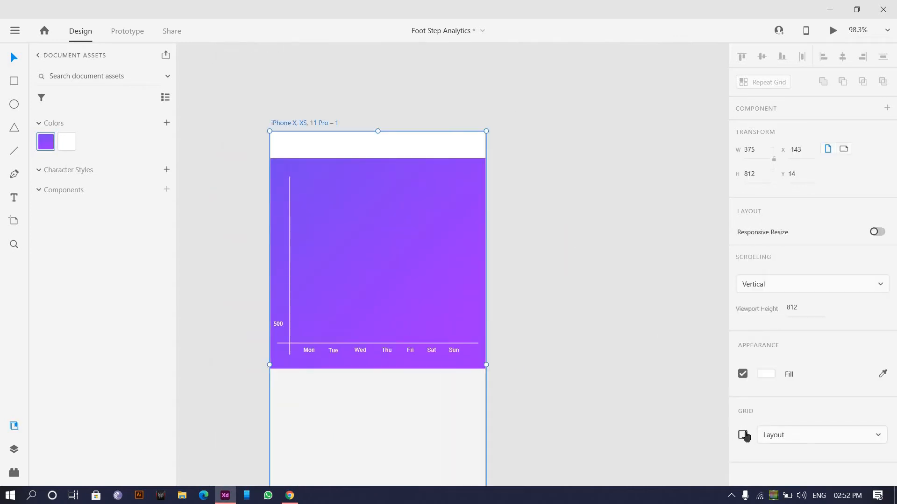
left_click(742, 436)
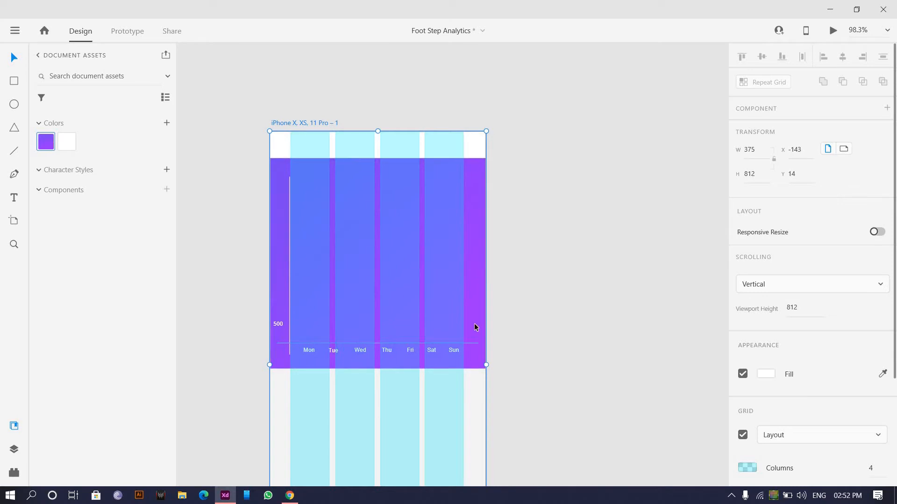
left_click(230, 116)
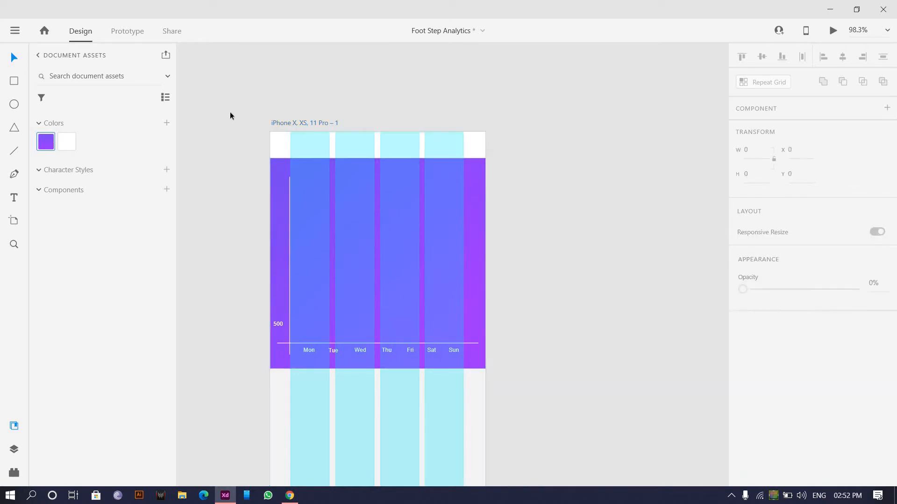
Step: Distribute the seven weekday labels evenly along the horizontal axis
scroll(357, 328, "up", 3)
left_click(251, 378)
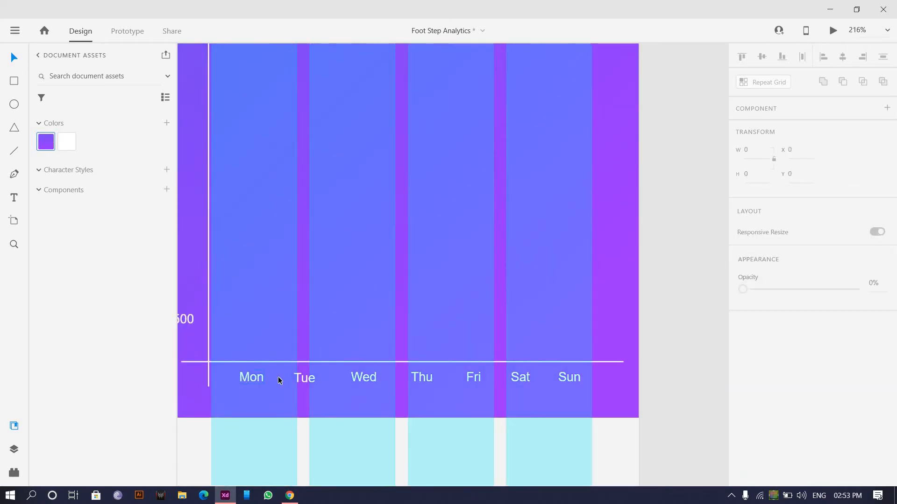
left_click(306, 378, "shift")
left_click(372, 378, "shift")
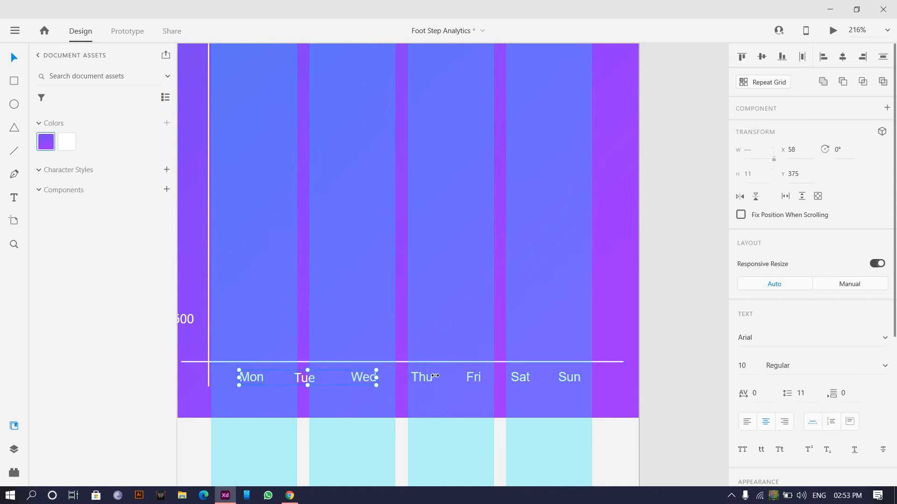
left_click(478, 381, "shift")
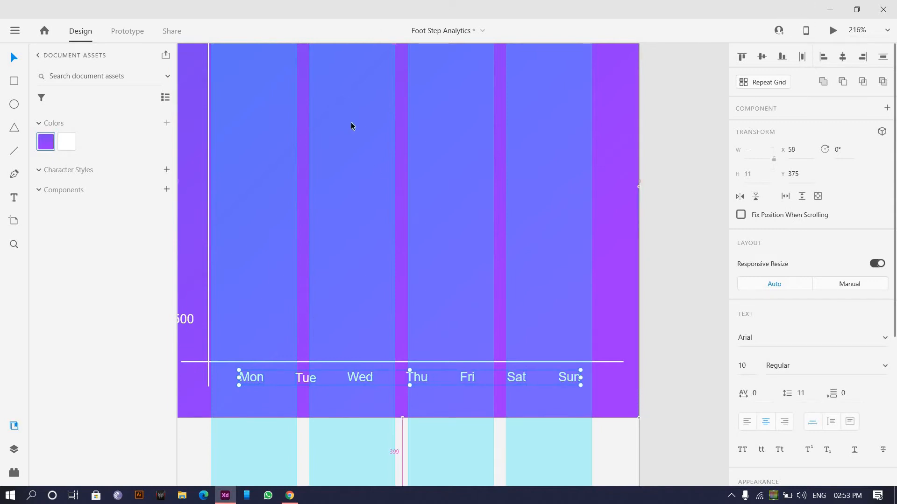
Step: Draw a bar rectangle about 30 by 236 standing on the horizontal axis above Mon, and remove its border
scroll(236, 155, "down", 2)
scroll(294, 188, "up", 2)
scroll(276, 182, "down", 1)
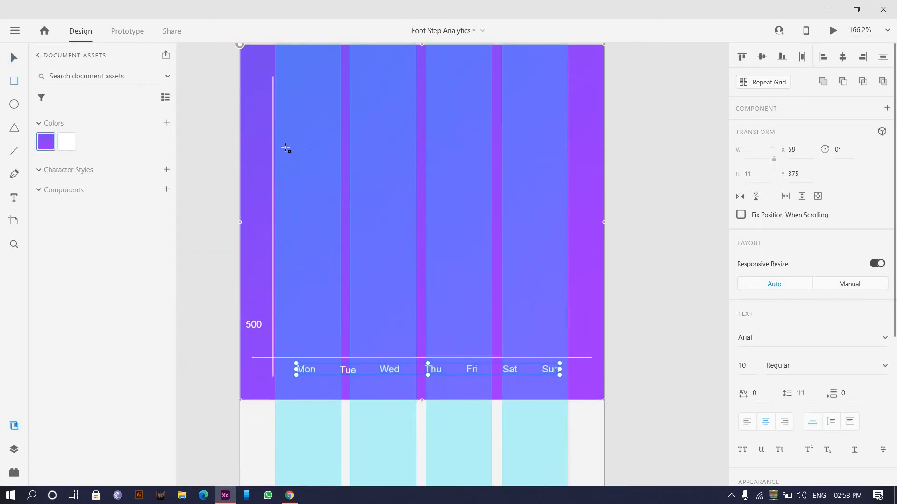
left_click_drag(291, 130, 319, 358)
scroll(304, 238, "up", 5)
scroll(304, 238, "down", 2)
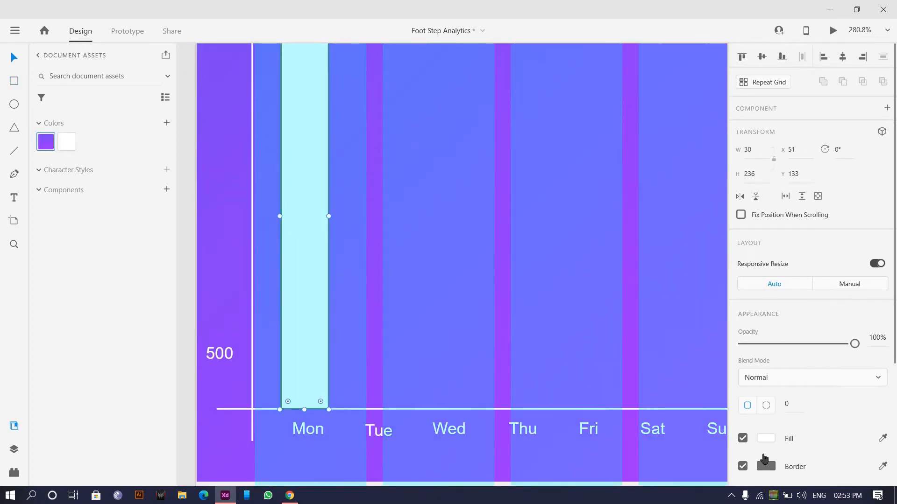
left_click(742, 466)
Step: Duplicate the 500 label twice up the vertical axis, keeping the copies aligned and evenly spaced
scroll(330, 362, "down", 5)
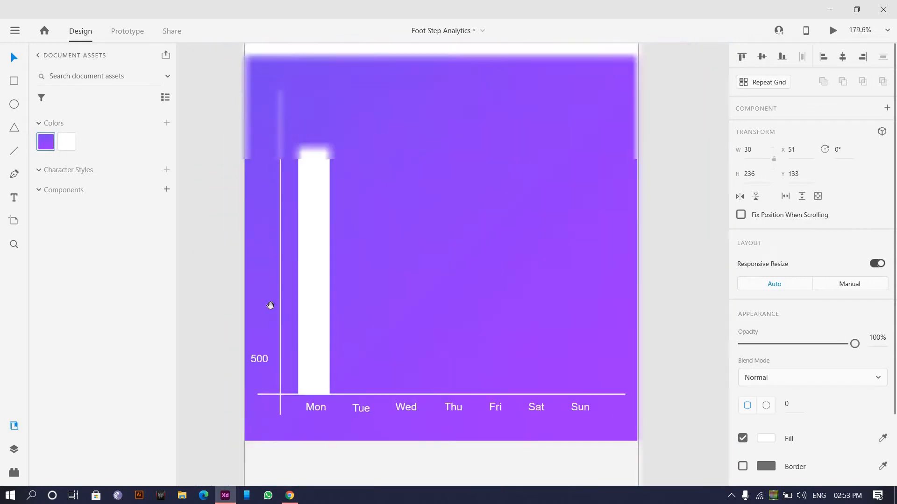
scroll(338, 395, "up", 5)
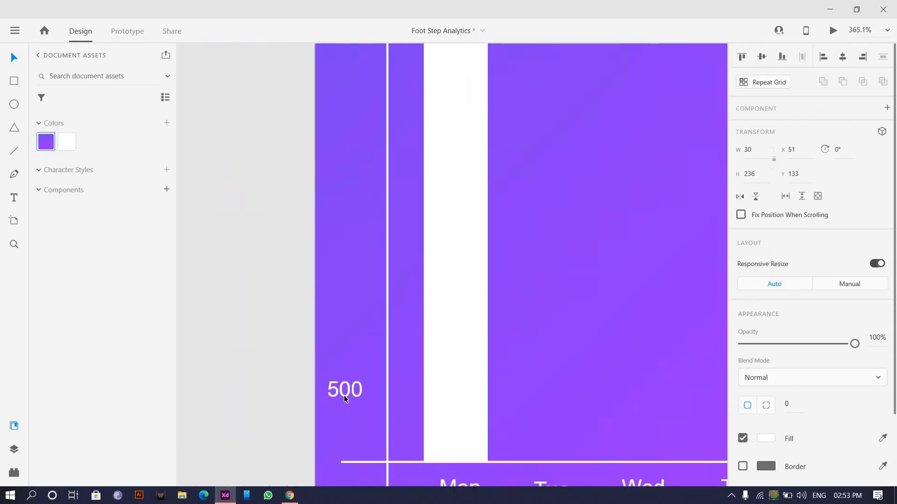
left_click(345, 394)
left_click_drag(346, 394, 352, 315)
left_click_drag(353, 247, 354, 228)
Step: Change the two copied labels on the vertical axis to "1000" and "1500", going upward
scroll(354, 228, "up", 2)
scroll(374, 227, "down", 3)
scroll(337, 204, "up", 1)
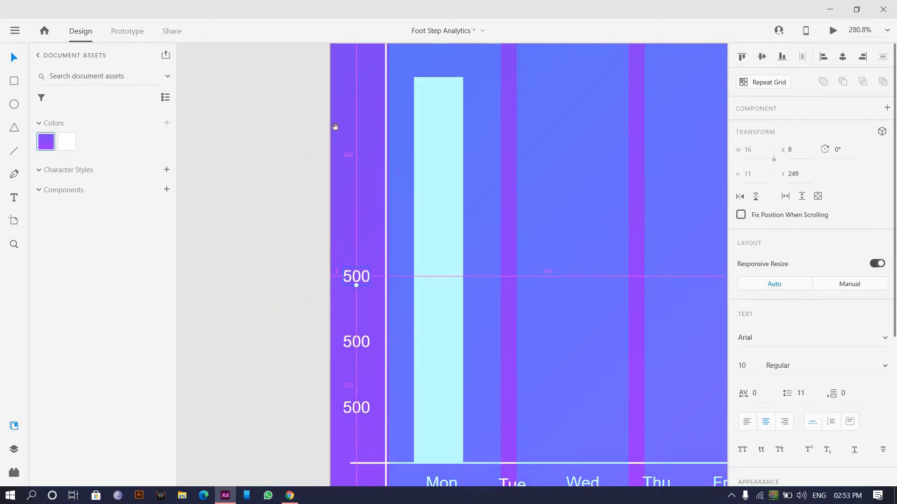
scroll(387, 304, "down", 2)
scroll(380, 300, "up", 1)
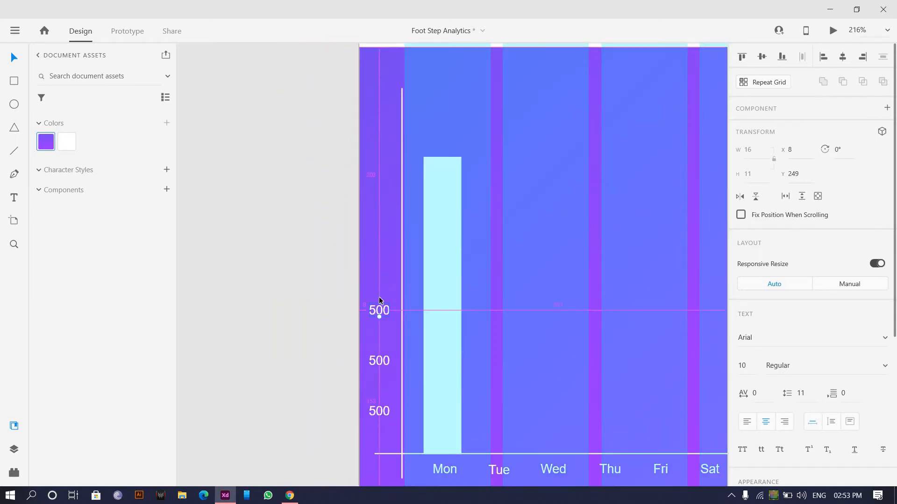
left_click(367, 365)
double_click(379, 360)
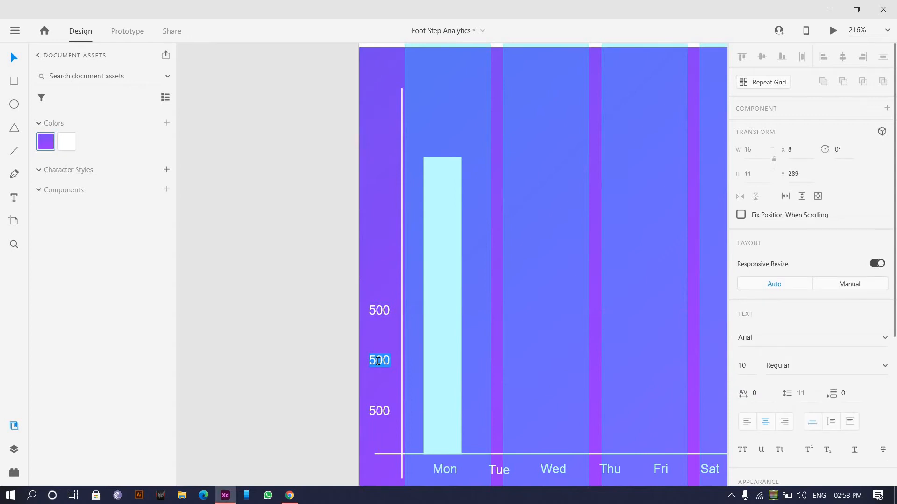
key("BackSpace")
type("1000")
double_click(375, 308)
left_click(375, 308)
type("1")
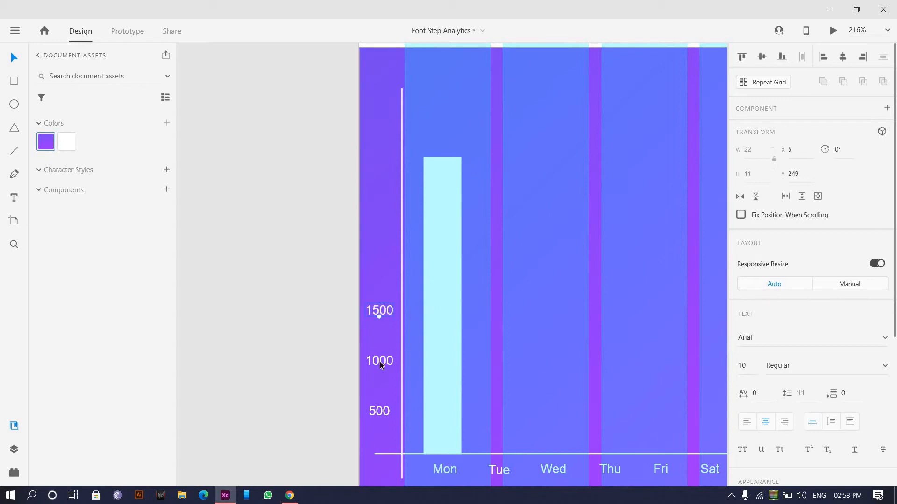
Step: Duplicate the 1000 label above 1500, and copy the 500 and 1000 labels together above it with equal spacing
left_click_drag(380, 360, 386, 265)
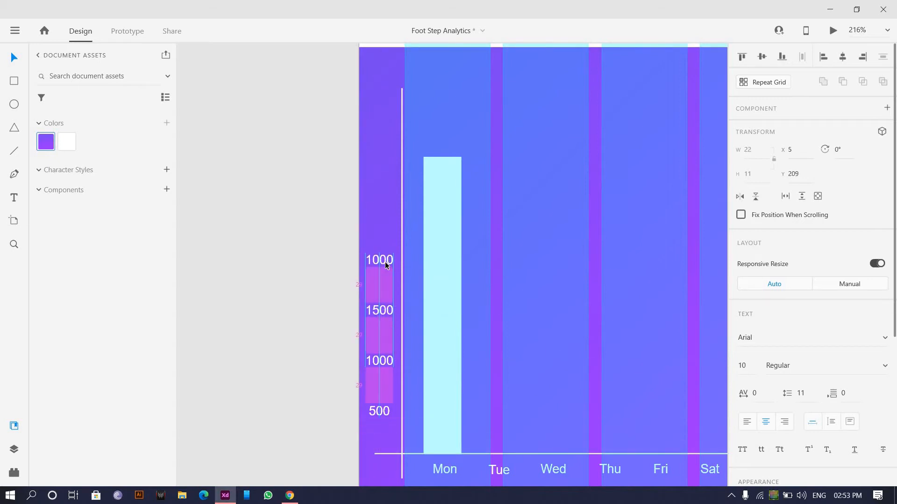
left_click(389, 363, "shift")
left_click_drag(389, 359, 396, 176)
left_click_drag(403, 145, 404, 158)
scroll(400, 280, "up", 3)
left_click(295, 213)
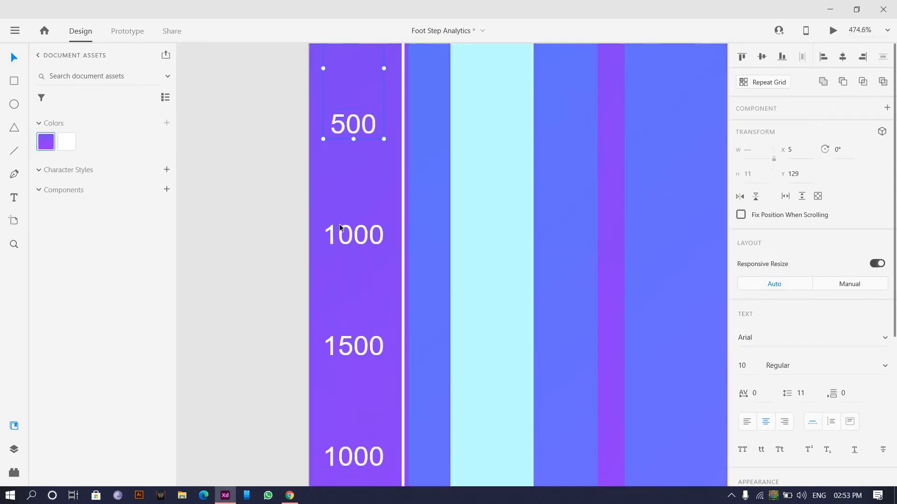
Step: Change the 1000 label directly above 1500 on the vertical axis to "2000"
double_click(331, 237)
left_click(332, 236)
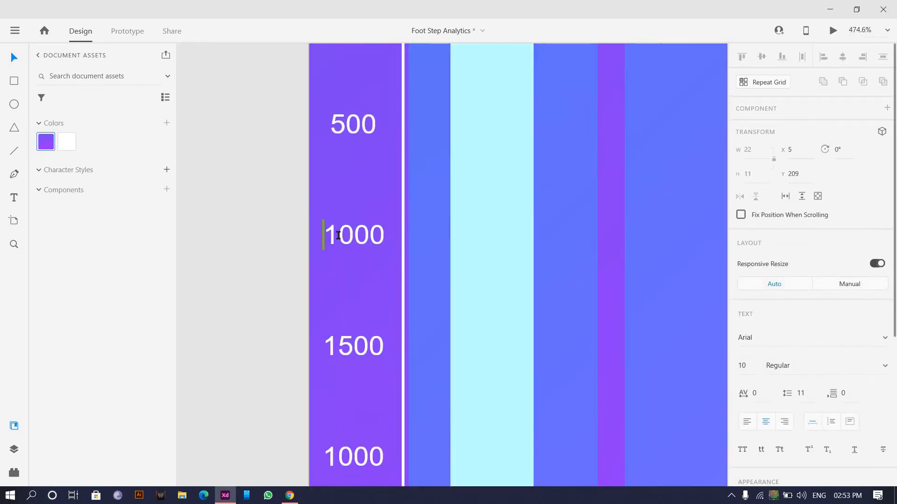
double_click(339, 235)
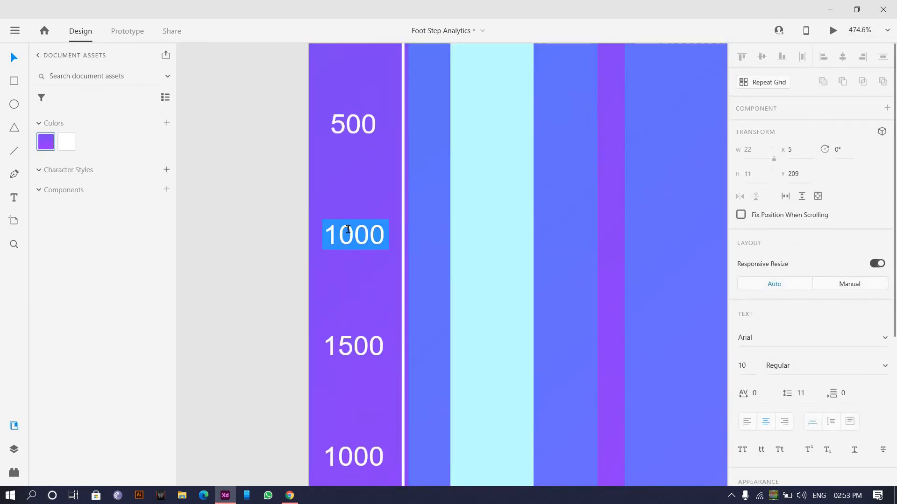
left_click(348, 229)
key("BackSpace")
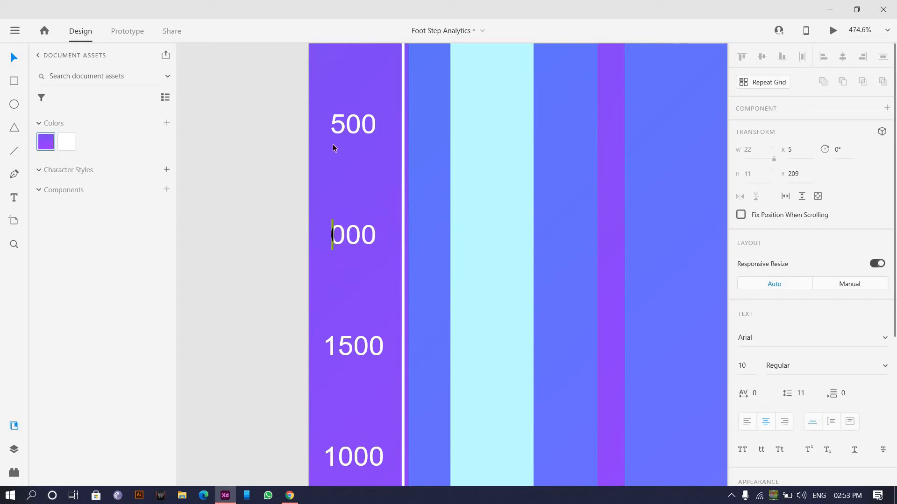
type("2")
Step: Change the two labels above 2000 on the vertical axis to "2500" and "3000", going upward
left_click(338, 120)
double_click(337, 121)
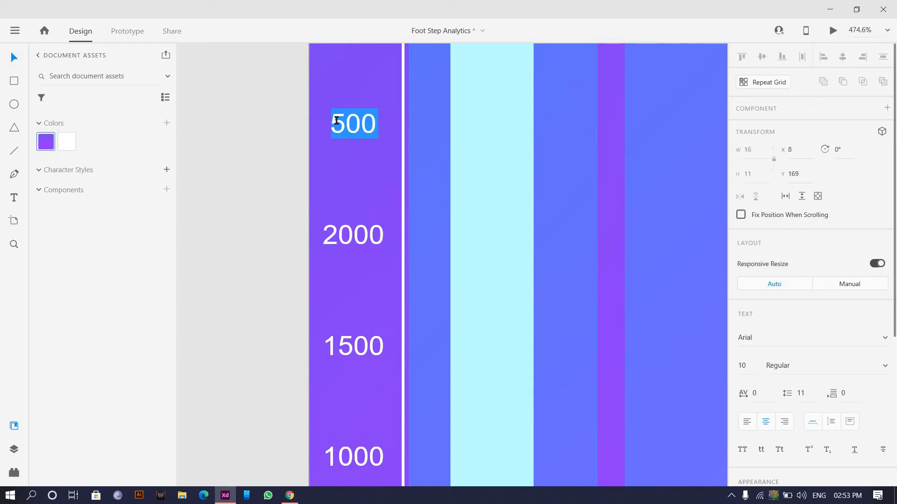
left_click(334, 120)
type("2")
key("Escape")
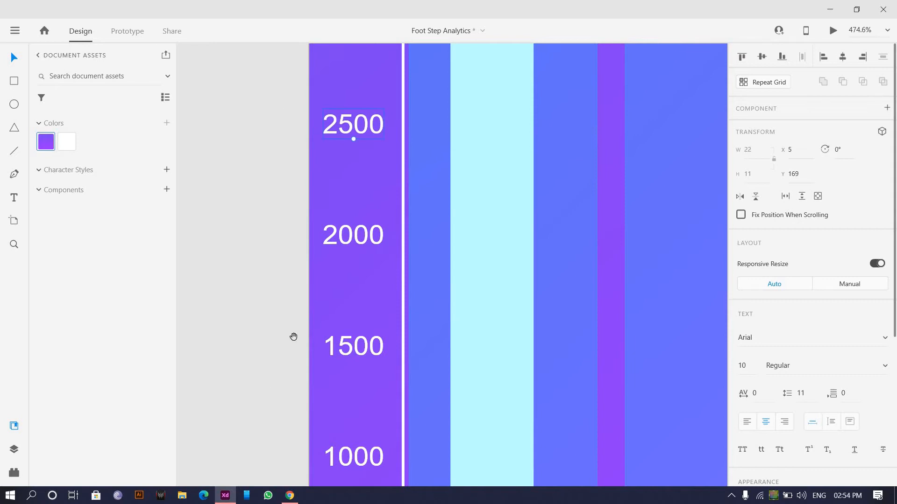
scroll(318, 323, "up", 5)
double_click(311, 301)
left_click_drag(322, 304, 308, 305)
type("3000")
key("Escape")
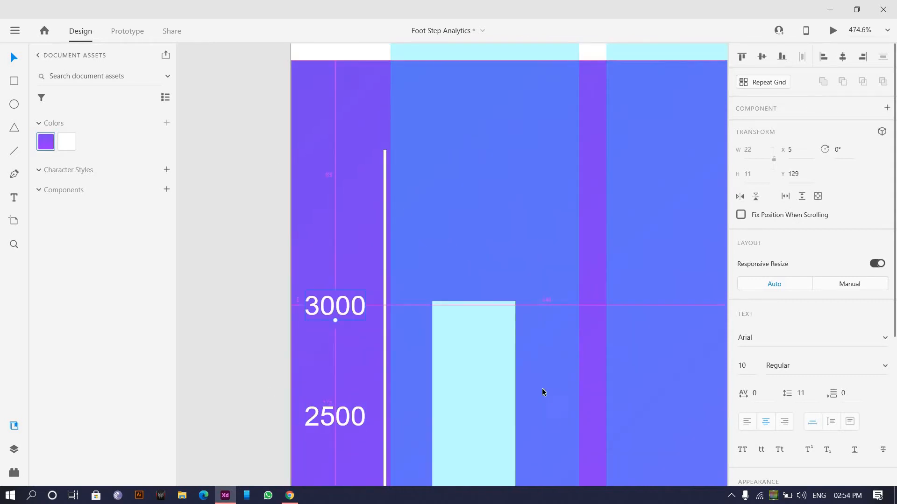
Step: Narrow the Mon bar from its left side to a width of about 23
scroll(564, 301, "down", 3)
left_click_drag(473, 179, 465, 181)
scroll(471, 238, "down", 1)
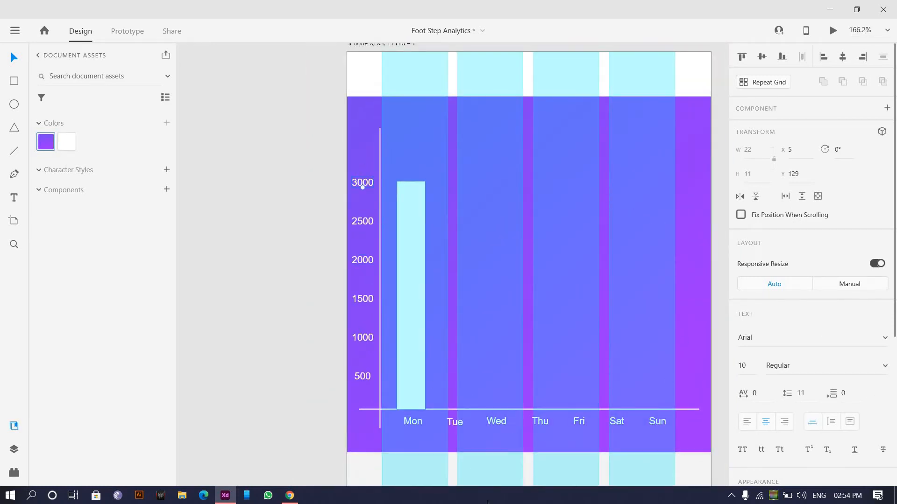
scroll(420, 358, "down", 3)
left_click(422, 297)
scroll(422, 296, "up", 5)
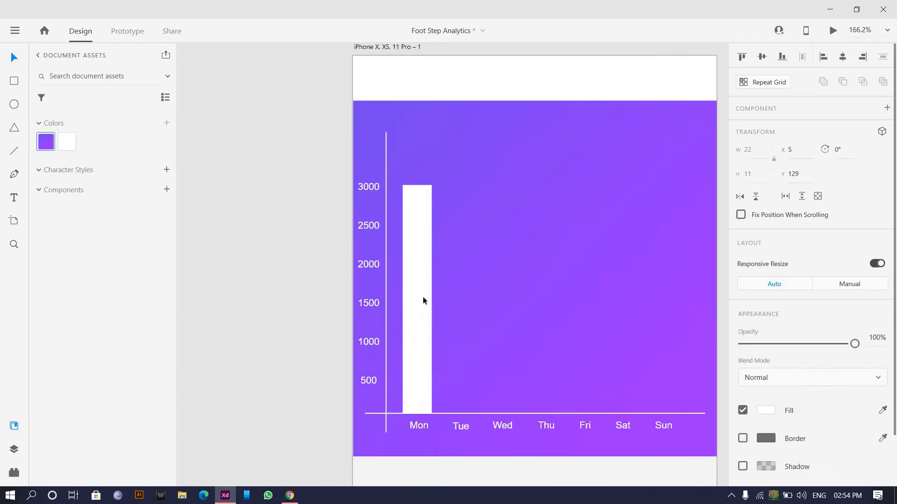
scroll(396, 252, "down", 1)
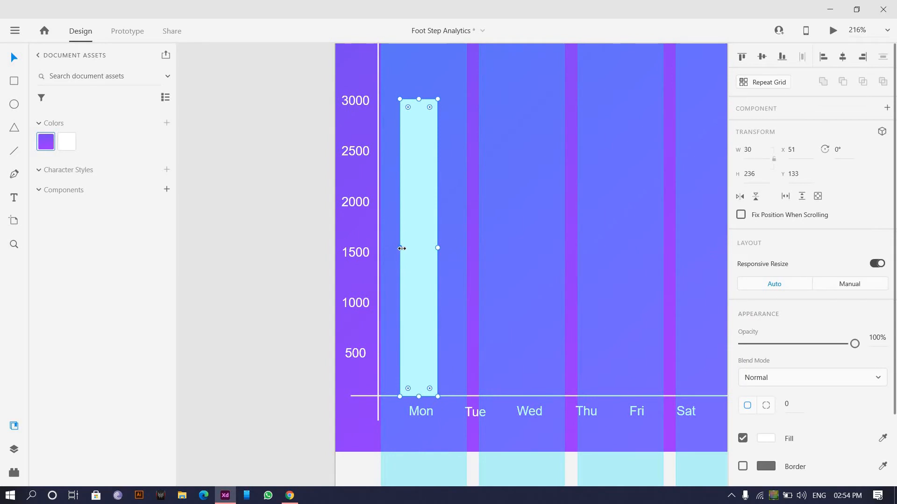
left_click_drag(402, 248, 409, 248)
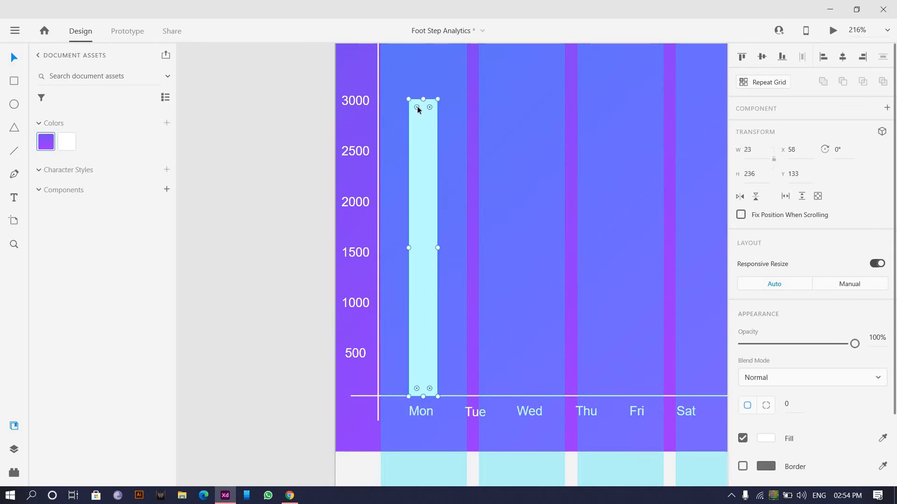
Step: Give the Mon bar individual corner radii and set its top-left radius to 10
scroll(417, 105, "up", 5)
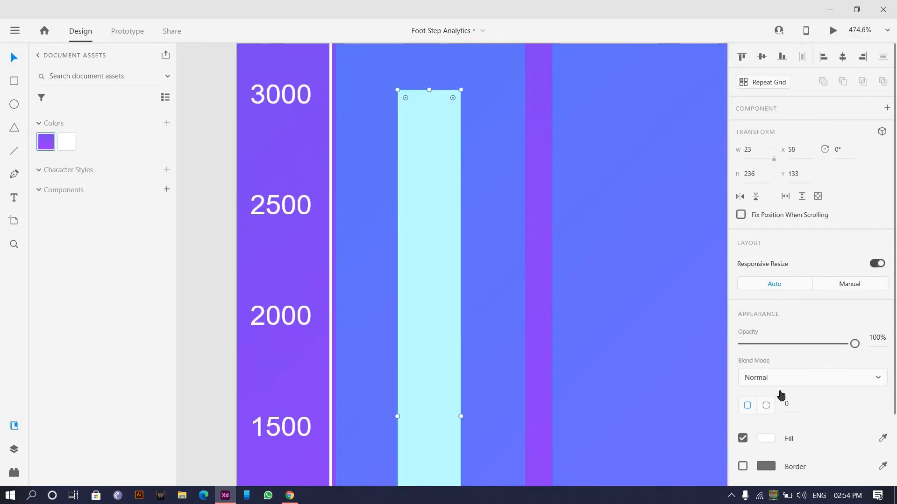
scroll(780, 396, "down", 3)
left_click(766, 320)
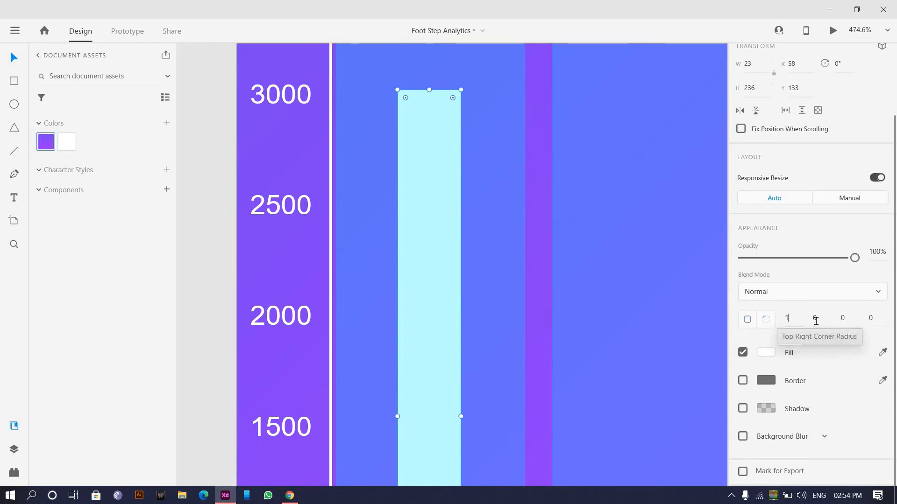
type("10")
left_click(509, 335)
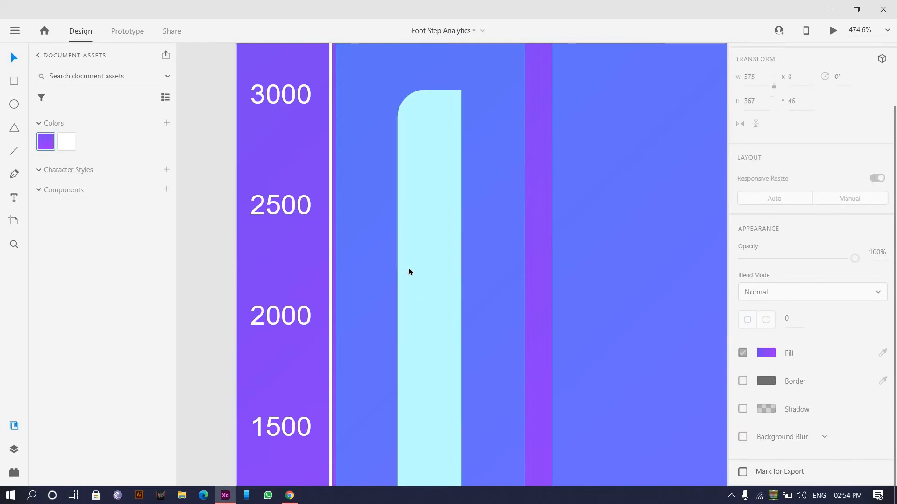
Step: Set the top-left and top-right corner radii of the Mon bar to 6
left_click(408, 271)
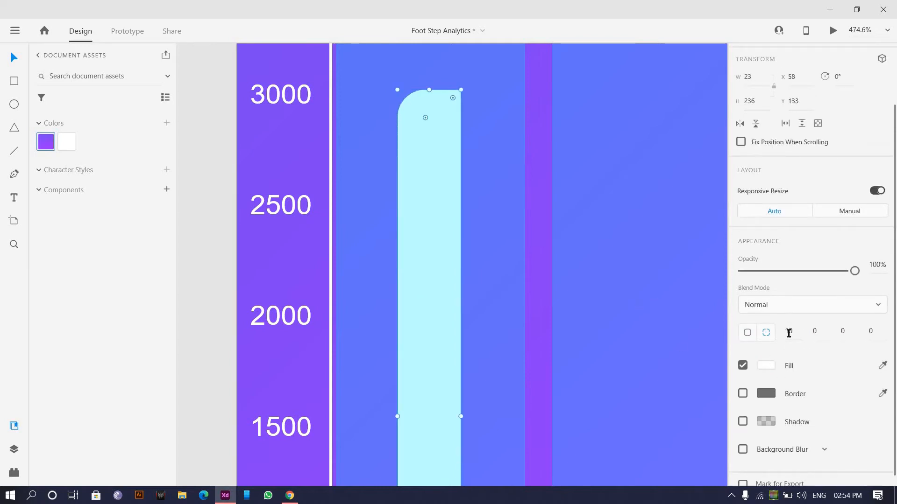
left_click(789, 333)
left_click(820, 334)
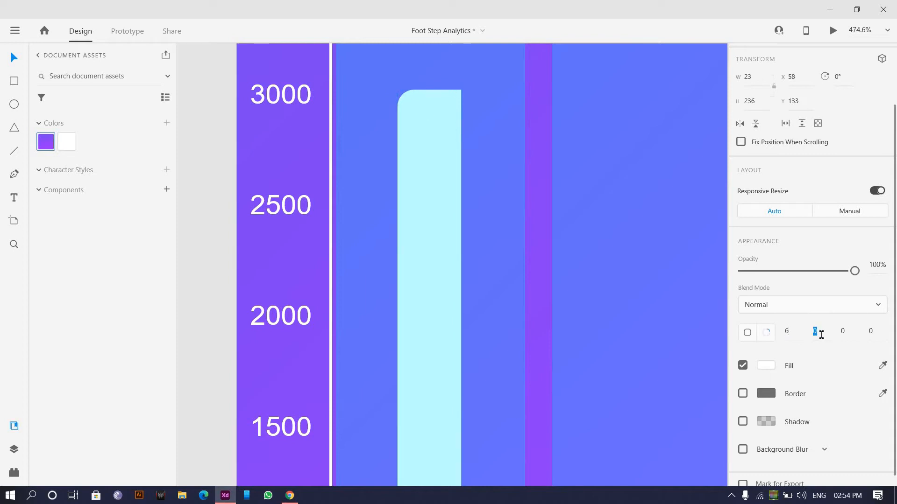
type("6")
left_click(568, 350)
left_click(410, 161)
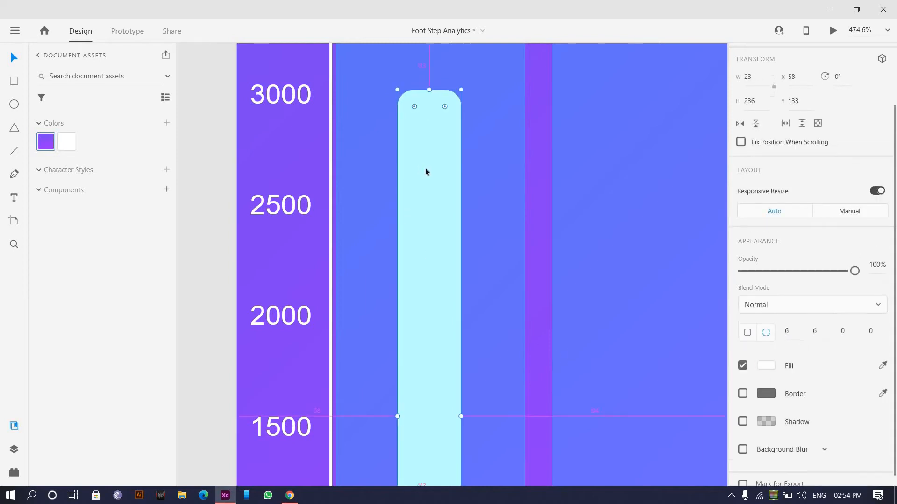
Step: Adjust the rounding of all corners of the Mon bar to a radius of about 4
scroll(425, 167, "up", 2)
scroll(388, 118, "up", 1)
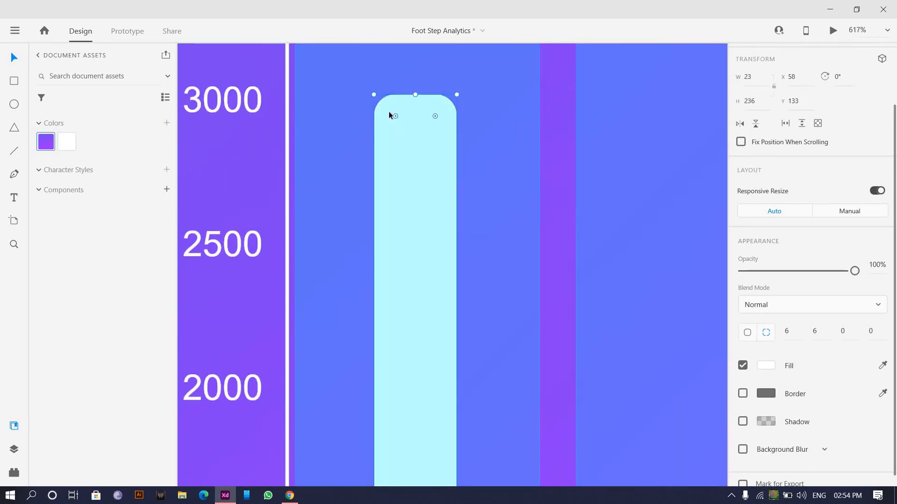
left_click_drag(395, 117, 386, 105)
scroll(527, 280, "down", 7)
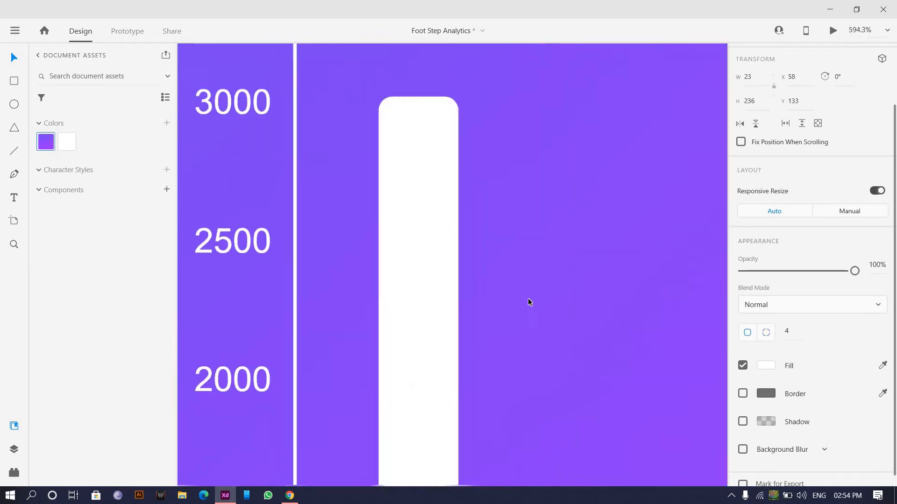
Step: Set both bottom corner radii of the Mon bar to 0 so it stands square on the axis
scroll(489, 293, "down", 2)
scroll(488, 299, "up", 8)
scroll(457, 357, "up", 3)
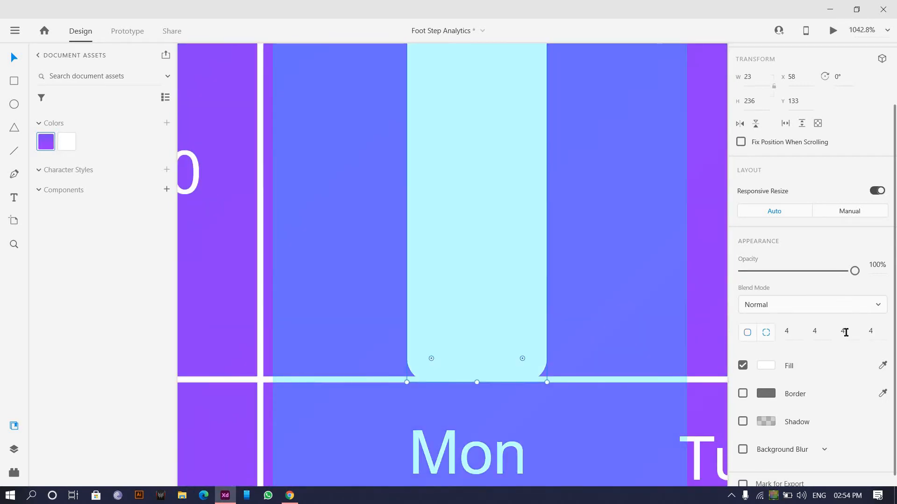
type("0")
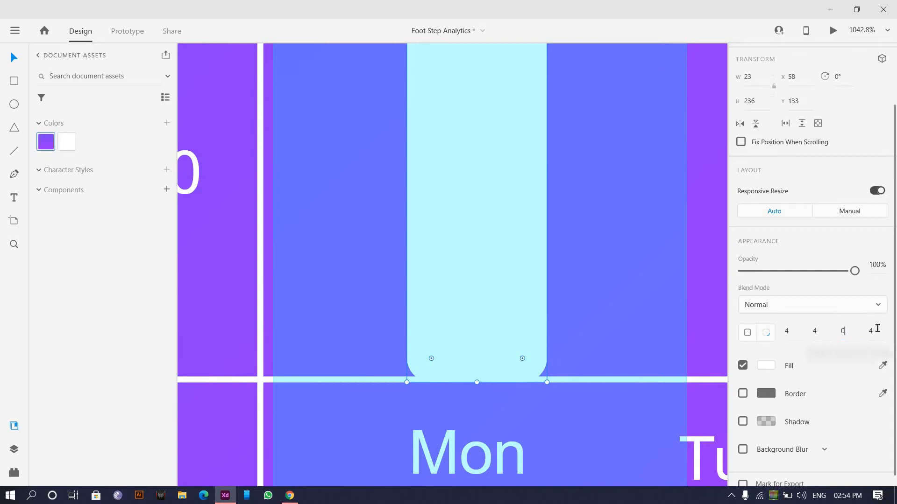
left_click(876, 330)
type("0")
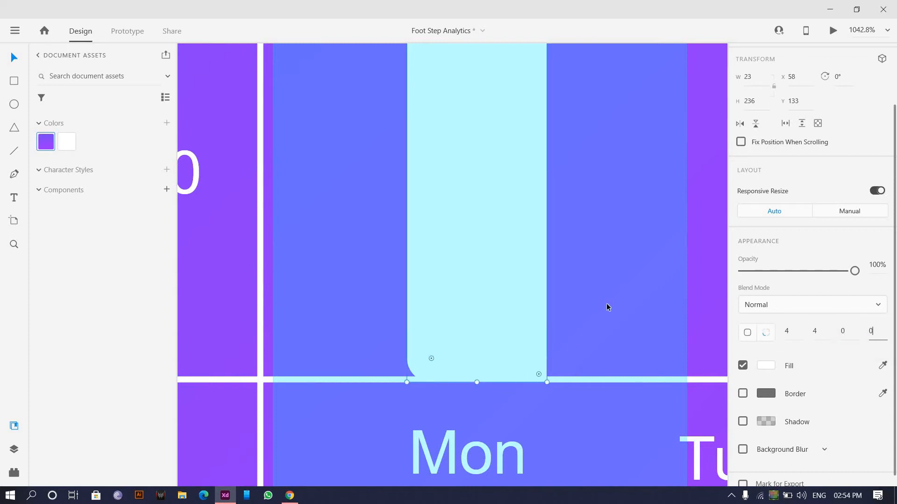
left_click(606, 307)
scroll(586, 198, "down", 6)
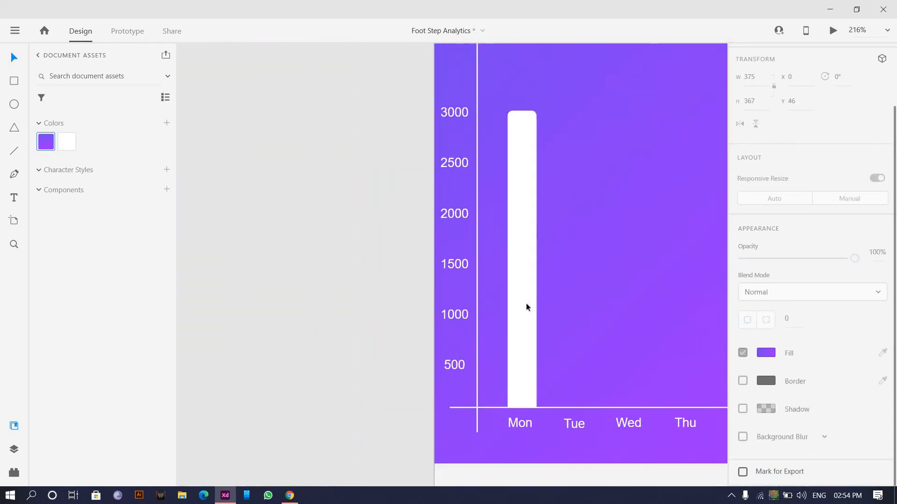
Step: Copy the Mon bar above Tue, Wed and Thu, lowering the Tue copy to the 2000 mark and the other two to about 111 high
scroll(483, 225, "down", 2)
left_click_drag(528, 232, 538, 232)
scroll(538, 232, "up", 2)
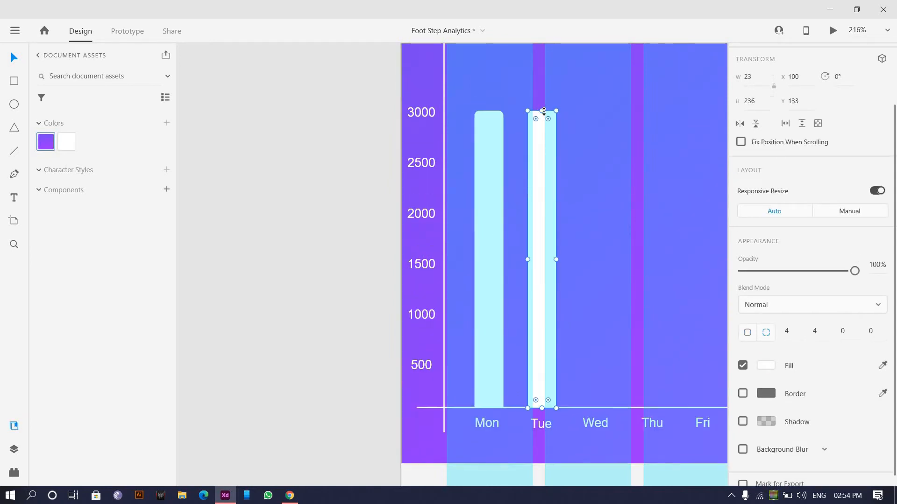
left_click_drag(540, 109, 590, 284)
left_click_drag(593, 213, 591, 258)
scroll(554, 279, "down", 2)
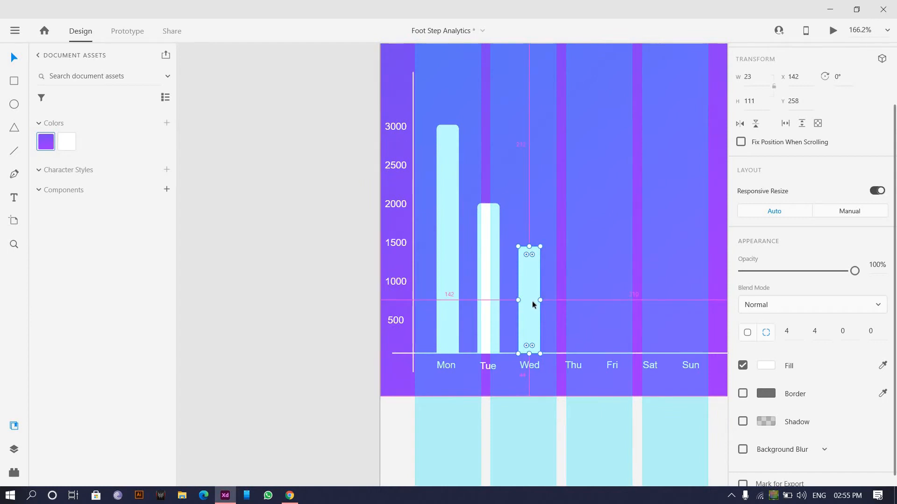
left_click_drag(532, 301, 572, 301)
scroll(572, 300, "down", 3)
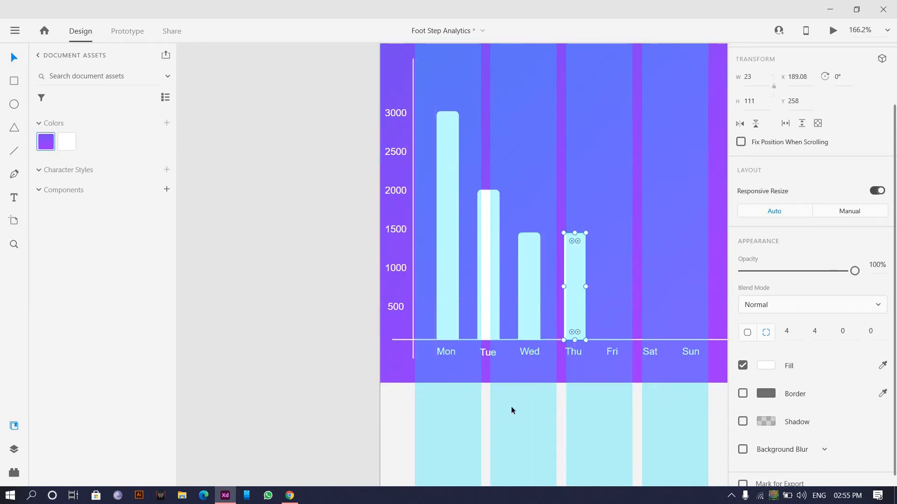
Step: Hide the column layout grid on the iPhone artboard
left_click(511, 408)
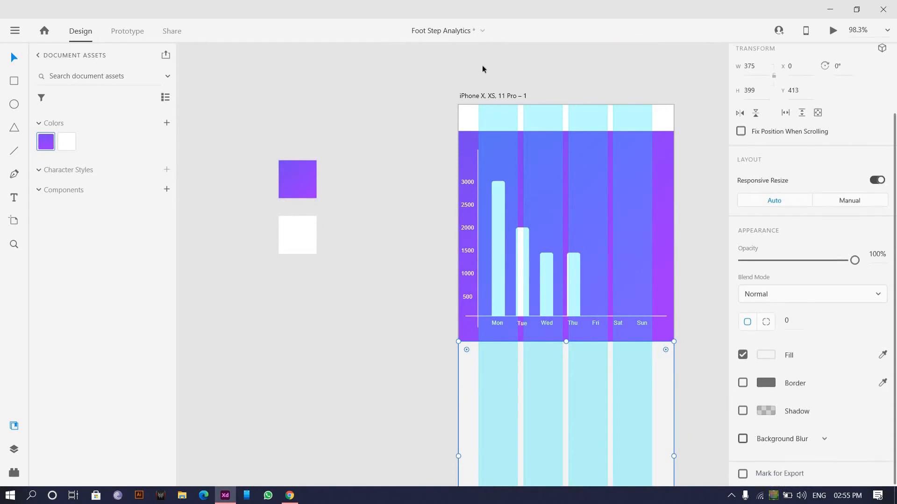
left_click(483, 96)
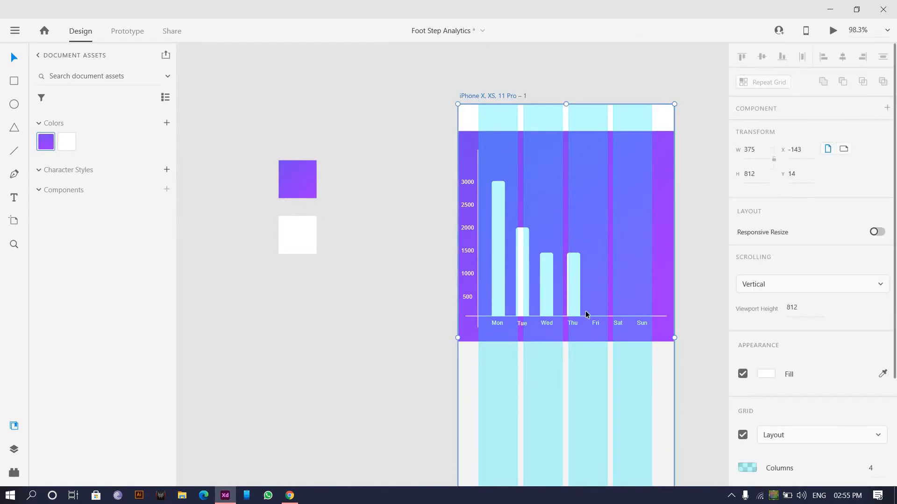
key("ctrl+shift+apostrophe")
Step: Shift the Thu bar slightly left to X 187.08, centring it above its label
scroll(577, 290, "up", 3)
left_click_drag(563, 284, 568, 301)
scroll(560, 296, "up", 2)
scroll(568, 299, "down", 5)
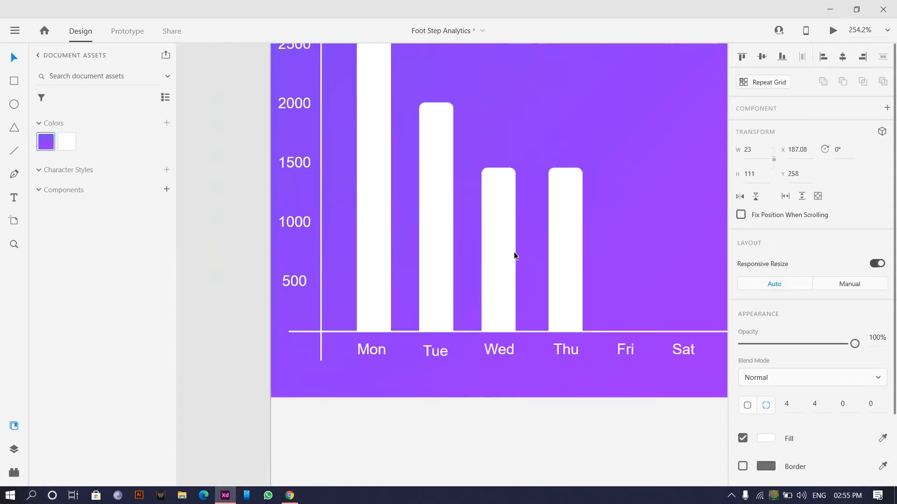
Step: Duplicate the Thu bar above Fri and raise the copy's top to a height of about 175
key("ctrl+d")
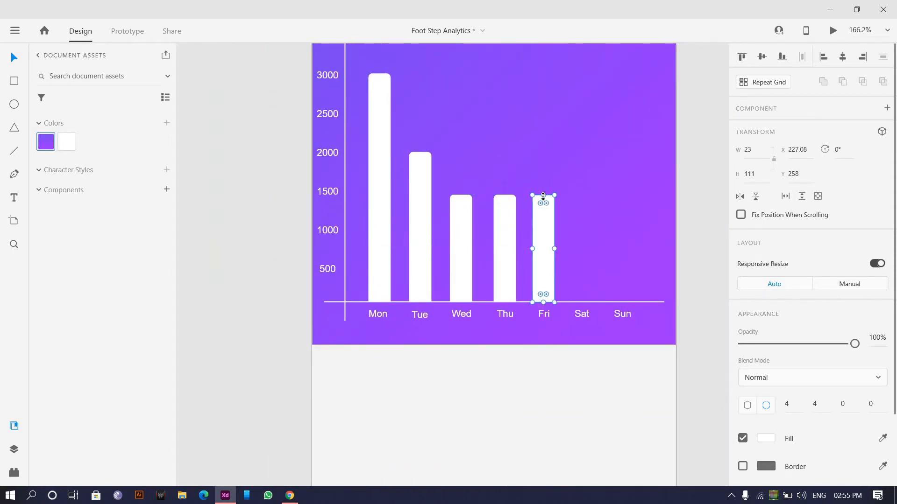
left_click_drag(543, 195, 530, 133)
key("ctrl+minus")
scroll(401, 117, "up", 3)
scroll(553, 217, "down", 2)
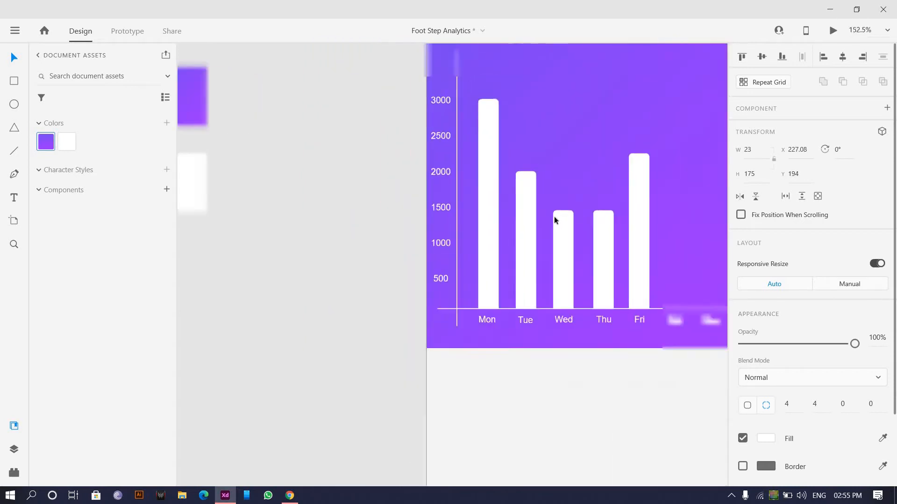
Step: Duplicate the Fri bar centred above Sat and shorten the copy to a height of about 50
left_click_drag(561, 252, 590, 255)
scroll(593, 287, "up", 4)
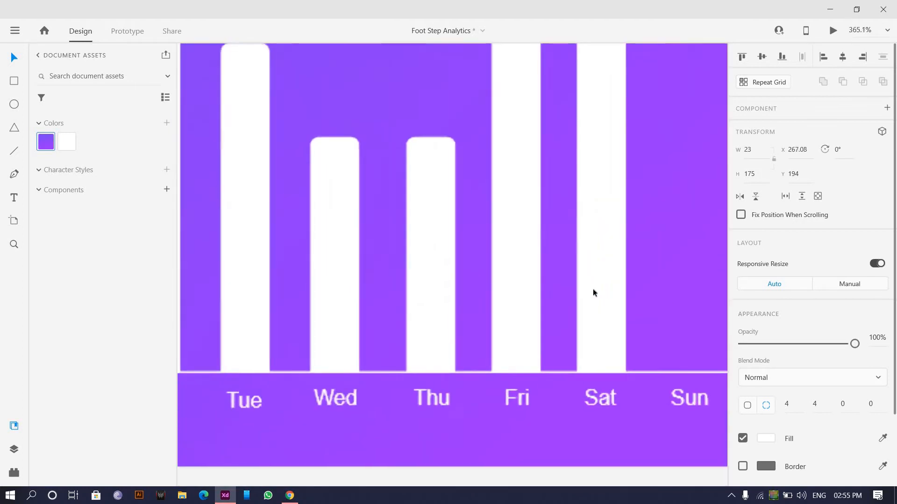
key("Right")
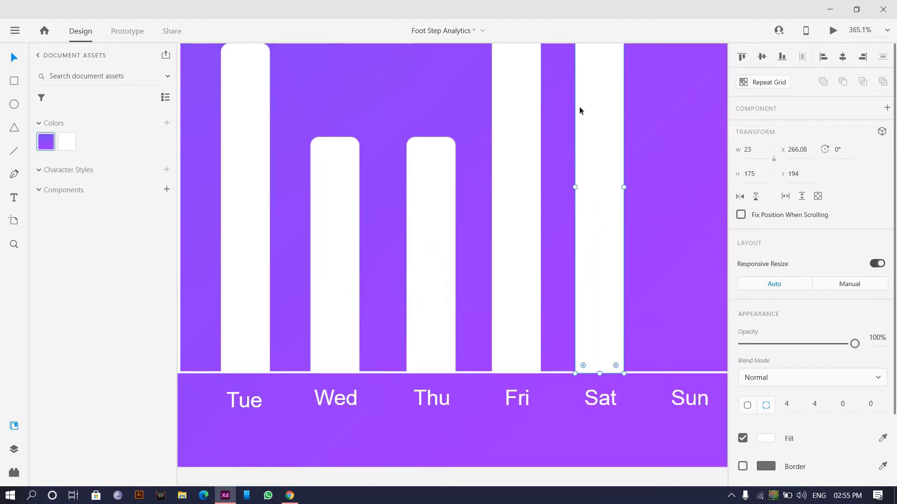
scroll(604, 65, "down", 2)
left_click_drag(594, 50, 602, 257)
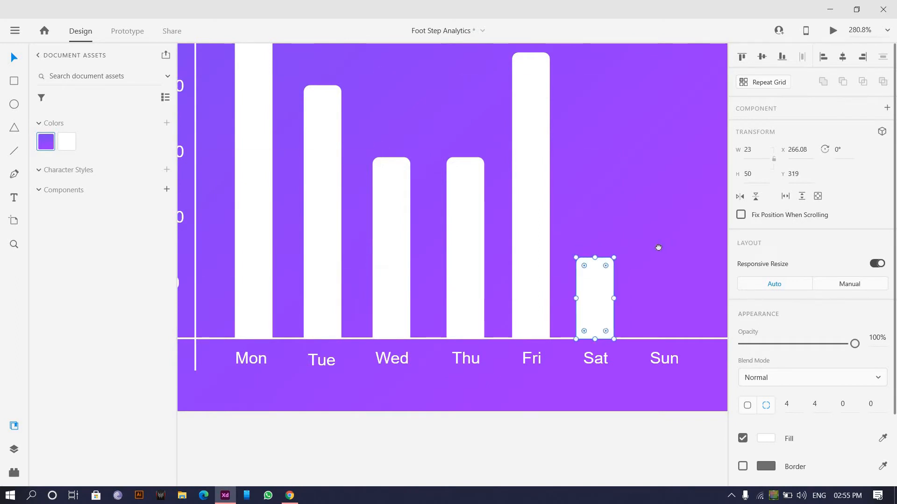
Step: Duplicate the Sat bar above Sun and shorten the copy to a height of about 19
scroll(576, 279, "down", 2)
left_click_drag(548, 290, 597, 288)
scroll(584, 289, "down", 3)
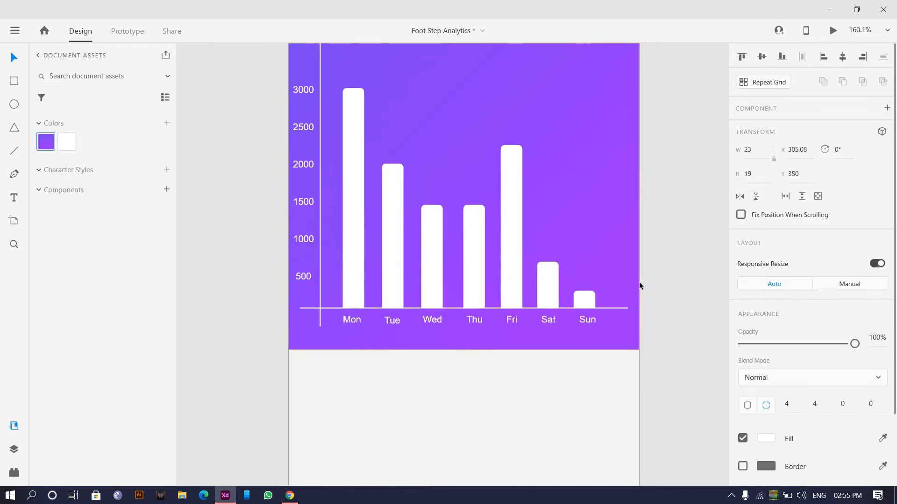
Step: Shift the Sun bar slightly right to X 309, centring it above its label
scroll(566, 327, "up", 3)
left_click(560, 324, "shift")
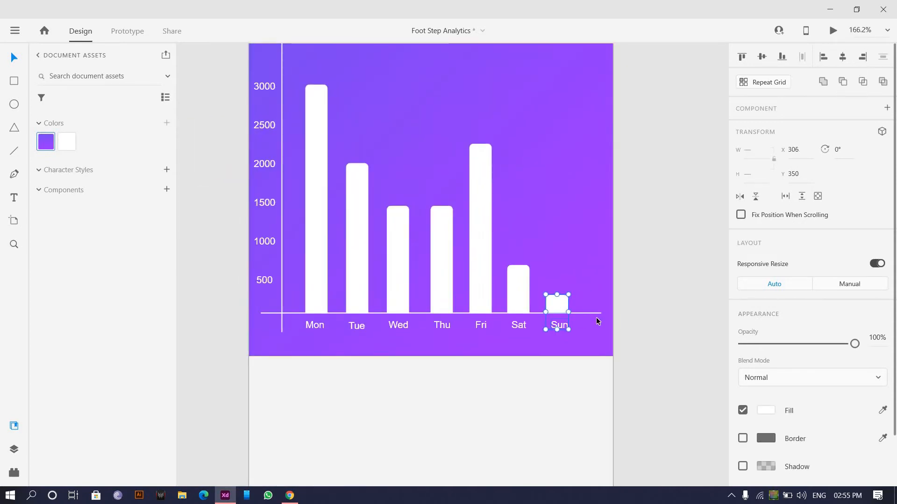
left_click(615, 301)
scroll(530, 311, "up", 3)
left_click_drag(528, 308, 533, 308)
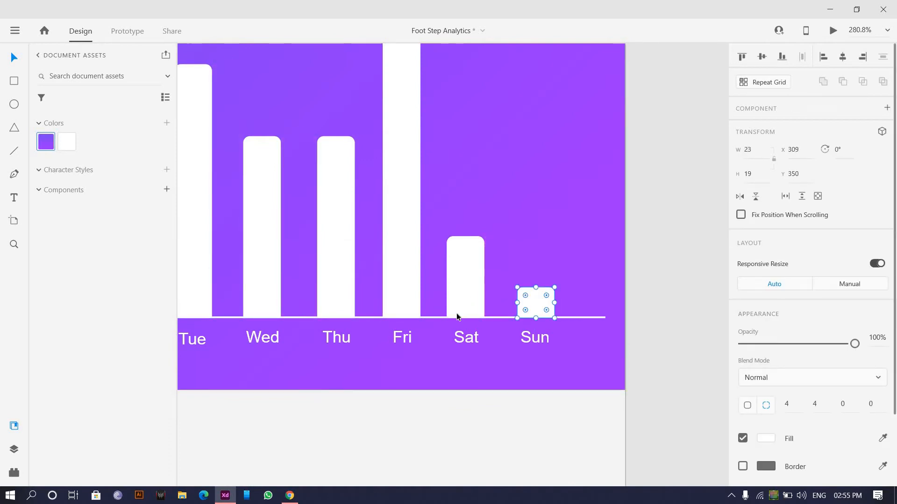
Step: Align the Sat bar and the Fri bar horizontally on the centres of their respective weekday labels
left_click(458, 310)
left_click(464, 337, "shift")
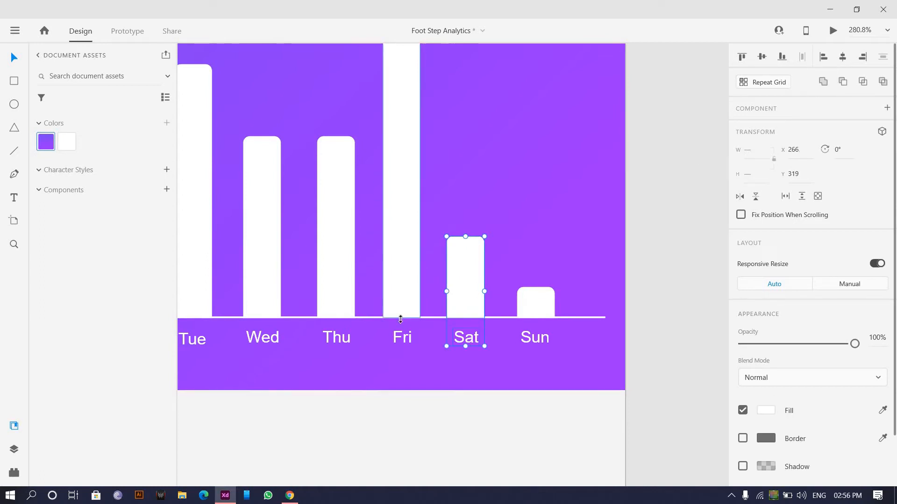
left_click(400, 313)
left_click(402, 337, "shift")
left_click(842, 59)
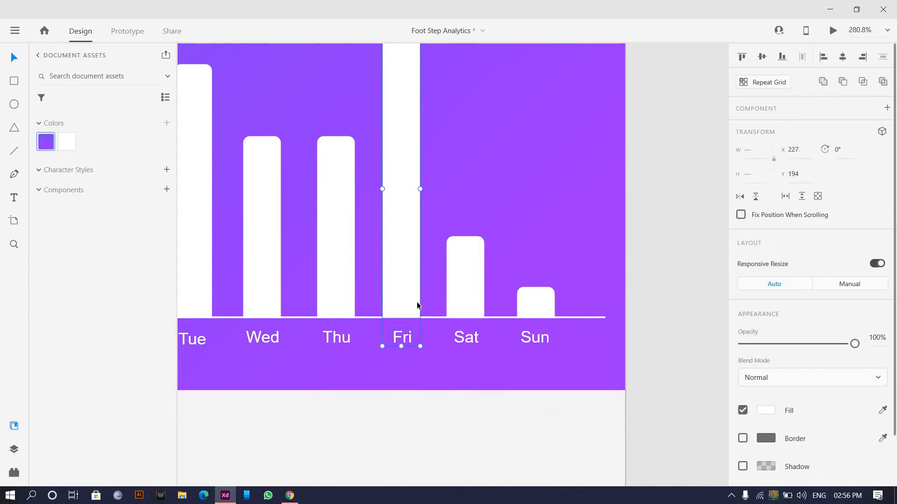
scroll(416, 304, "down", 6)
scroll(288, 234, "up", 2)
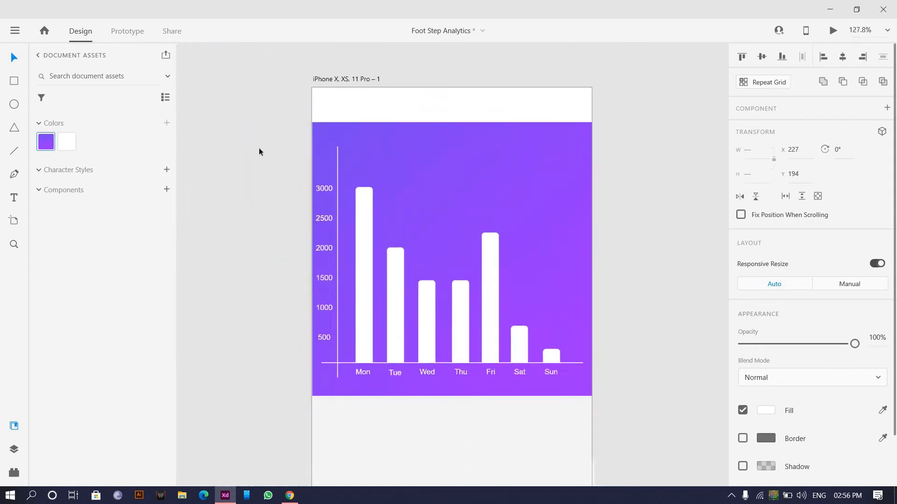
left_click_drag(260, 145, 386, 282)
left_click_drag(613, 368, 610, 388)
left_click(608, 249)
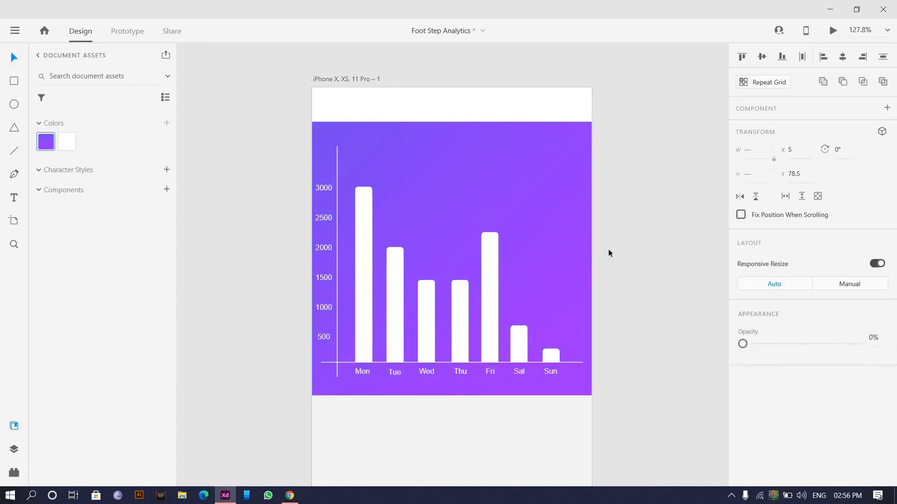
scroll(608, 248, "down", 2)
scroll(429, 166, "up", 2)
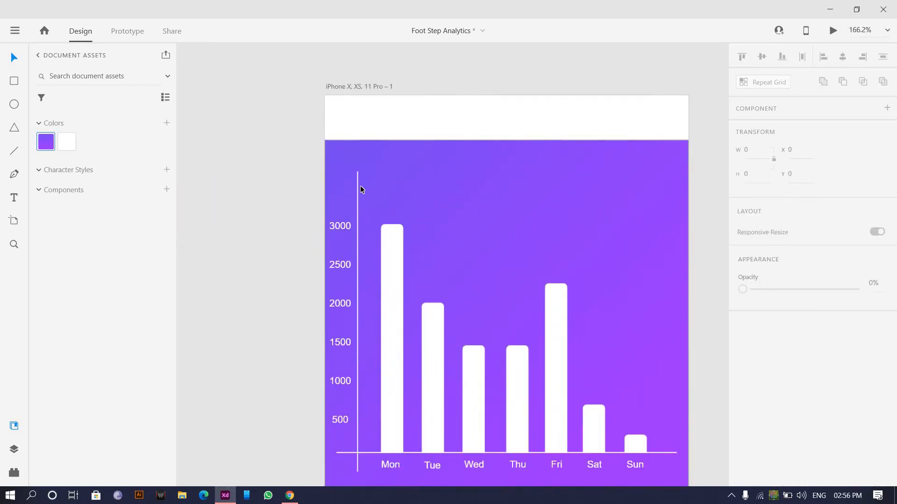
Step: Shorten the chart's vertical axis line from its upper end to a height of 288.73, starting at Y 99.5
left_click(358, 184)
left_click(359, 173)
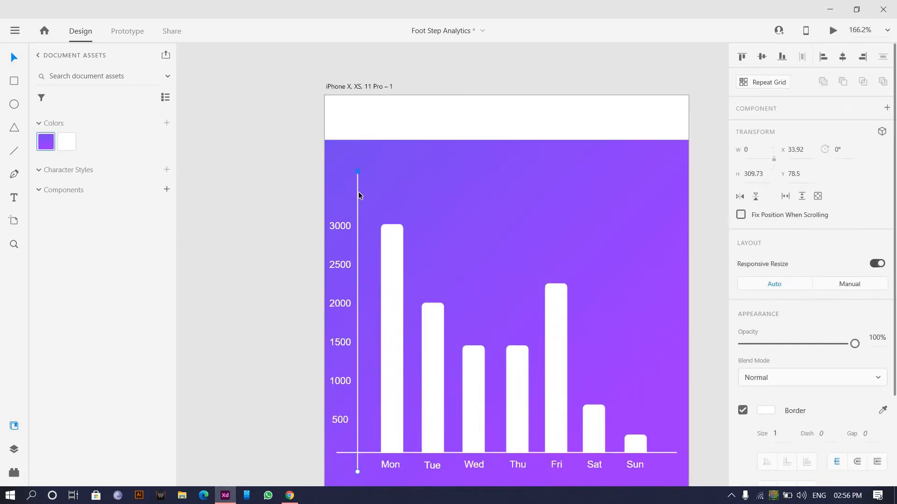
scroll(531, 120, "up", 3)
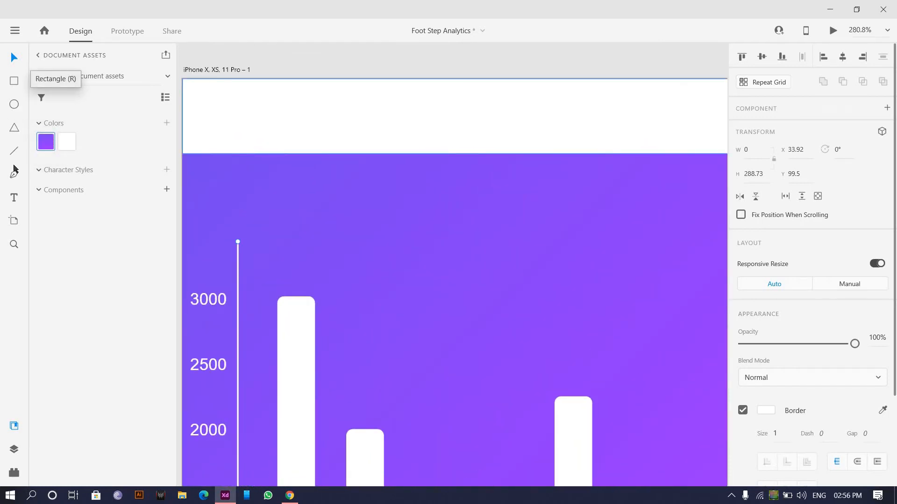
Step: Draw a horizontal line about 56 wide above the vertical axis near Y 73.5 and make its border white
left_click(14, 153)
left_click_drag(327, 199, 235, 199)
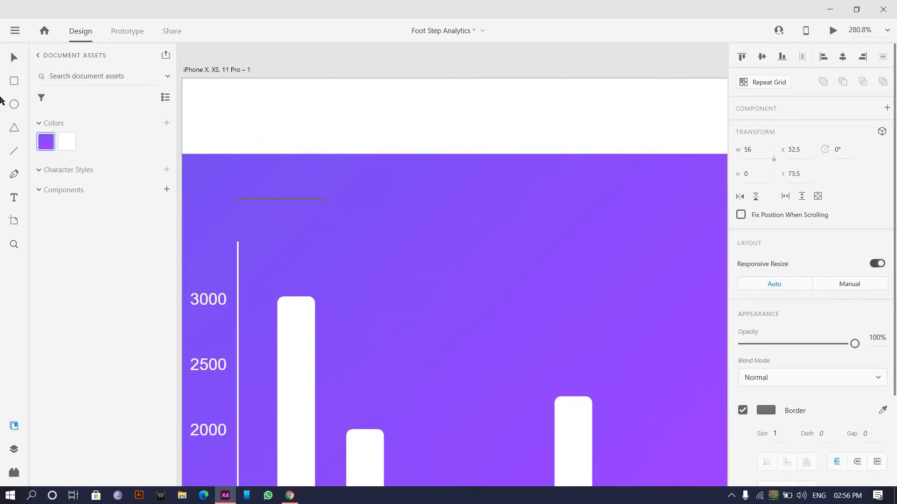
key("v")
scroll(384, 184, "up", 4)
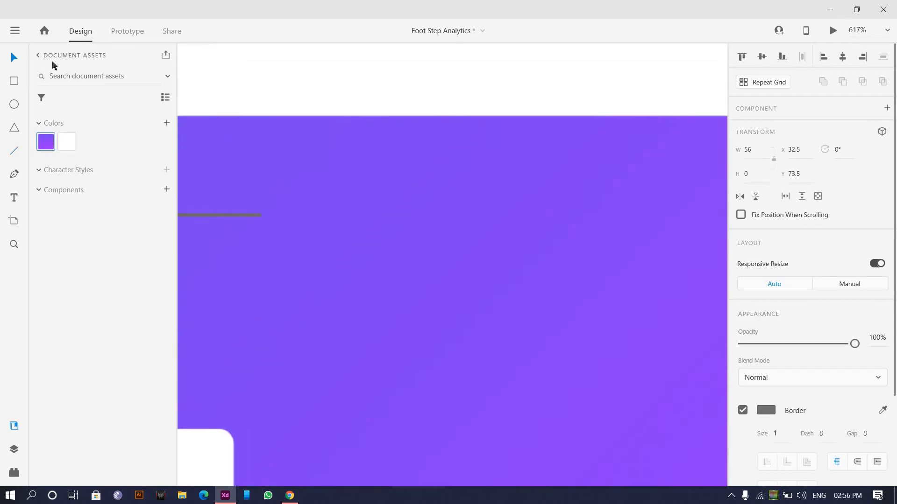
left_click(762, 413)
left_click_drag(643, 350, 1, 58)
key("Escape")
scroll(446, 216, "down", 3)
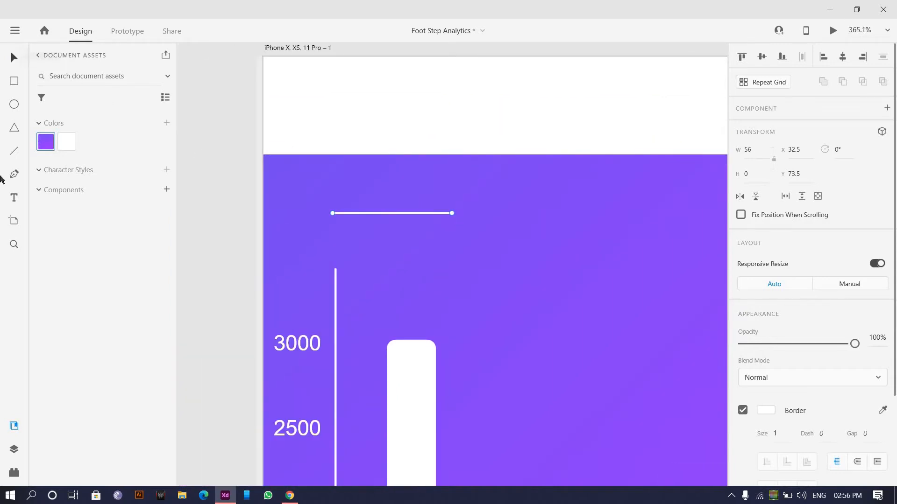
Step: Add the white text label "Step Counter" above the short horizontal line
left_click(19, 196)
left_click(341, 187)
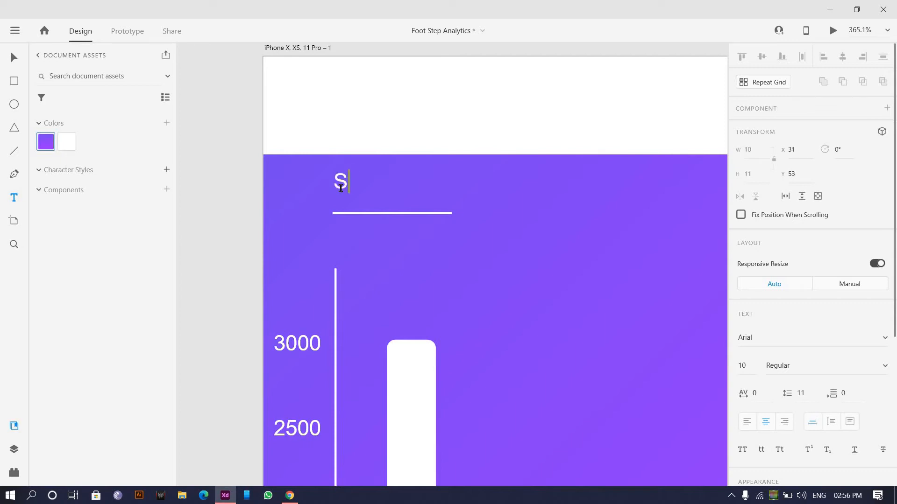
type("ep C")
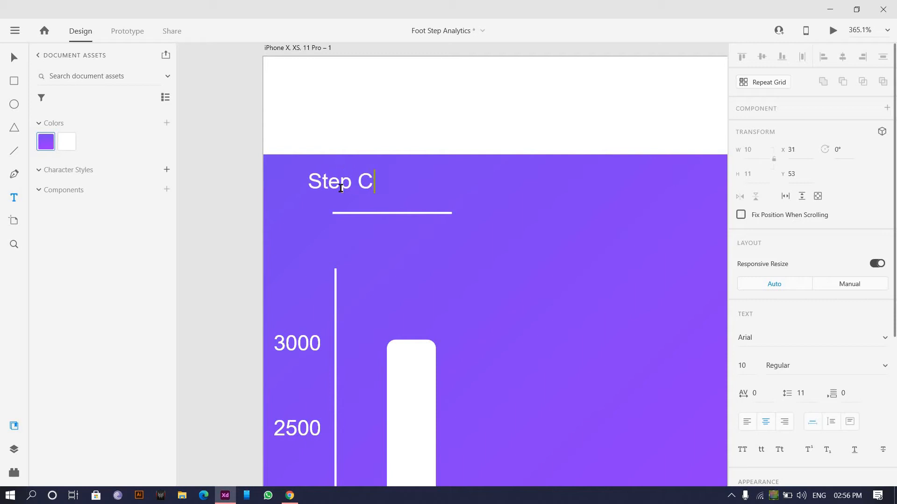
type("ounter")
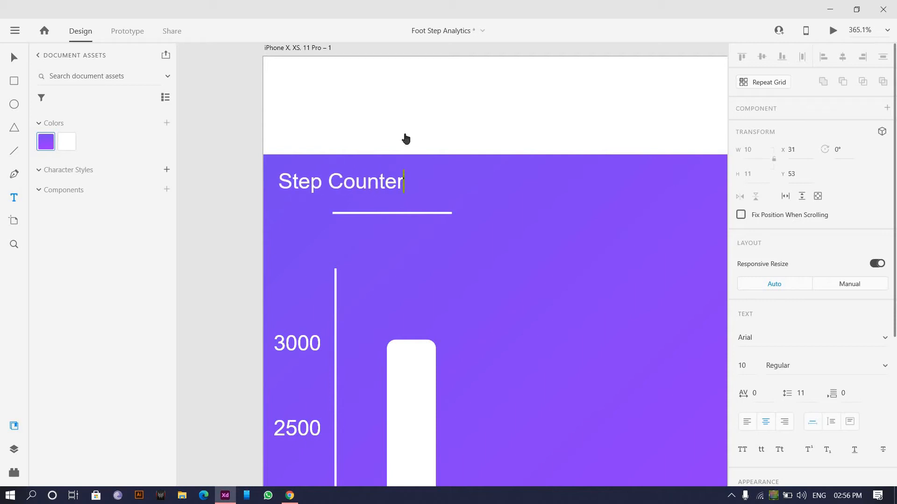
key("Escape")
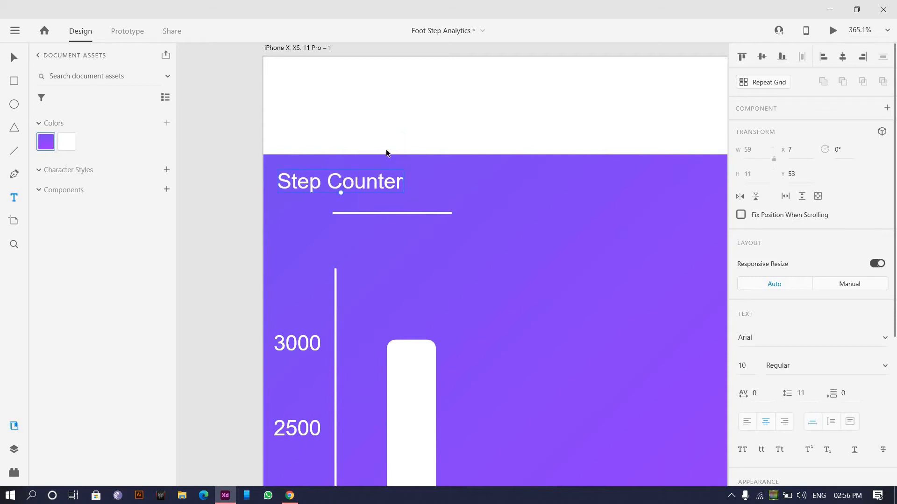
key("v")
left_click(398, 117)
Step: Duplicate the Step Counter label to its right on the same line and change the copy's text to "Calorie Count"
left_click_drag(507, 197, 410, 198)
left_click_drag(292, 191, 419, 191, "alt")
double_click(419, 192)
type("C")
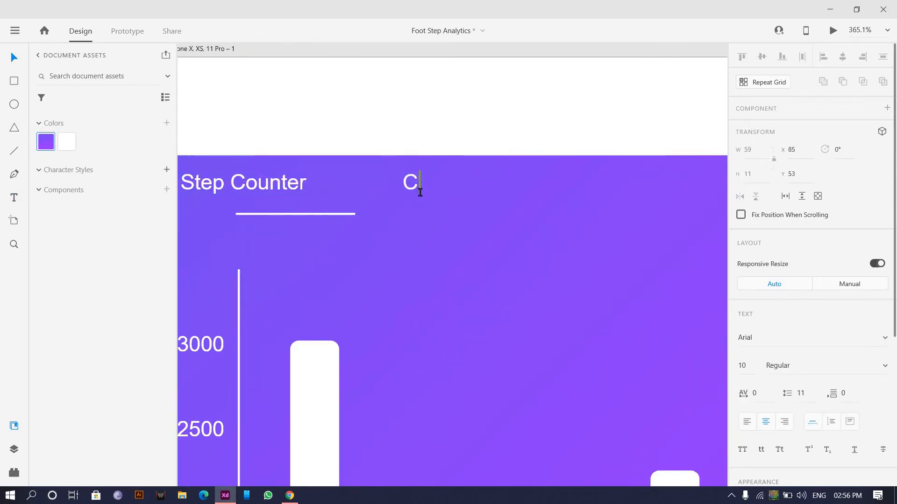
type("alorie")
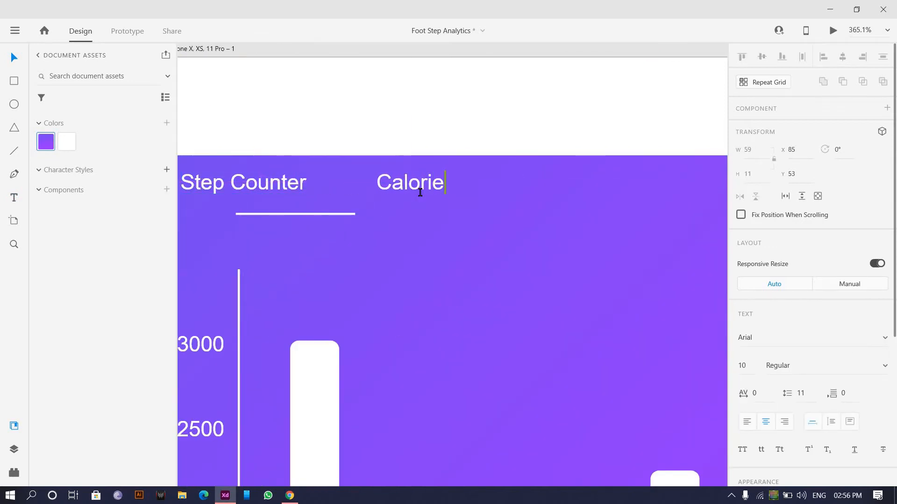
type(" Count")
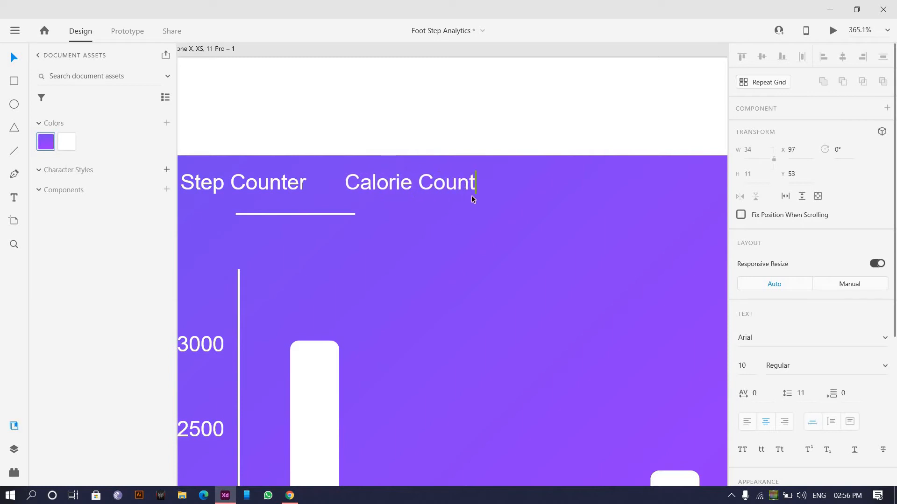
key("Escape")
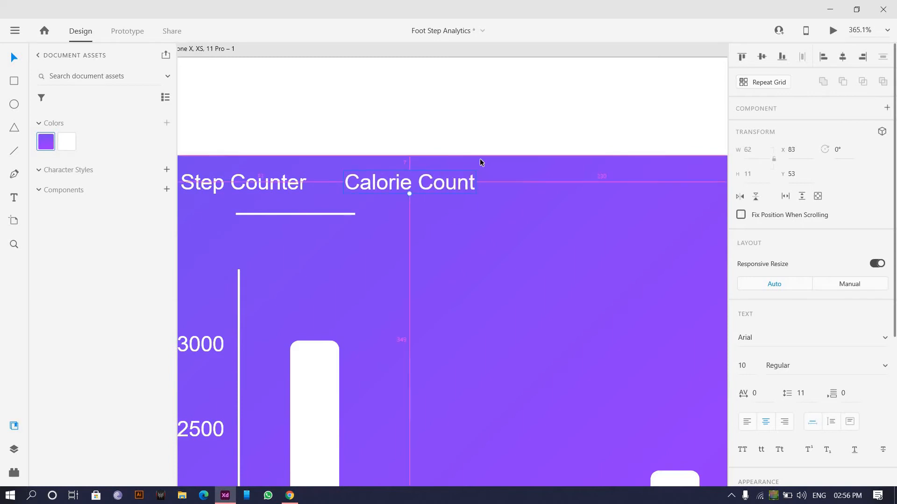
scroll(479, 157, "down", 1)
left_click(472, 120)
scroll(471, 121, "down", 1)
scroll(443, 122, "down", 1)
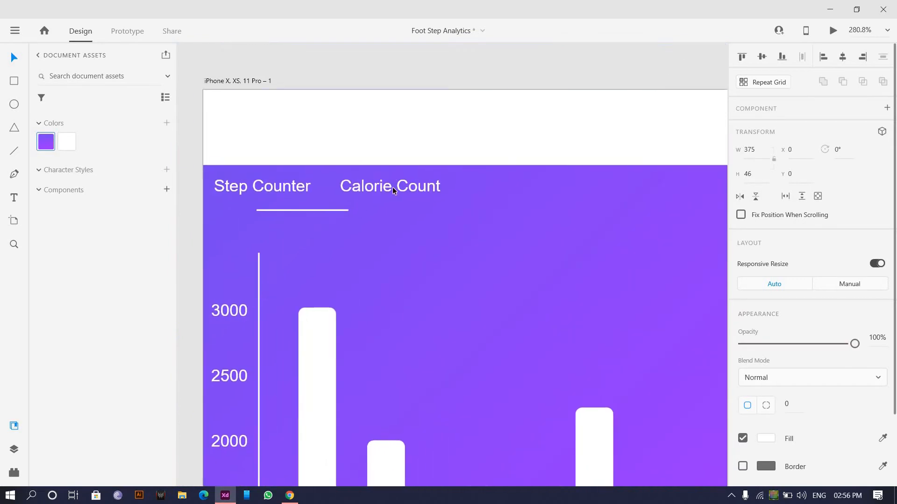
Step: Duplicate the Calorie Count label to its right and change the copy's text to "Heart Monitor"
scroll(344, 191, "right", 1)
scroll(348, 186, "up", 2)
left_click_drag(348, 187, 533, 187)
double_click(534, 186)
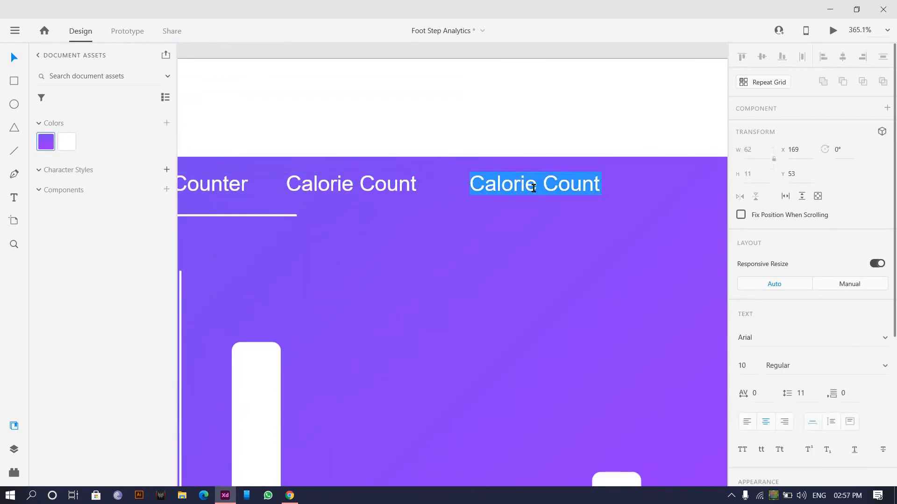
type("Heart ")
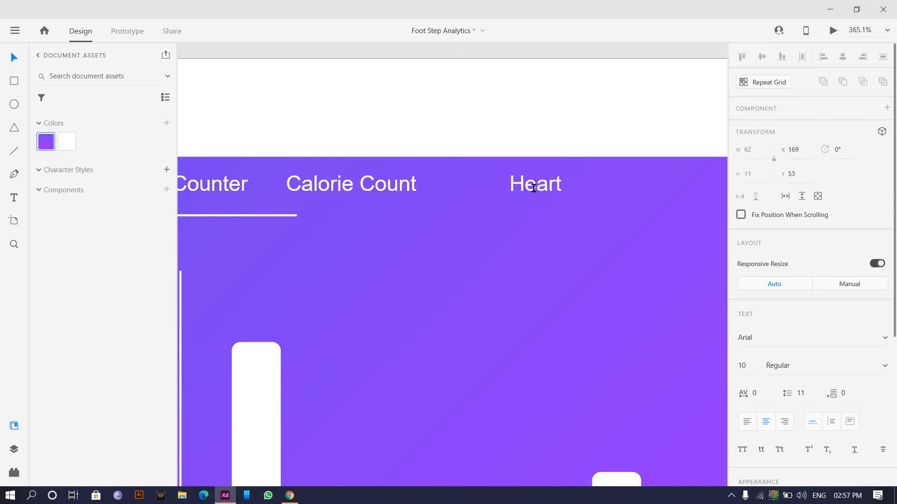
type("Monnit")
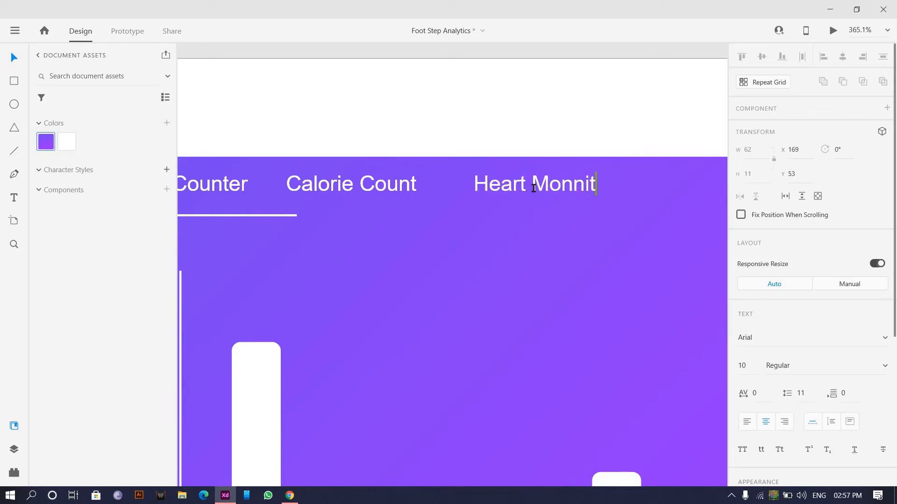
type("or")
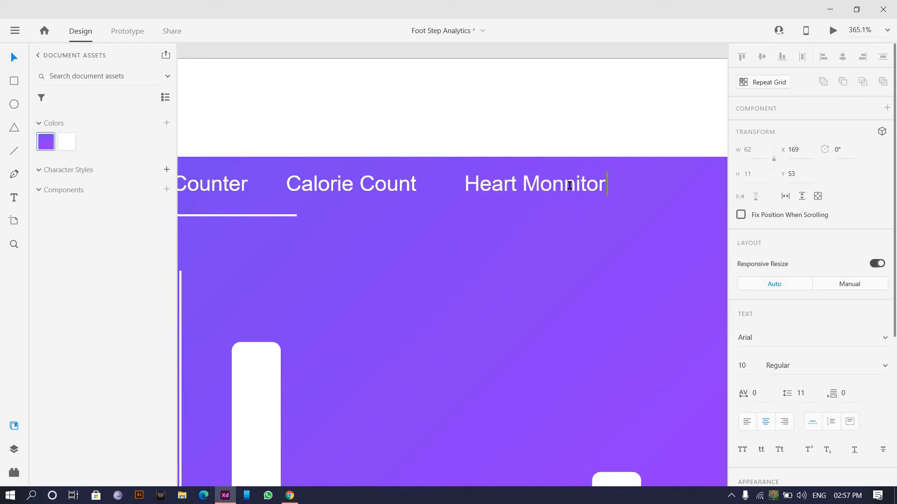
key("BackSpace")
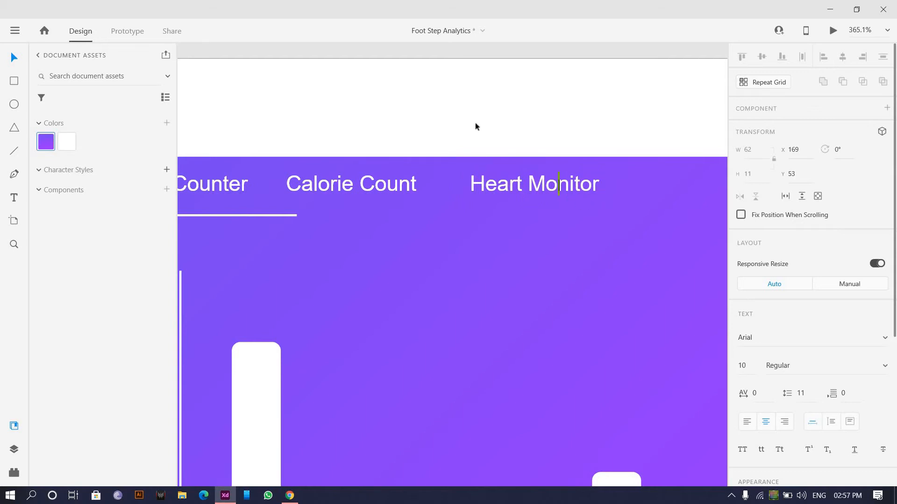
Step: Duplicate the Heart Monitor label to its right and change the copy's text to "ECG"
scroll(475, 123, "down", 5)
scroll(486, 180, "up", 3)
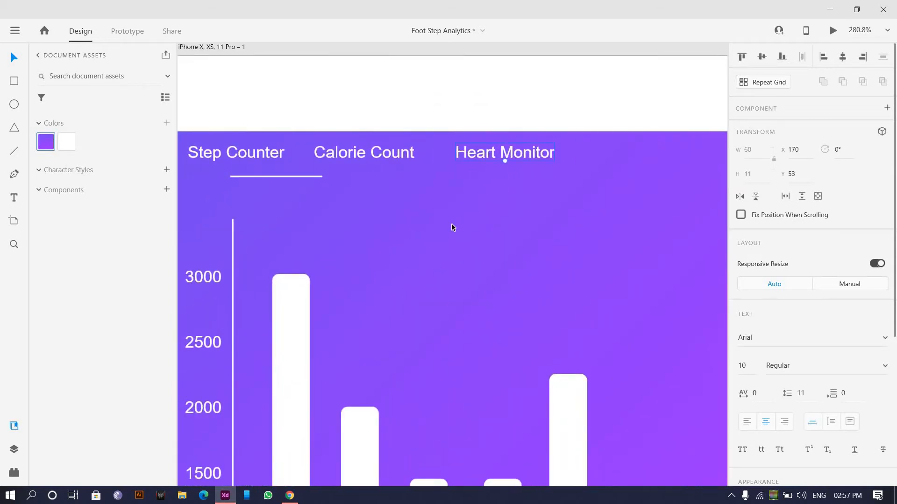
scroll(451, 224, "down", 3)
scroll(444, 188, "up", 3)
left_click_drag(418, 181, 614, 180)
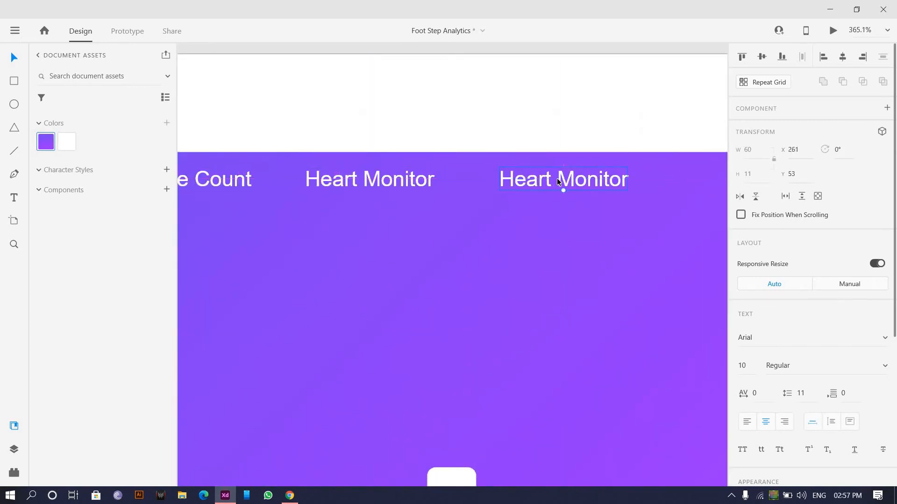
double_click(557, 178)
type("E")
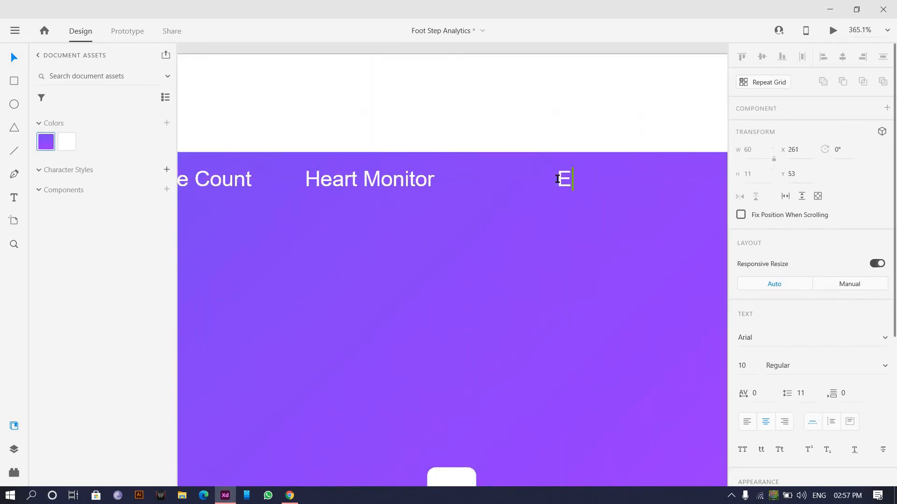
type("CG")
key("Escape")
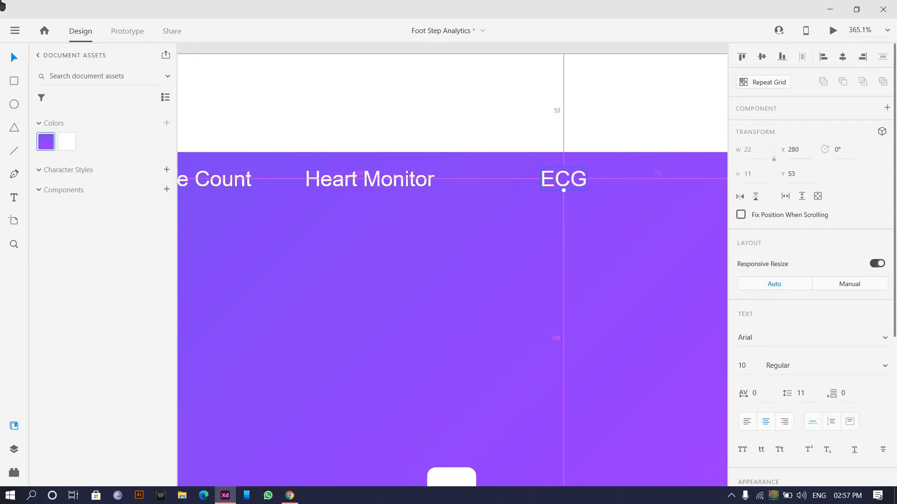
Step: Move the four header labels and the short underline together right and down to X 40, Y 64
scroll(450, 354, "down", 2)
scroll(423, 132, "down", 2)
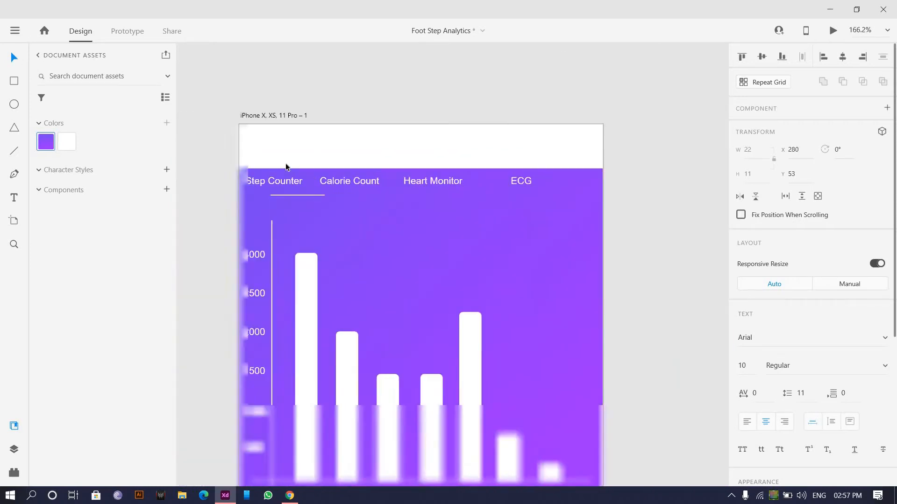
left_click(286, 182)
left_click(348, 181, "shift")
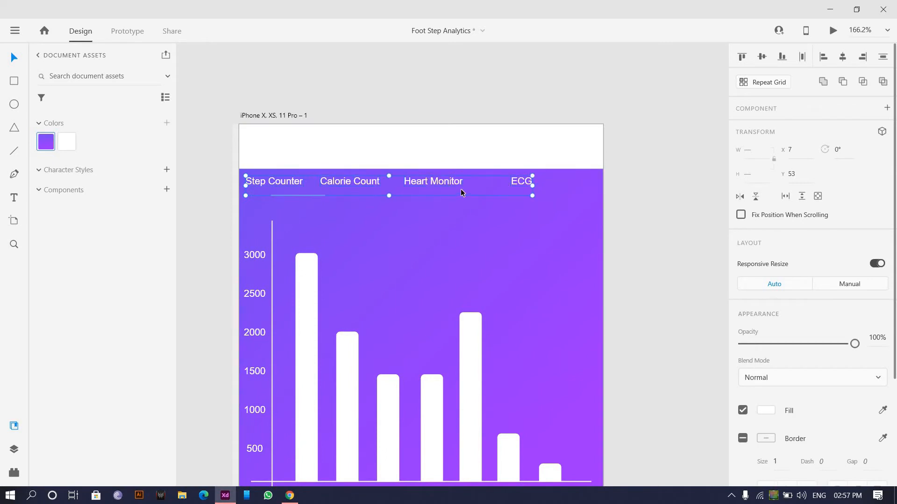
left_click_drag(461, 189, 493, 200)
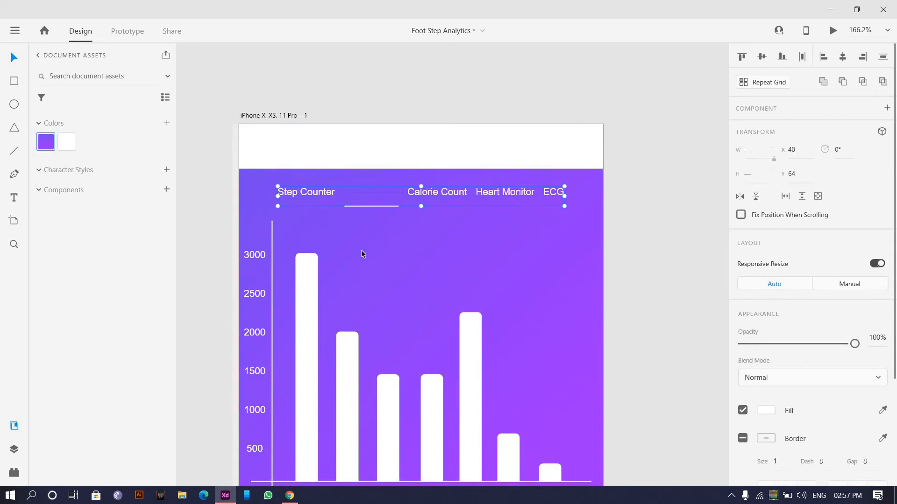
left_click(319, 207)
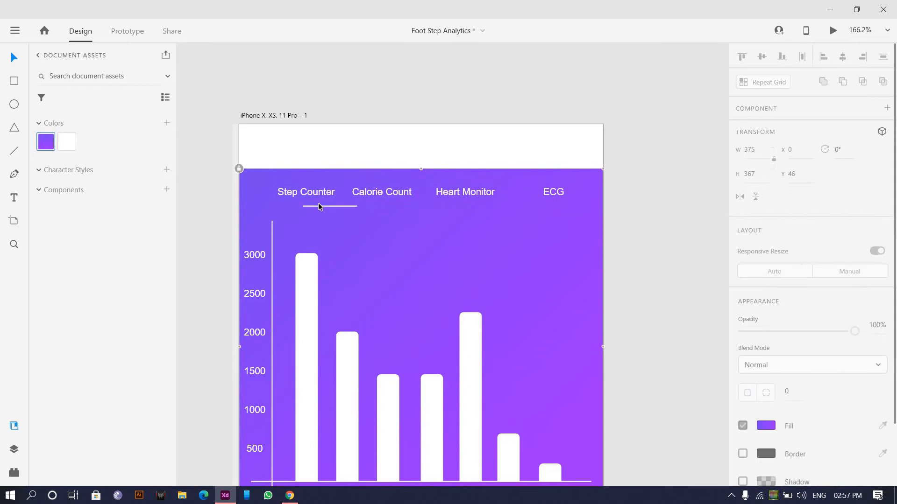
Step: Distribute the Step Counter, Calorie Count, Heart Monitor and ECG header labels evenly in the horizontal direction
left_click(306, 192)
left_click(405, 189, "shift")
left_click(462, 189, "shift")
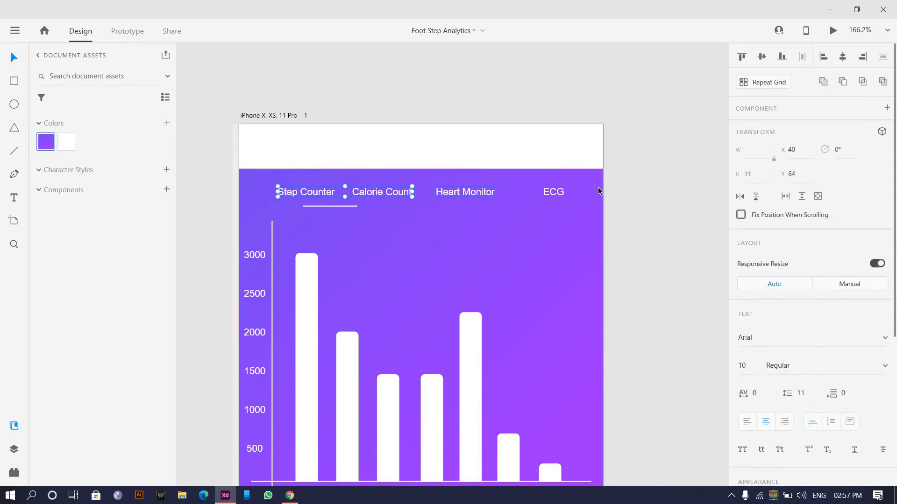
left_click(555, 190, "shift")
key("ctrl+shift+h")
mouse_move(379, 192)
left_mouse_down()
mouse_move(370, 192)
mouse_move(382, 194)
left_mouse_up()
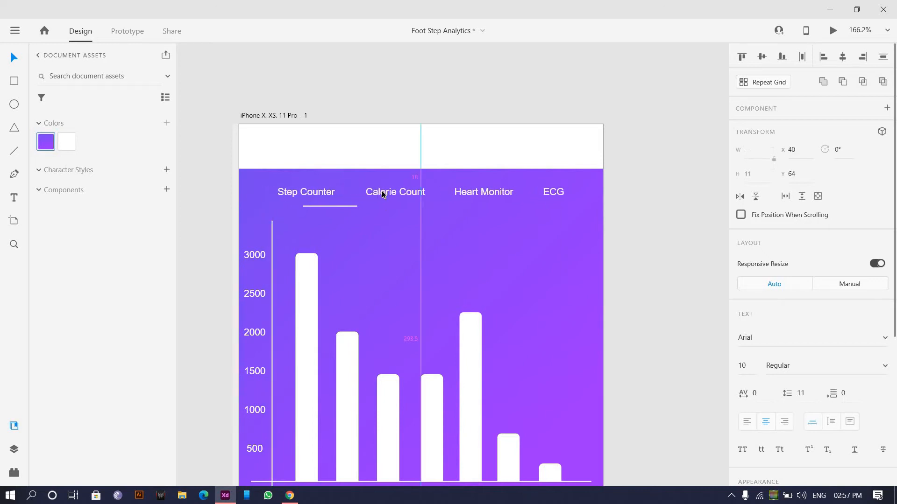
Step: Place the short underline directly beneath Step Counter at Y 77.5 and shorten it to about half its length, centred under the label
scroll(303, 230, "up", 5)
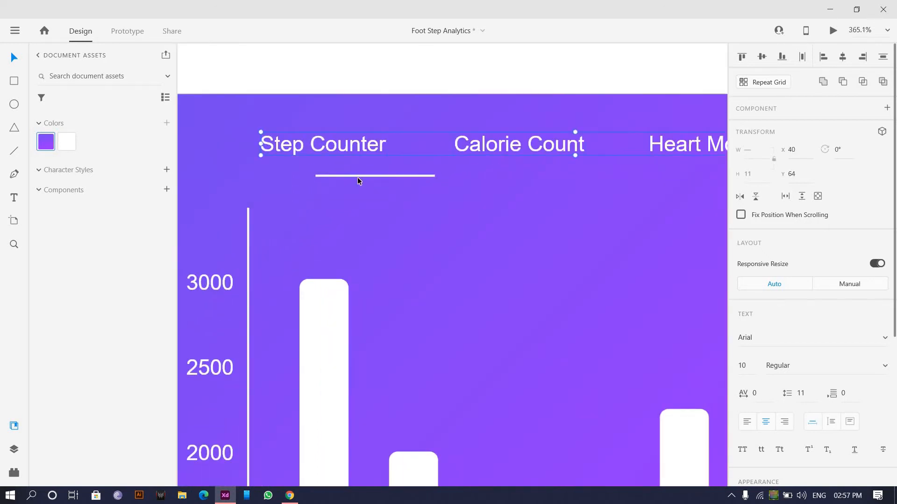
left_click(367, 173)
left_click_drag(371, 176, 342, 161)
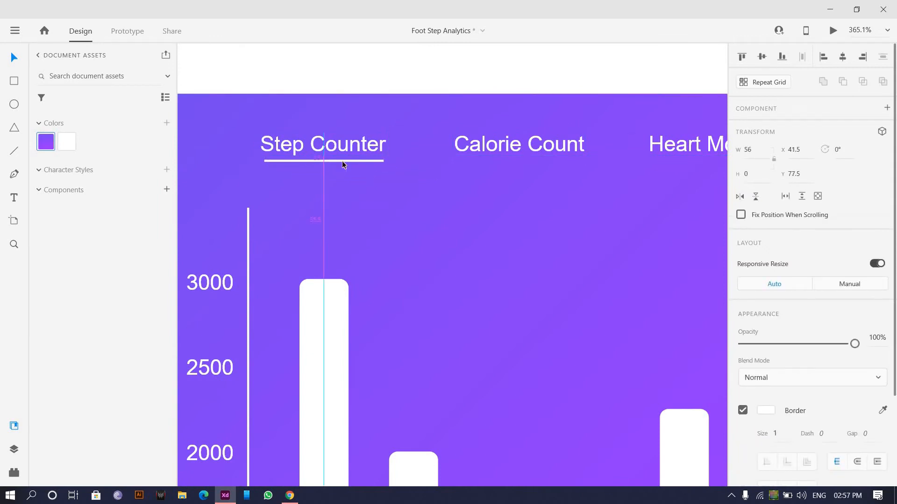
scroll(342, 161, "up", 6)
left_click_drag(461, 161, 382, 174)
scroll(780, 331, "down", 3)
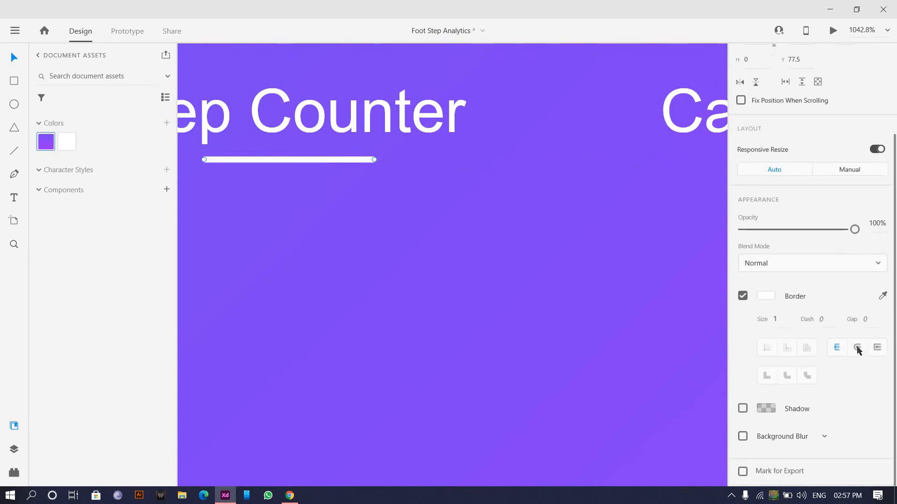
scroll(367, 208, "down", 3)
Step: Set the Step Counter label's font style to Narrow
left_click(374, 180)
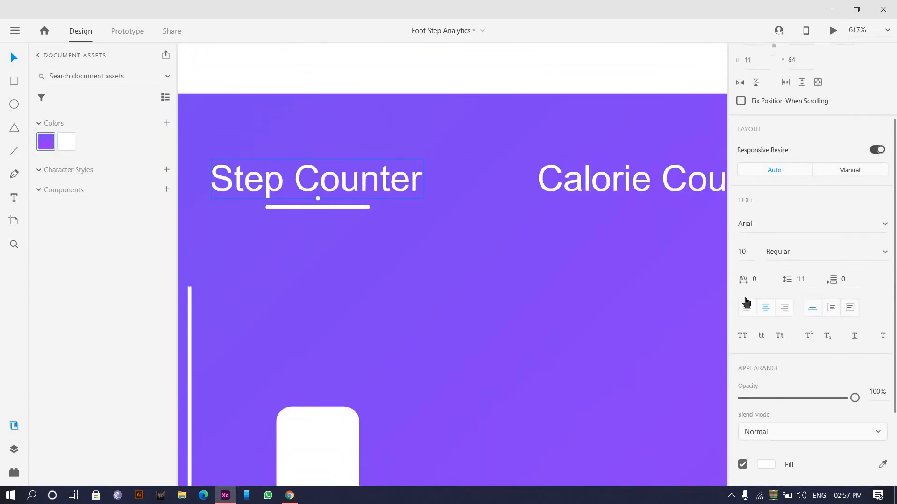
scroll(775, 257, "down", 1)
left_click(777, 256)
key("Down")
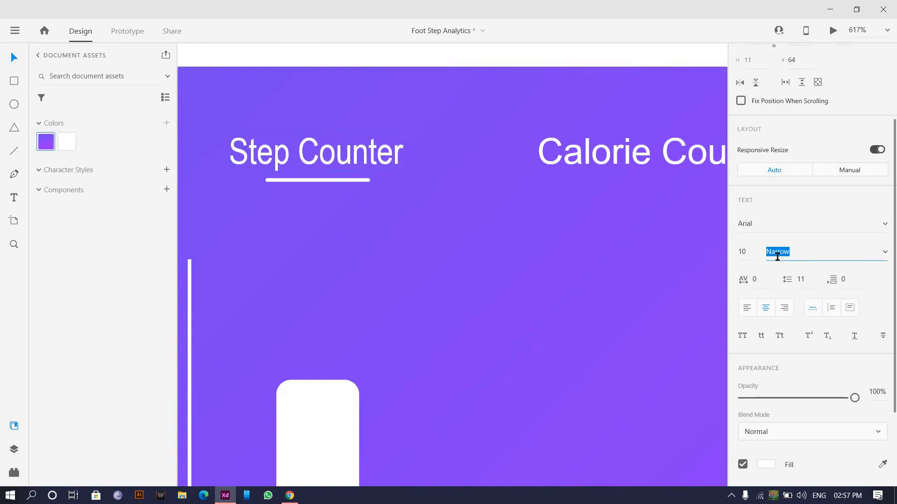
key("Down")
key("Up")
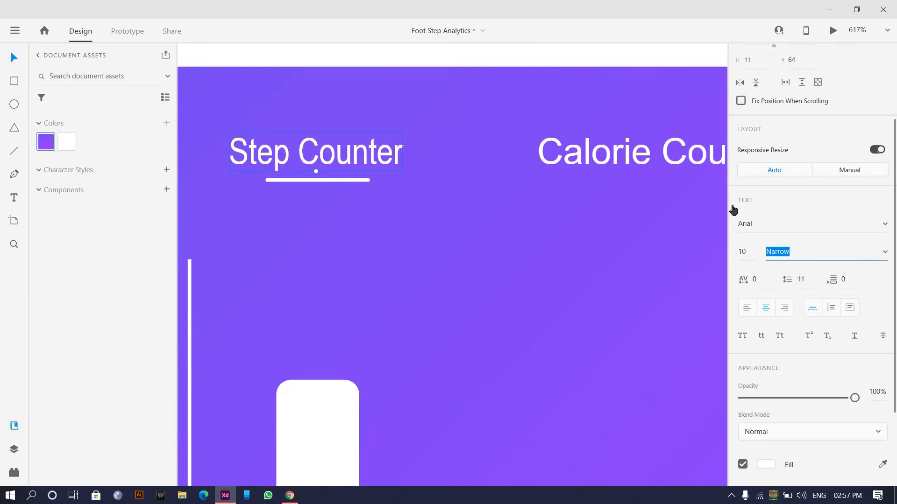
left_click(308, 225)
scroll(308, 225, "down", 2)
Step: Change the font of all four header labels to Roboto Regular
left_click(294, 182)
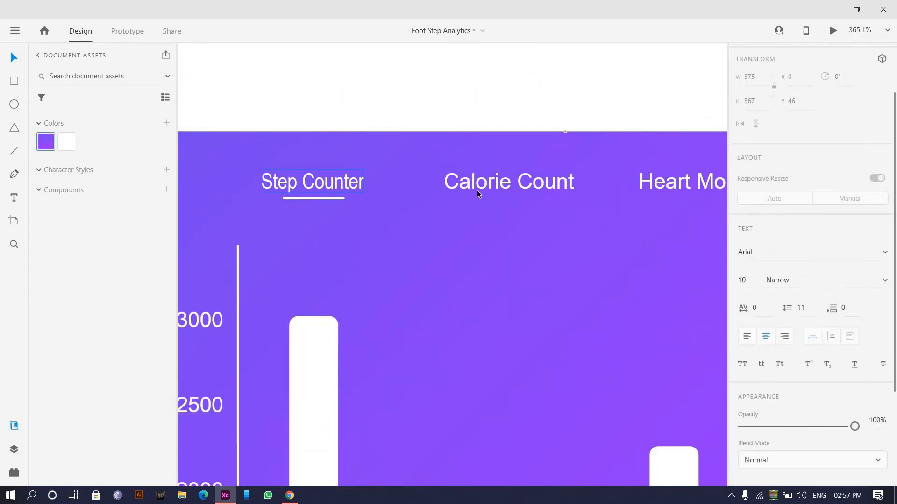
left_click(521, 175, "shift")
left_click_drag(647, 179, 558, 187)
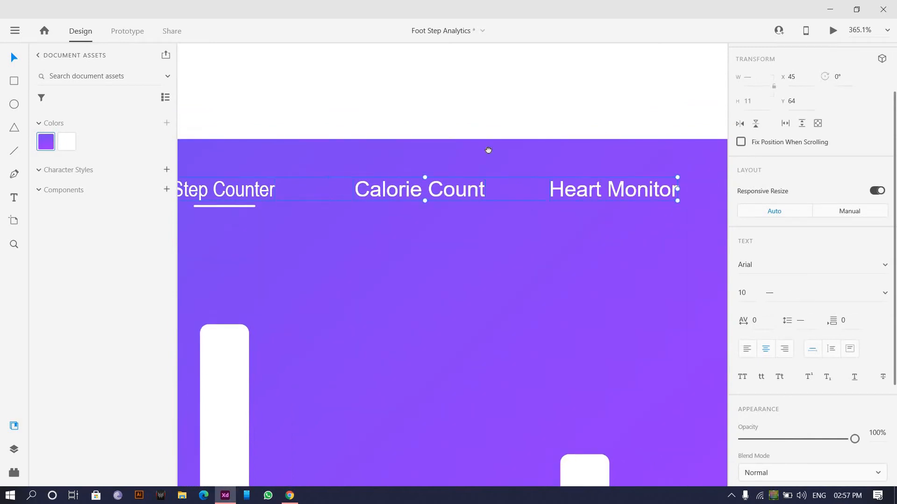
scroll(474, 153, "right", 5)
left_click(533, 196, "shift")
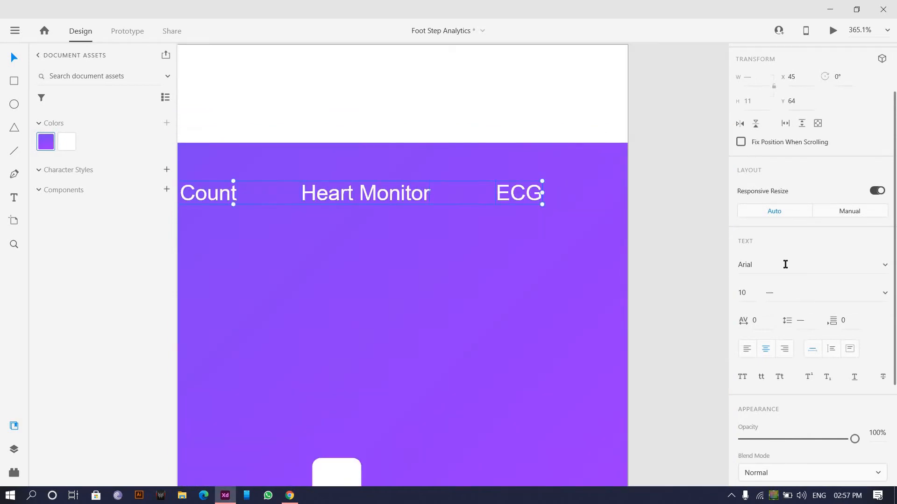
left_click(785, 265)
type("Rob")
key("Return")
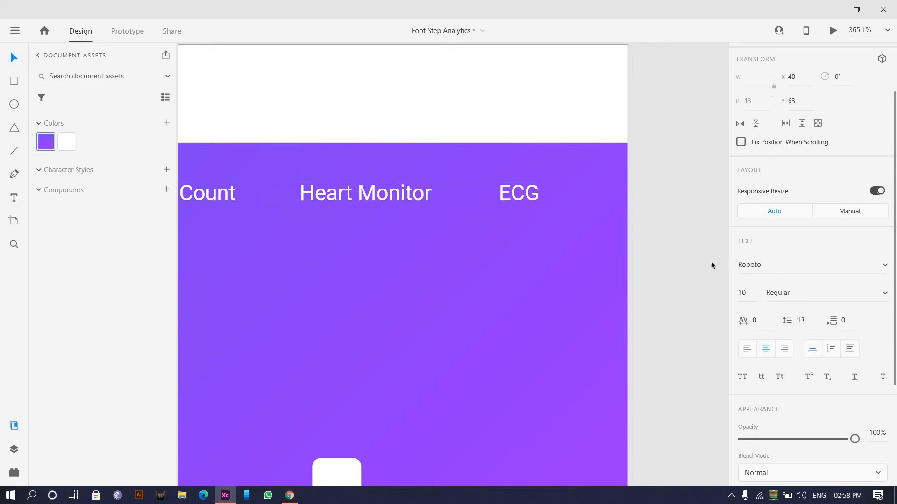
left_click(334, 271)
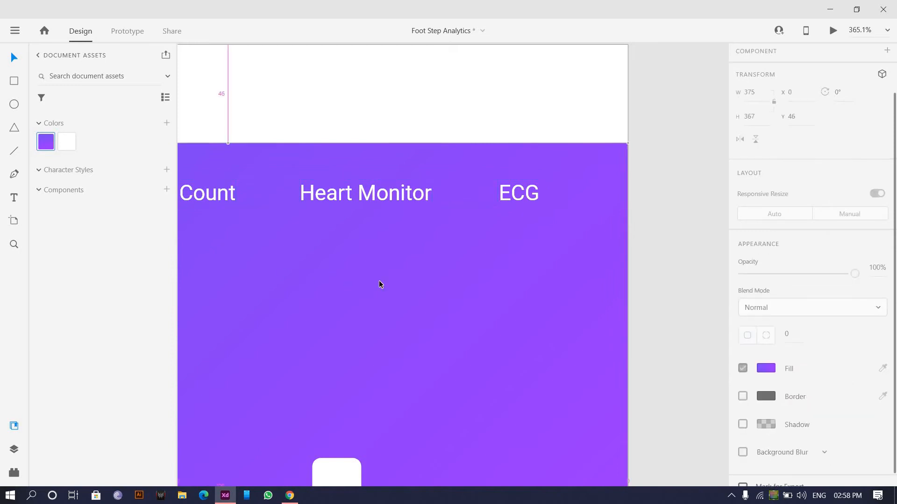
Step: Make the Step Counter label bold
scroll(379, 280, "down", 3)
double_click(203, 226)
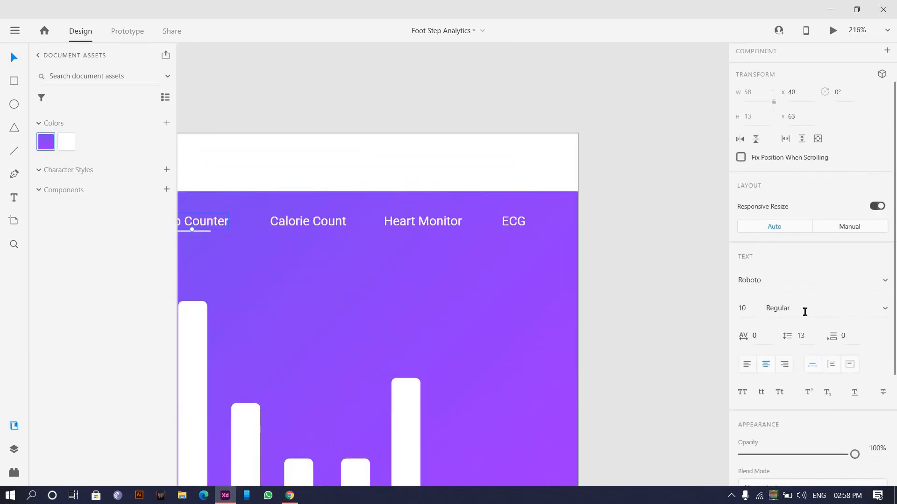
left_click(805, 312)
key("Down")
key("Down")
key("Down")
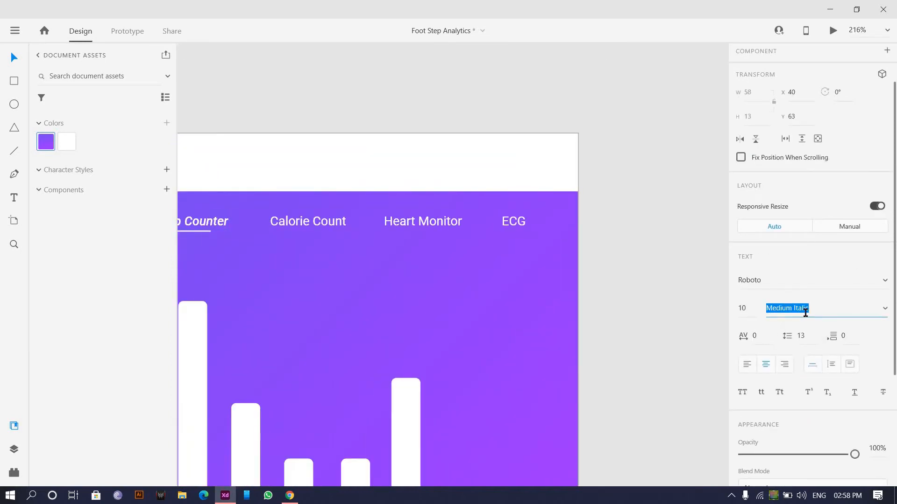
key("Down")
left_click(293, 310)
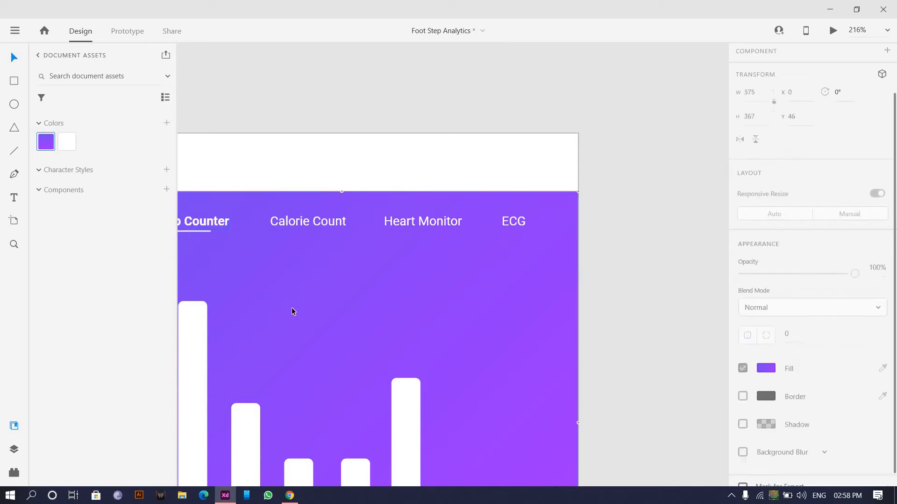
scroll(280, 289, "down", 1)
scroll(463, 276, "down", 3)
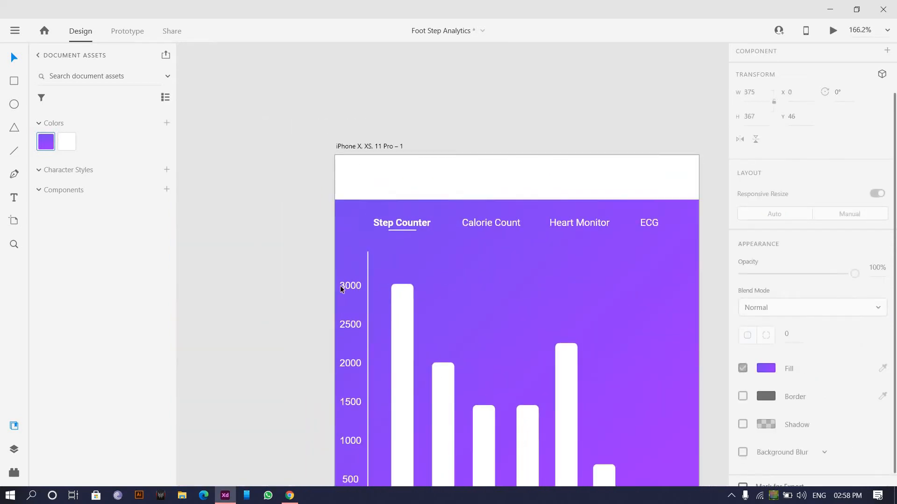
left_click(343, 285)
left_click_drag(253, 281, 609, 411)
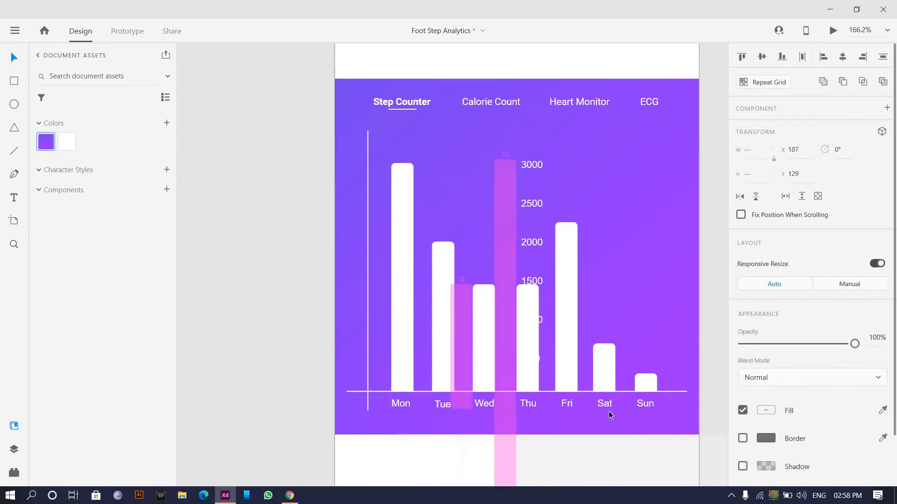
key("ctrl+z")
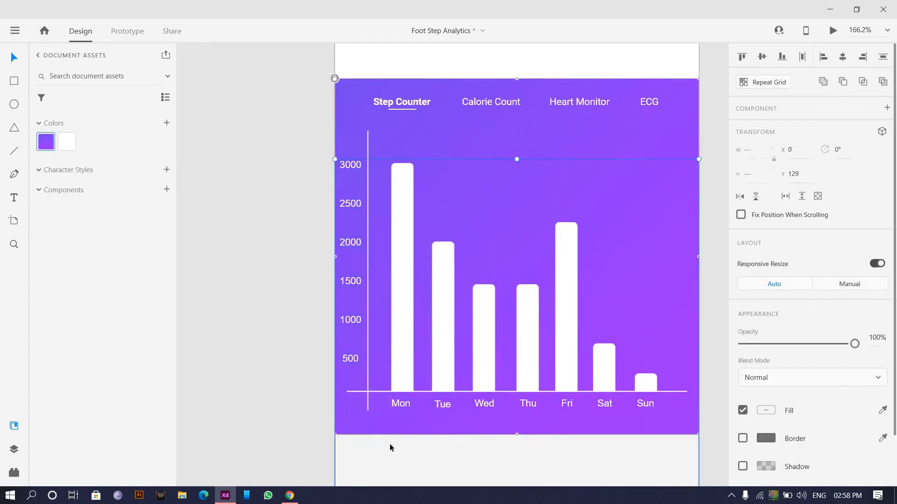
Step: Change the font of the vertical axis values and the weekday labels to Roboto
left_click(369, 459, "shift")
left_click(404, 405, "shift")
left_click(443, 405, "shift")
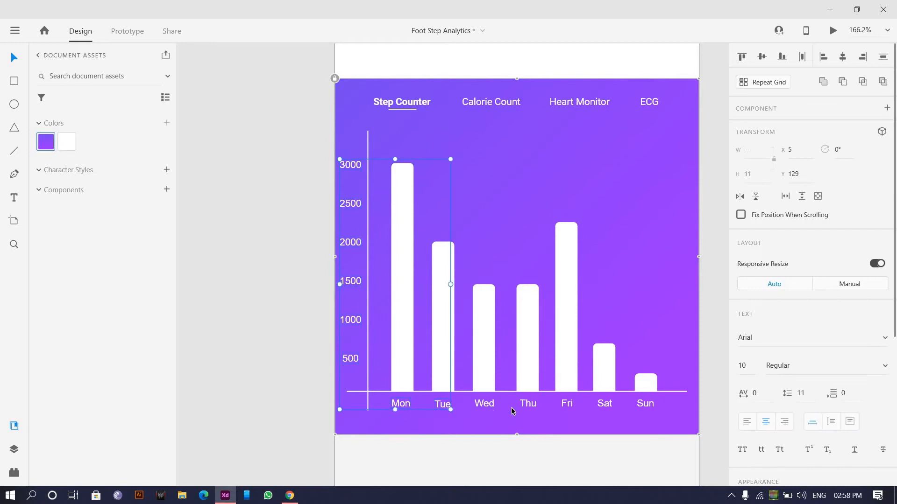
left_click(531, 408, "shift")
left_click(566, 405, "shift")
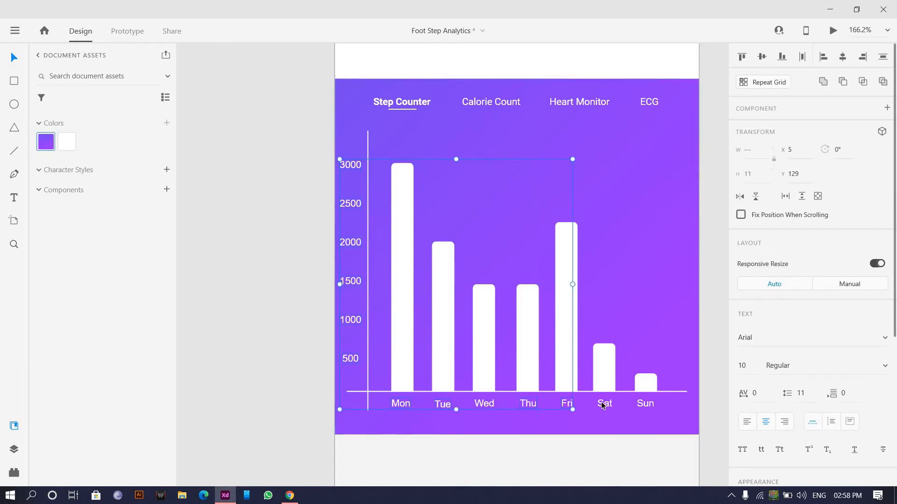
left_click(604, 404, "shift")
left_click(647, 405, "shift")
left_click(783, 337)
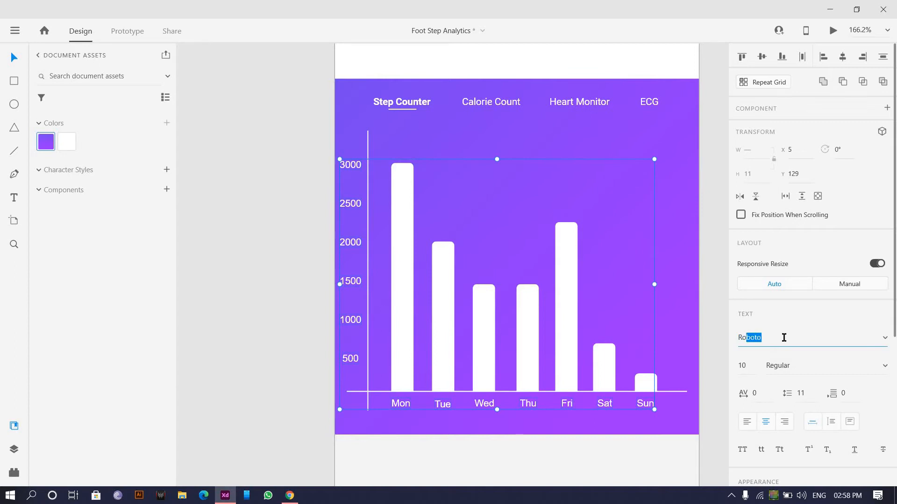
key("Return")
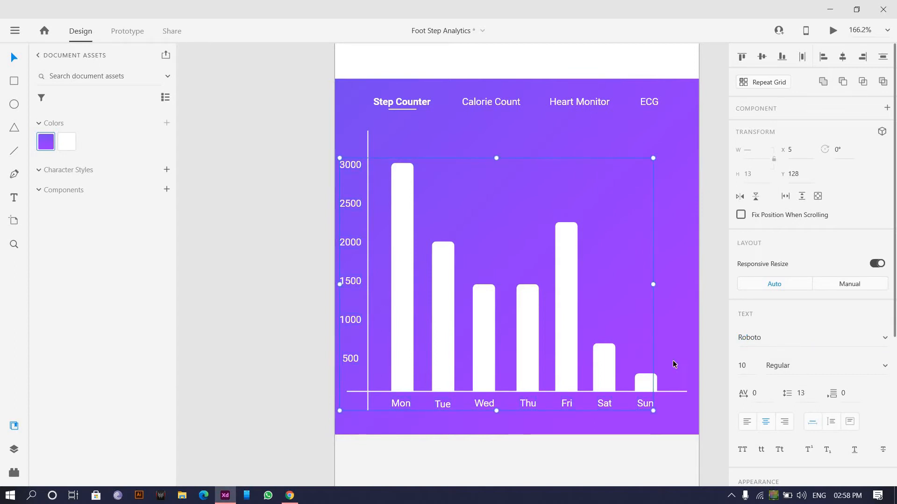
left_click(251, 278)
Step: Move the whole chart with its axes and labels right to X 17 within the purple panel
scroll(301, 327, "down", 2)
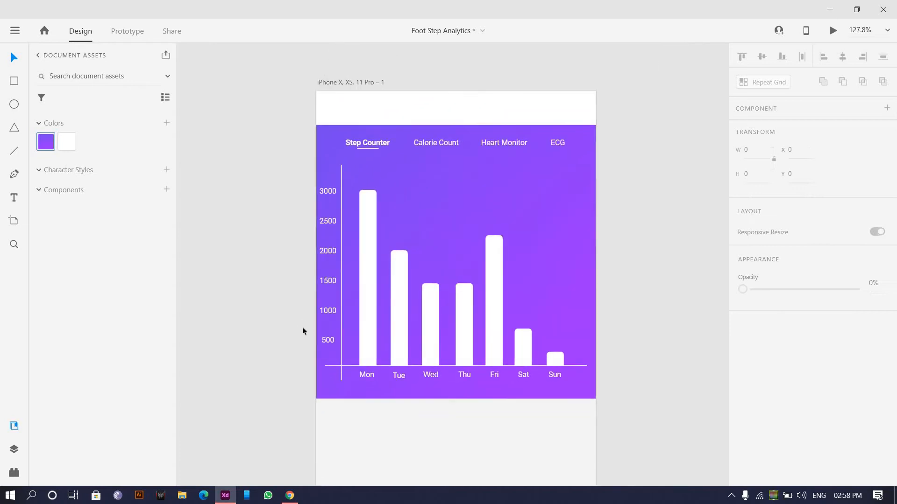
scroll(327, 318, "up", 1)
scroll(399, 280, "down", 3)
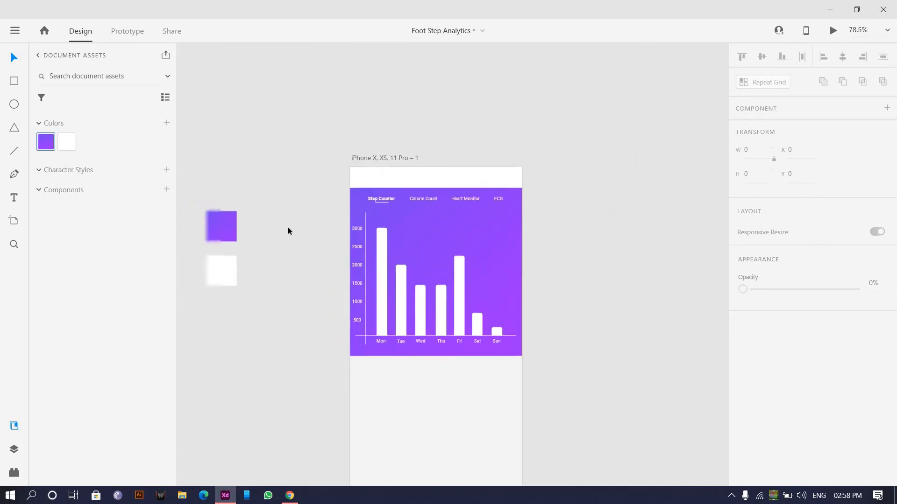
left_click_drag(293, 213, 539, 341)
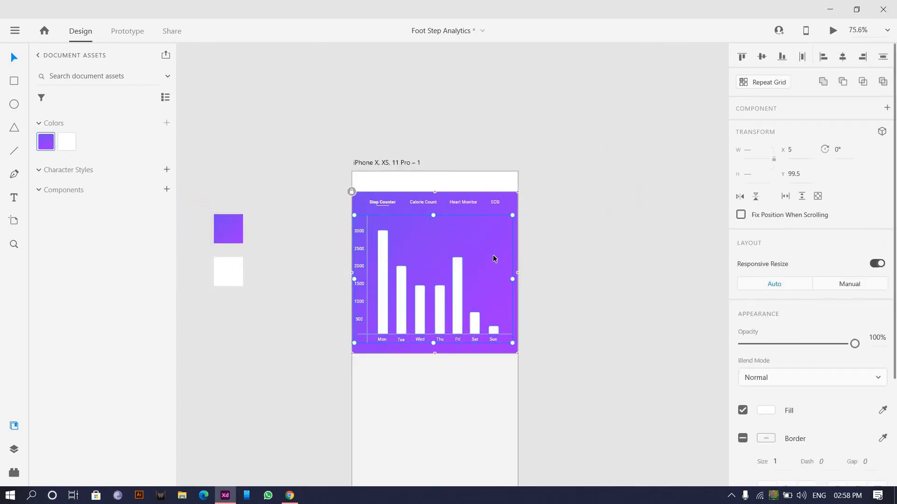
left_click_drag(573, 264, 494, 256)
left_click_drag(465, 288, 468, 288)
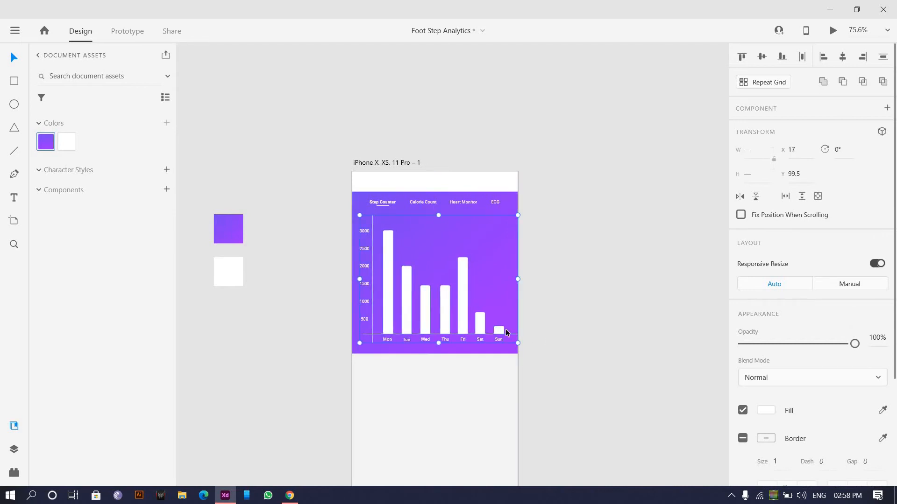
Step: Scale the selected chart down proportionally about its centre to X 28, Y 108.33
scroll(502, 331, "up", 3)
left_click(500, 301)
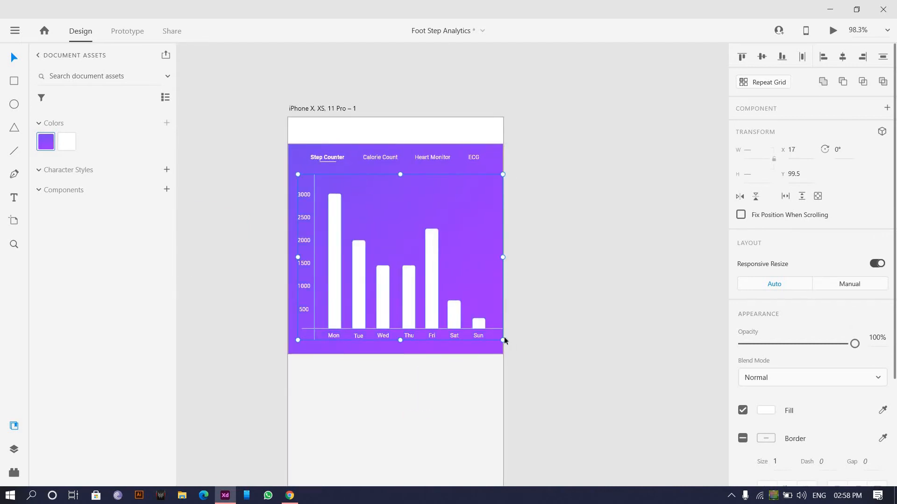
left_click_drag(504, 337, 478, 330)
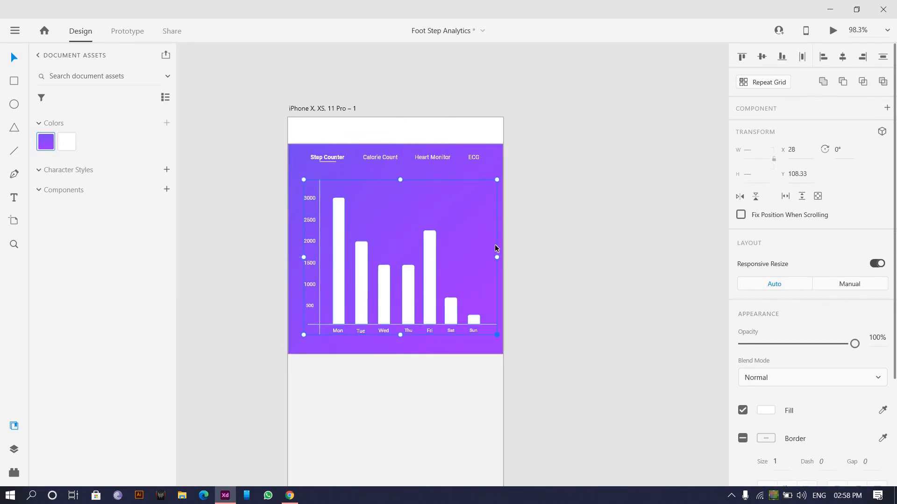
Step: Shorten the horizontal axis line at its right end to a width of 312.82 and group all the chart elements
left_click(489, 327)
left_click(493, 325)
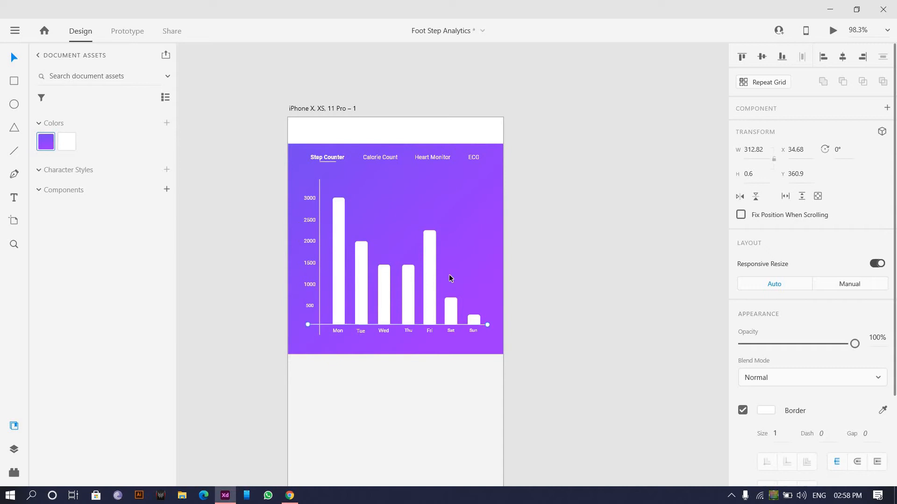
left_click_drag(557, 345, 292, 175)
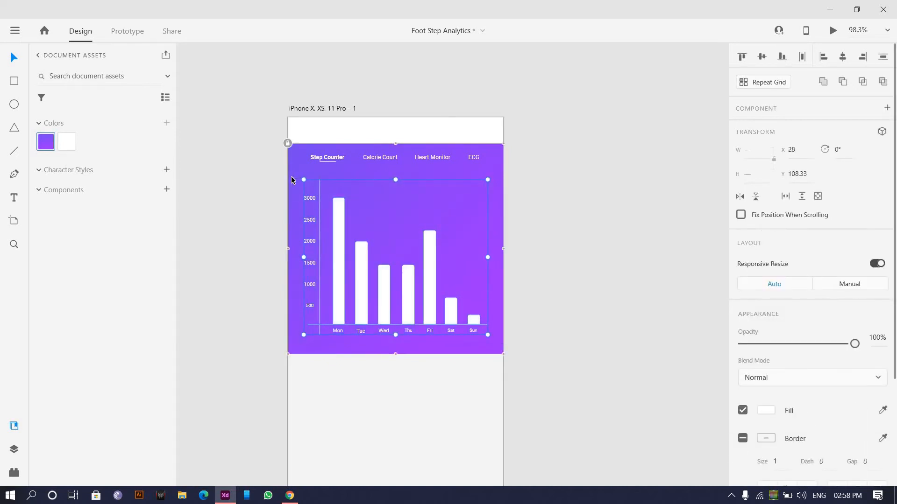
key("ctrl+g")
Step: Show the artboard's four-column layout grid and move the grouped chart to X 27.75, Y 113.33
left_click(292, 108)
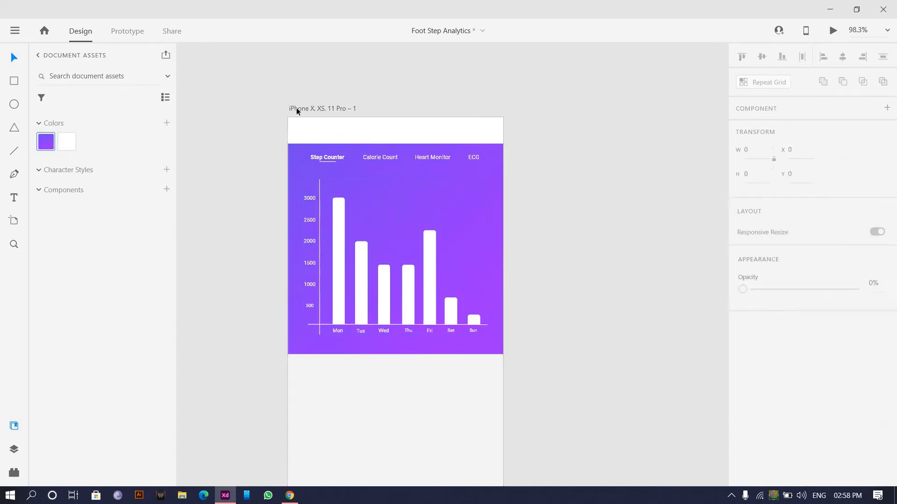
key("ctrl+shift+apostrophe")
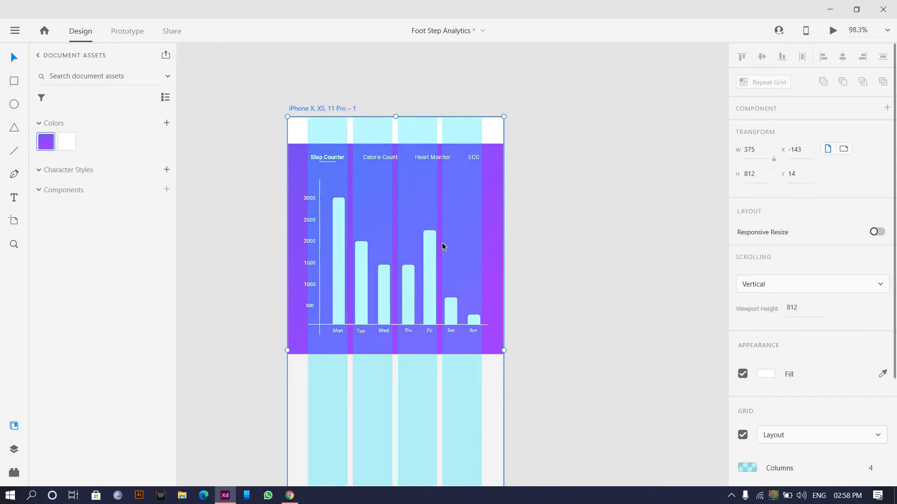
left_click_drag(252, 189, 578, 334)
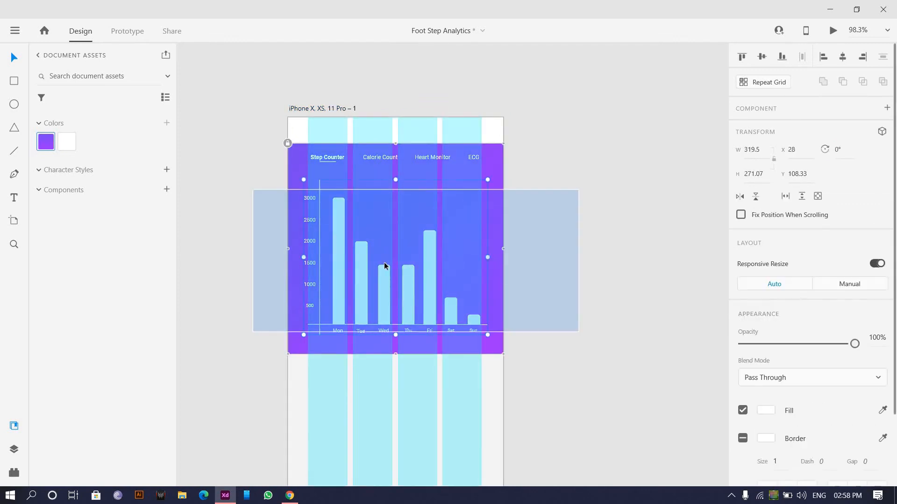
left_click_drag(424, 264, 454, 268)
left_click(541, 233)
scroll(542, 232, "down", 1)
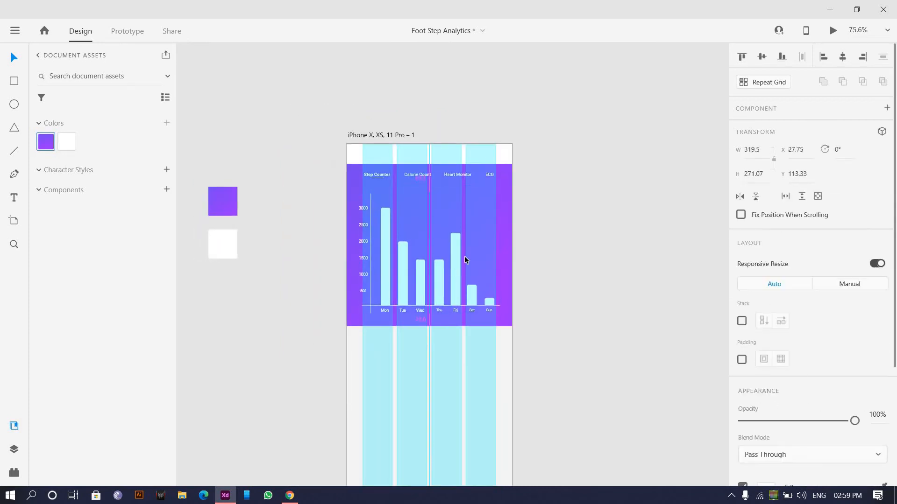
Step: Examine the chart, the purple panel and the empty lower area of the artboard against the column grid
left_click(545, 206)
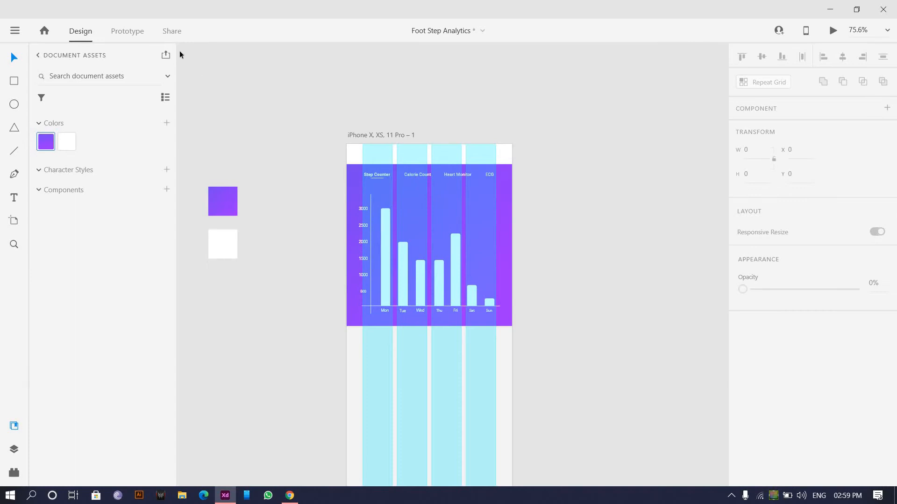
left_click(381, 135)
scroll(469, 296, "down", 2)
scroll(469, 296, "up", 2)
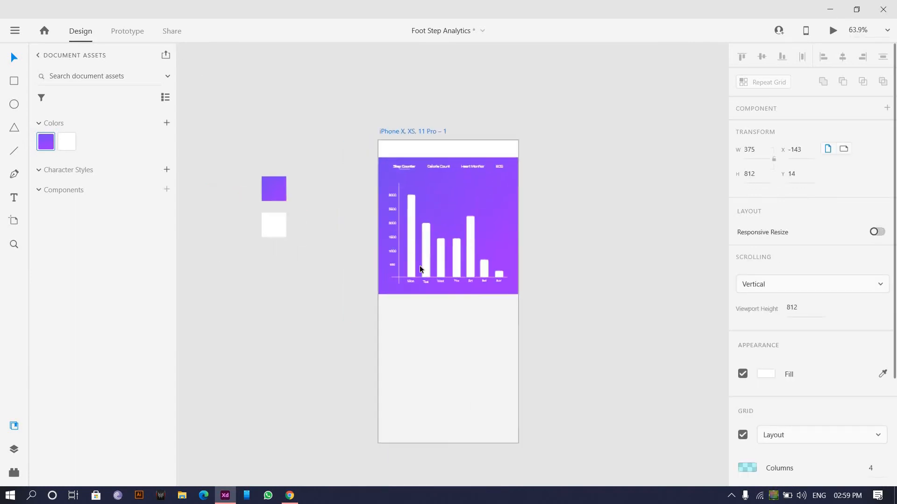
scroll(419, 266, "up", 4)
scroll(371, 286, "down", 3)
scroll(371, 285, "up", 1)
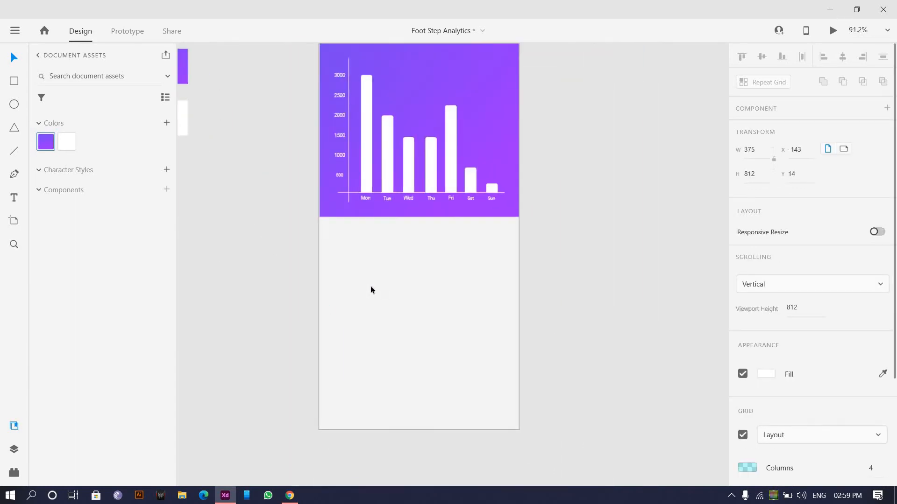
scroll(371, 285, "up", 1)
left_click_drag(377, 340, 377, 313)
left_click_drag(327, 227, 290, 348)
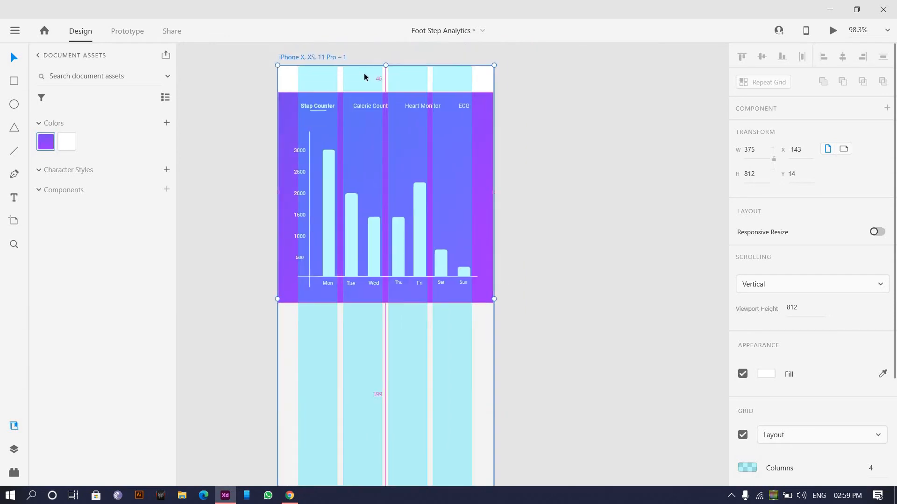
Step: Fill the white strip across the artboard's upper edge with light orange #FFB56C
left_click(321, 66)
scroll(319, 65, "up", 6)
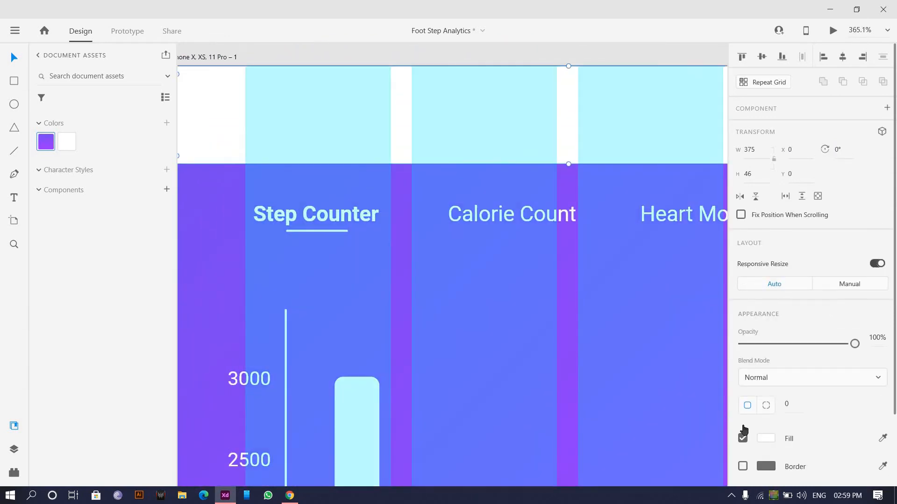
left_click(766, 439)
left_click(646, 320)
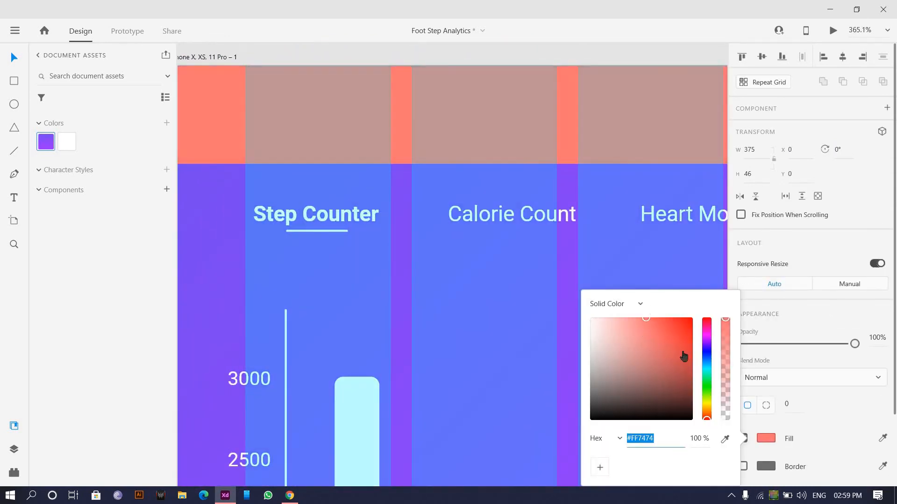
left_click_drag(708, 413, 706, 410)
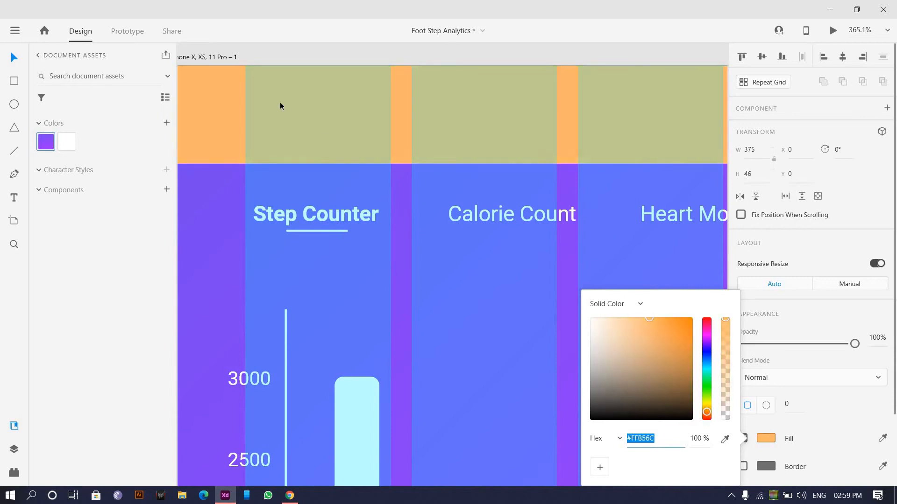
scroll(280, 103, "down", 5)
left_click(580, 266)
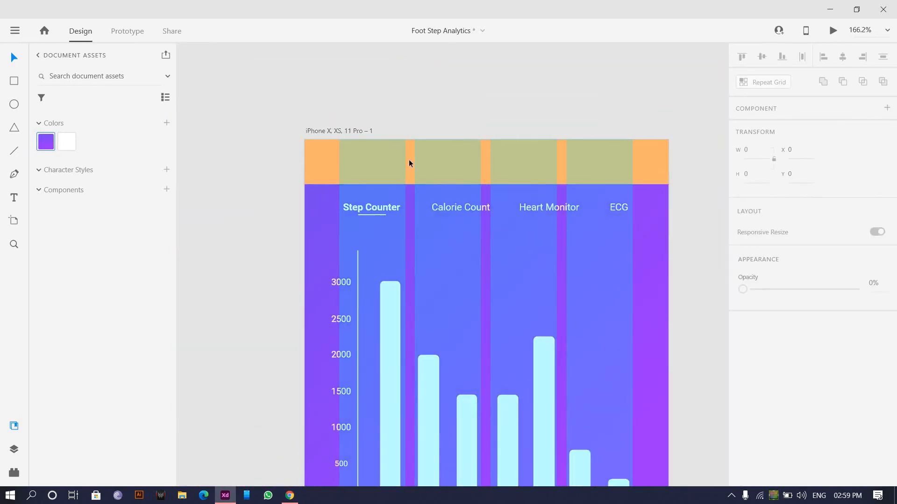
Step: Hide the artboard's column layout grid
left_click(328, 132)
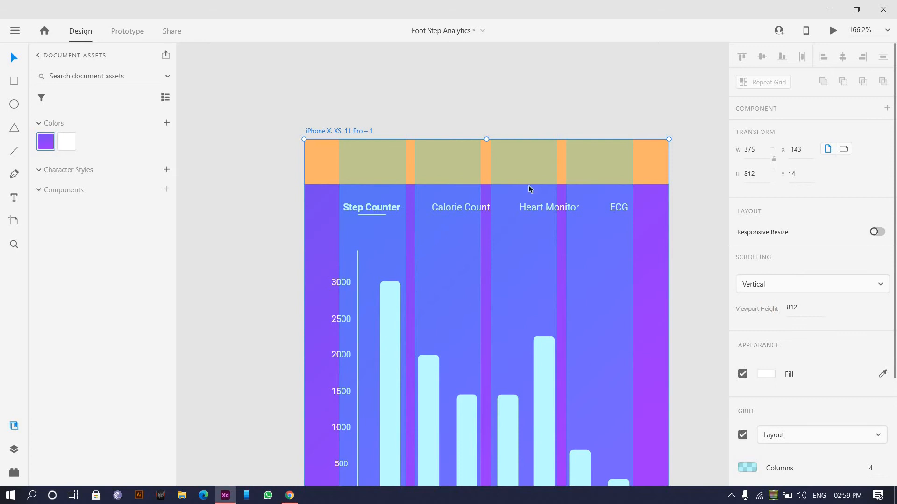
key("ctrl+shift+apostrophe")
scroll(505, 154, "down", 1)
left_click_drag(496, 148, 408, 176)
scroll(409, 175, "up", 2)
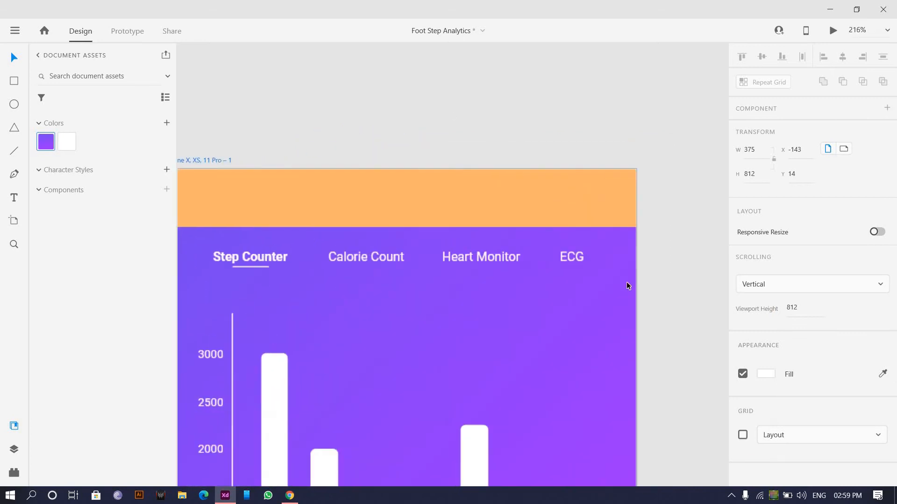
Step: Change the header strip's fill to a more saturated orange
left_click(607, 200)
left_click(764, 438)
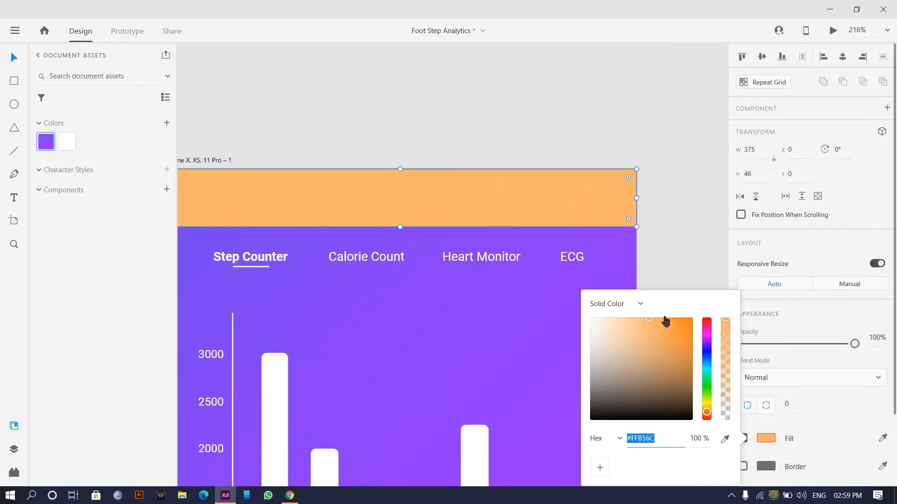
left_click(665, 322)
left_click(688, 207)
scroll(548, 197, "down", 3)
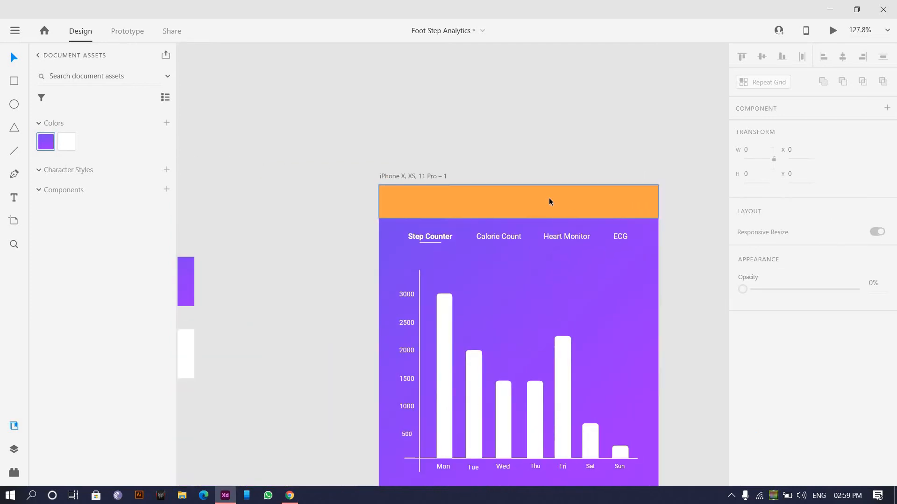
Step: Set the header strip's fill to pale peach #FEE4CA
scroll(548, 201, "up", 2)
left_click(550, 200)
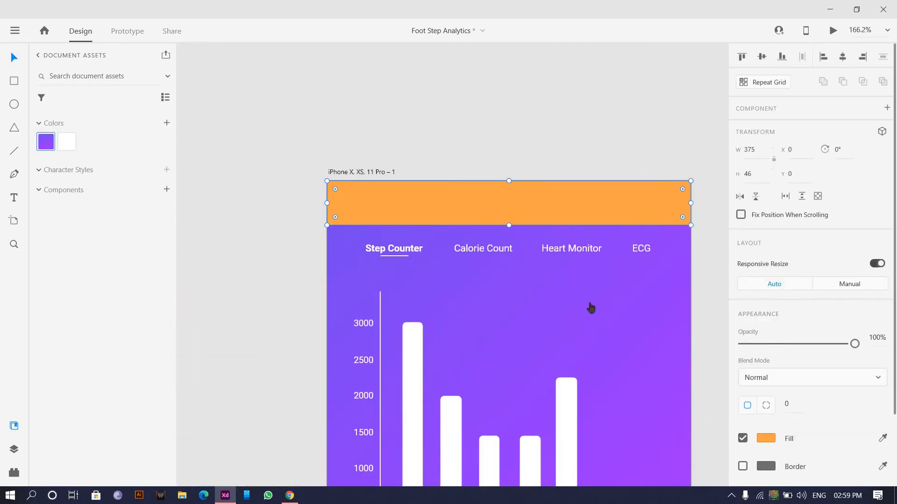
left_click(612, 322)
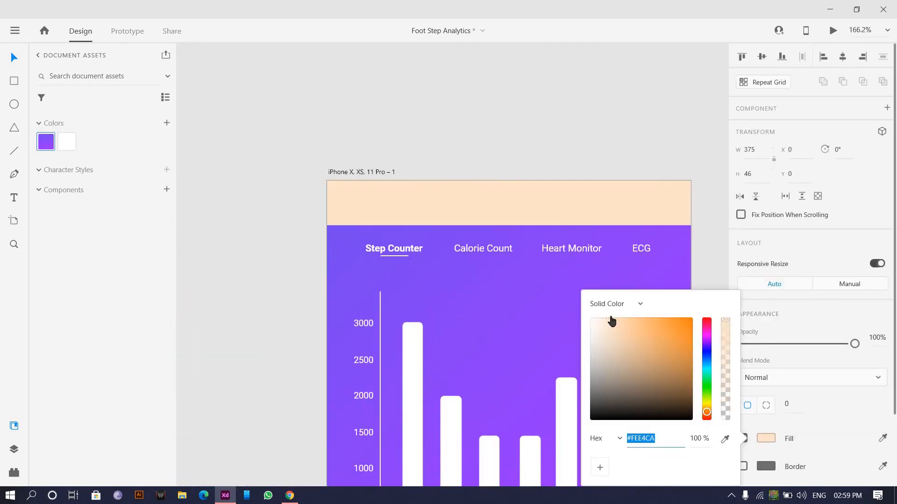
left_click(552, 175)
scroll(551, 175, "down", 5)
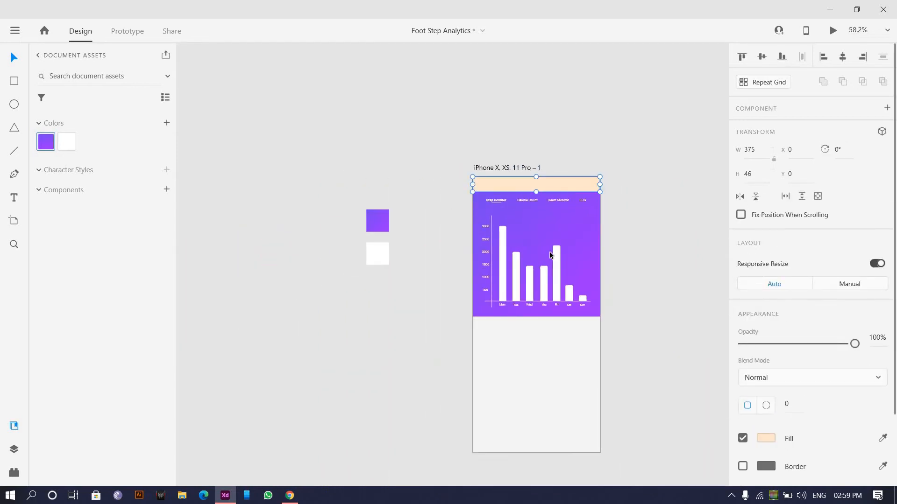
left_click_drag(421, 165, 621, 310)
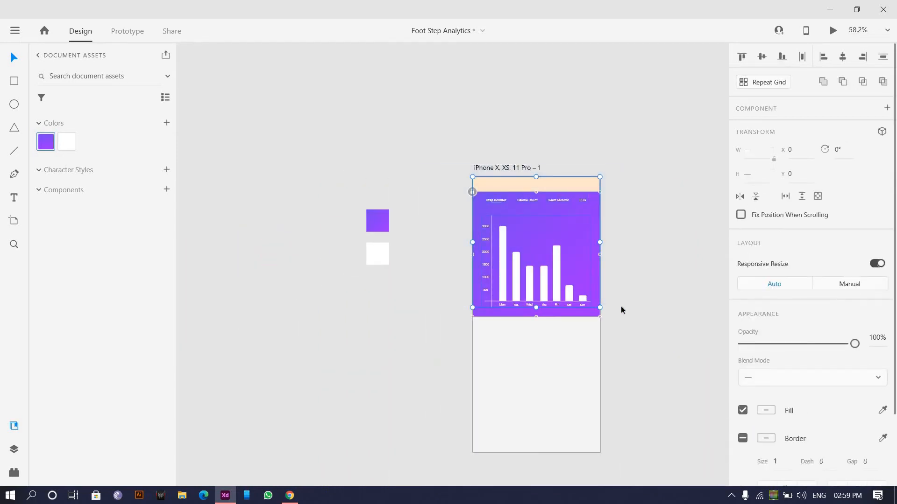
key("ctrl+g")
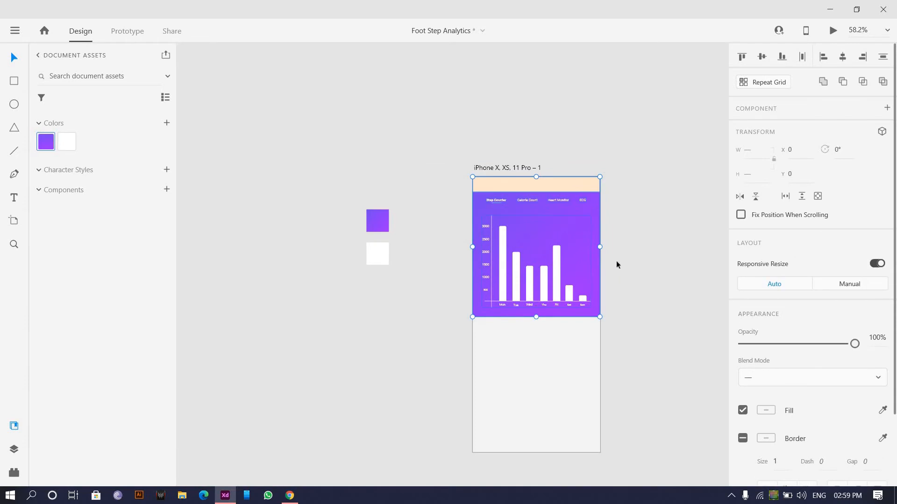
left_click_drag(572, 230, 587, 257)
key("ctrl+z")
Step: Move the header strip, purple chart panel and lower grey rectangle down together so the strip starts at Y 41
left_click(526, 344)
left_click_drag(435, 130, 640, 466)
mouse_move(577, 260)
left_mouse_down()
mouse_move(578, 279)
mouse_move(578, 248)
left_mouse_up()
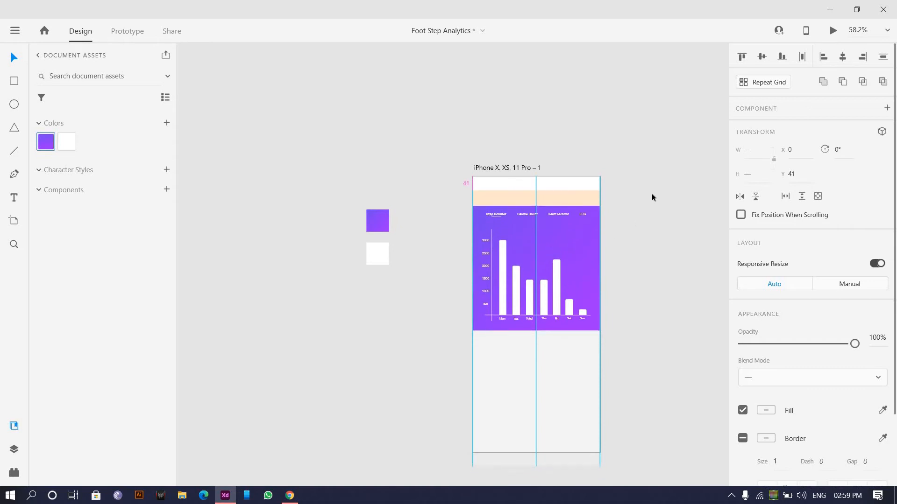
Step: Shorten the lower grey rectangle to the artboard's bottom edge and stretch the peach strip up to the artboard's top edge
left_click(556, 348)
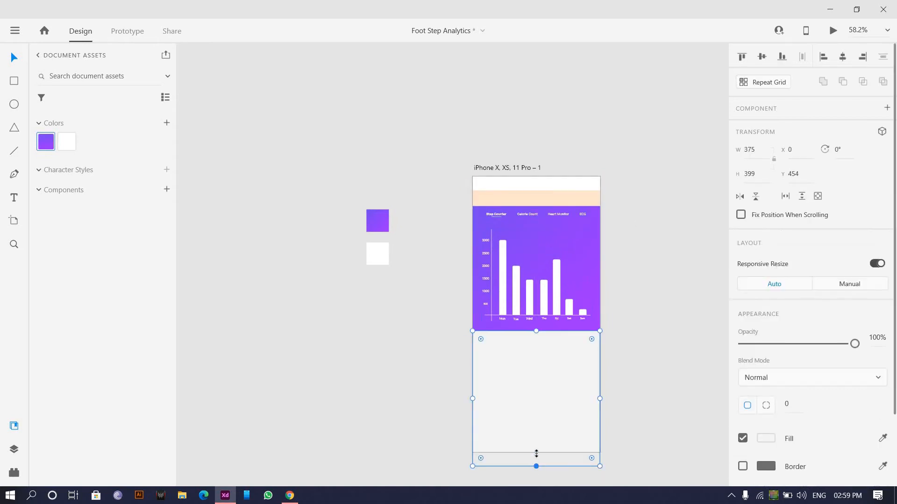
left_click(536, 191)
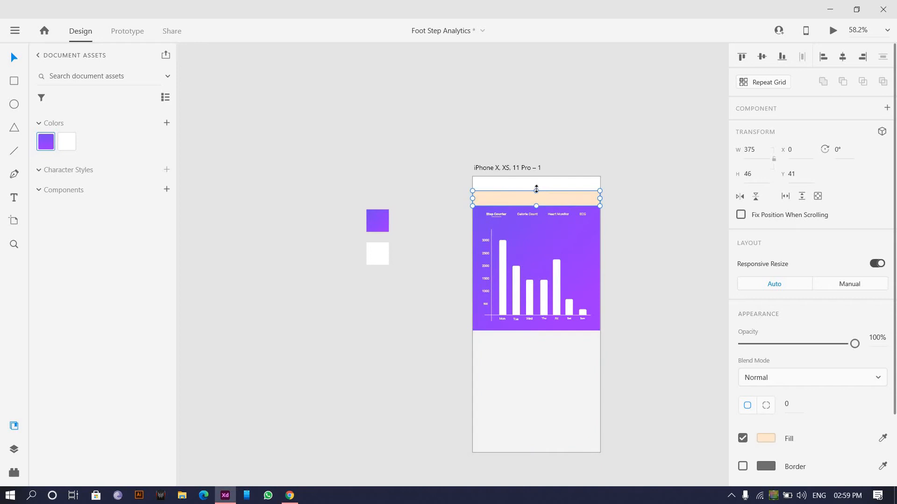
left_click_drag(536, 189, 536, 176)
left_click(549, 147)
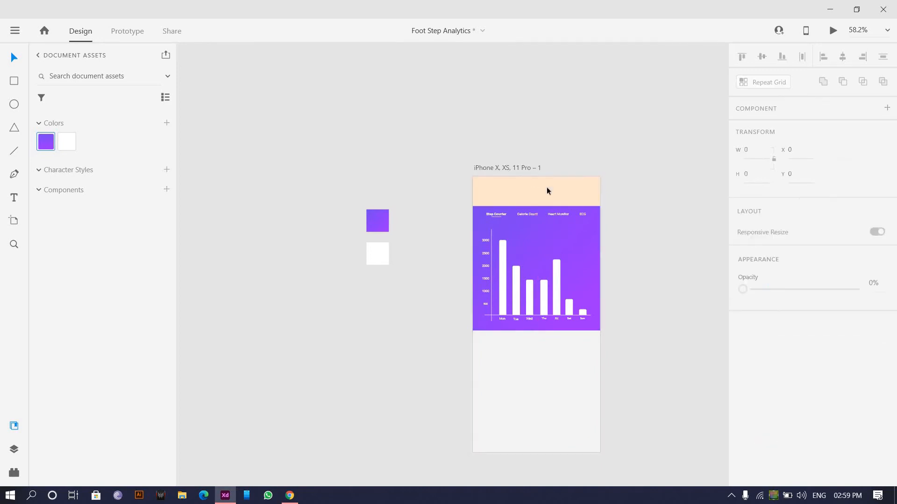
Step: Open the recent iOS 12 GUI document and return to the Foot Step Analytics design
scroll(547, 188, "down", 3)
scroll(544, 205, "up", 3)
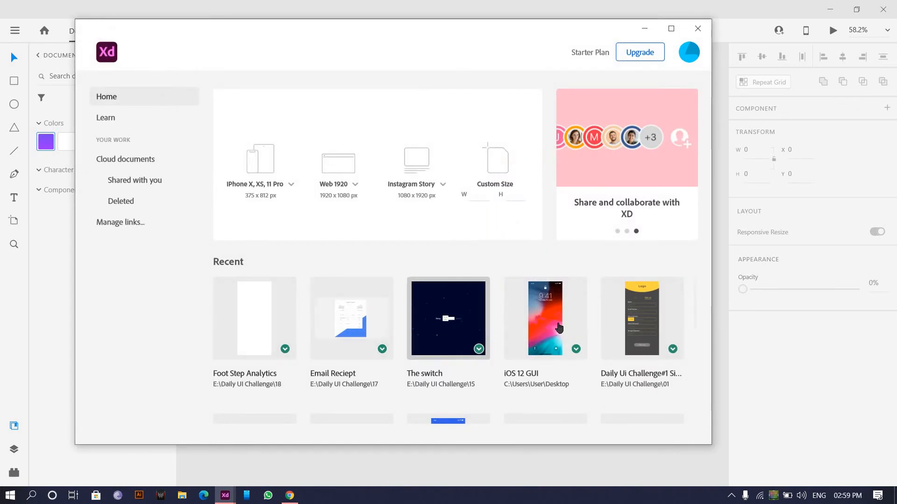
left_click(559, 328)
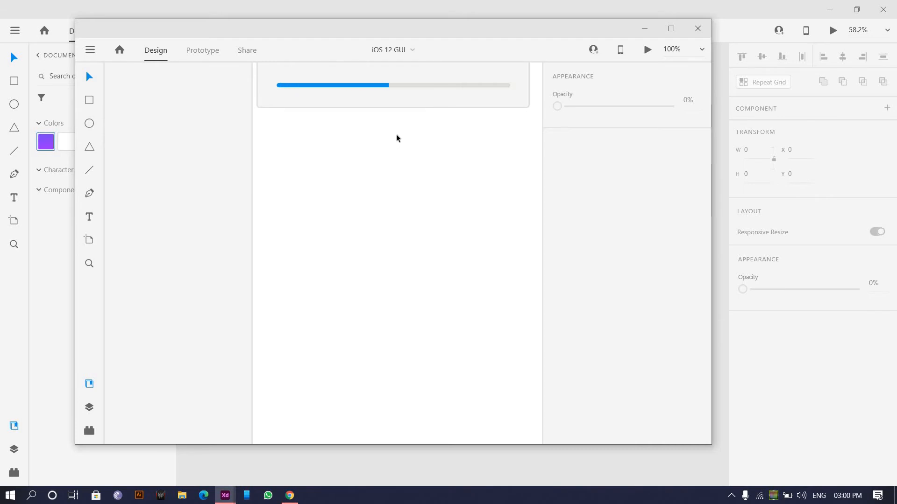
left_click(473, 6)
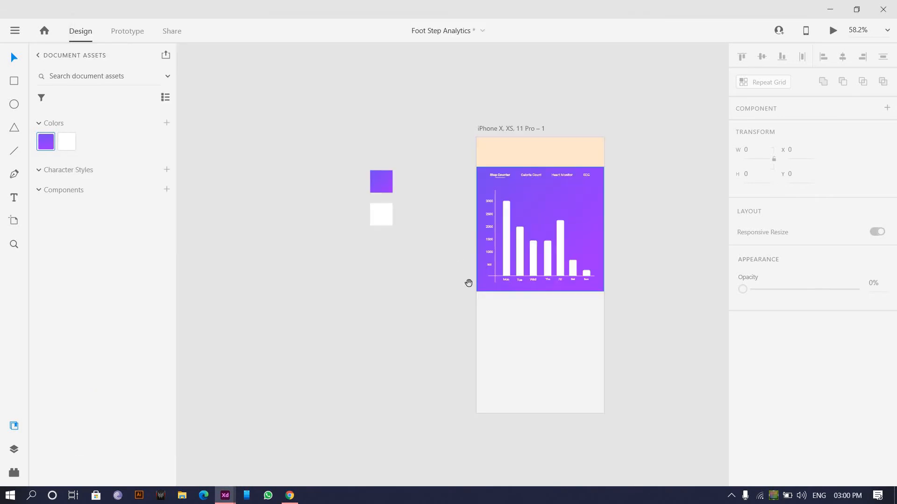
Step: Draw a white rectangle about 350 by 79 just below the purple panel at X 12, Y 462
scroll(453, 255, "up", 2)
scroll(348, 201, "right", 3)
scroll(347, 201, "down", 3)
scroll(344, 201, "up", 4)
scroll(333, 203, "down", 1)
scroll(334, 204, "right", 1)
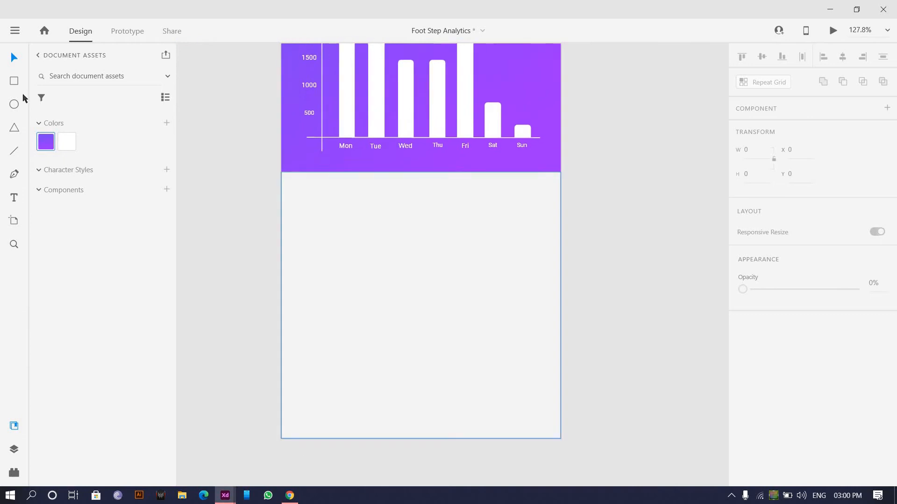
scroll(333, 203, "up", 3)
key("r")
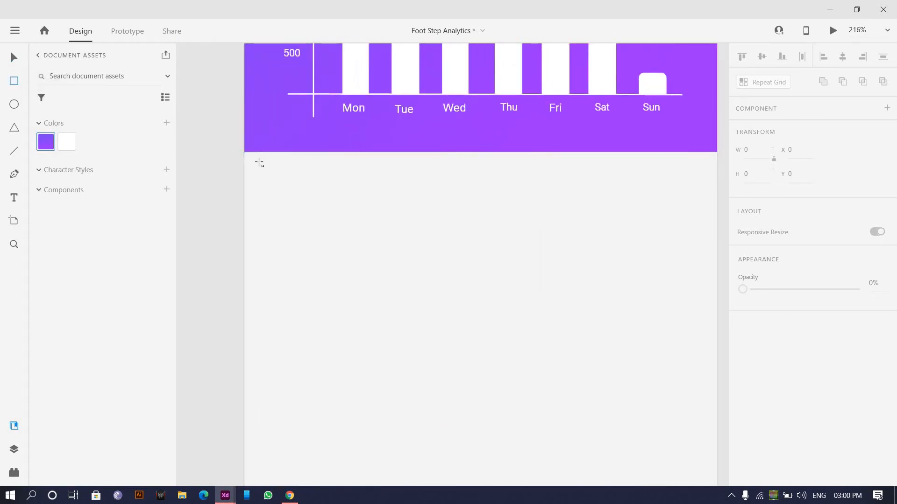
left_click_drag(260, 163, 701, 261)
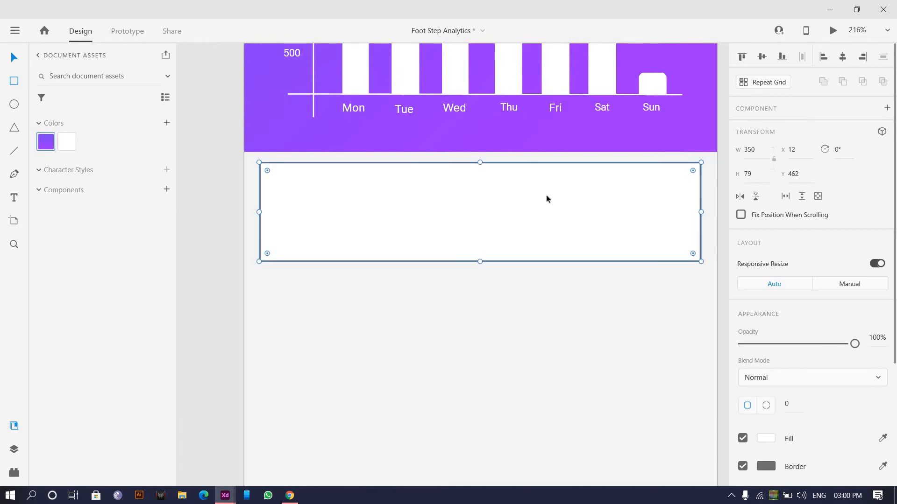
scroll(265, 170, "up", 1)
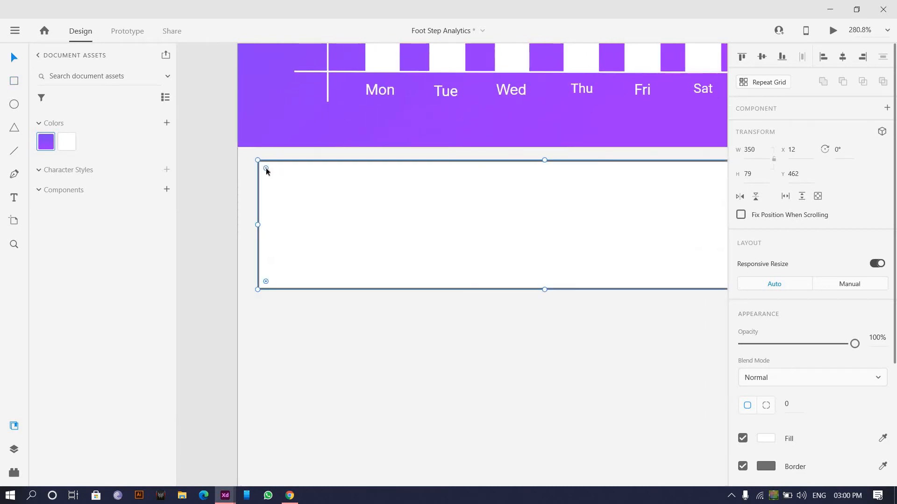
Step: Round the white card's corners to a radius of 8 and remove its border
left_click_drag(267, 172, 271, 177)
scroll(742, 301, "down", 3)
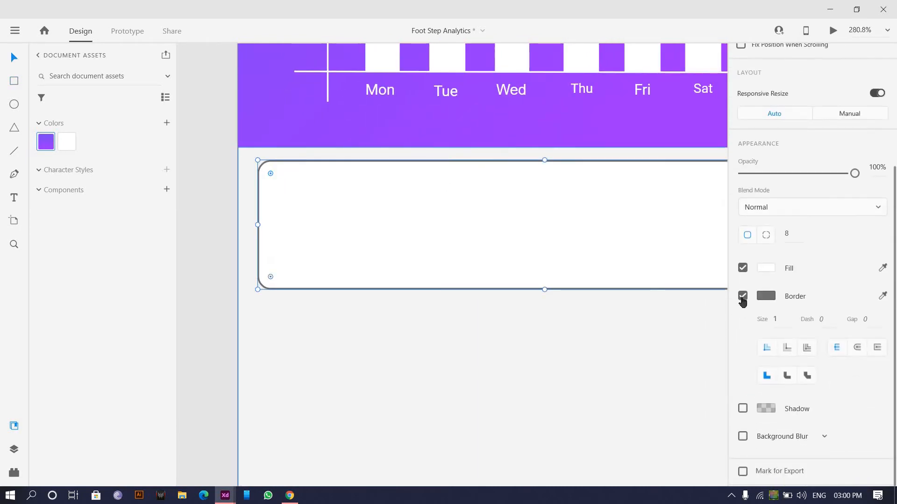
scroll(757, 374, "up", 2)
left_click(742, 381)
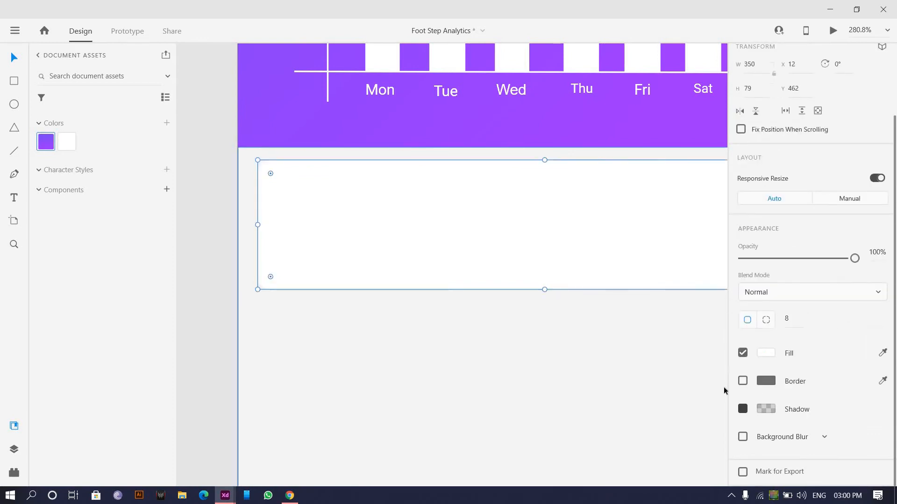
Step: Turn on the drop shadow for the white card and check its side margins on the artboard
left_click(743, 409)
scroll(666, 328, "down", 5)
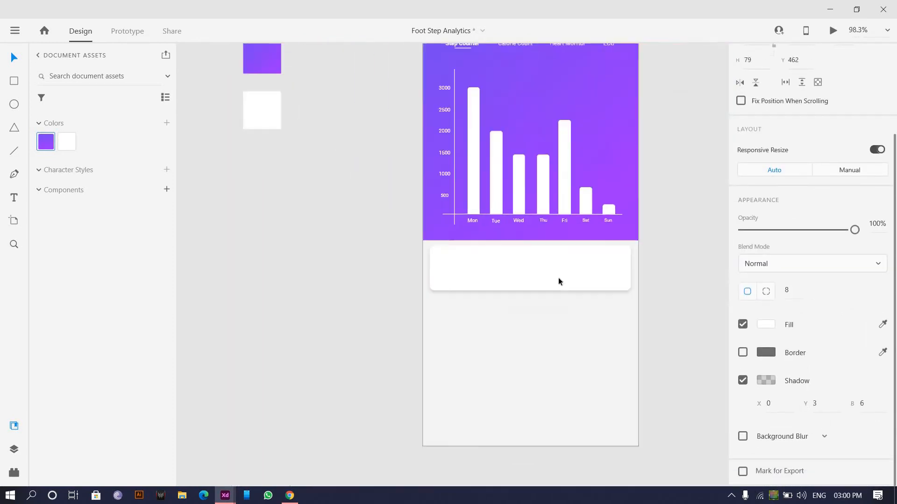
scroll(532, 268, "up", 2)
left_click(606, 282)
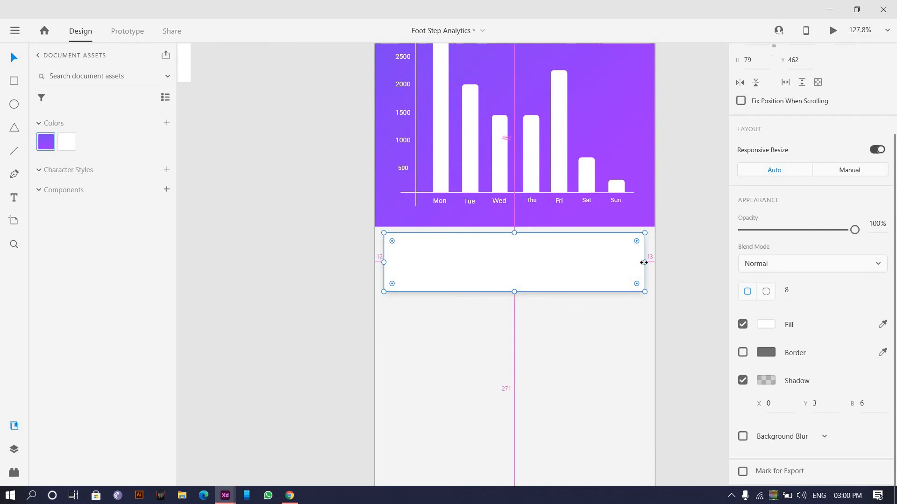
Step: Switch to the iOS 12 GUI document and select the status bar on the iPhone XS Lock Screen artboard
key("alt+Tab")
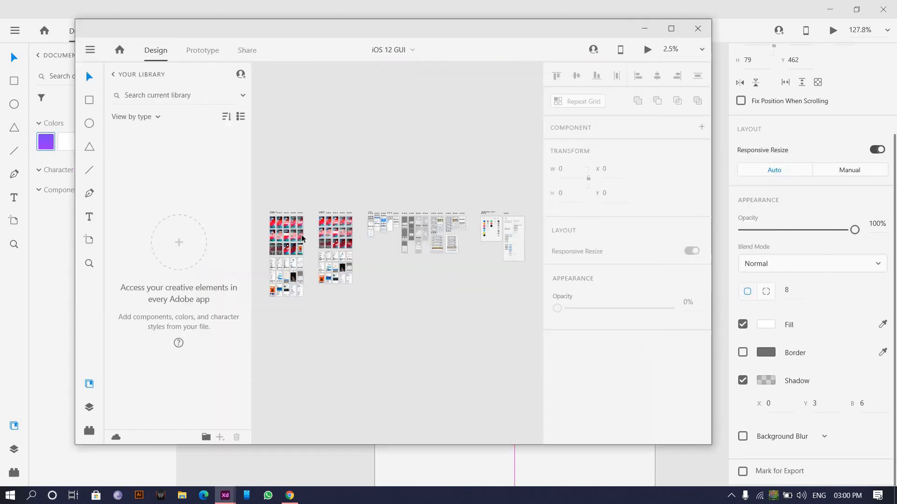
scroll(302, 239, "up", 5)
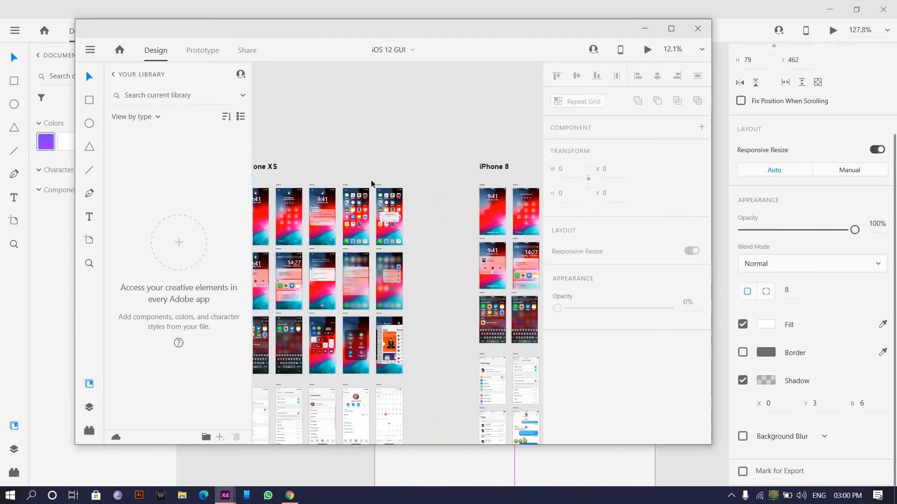
scroll(371, 184, "left", 3)
scroll(370, 185, "up", 6)
left_click(467, 204)
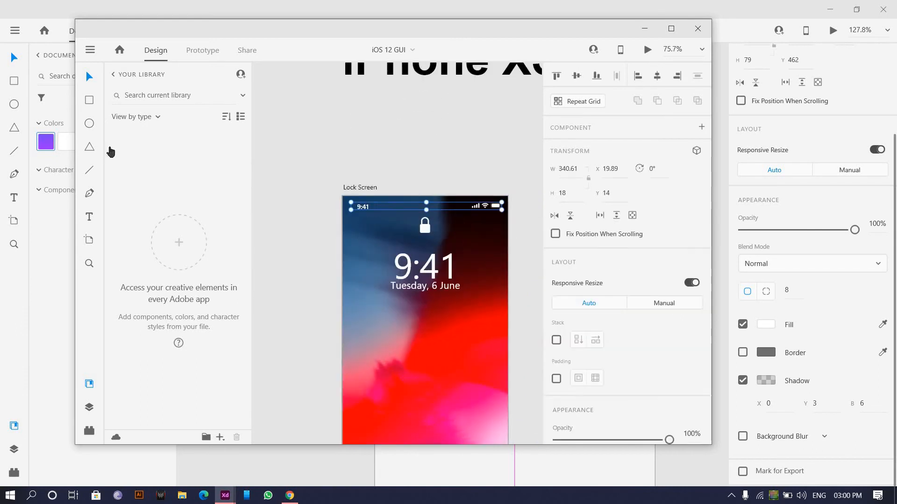
Step: Look through the iPhone XS artboards for a light screen with a dark status bar and home indicator
scroll(466, 154, "right", 3)
scroll(462, 196, "down", 4)
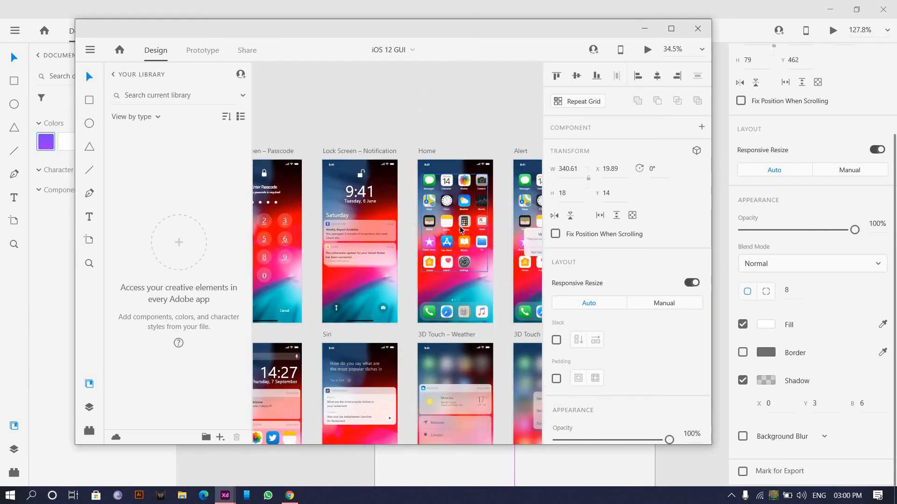
scroll(460, 228, "down", 3)
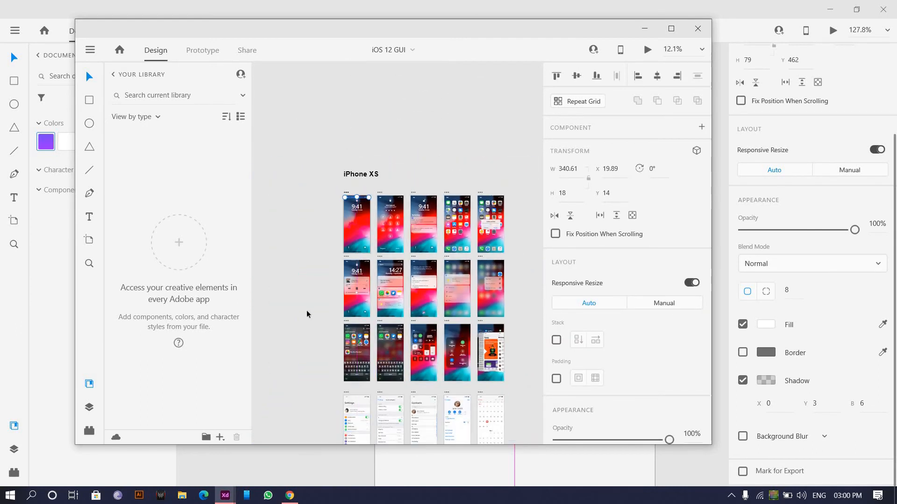
scroll(307, 314, "down", 2)
scroll(332, 351, "up", 4)
scroll(332, 326, "right", 1)
scroll(345, 244, "down", 4)
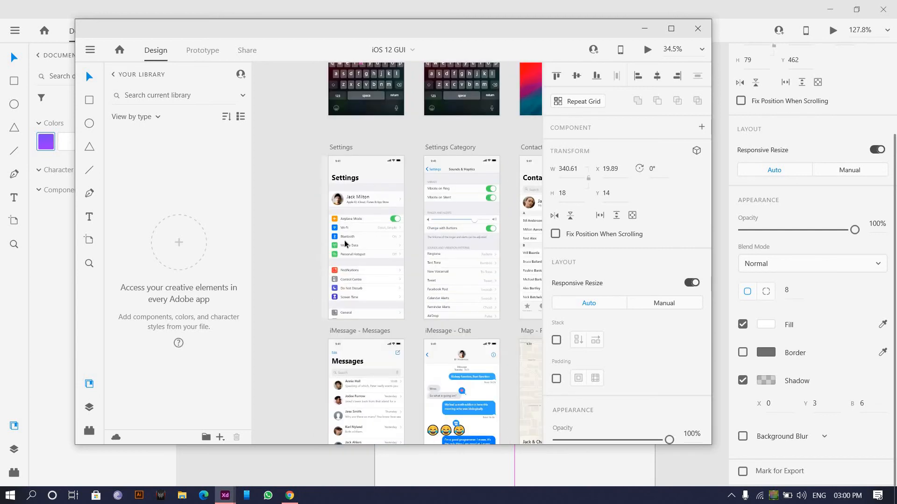
scroll(345, 240, "up", 3)
scroll(394, 229, "down", 2)
left_click_drag(456, 243, 269, 151)
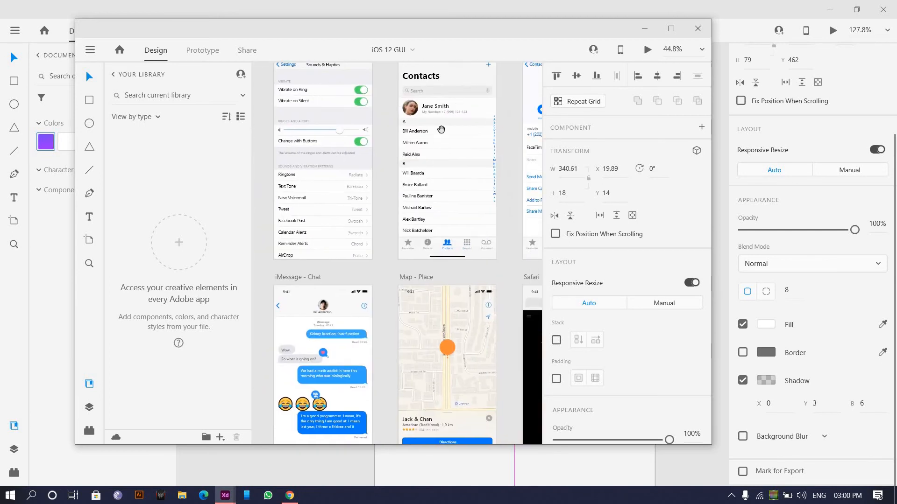
scroll(423, 157, "up", 1)
left_click_drag(386, 206, 334, 287)
Step: Copy the status bar and home indicator from the Contacts artboard and paste them onto the phone artboard in the Foot Step Analytics document
left_click(357, 111)
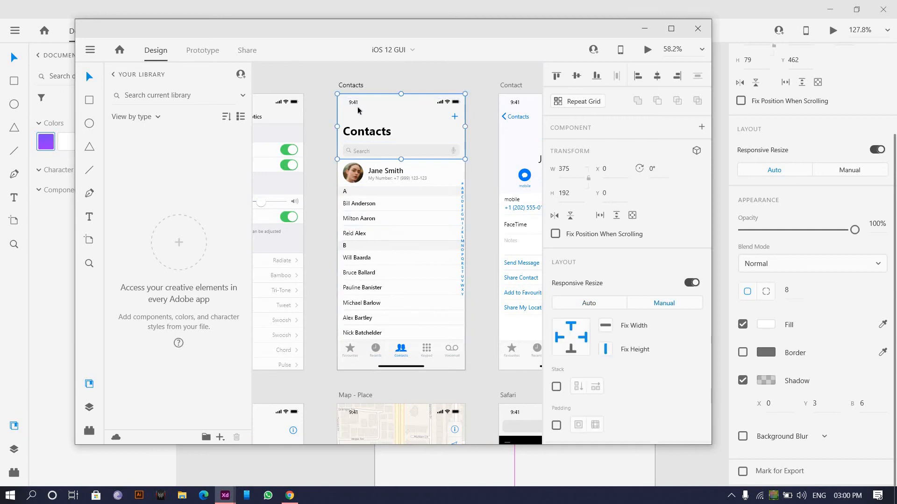
left_click(415, 368, "shift")
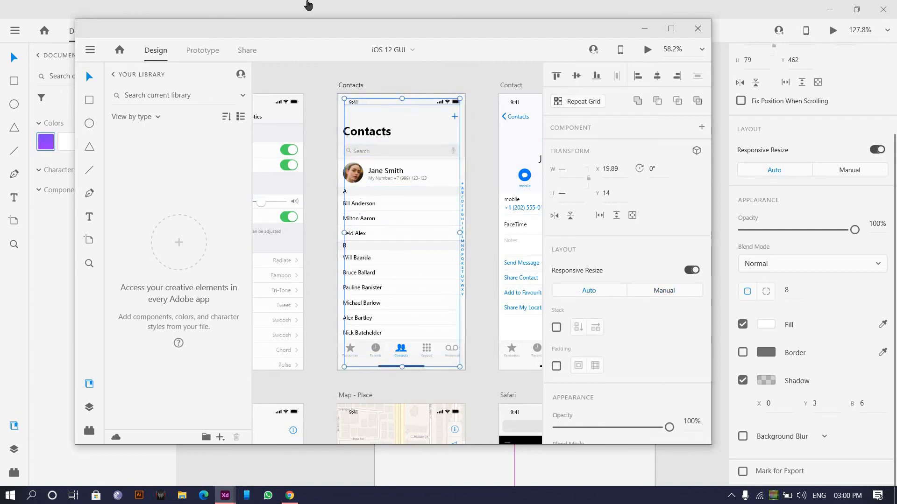
key("alt+Tab")
scroll(333, 234, "down", 5)
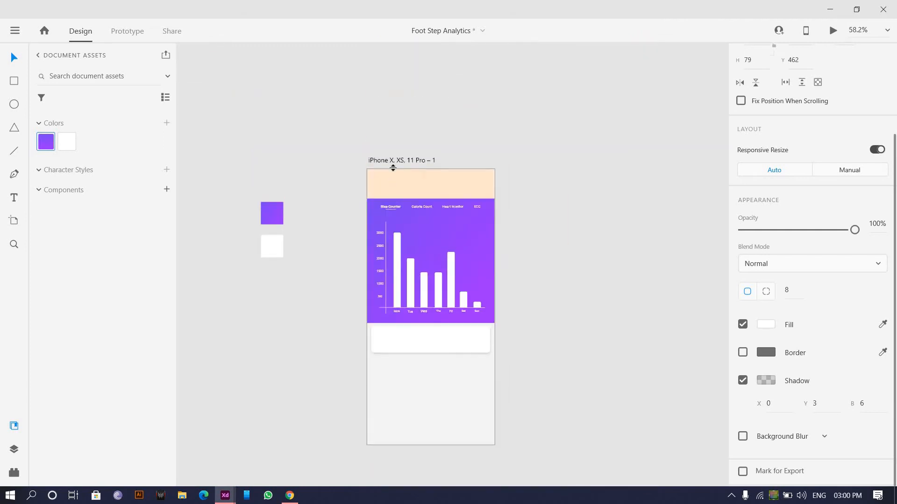
left_click(394, 166)
key("ctrl+v")
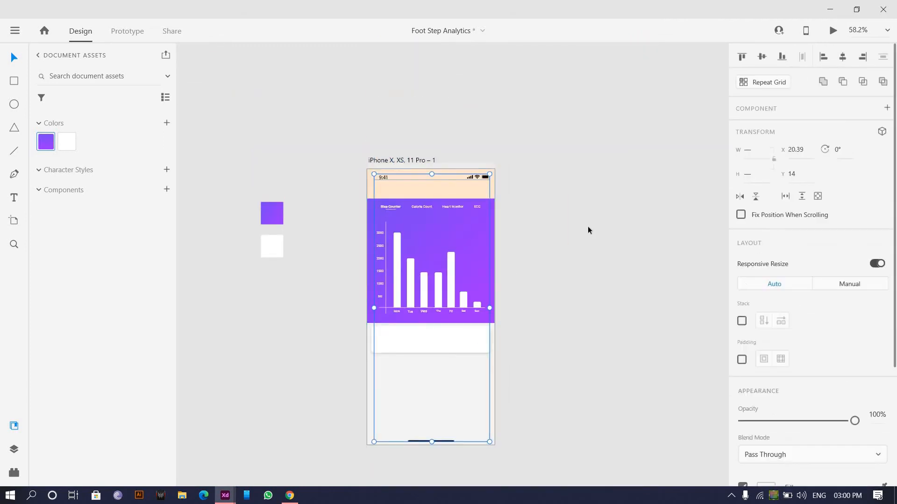
left_click(450, 160)
scroll(439, 202, "up", 4)
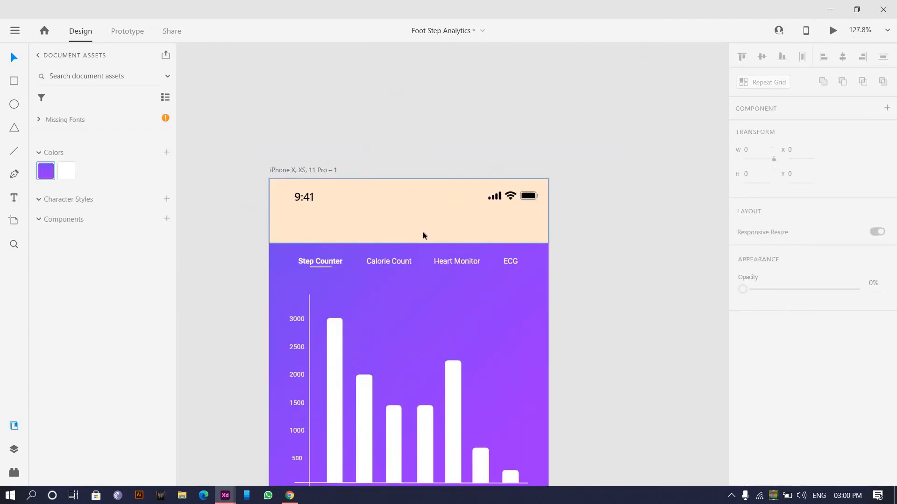
scroll(426, 214, "down", 4)
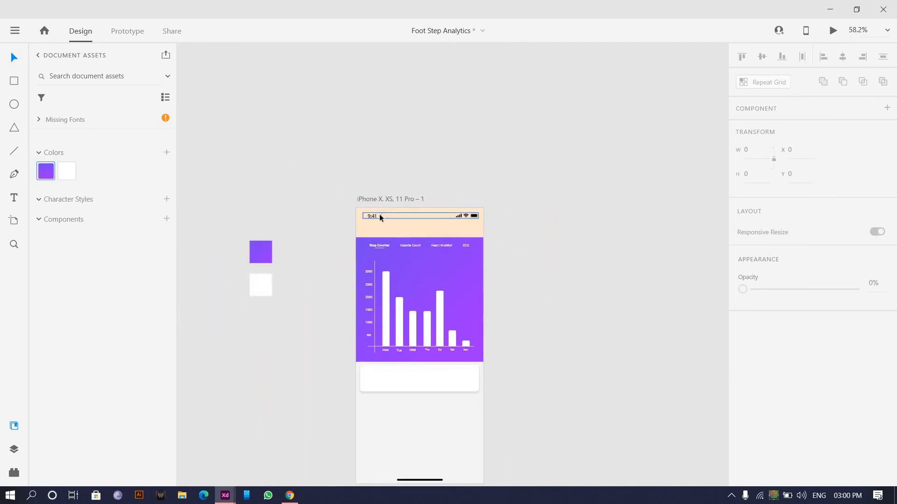
scroll(379, 217, "down", 3)
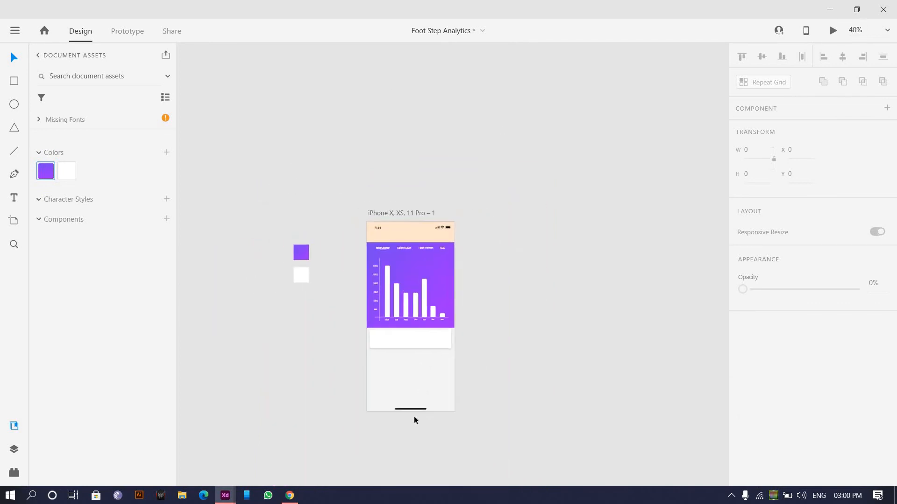
Step: Make the white card below the chart slightly taller by extending its bottom edge downward
scroll(401, 280, "up", 5)
left_click(456, 248)
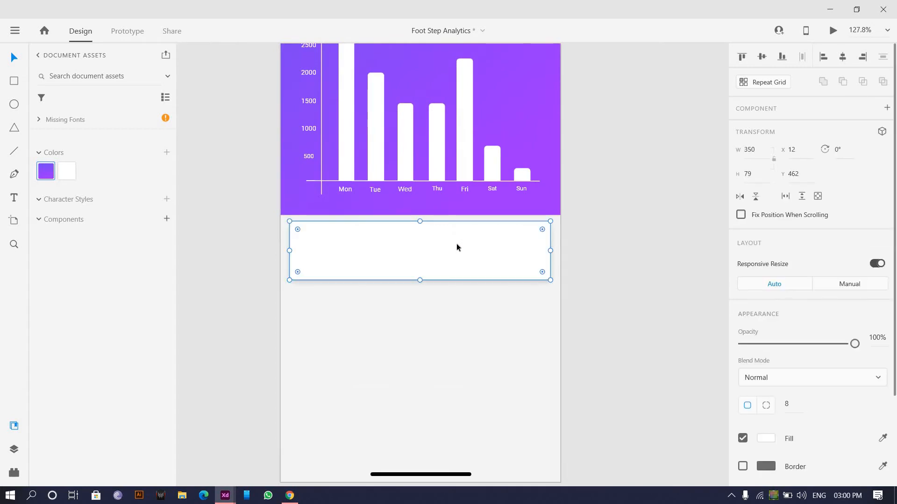
scroll(338, 318, "up", 2)
scroll(338, 318, "down", 1)
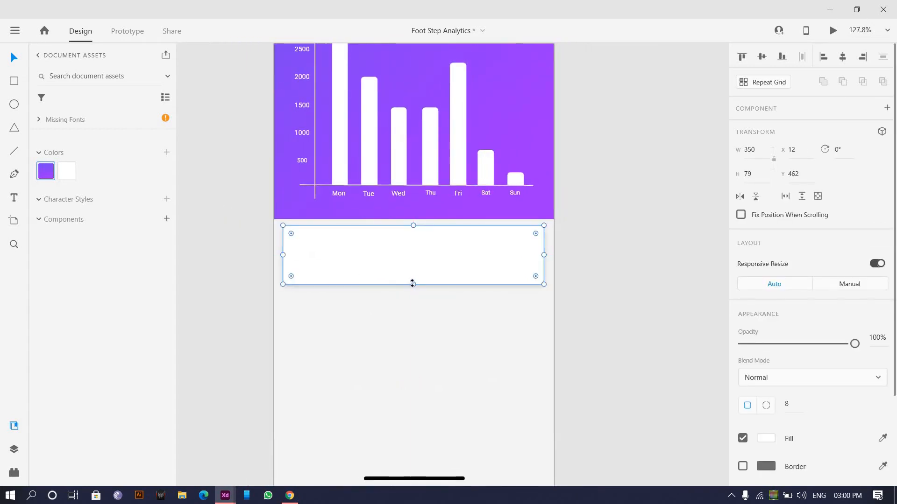
left_click(550, 239)
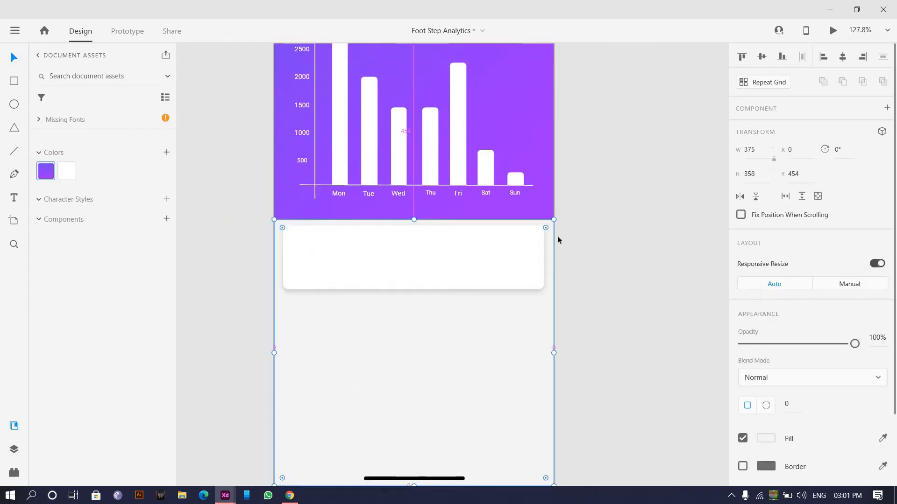
scroll(557, 236, "down", 2)
left_click(602, 221)
Step: Add the text "15" inside the white card below the chart
scroll(420, 262, "up", 4)
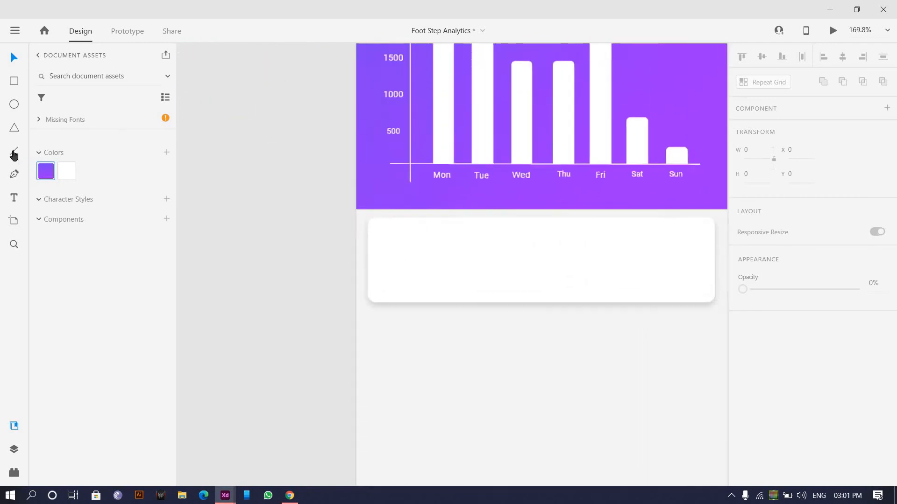
left_click(13, 203)
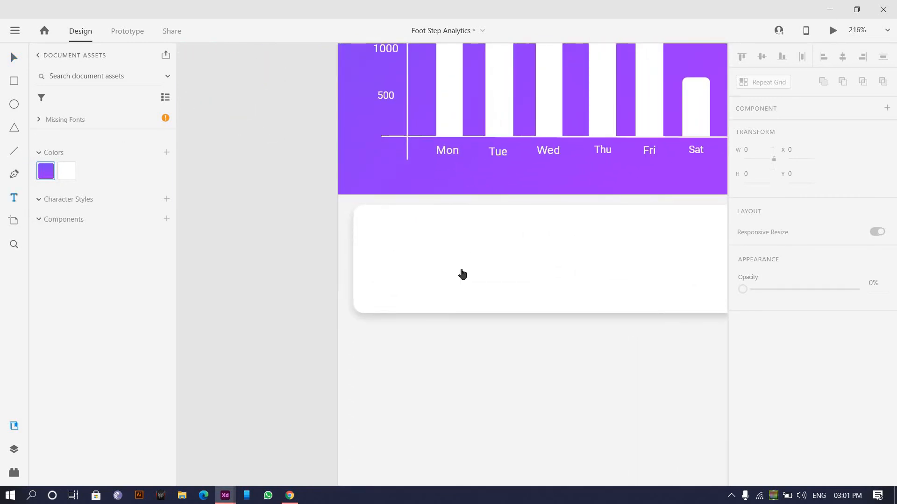
left_click(461, 264)
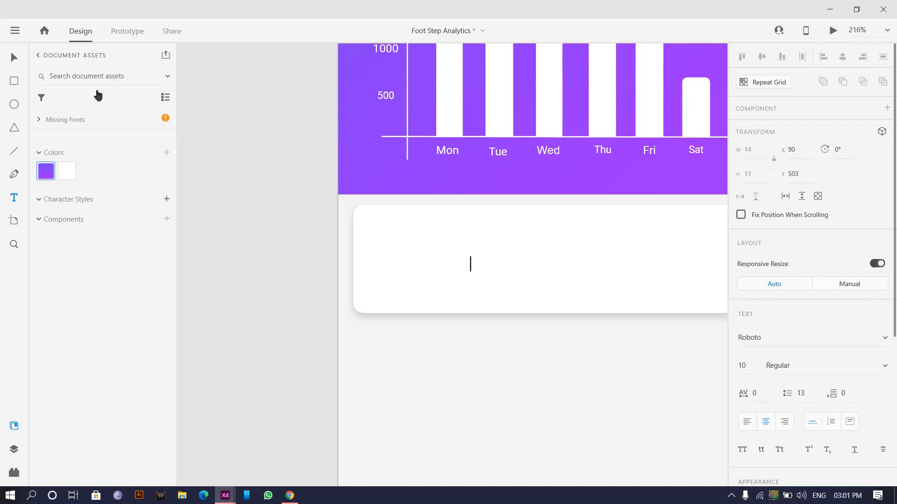
key("Escape")
Step: Set the fill of the "15" text to dark grey #505050
scroll(787, 315, "down", 4)
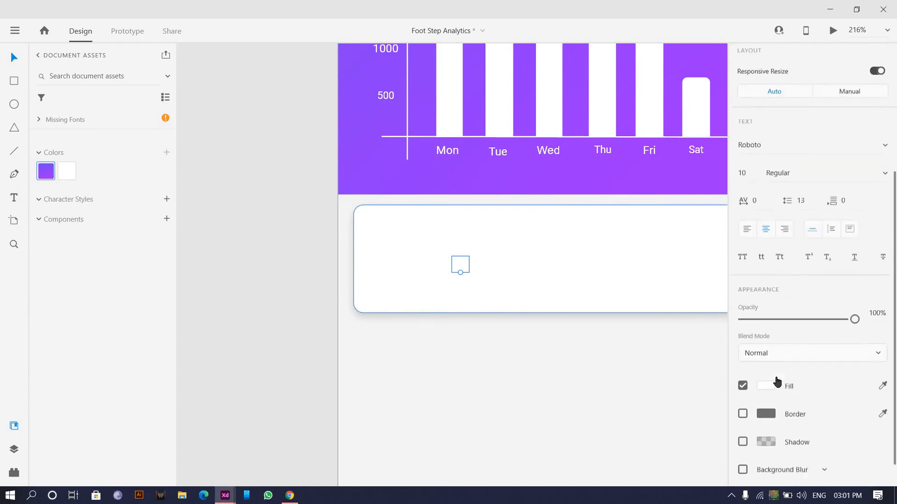
left_click(766, 380)
left_click_drag(591, 326, 589, 371)
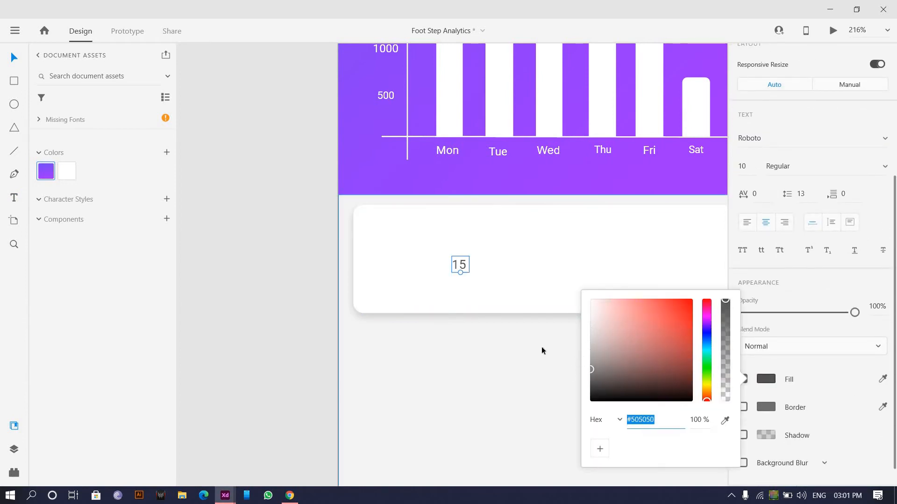
left_click(219, 304)
Step: Enlarge the "15" text in the white card to font size 18
scroll(243, 293, "down", 3)
scroll(397, 284, "up", 5)
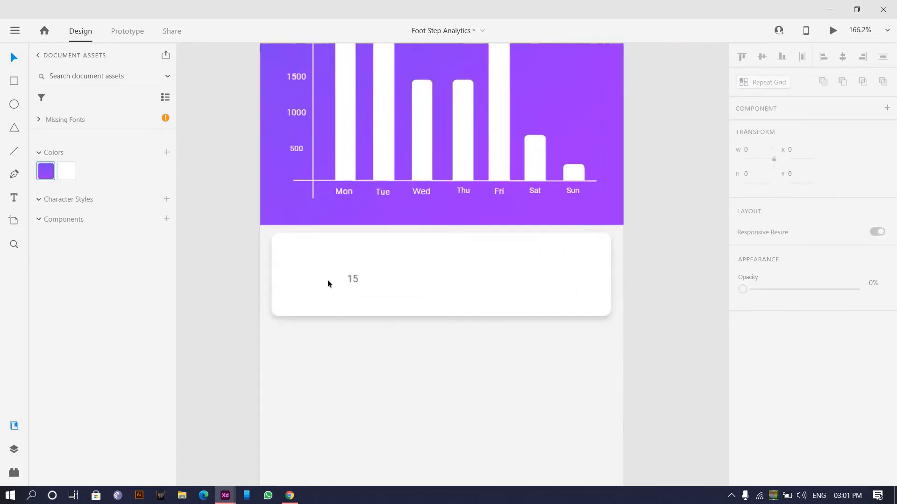
left_click(302, 280)
left_click_drag(302, 284, 306, 304)
Step: Extend the "15" text in the card to read "15 days Straek Completed"
double_click(333, 284)
left_click(327, 285)
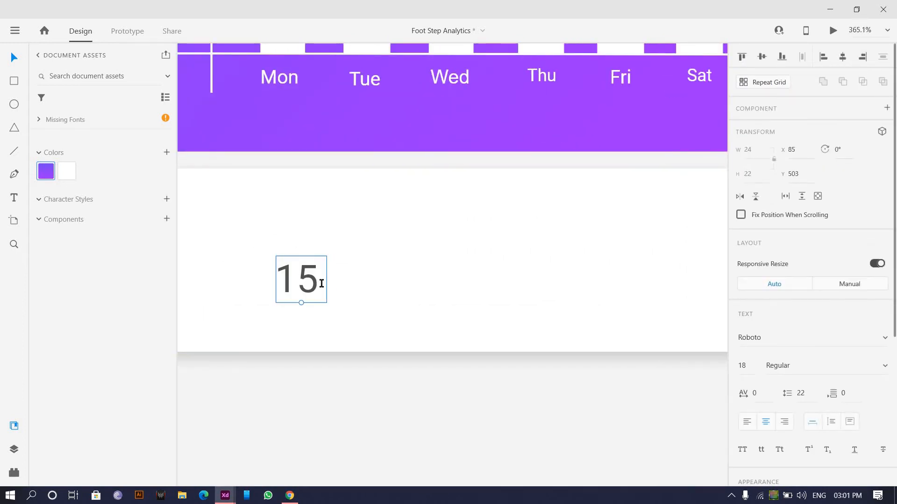
double_click(325, 283)
left_click(326, 269)
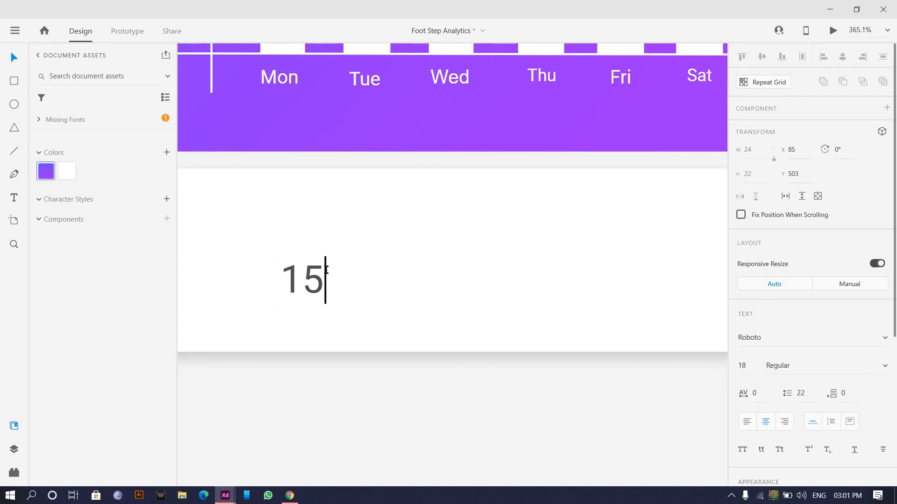
type("da")
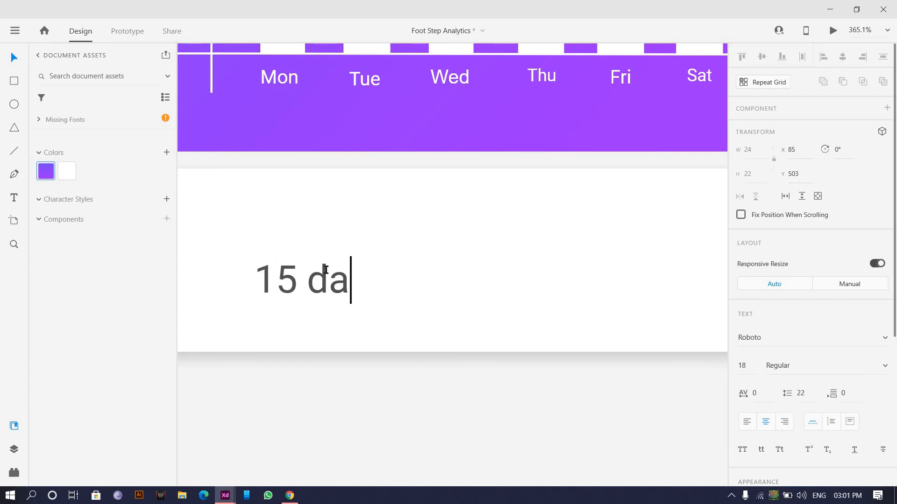
type("ys S")
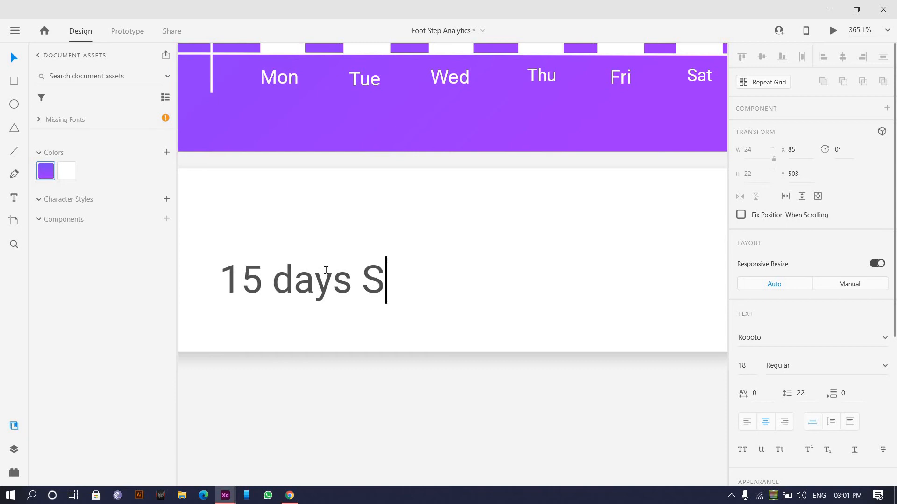
type("traek ")
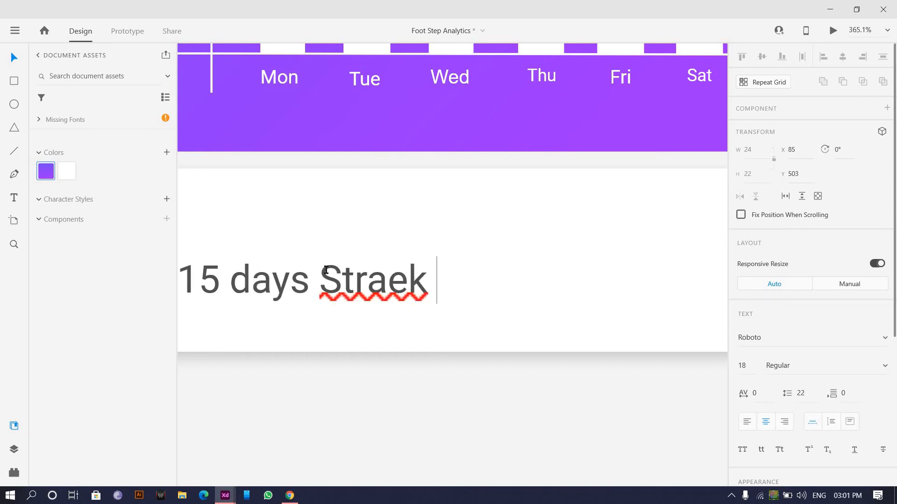
type("Completed")
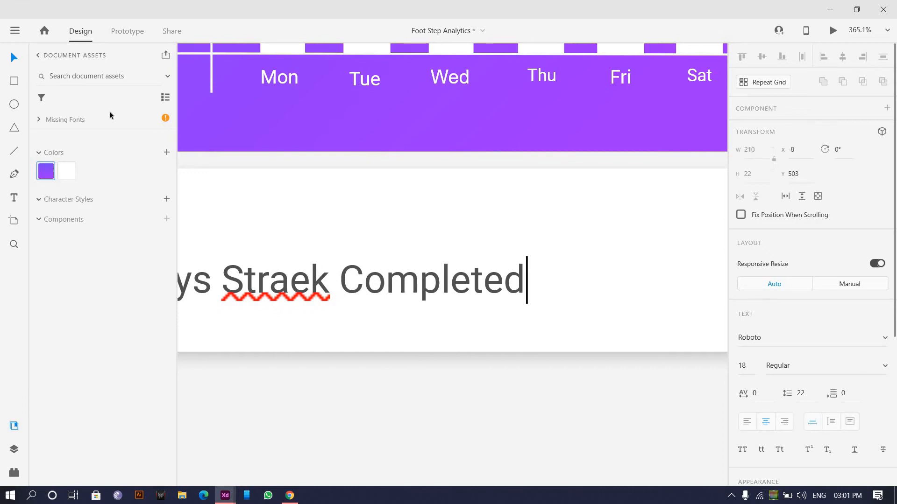
key("Escape")
Step: Correct the card text to read "15 days Streak Completed" and shift it right to leave space before it in the card
scroll(421, 252, "down", 5, "ctrl")
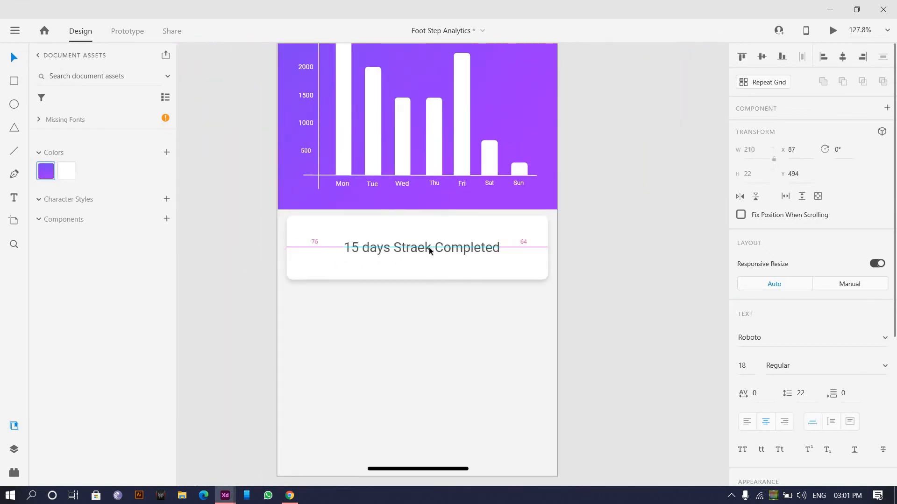
scroll(421, 237, "up", 5)
double_click(423, 235)
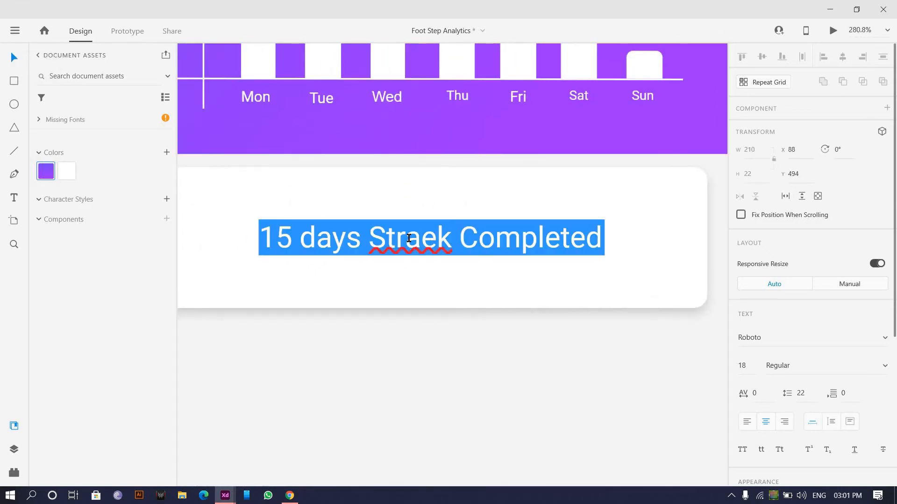
left_click_drag(438, 238, 408, 238)
type("ea")
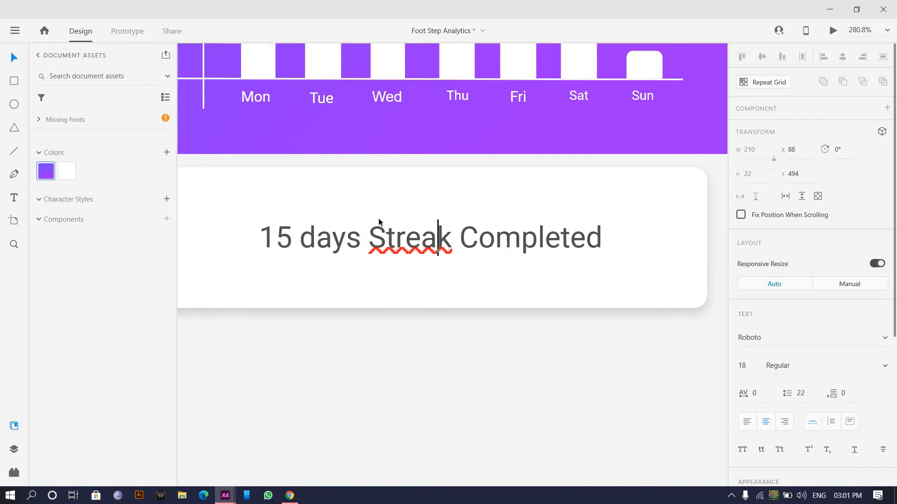
scroll(517, 321, "down", 5)
left_click_drag(469, 286, 478, 285)
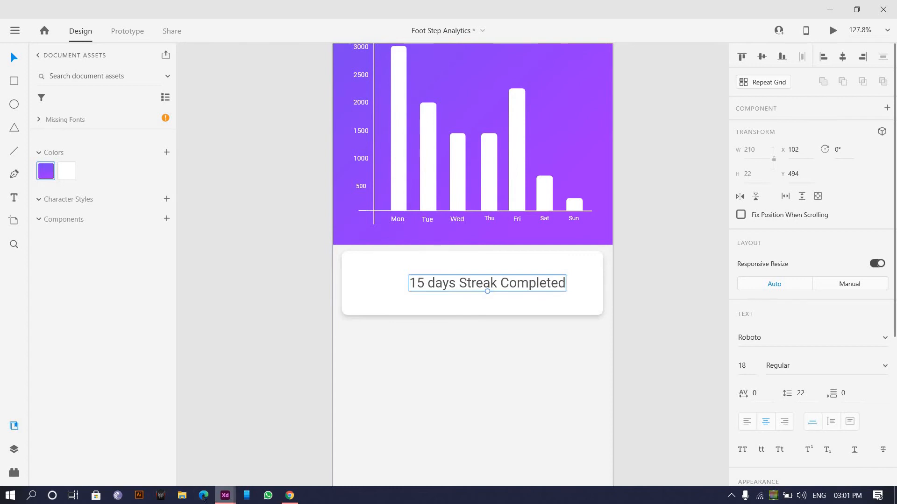
Step: Switch to Chrome and search Google for "Fire PNG" in a new tab
mouse_move(298, 501)
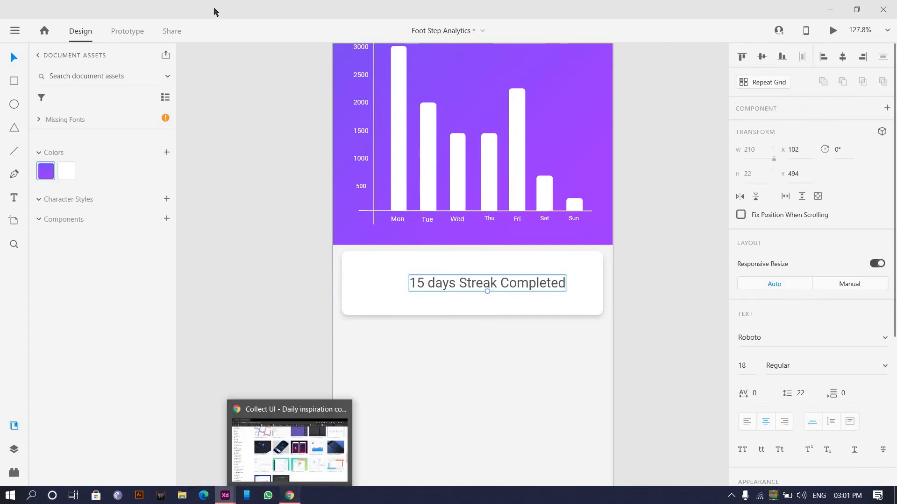
key("ctrl+t")
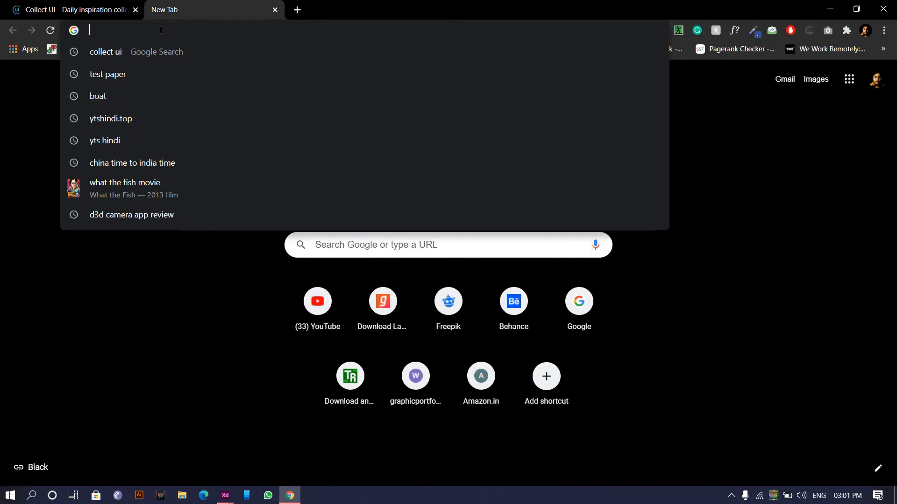
type("Fire ")
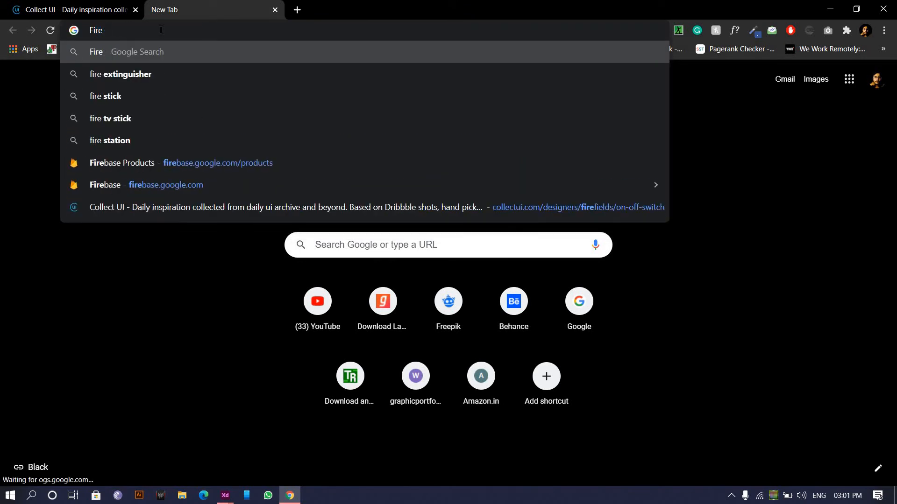
type("PNG")
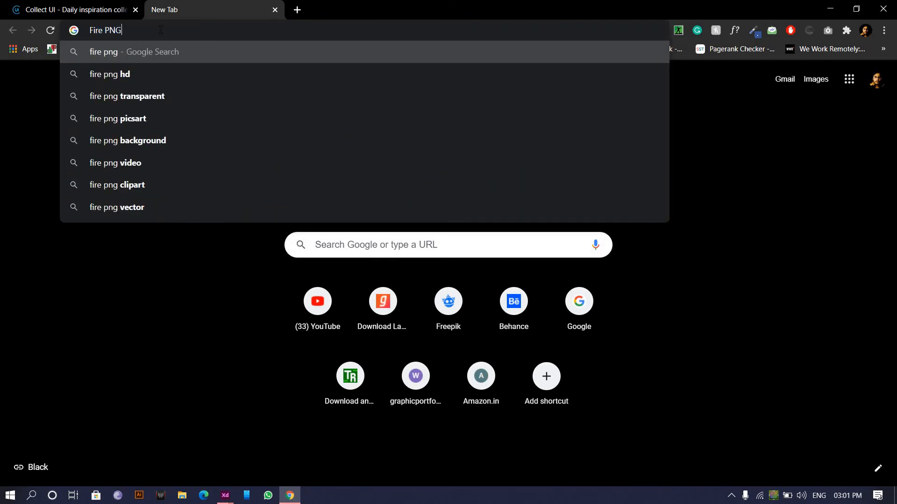
key("Return")
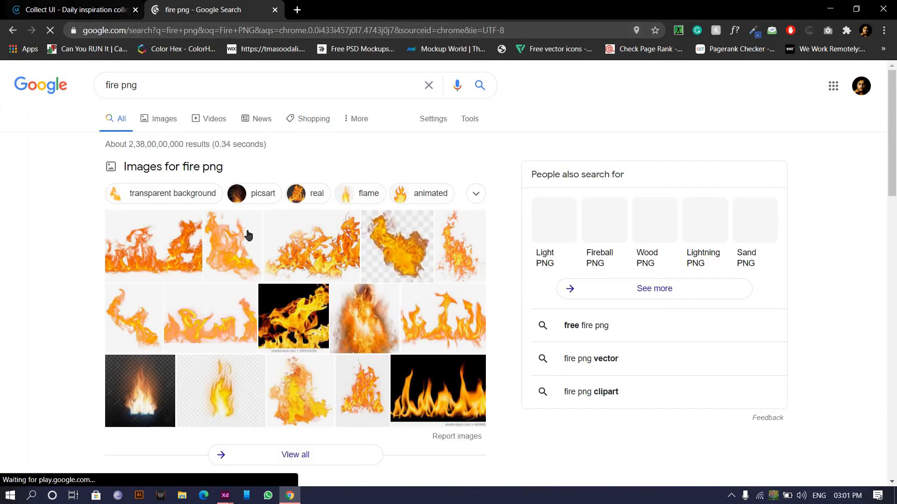
Step: Refine the Google search to "fire vector png"
left_click(119, 86)
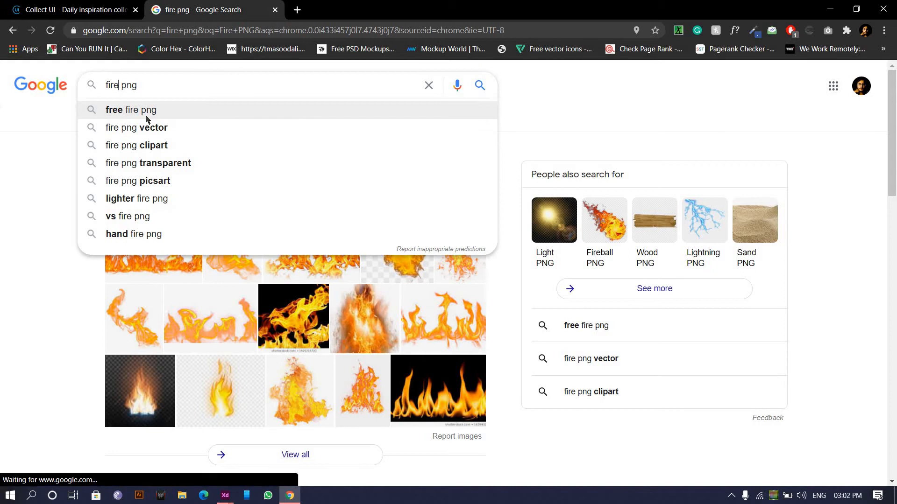
type("vect")
type("or")
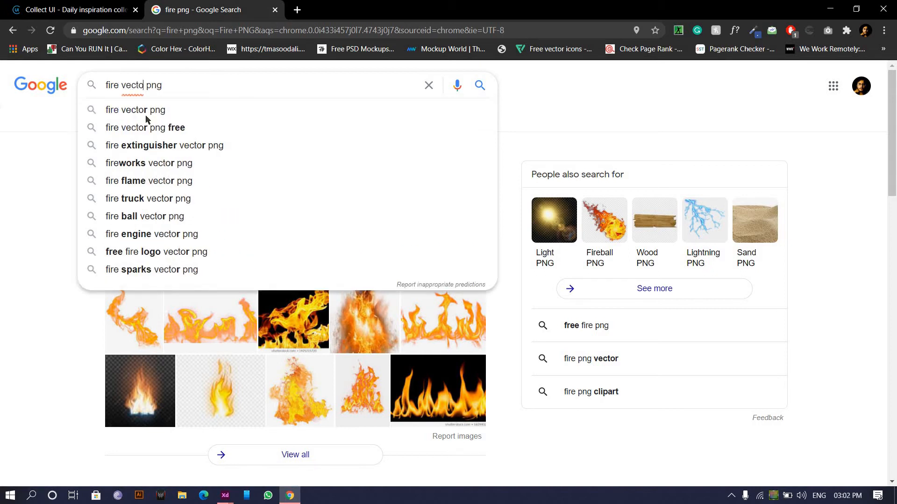
key("Return")
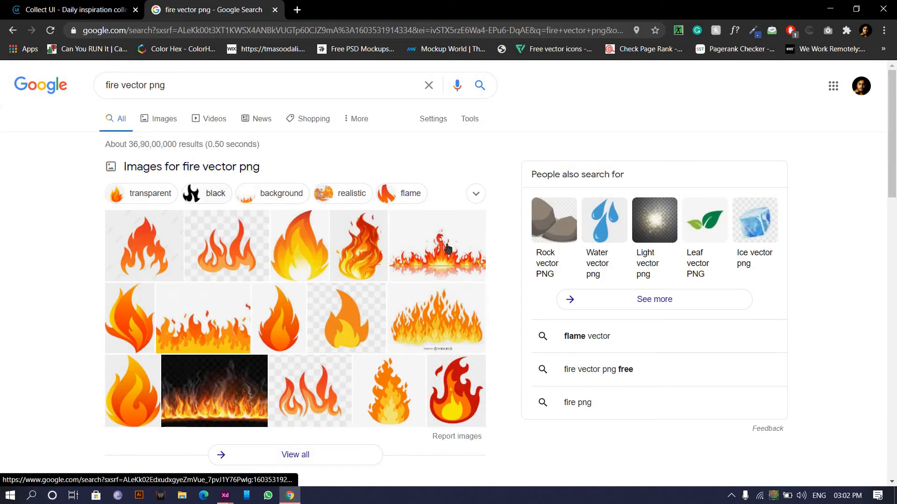
Step: Bring the orange flame image from Clipart Library into the Adobe XD artboard, below the streak card
left_click(299, 245)
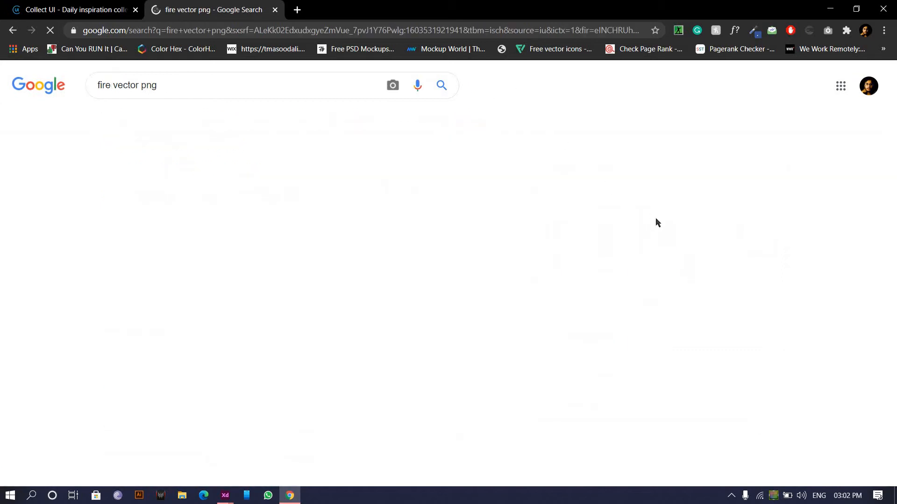
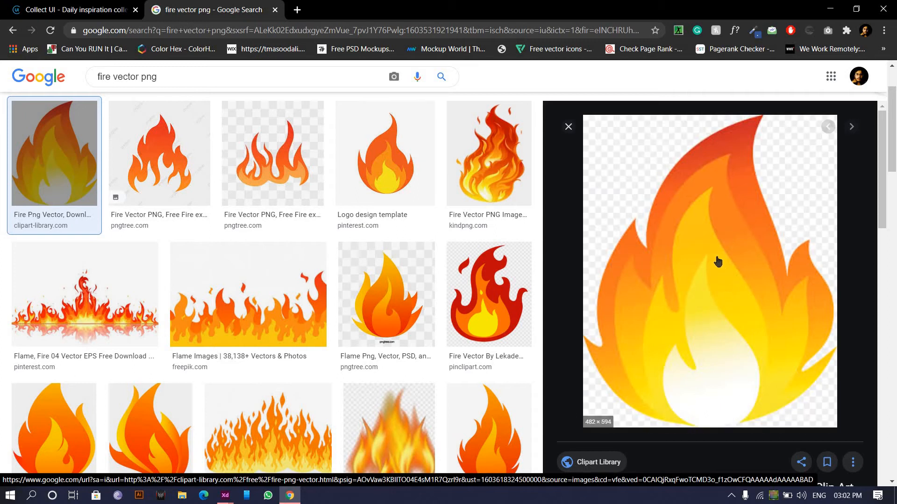
left_click_drag(894, 491, 237, 312)
scroll(436, 424, "down", 2)
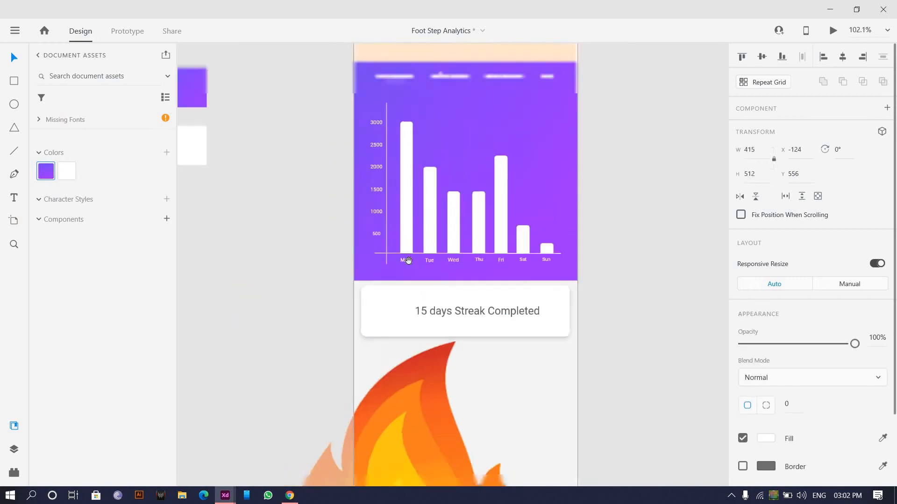
Step: Scale the flame image down to about 21 by 26 and place it before the streak text in the card
mouse_move(417, 288)
left_mouse_down()
mouse_move(428, 304)
mouse_move(382, 41)
mouse_move(406, 132)
left_mouse_up()
scroll(422, 289, "up", 3)
scroll(407, 134, "up", 3)
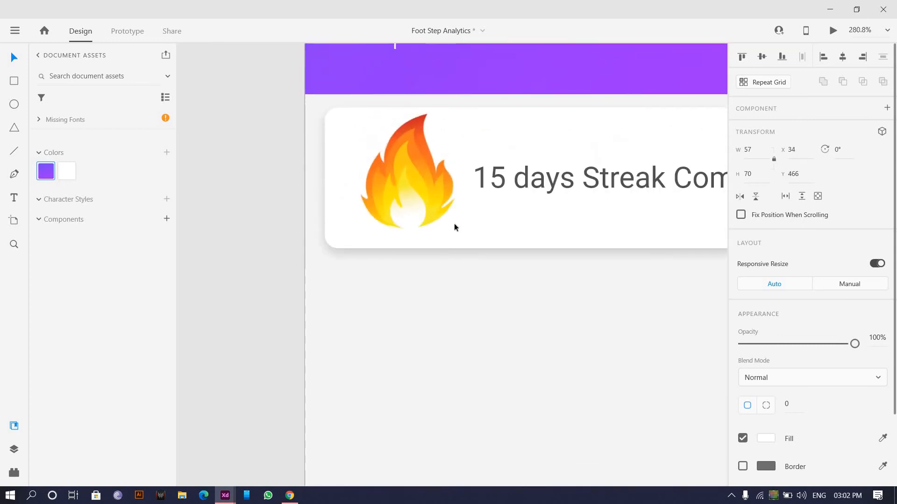
left_click_drag(446, 219, 432, 192)
scroll(431, 195, "down", 3)
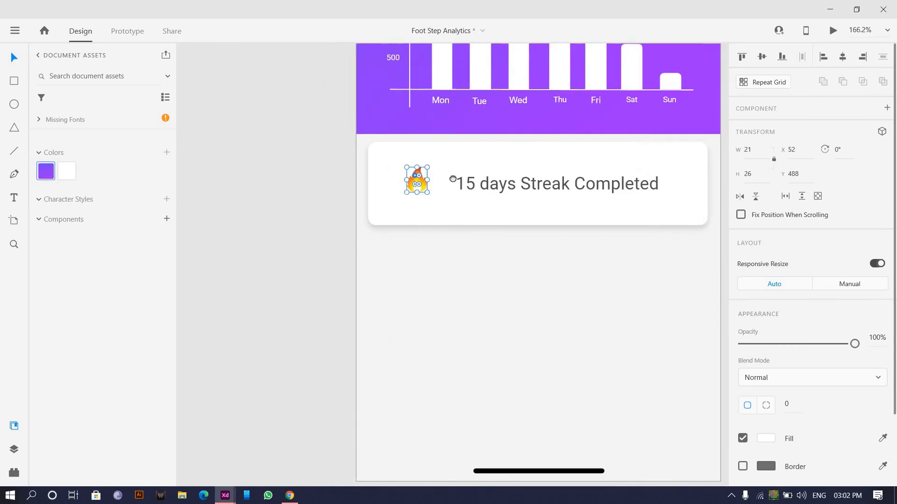
Step: Reposition the flame icon closer to the streak text and centre both vertically in the white card
scroll(386, 192, "up", 4)
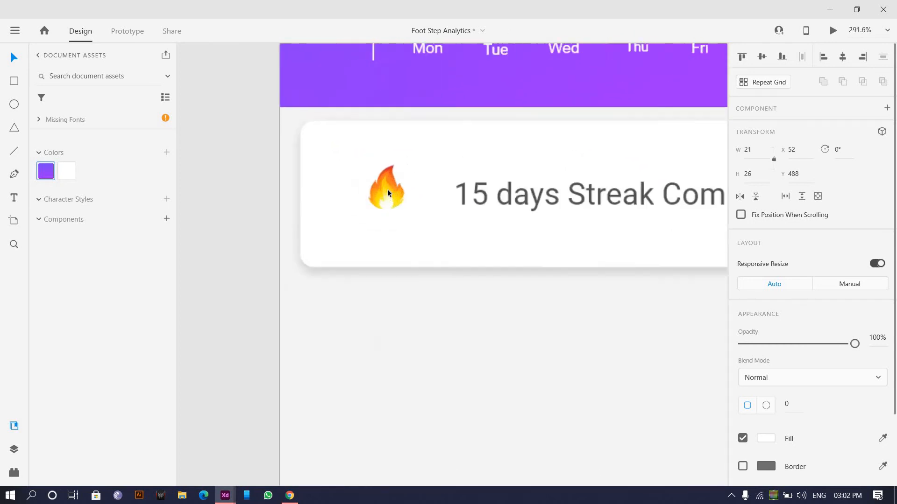
left_click_drag(402, 197, 397, 185)
scroll(448, 185, "down", 4)
left_click(604, 204)
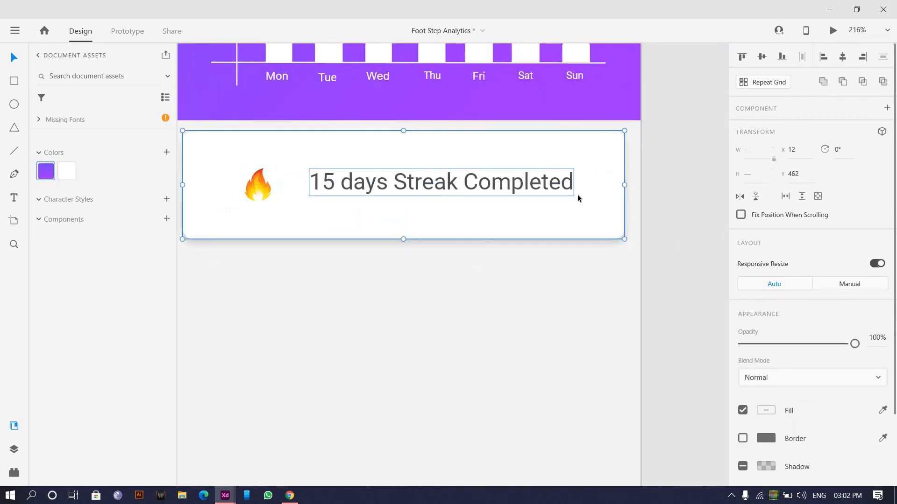
key("shift+m")
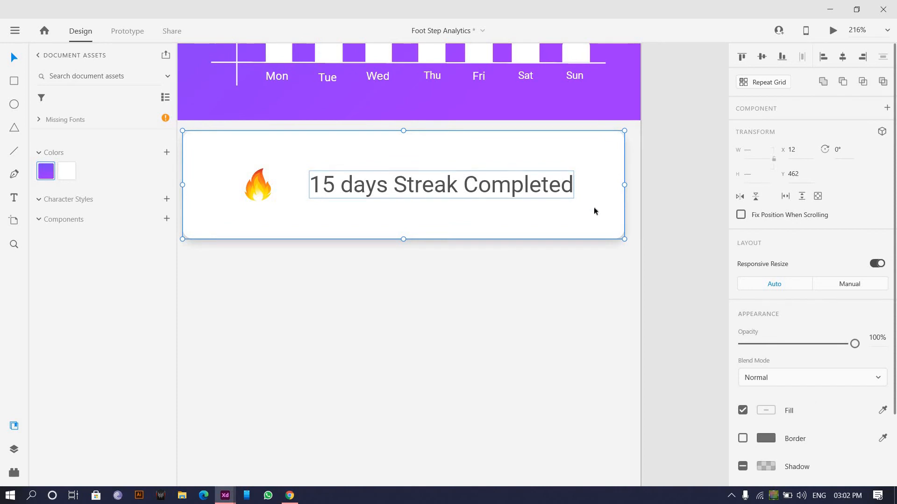
double_click(335, 142)
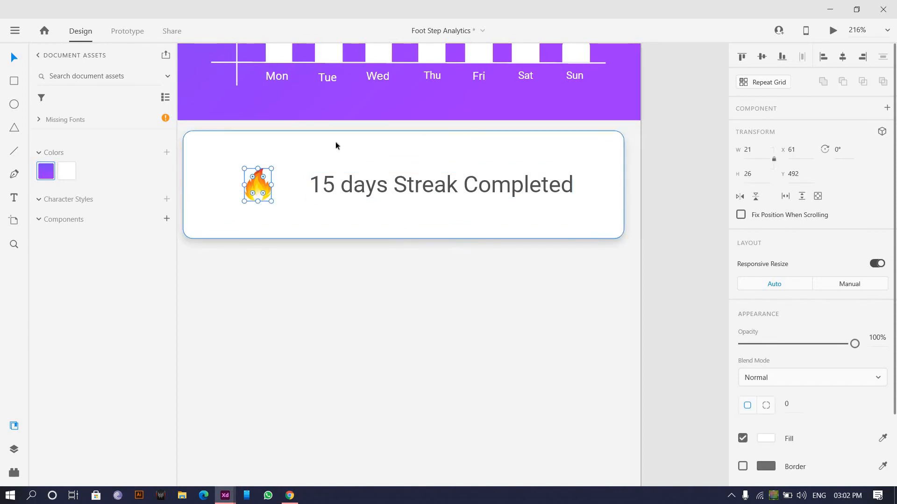
scroll(320, 178, "down", 5)
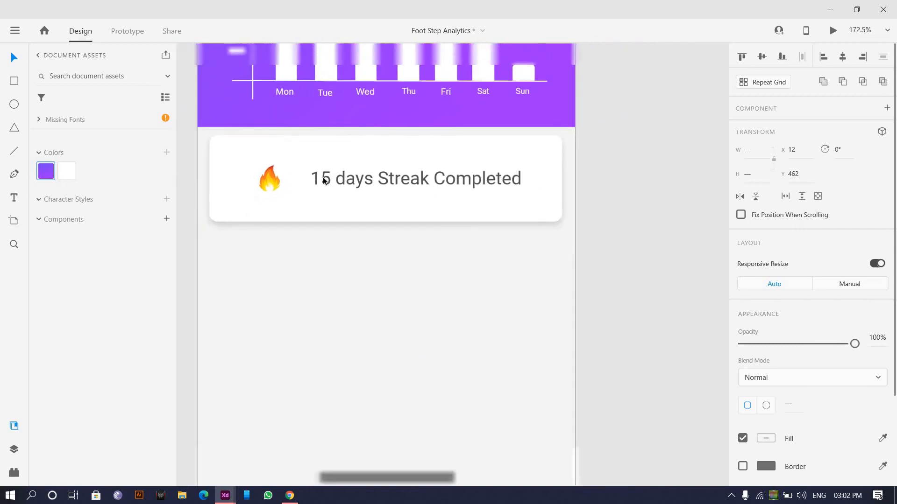
scroll(435, 189, "up", 3)
scroll(227, 259, "down", 3)
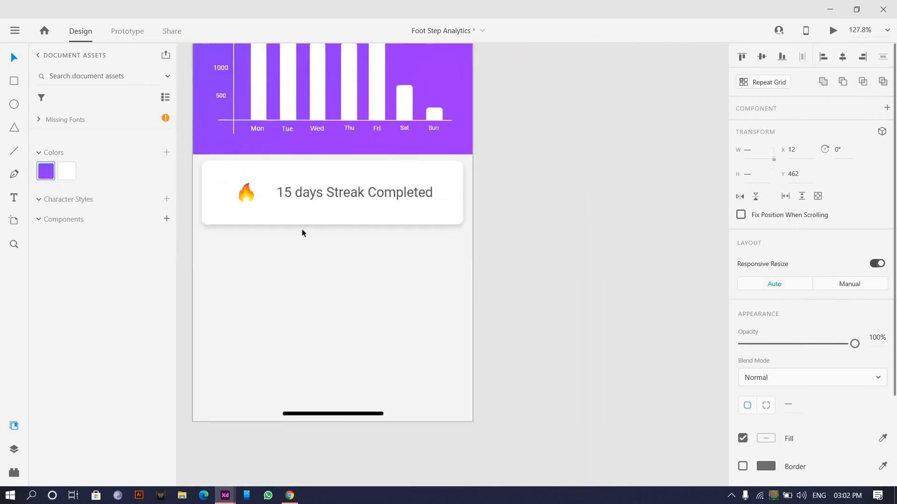
scroll(303, 228, "left", 1)
scroll(309, 210, "up", 5)
scroll(310, 210, "down", 5)
scroll(318, 149, "down", 3)
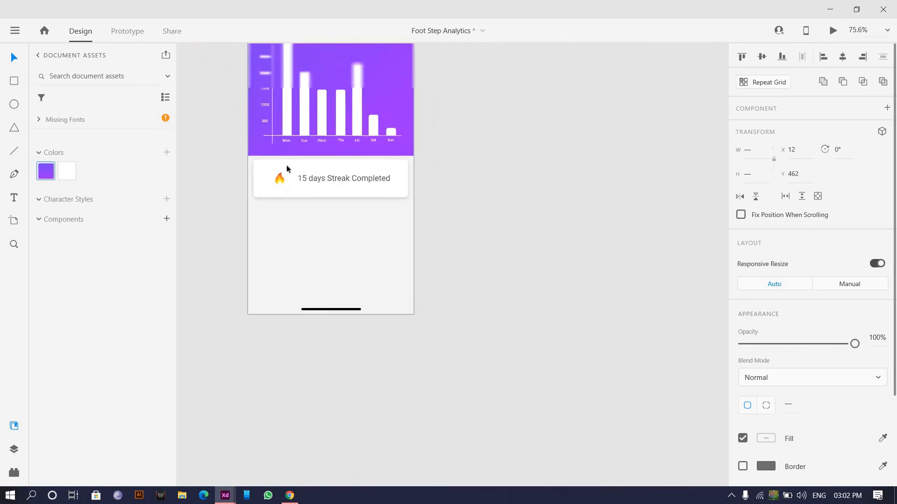
scroll(299, 187, "up", 3)
scroll(290, 229, "down", 3)
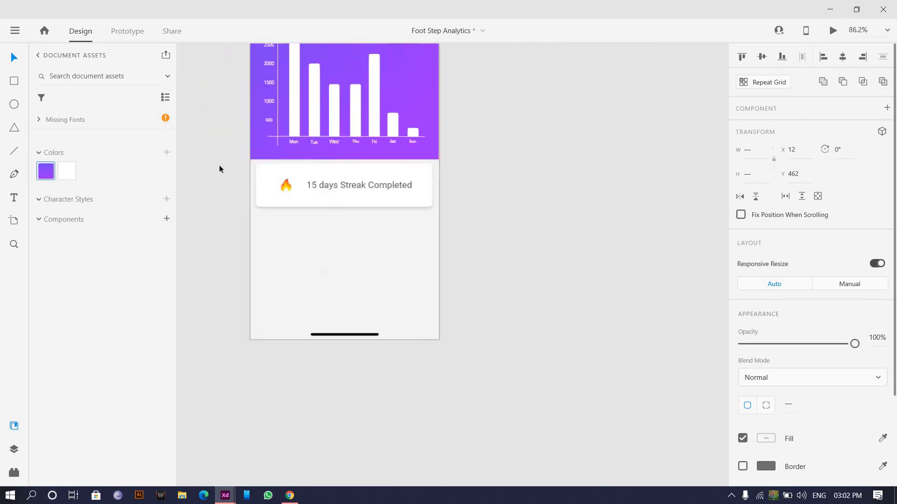
Step: Duplicate the streak card with its flame and text directly below the original, and delete the flame from the copy
scroll(219, 164, "up", 5)
left_click_drag(200, 124, 582, 198)
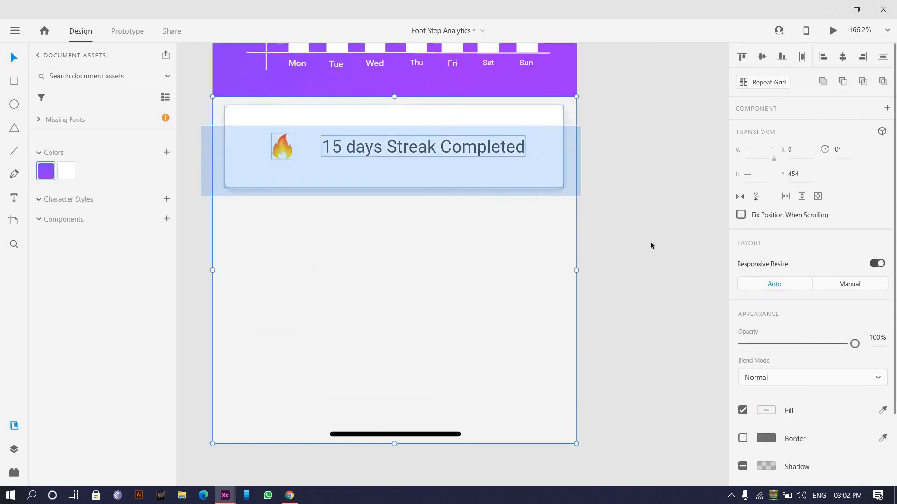
left_click(416, 255, "shift")
left_click_drag(416, 156, 415, 259, "alt")
left_click(579, 194)
left_click(281, 251)
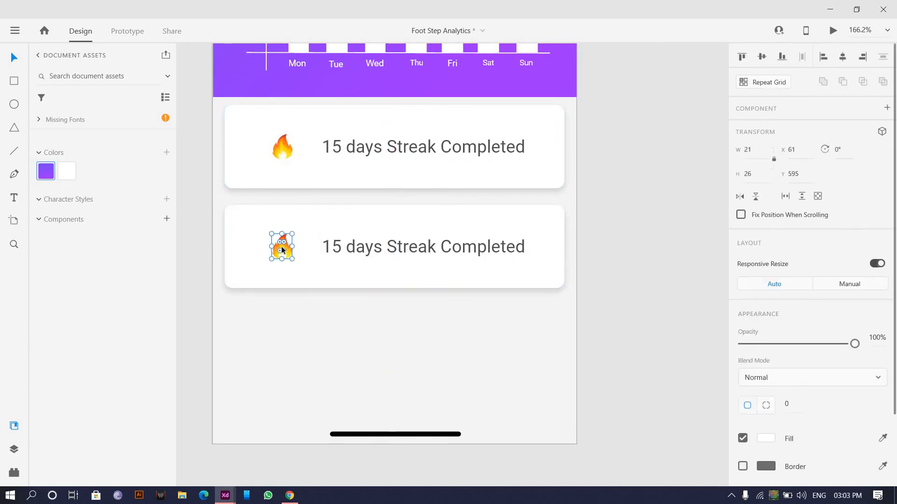
key("Delete")
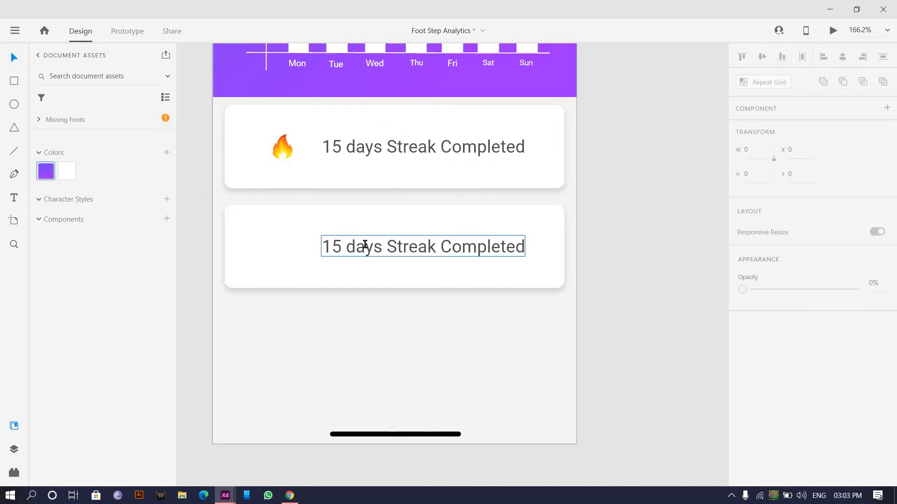
Step: Duplicate the second card's text to the left of the original and open the copy for editing
double_click(365, 246)
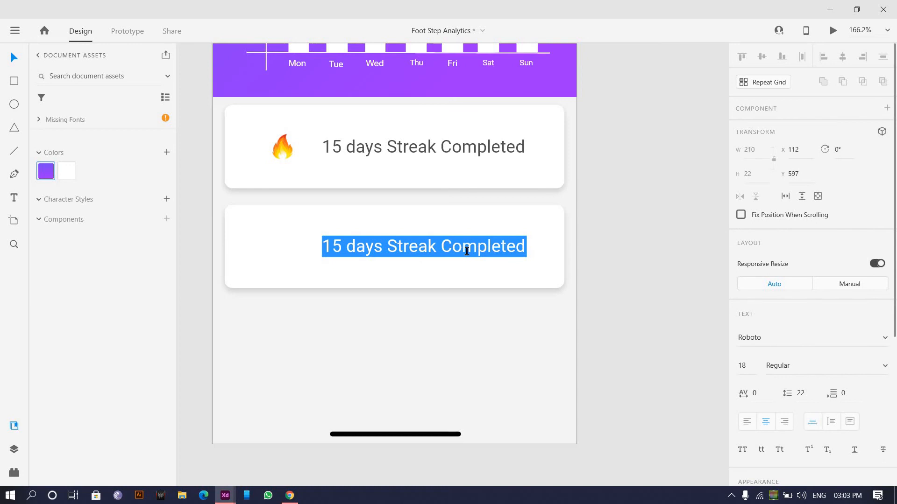
key("Escape")
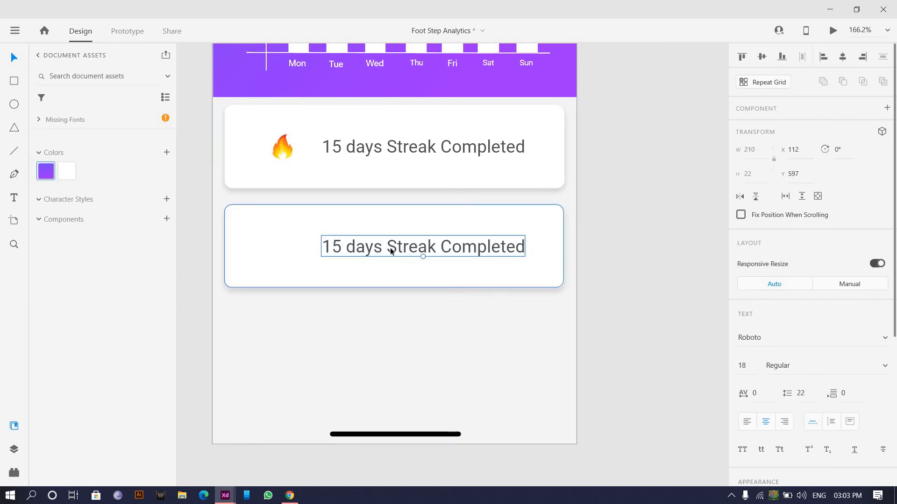
left_click_drag(393, 248, 249, 249)
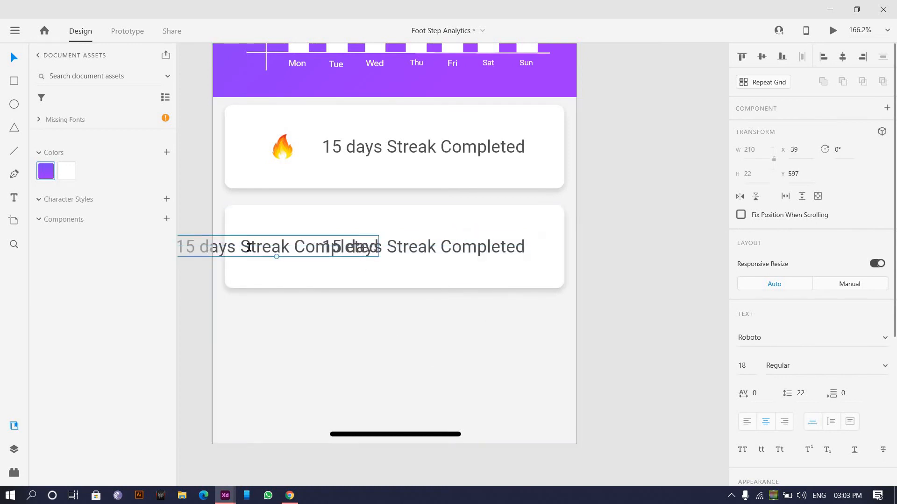
double_click(249, 247)
type("Today")
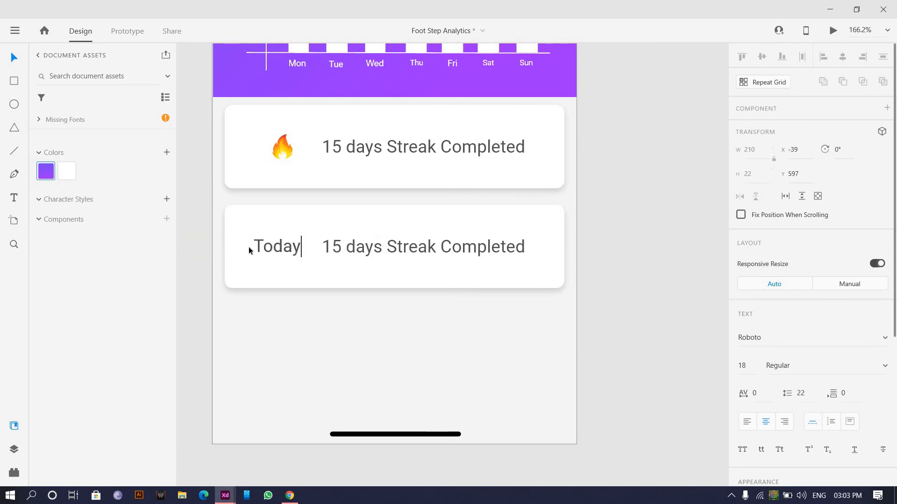
key("BackSpace")
key("BackSpace")
key("BackSpace")
key("BackSpace")
key("BackSpace")
Step: Enter "Steps" as the duplicated text on the left side of the second card
type("St")
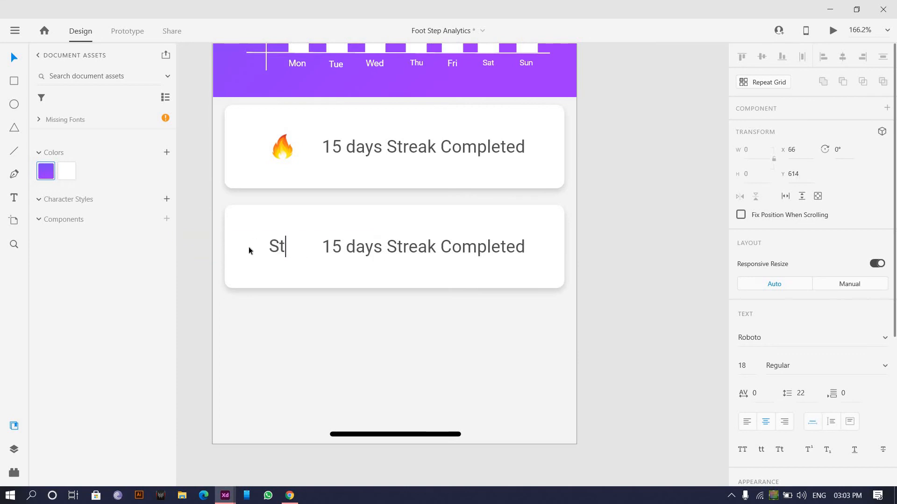
type("eps")
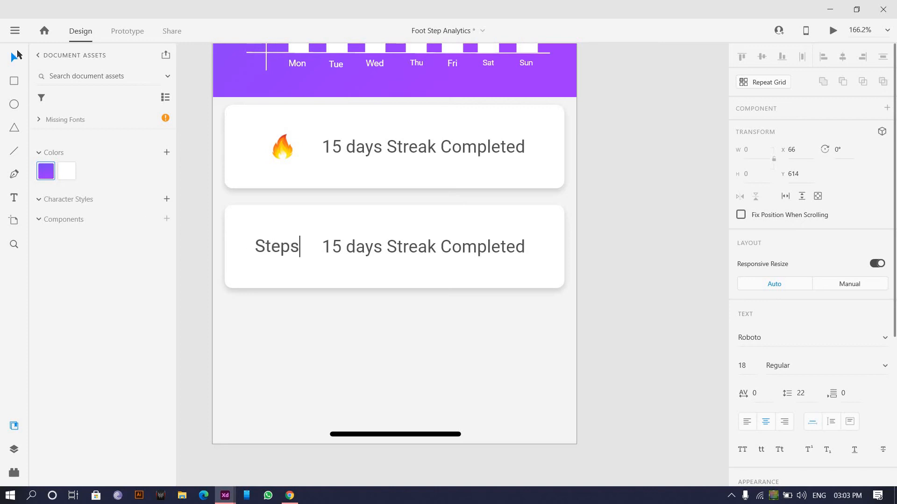
key("Escape")
Step: Replace the second card's streak text with "2500", move it to the card's right side, and shift "Steps" slightly inward
double_click(422, 252)
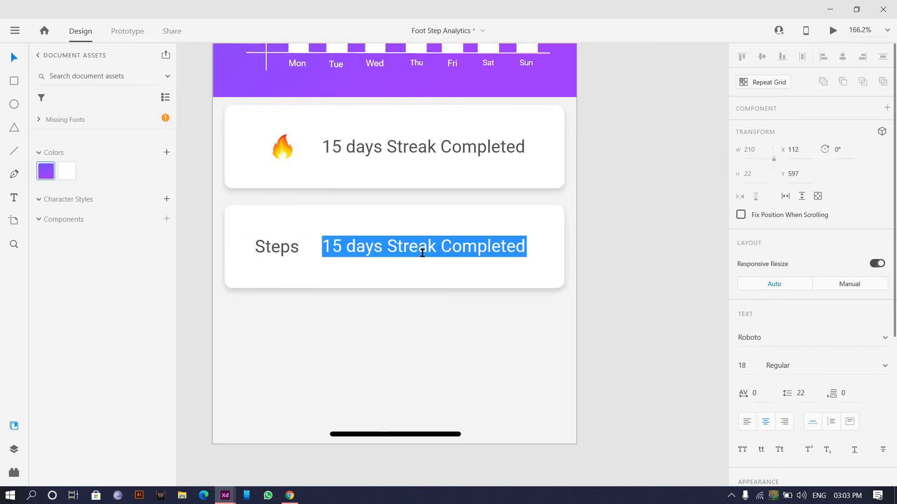
type("250")
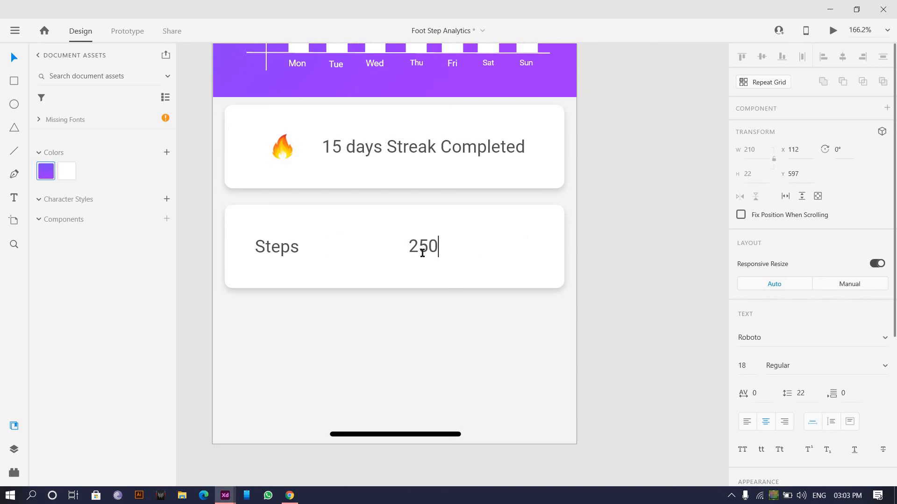
type("0")
key("Escape")
key("Escape")
left_click_drag(416, 251, 499, 252)
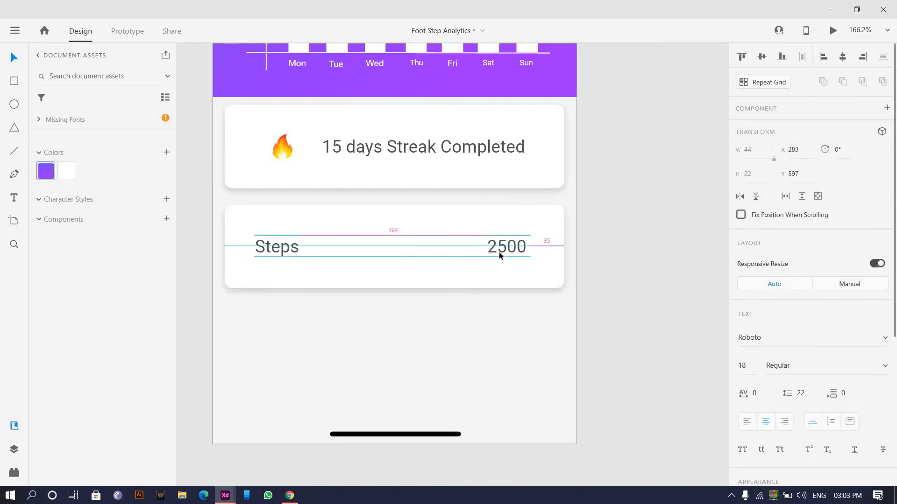
left_click_drag(268, 254, 274, 252)
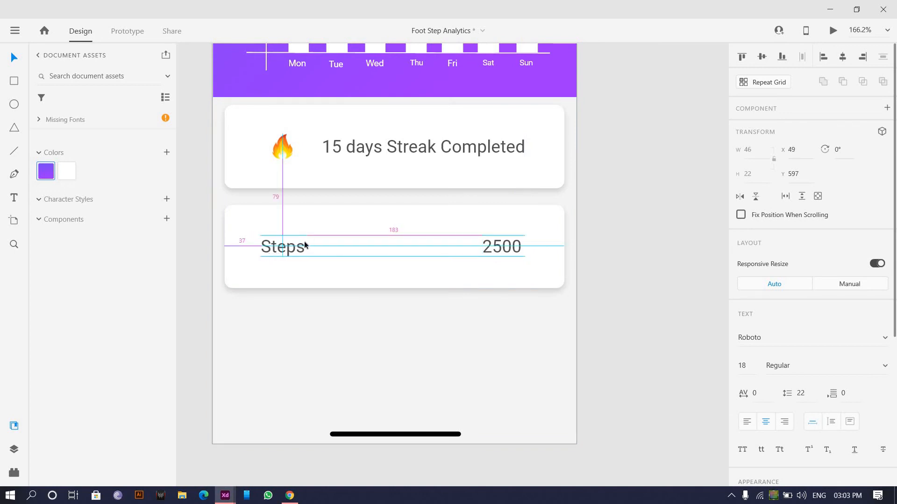
Step: Duplicate the "Steps" text above the original at size 13 and change the copy to "Today"
scroll(203, 216, "down", 3)
key("ctrl+3")
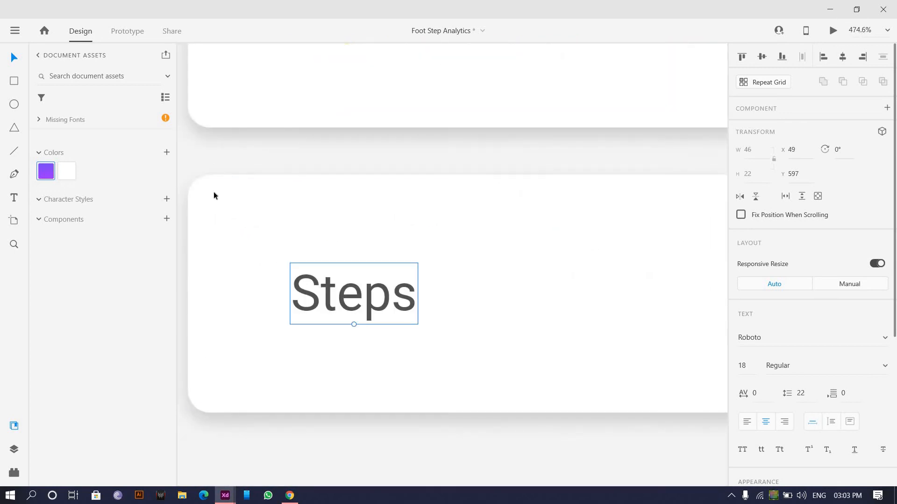
left_click_drag(329, 294, 342, 206)
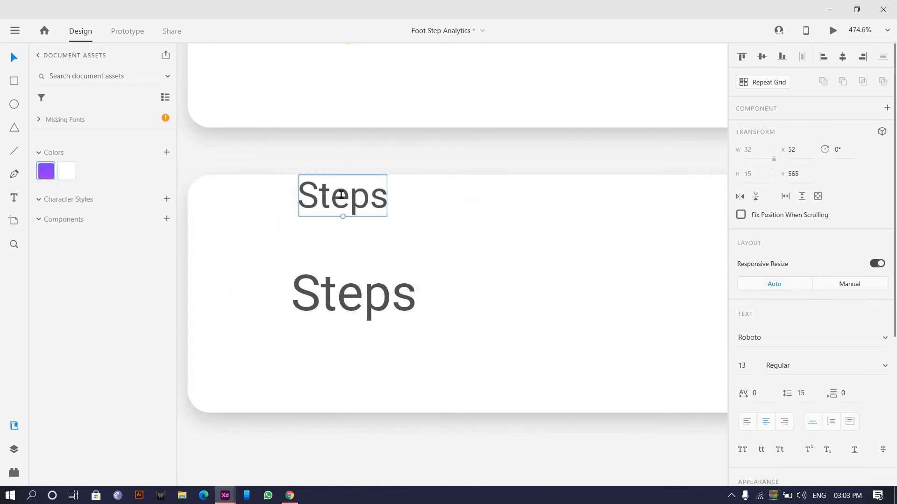
double_click(340, 195)
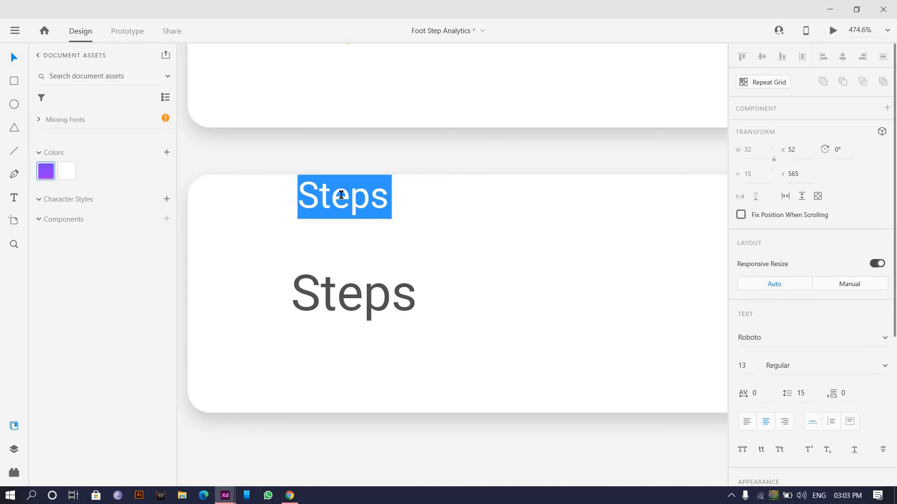
type("today")
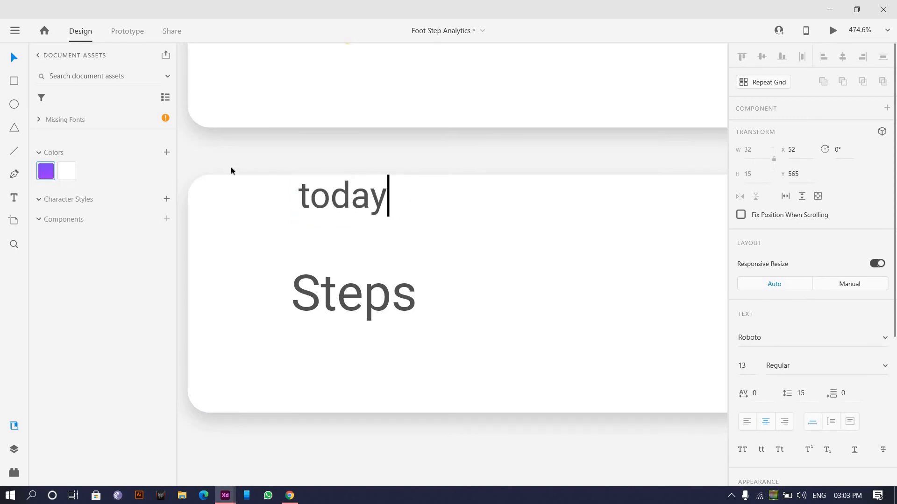
key("shift+Right")
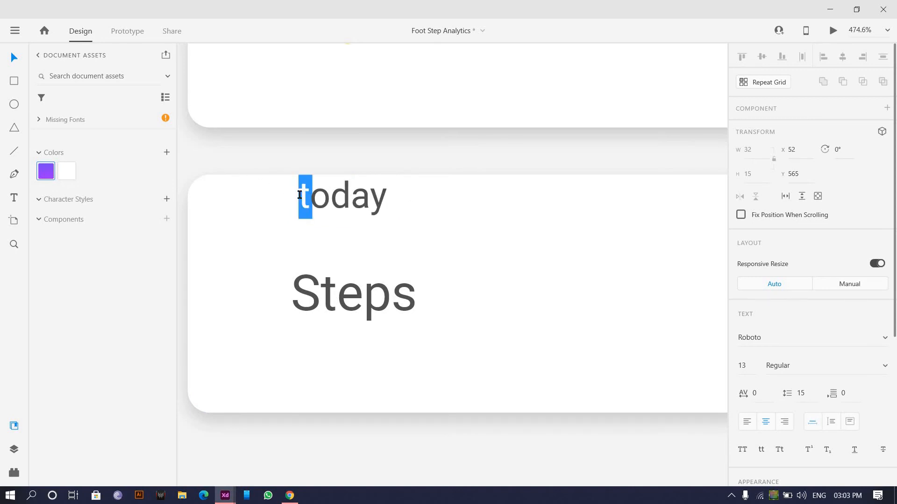
type("T")
Step: Move the "Today" label into the upper-left corner of the second card, at X 20, Y 570
scroll(527, 236, "down", 6)
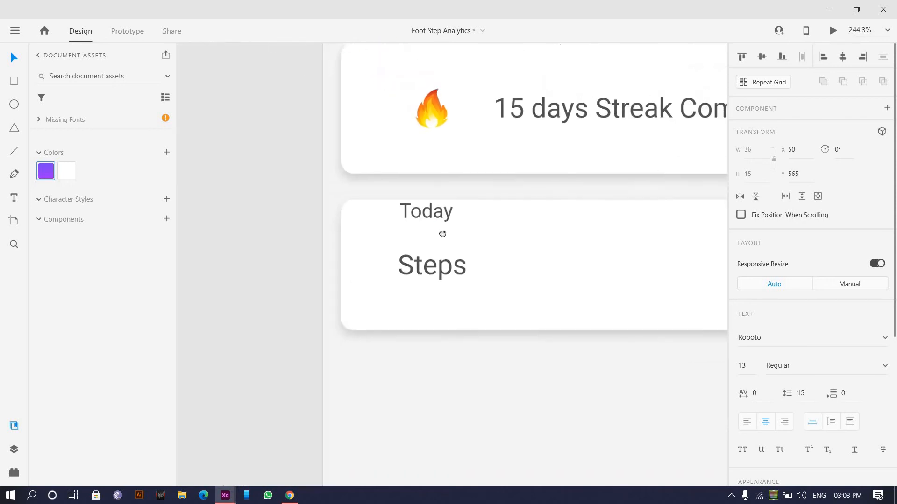
scroll(400, 221, "up", 4)
left_click_drag(399, 188, 336, 198)
scroll(468, 264, "down", 8)
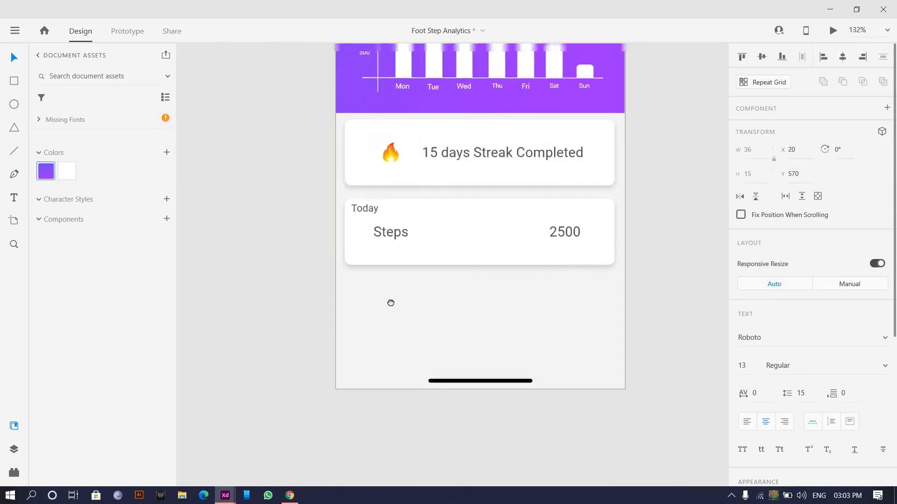
Step: Extend the "Steps" label in the second card to read "Steps Taken"
scroll(374, 206, "up", 3)
left_click(347, 211)
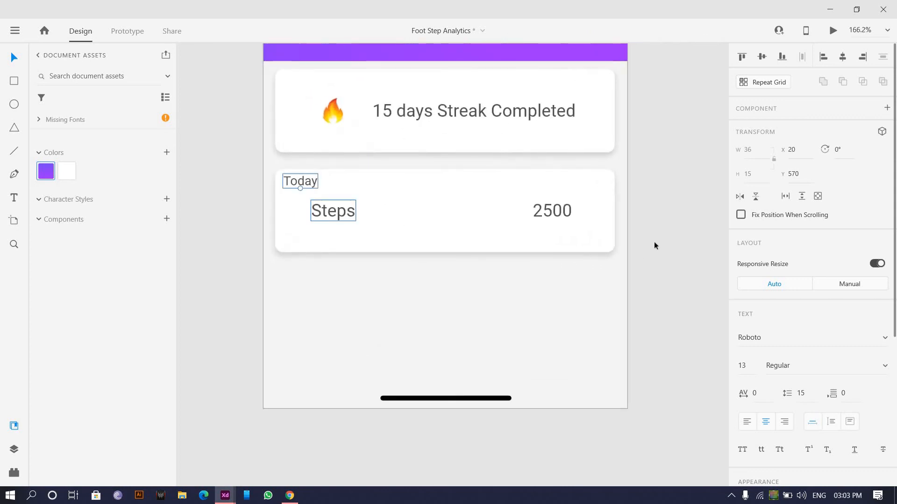
left_click(565, 211)
left_click(334, 208, "shift")
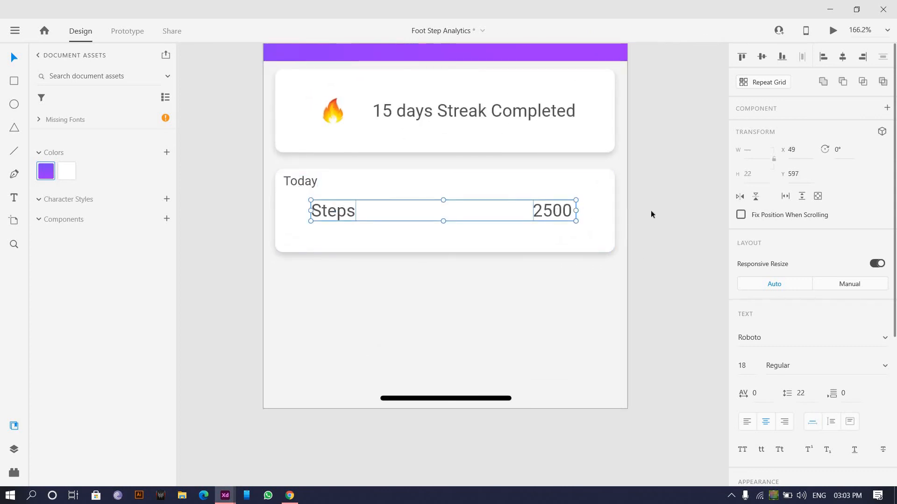
left_click(253, 216)
double_click(352, 210)
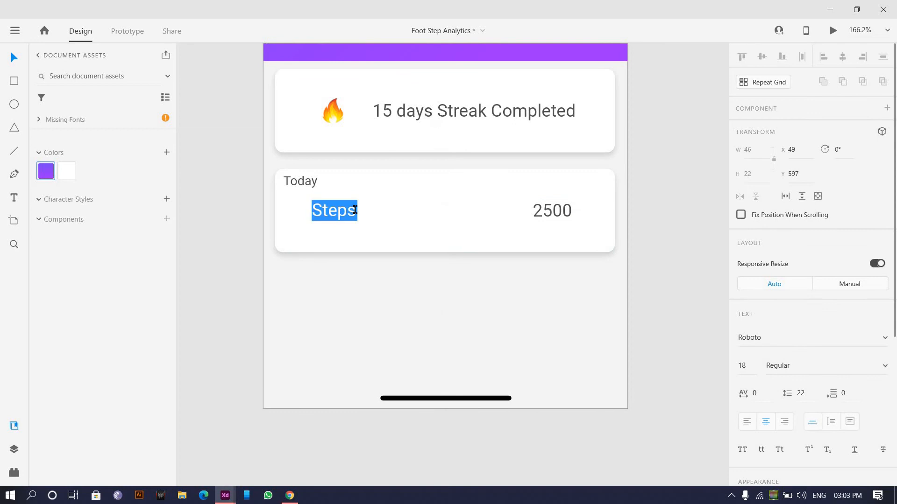
left_click(355, 210)
type("Taken")
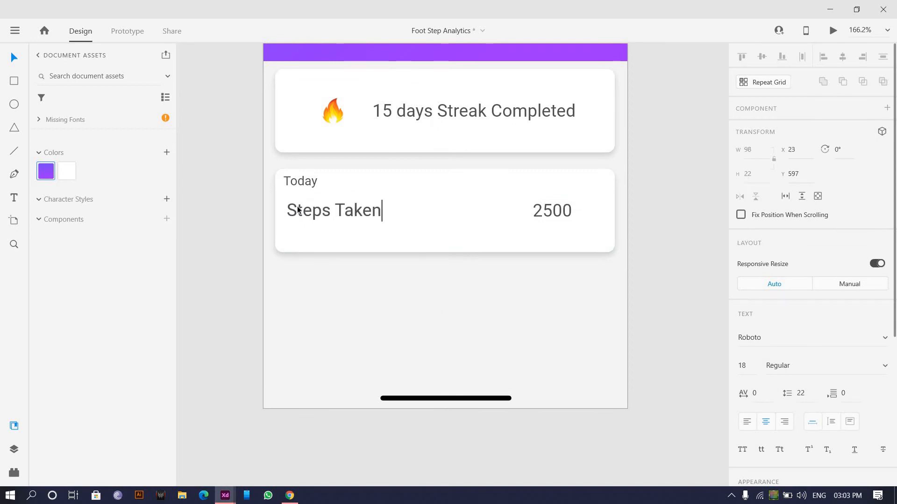
key("Escape")
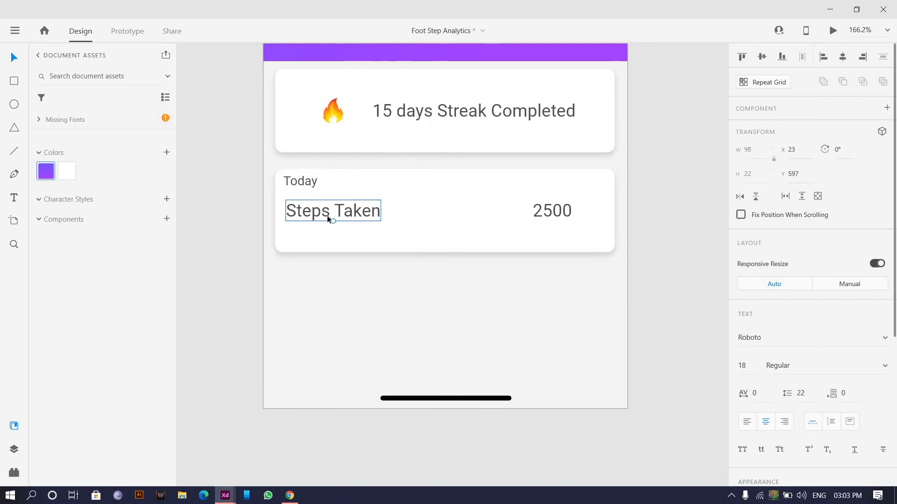
Step: Nudge the "Steps Taken" text 10 px to the right, to X 33
key("Right")
key("Right")
key("Right")
key("Right")
key("Right")
key("Right")
key("Right")
key("Right")
key("Right")
key("Right")
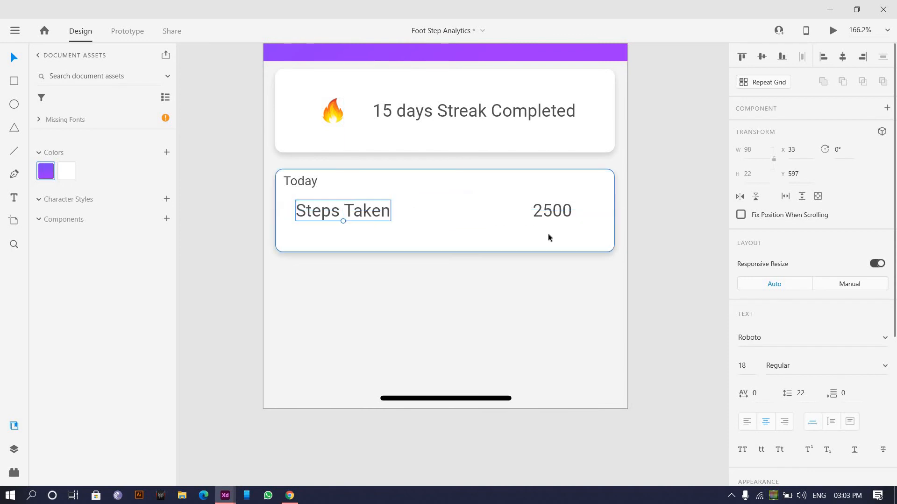
Step: Examine the layout of the whole mobile screen, from the step chart down to the two cards
scroll(548, 237, "down", 4)
scroll(544, 239, "up", 2)
scroll(537, 242, "down", 4)
scroll(537, 187, "down", 3)
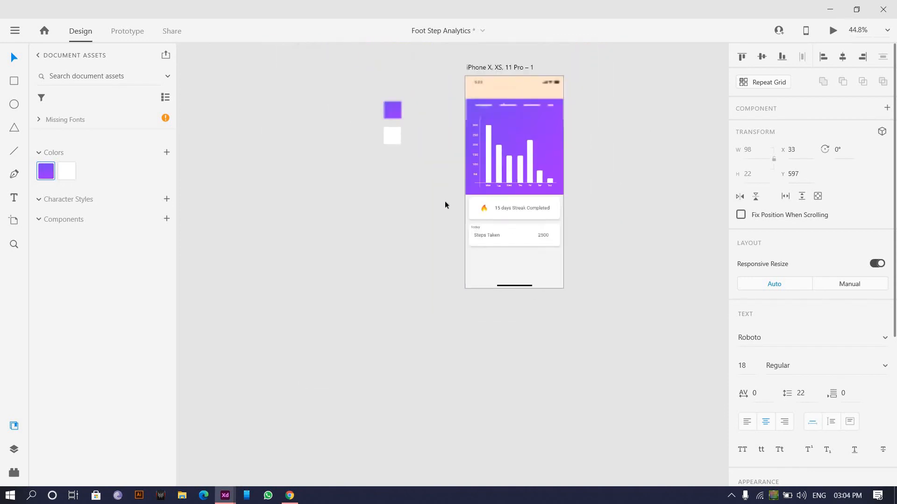
scroll(403, 201, "up", 5)
left_click(421, 251)
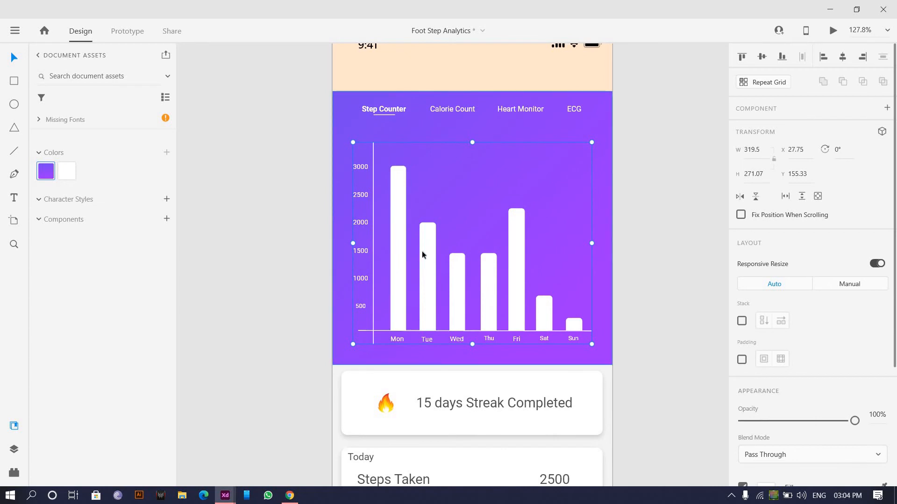
scroll(446, 327, "down", 1)
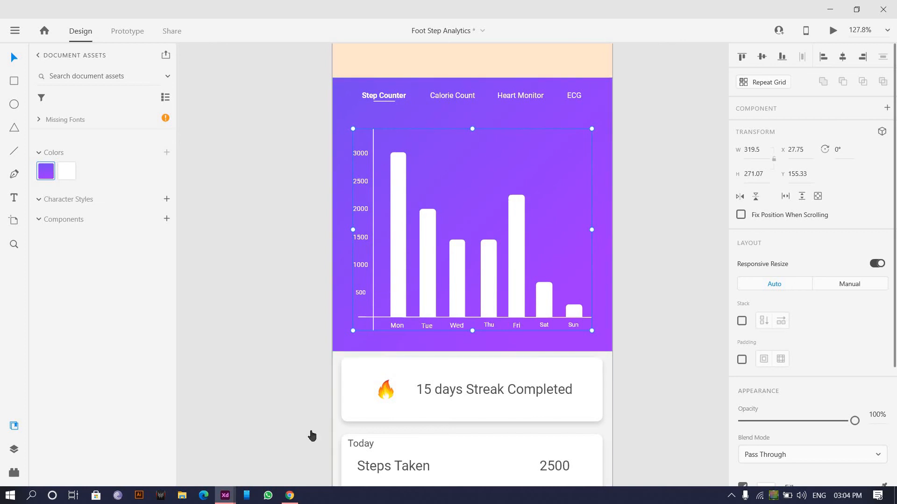
Step: Switch to Chrome, open the Coolors palette generator in a new tab, and dismiss its welcome pop-ups and the advertisement
left_click(290, 495)
key("ctrl+t")
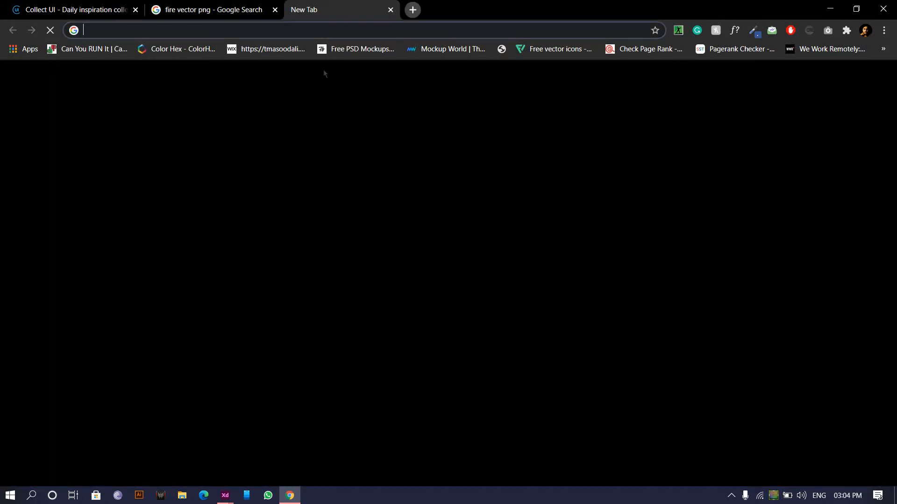
left_click(348, 27)
type("c")
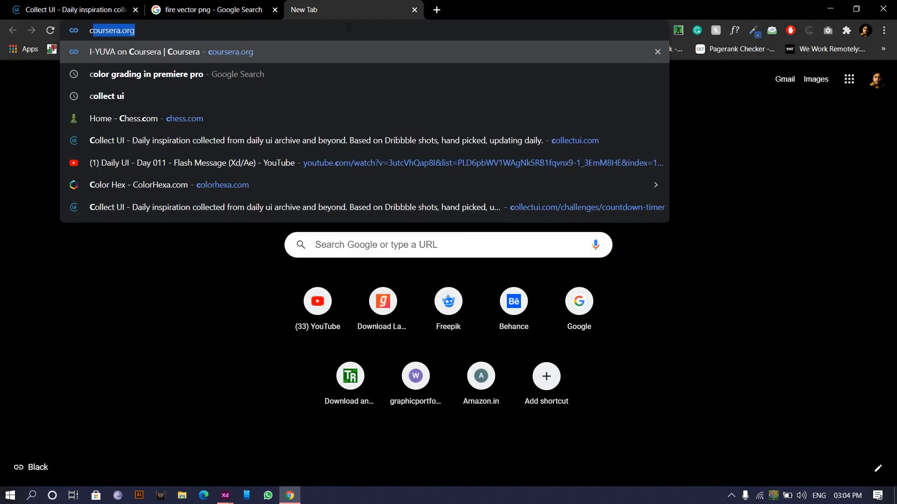
type("oolors")
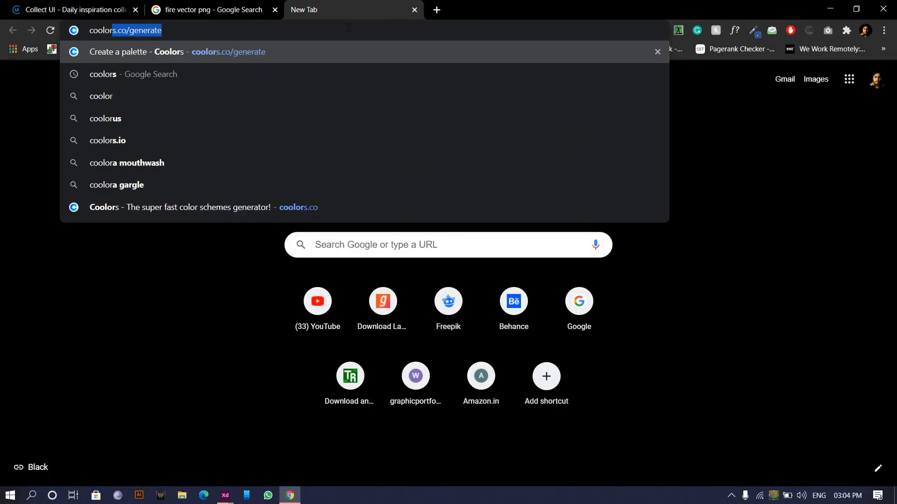
key("Return")
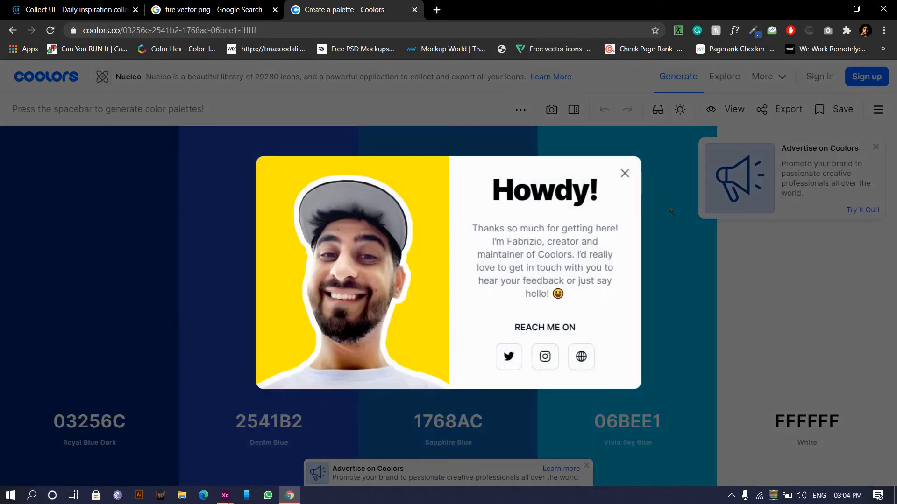
left_click(625, 173)
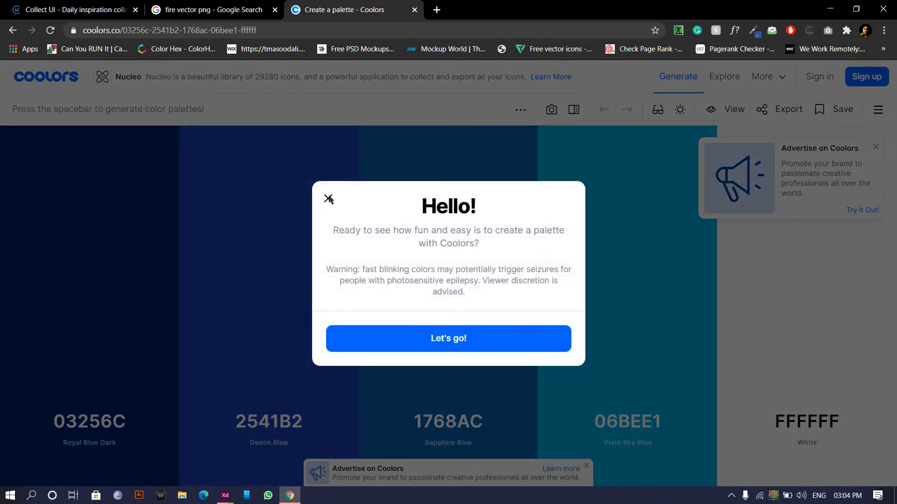
left_click(329, 199)
left_click(875, 147)
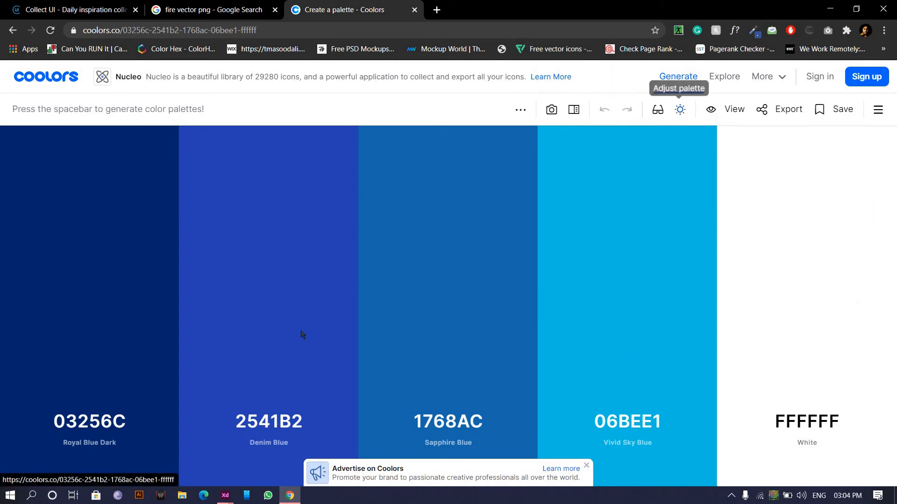
Step: Generate a series of random colour palettes in Coolors and compare them for the design
key("space")
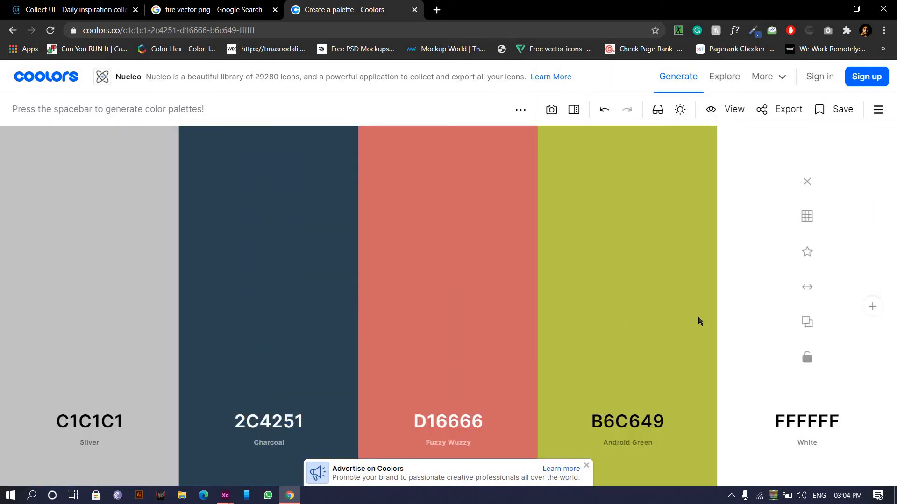
key("space")
key("space")
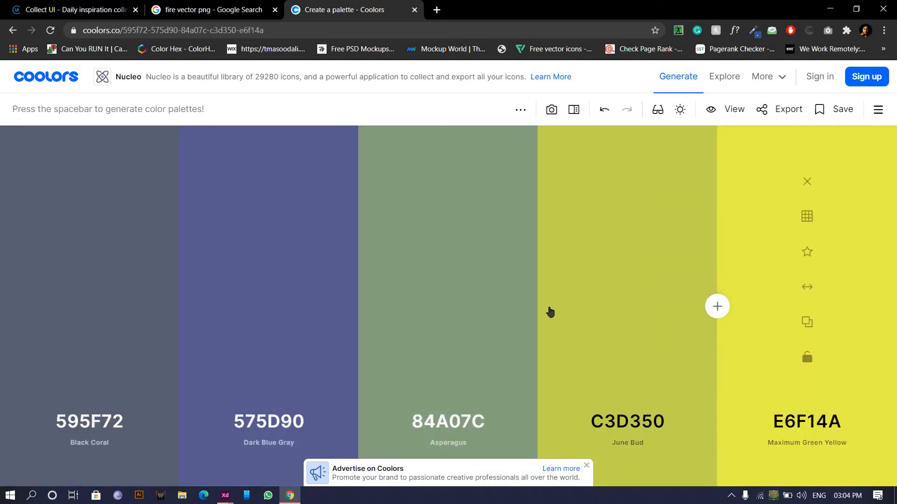
key("space")
key("space")
key("space")
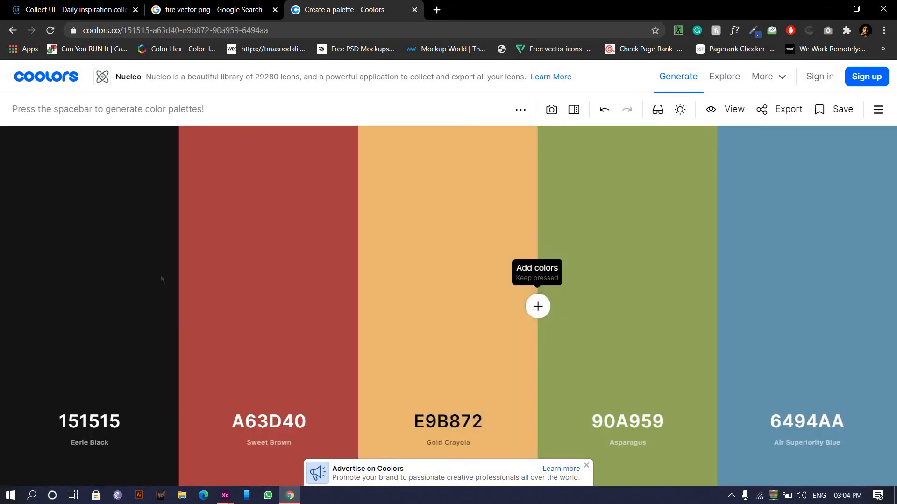
mouse_move(272, 362)
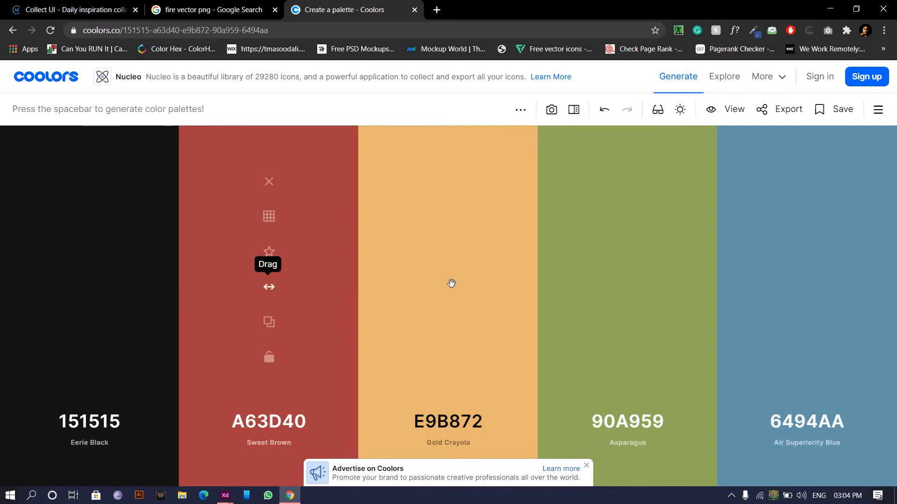
key("space")
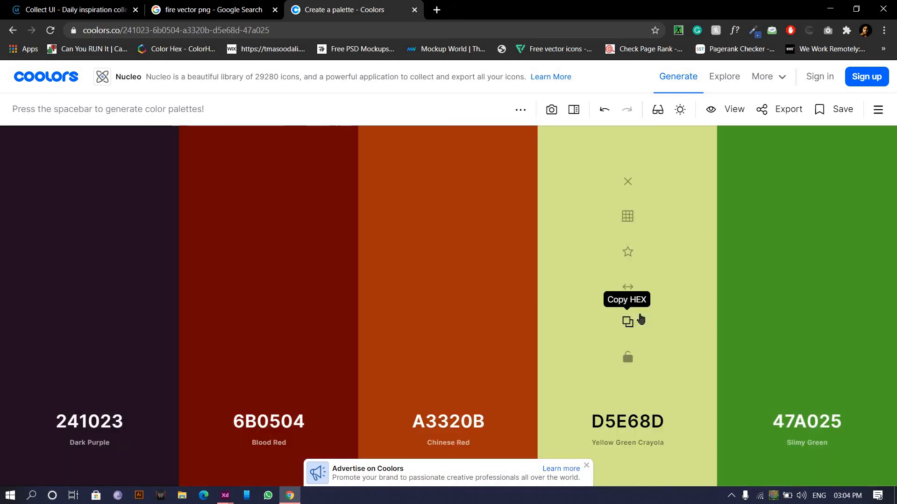
key("space")
left_click(679, 110)
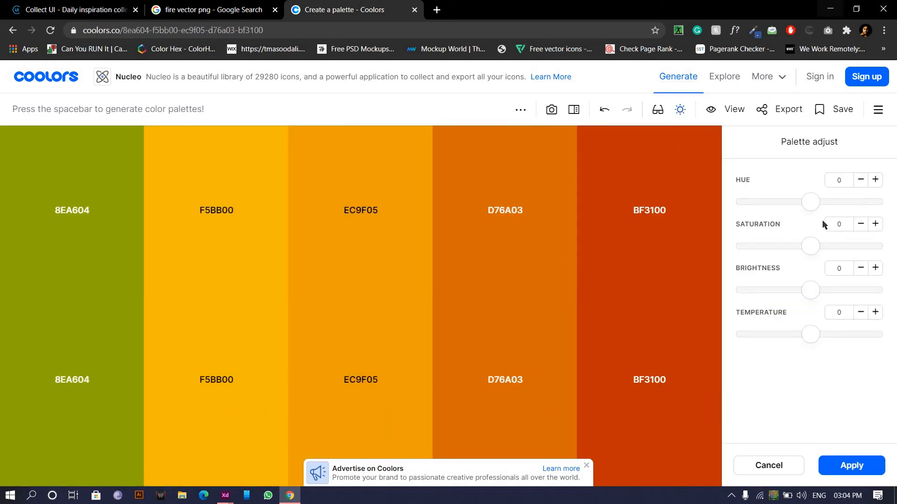
key("space")
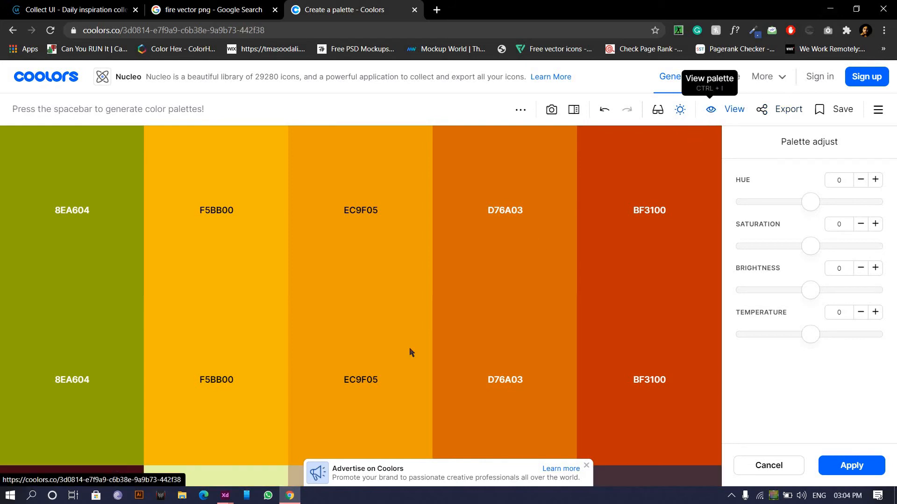
key("space")
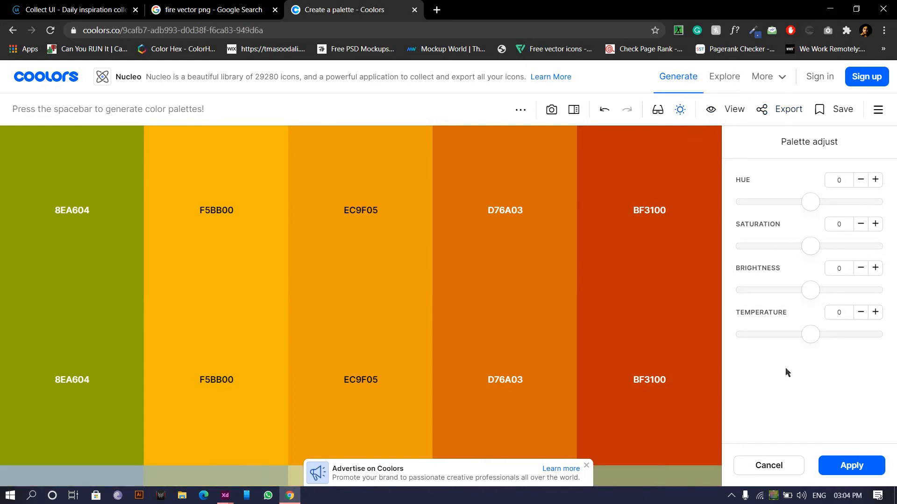
left_click(783, 470)
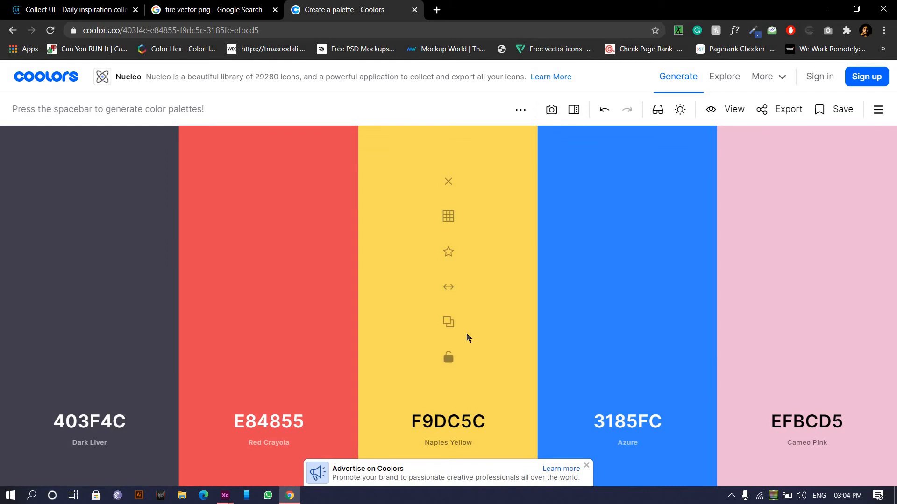
Step: Generate further random palettes in Coolors and copy the light Lavender Web colour D8E1FF
key("space")
key("space")
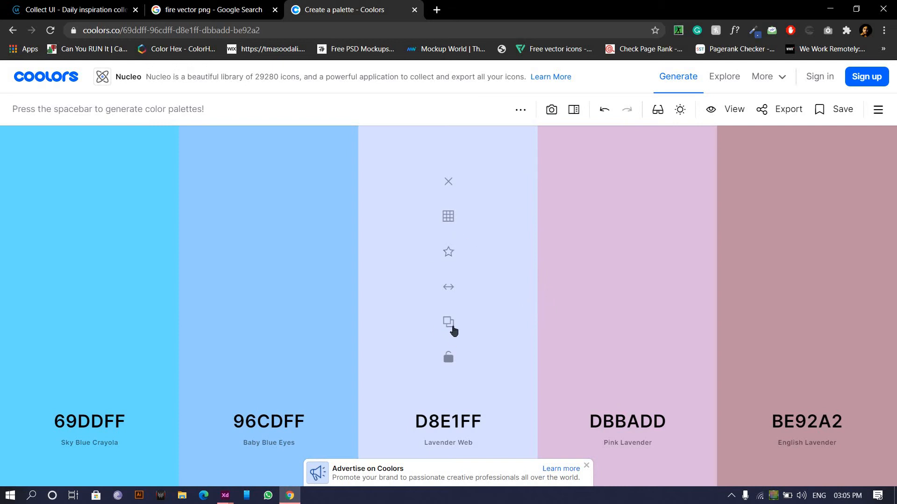
left_click(453, 324)
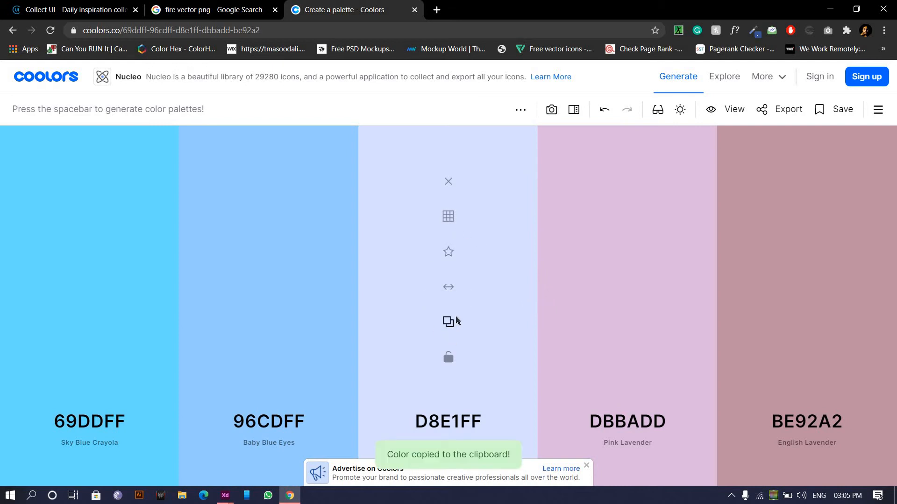
Step: Switch to Adobe XD and ungroup the step chart into separate objects
key("alt+Tab")
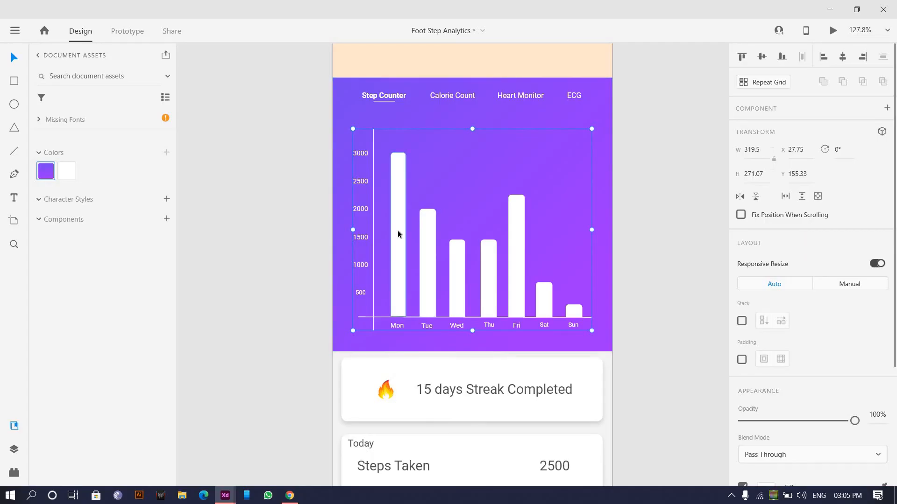
key("ctrl+shift+g")
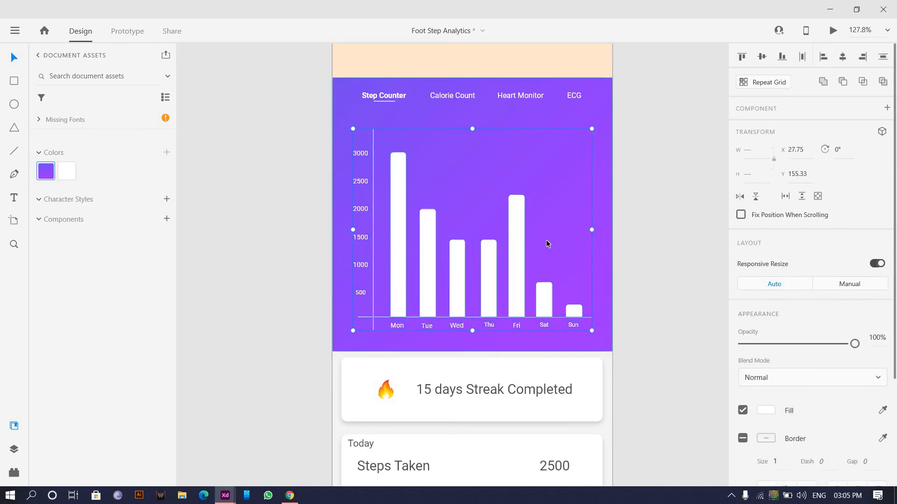
key("ctrl+shift+p")
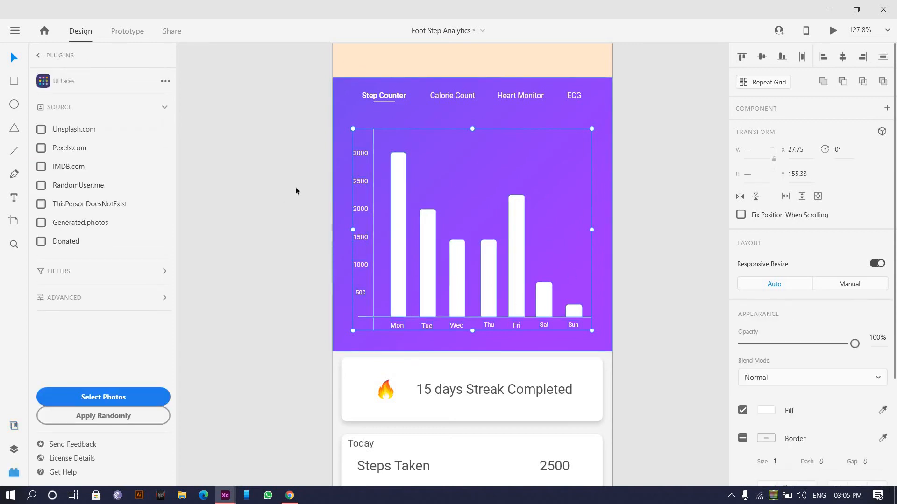
Step: Select all seven chart bars together and set their fill to the copied colour #D8E1FF
left_click_drag(630, 305, 379, 249)
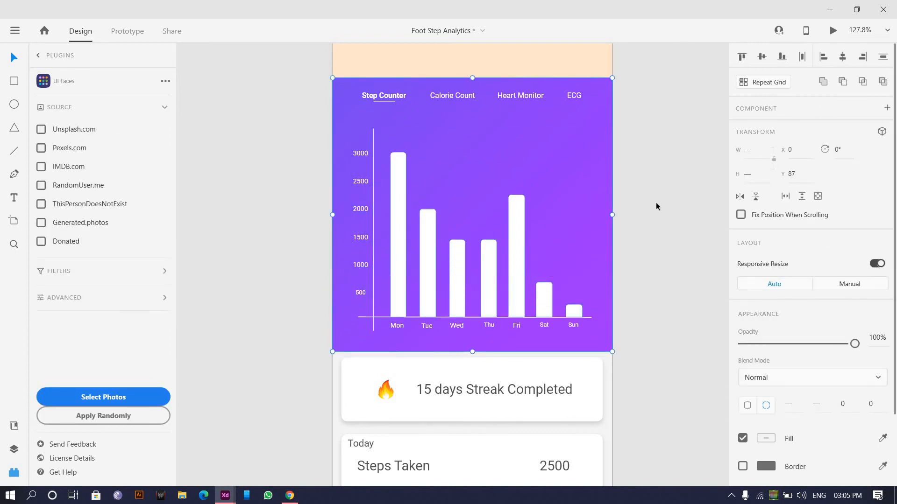
left_click(577, 204)
scroll(762, 383, "down", 3)
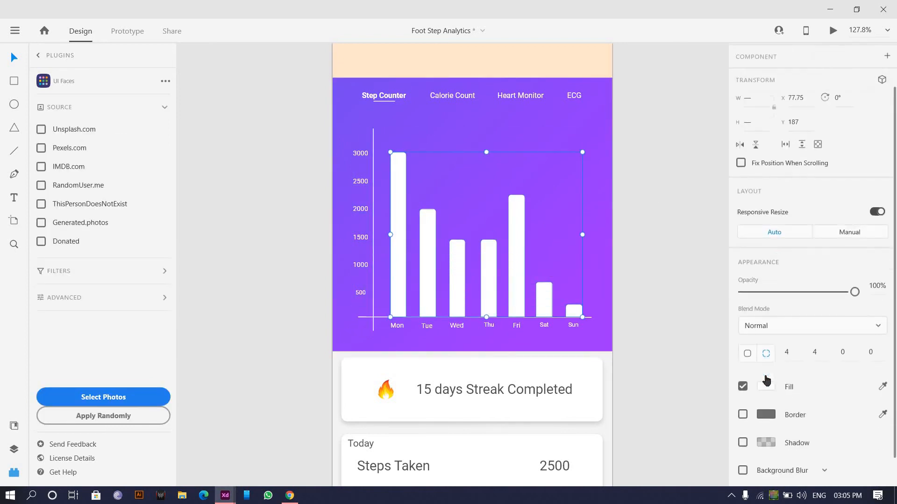
left_click(766, 372)
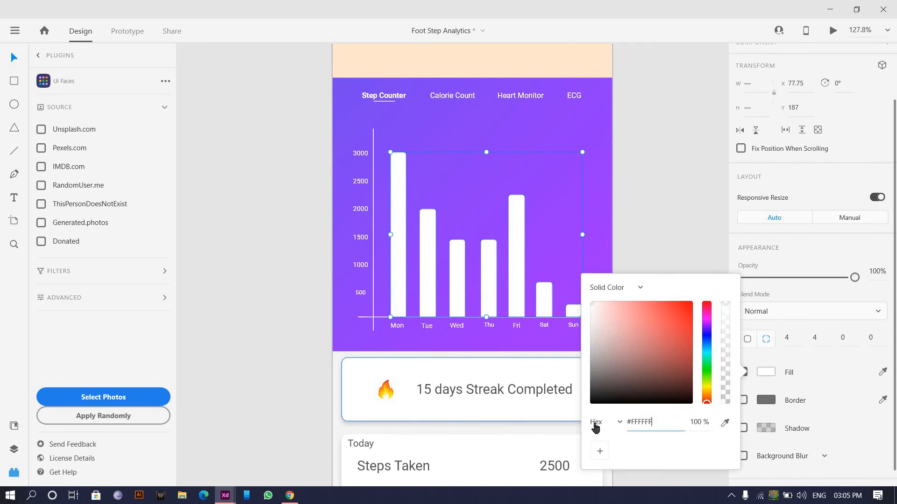
key("Return")
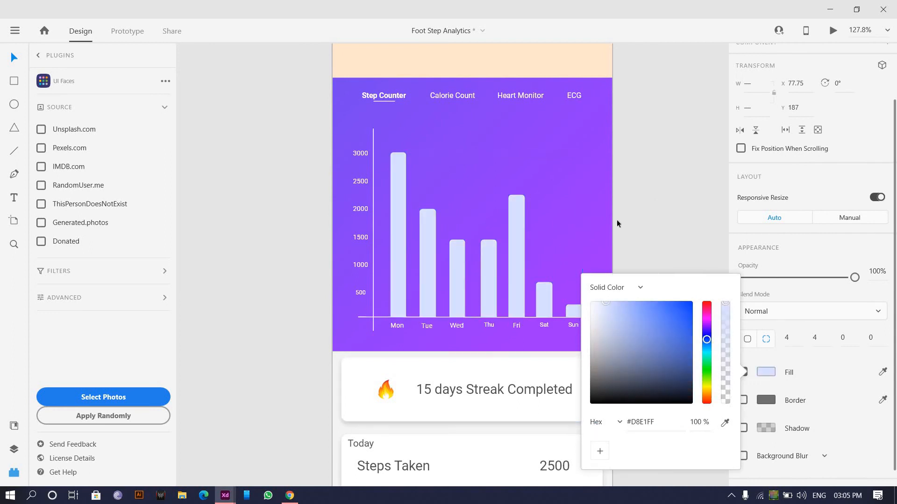
left_click(657, 176)
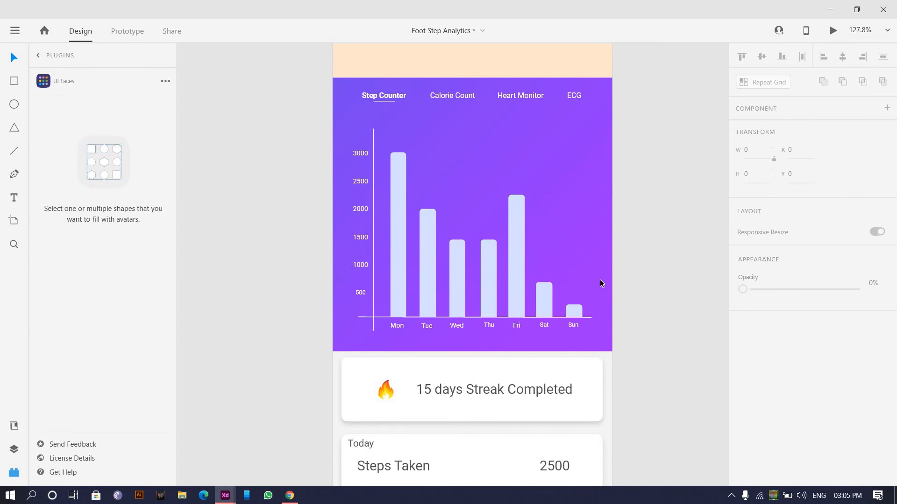
Step: Select both axis lines of the step chart and give them round end caps
scroll(600, 280, "down", 3)
scroll(448, 297, "up", 10)
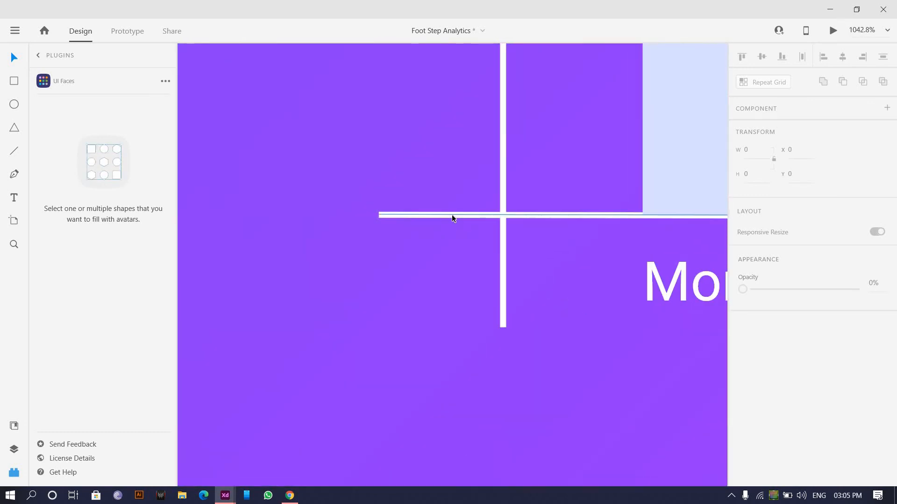
left_click(525, 214)
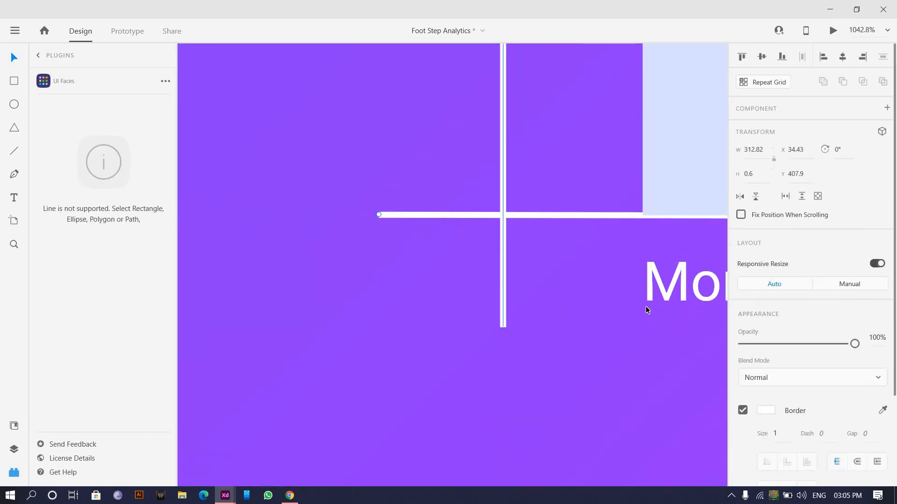
left_click(503, 226, "shift")
scroll(851, 451, "down", 3)
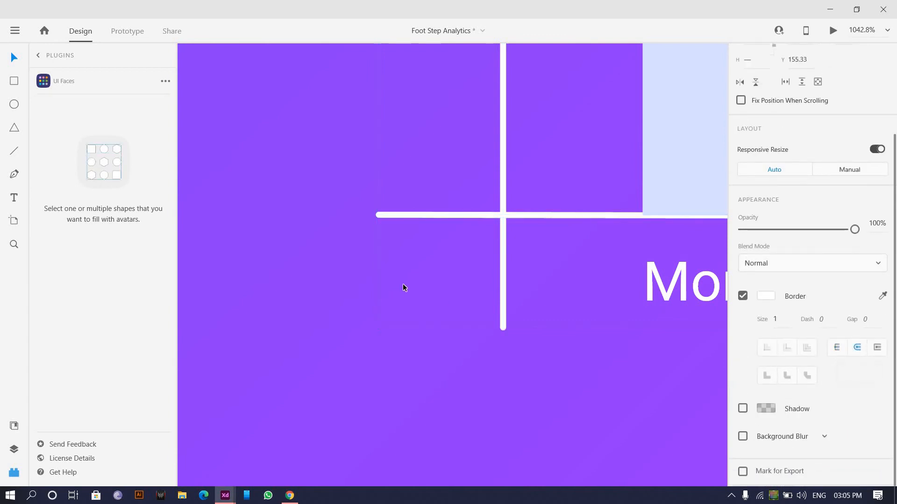
Step: Shorten the vertical axis's lower end and the horizontal axis's left end so both lines meet in one corner
scroll(403, 284, "down", 5)
scroll(471, 257, "up", 2)
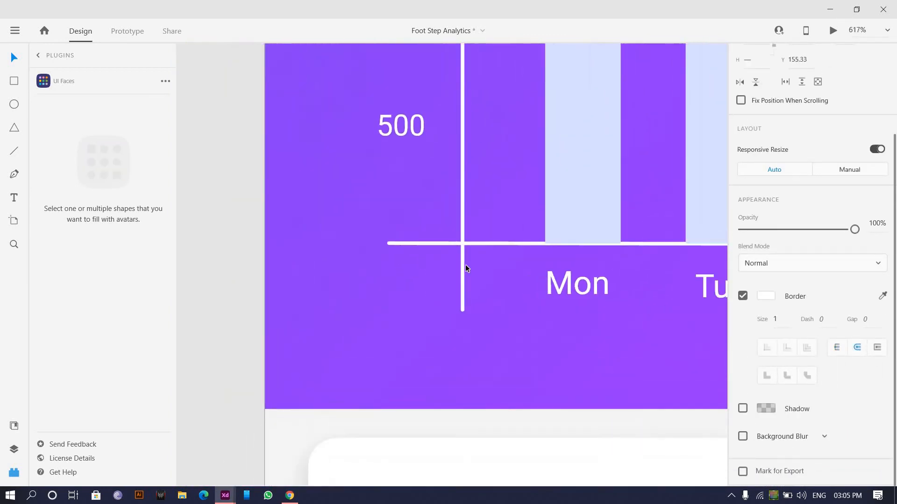
left_click(460, 308)
left_click(462, 253)
left_click_drag(463, 256, 462, 244)
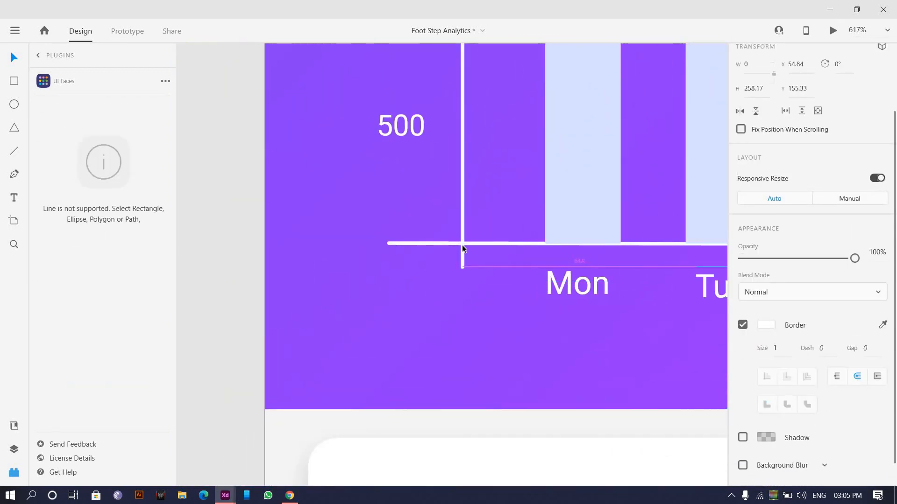
left_click(396, 243)
left_click_drag(388, 243, 463, 250)
scroll(461, 252, "down", 1)
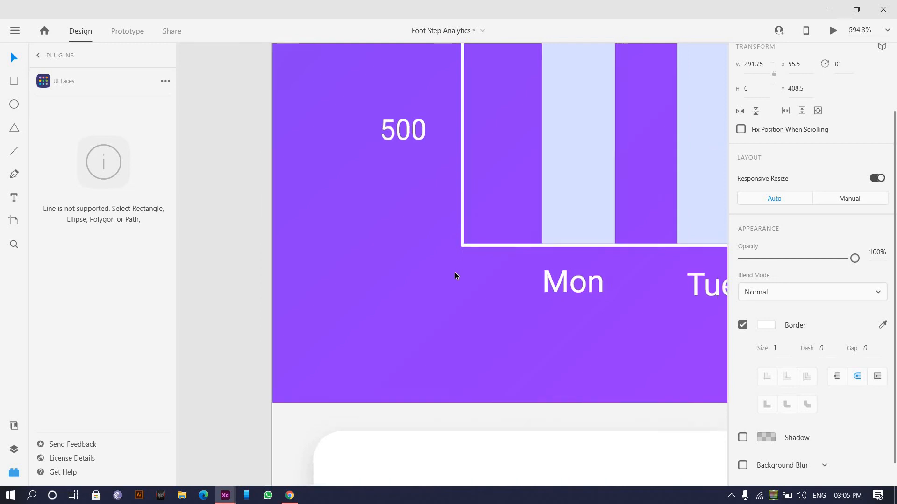
Step: Delete both the vertical and the horizontal axis line of the step chart
left_click(455, 272)
scroll(475, 227, "up", 6)
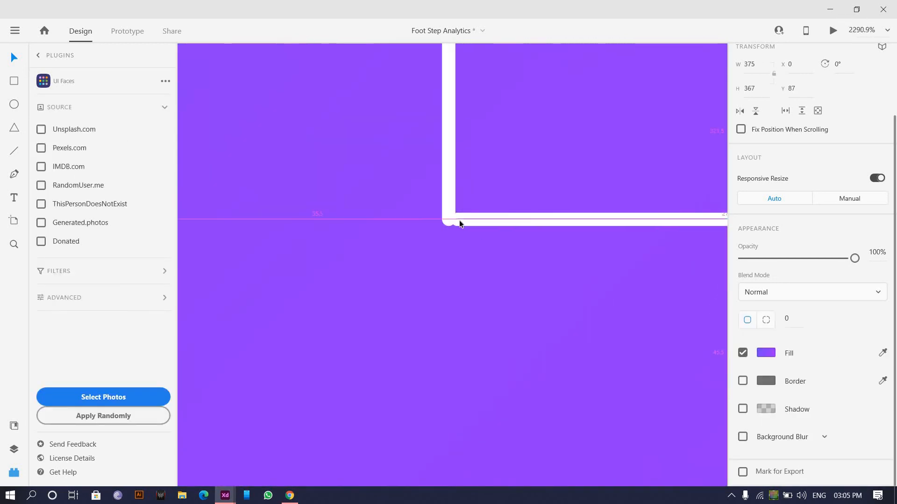
left_click(459, 220)
left_click(447, 201, "shift")
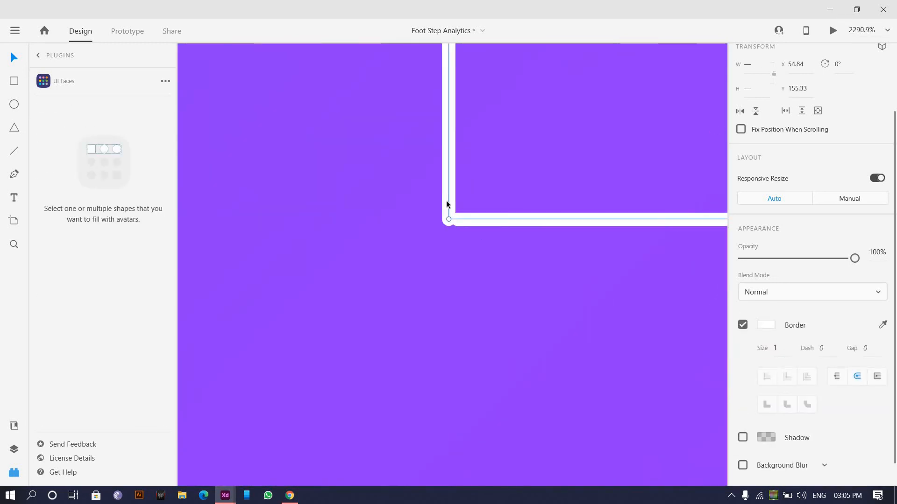
key("Delete")
scroll(497, 186, "down", 1)
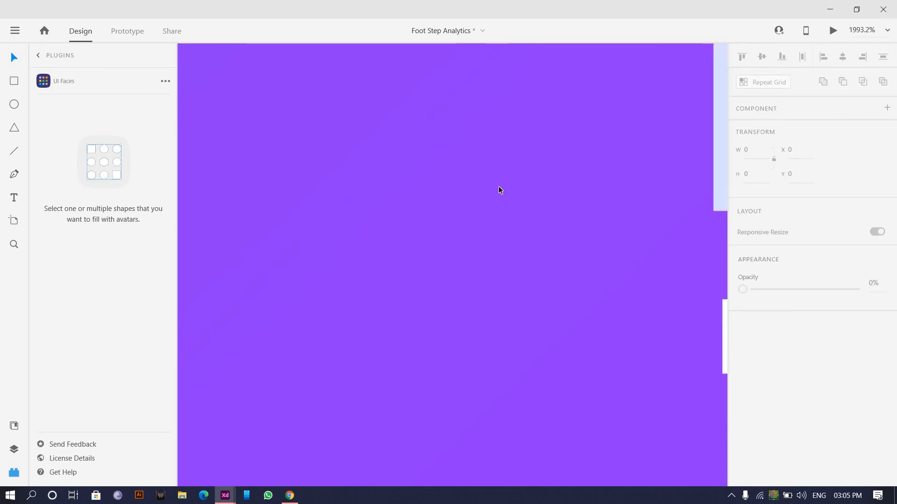
scroll(499, 189, "down", 15)
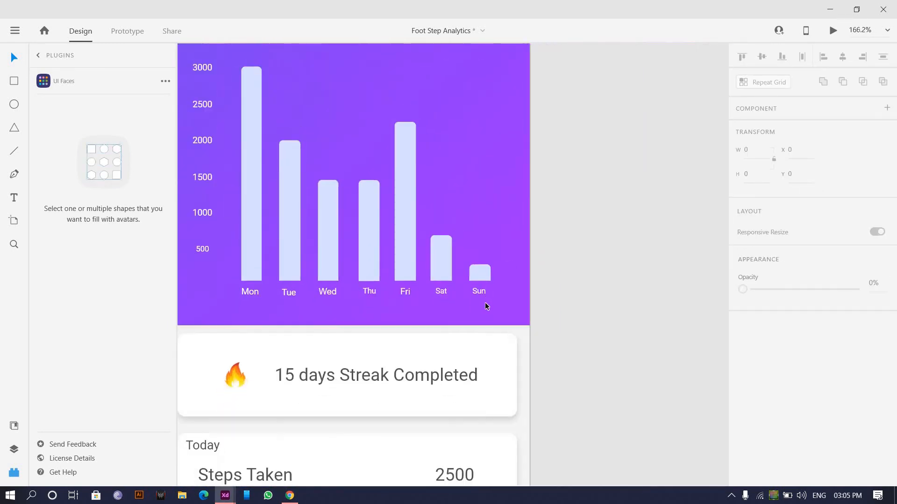
Step: Draw a horizontal baseline about 281 px wide with the Pen tool along the bottom of the bars, from Sun to before Mon
left_click(18, 177)
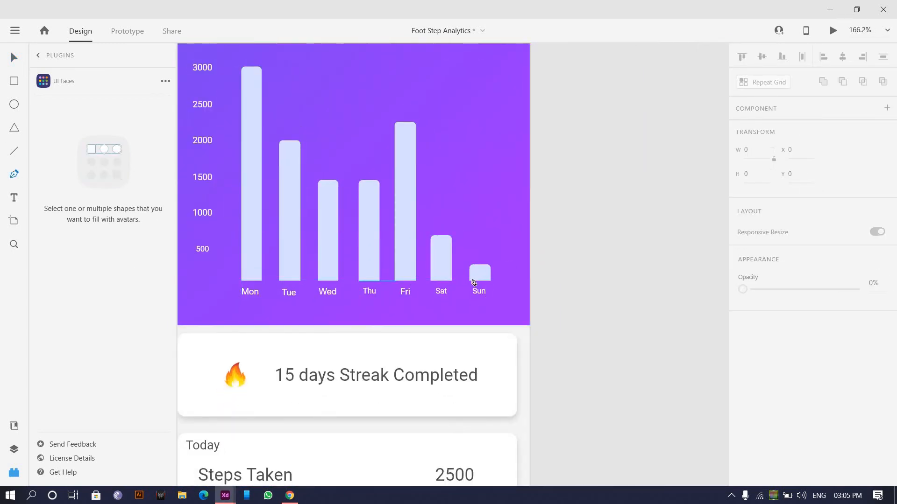
left_click(496, 281)
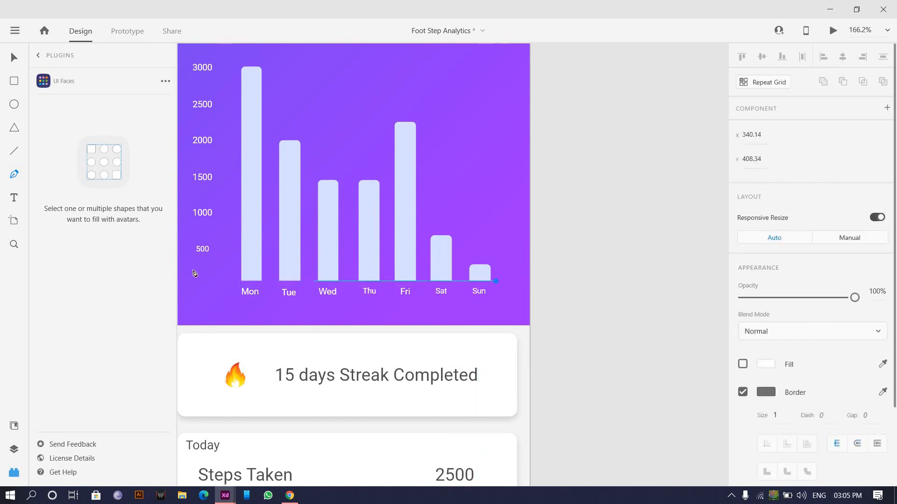
left_click(227, 251, "shift")
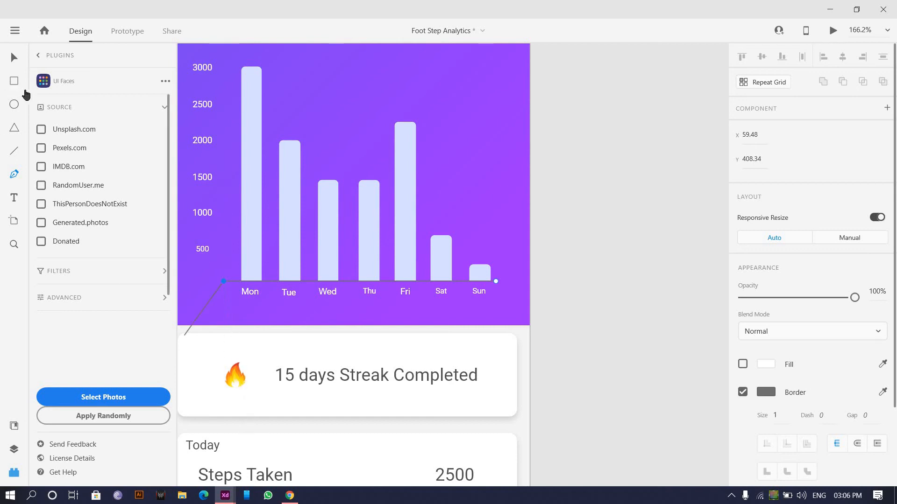
left_click(15, 57)
left_click(623, 370)
scroll(376, 266, "up", 6)
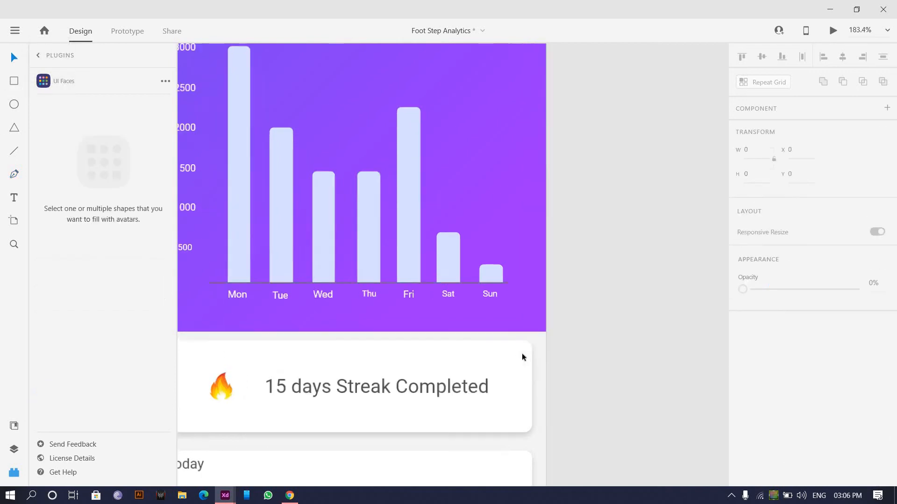
left_click(513, 312)
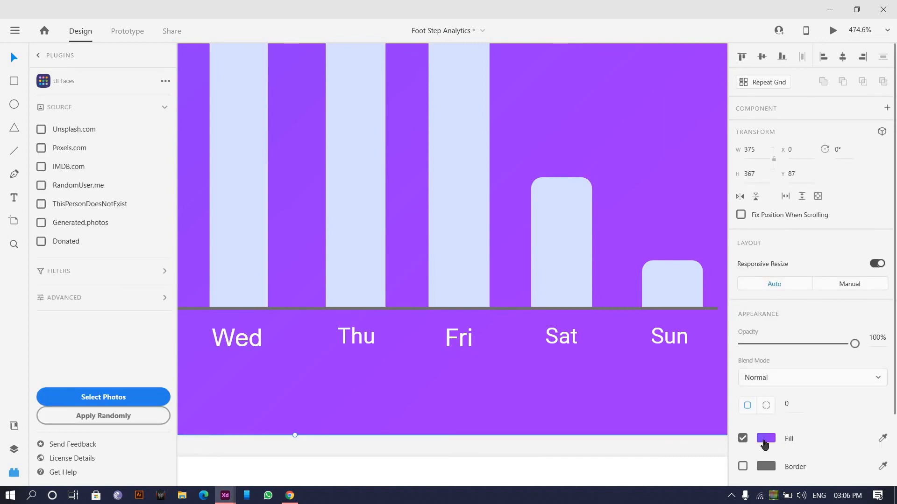
left_click(776, 443)
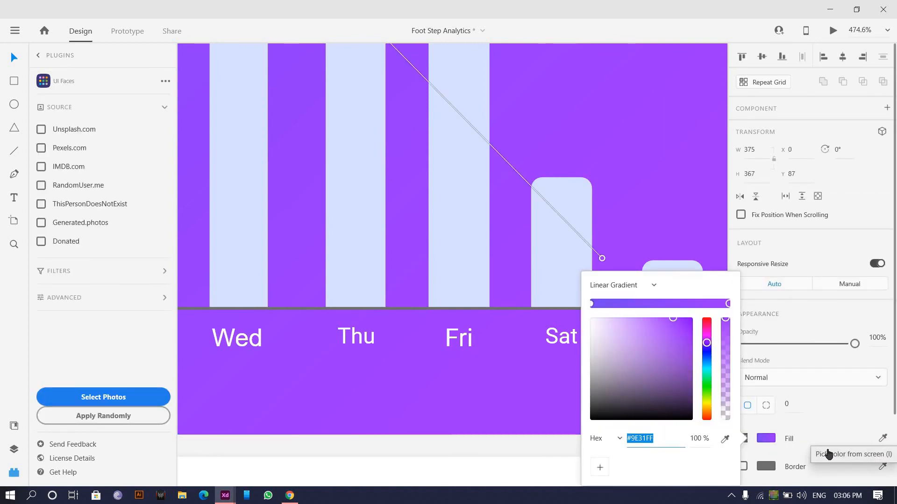
left_click(509, 311)
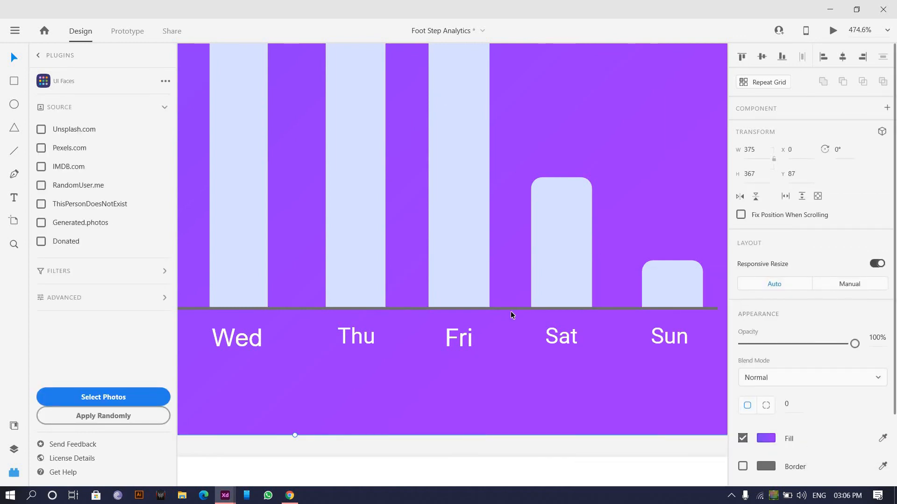
left_click(547, 463)
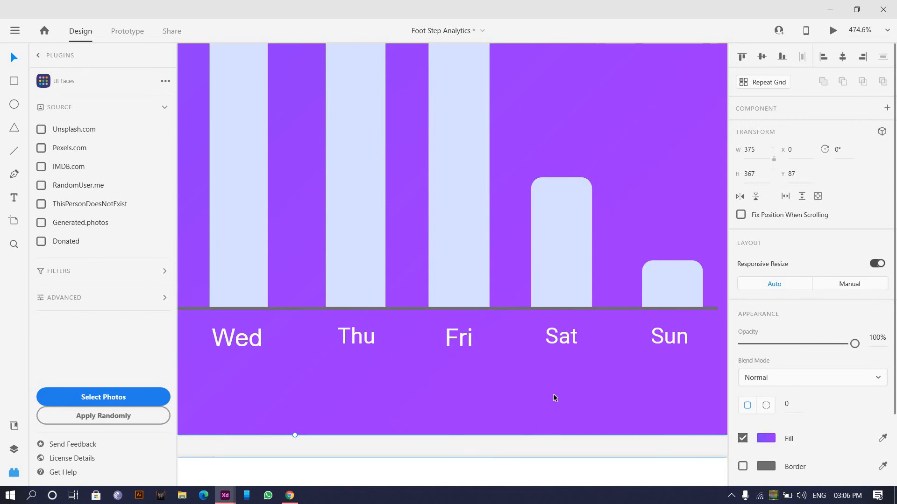
Step: Set the new baseline's border colour to the light blue sampled from the Sat bar
scroll(579, 345, "up", 5)
scroll(650, 296, "up", 1)
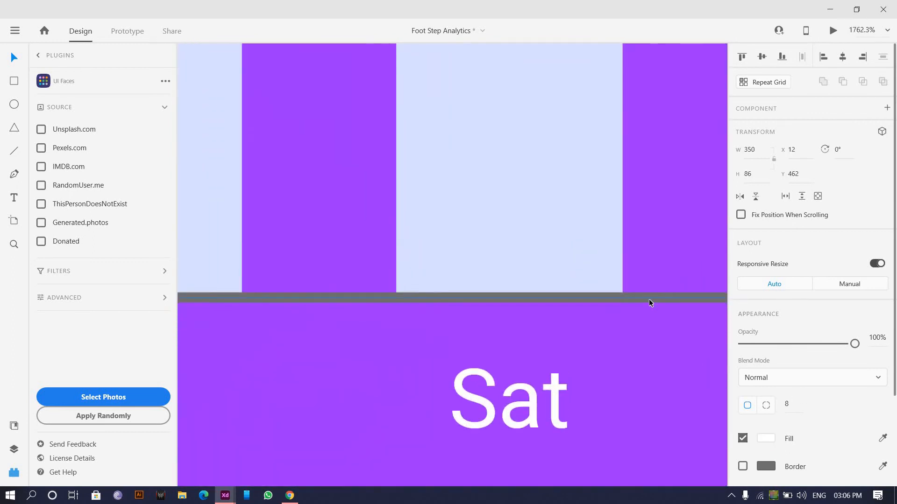
left_click(649, 298)
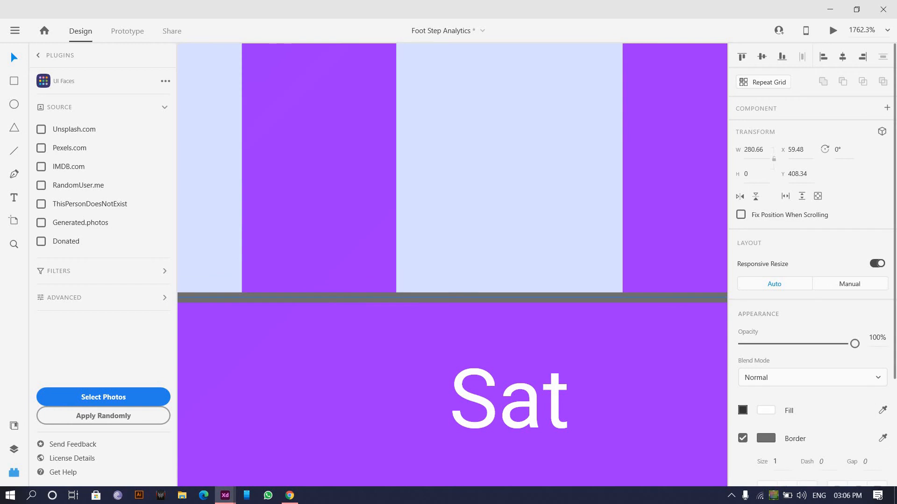
left_click(882, 438)
left_click(554, 120)
Step: Examine the recoloured step chart with its new baseline and the cards further down the mobile screen
scroll(556, 236, "down", 5)
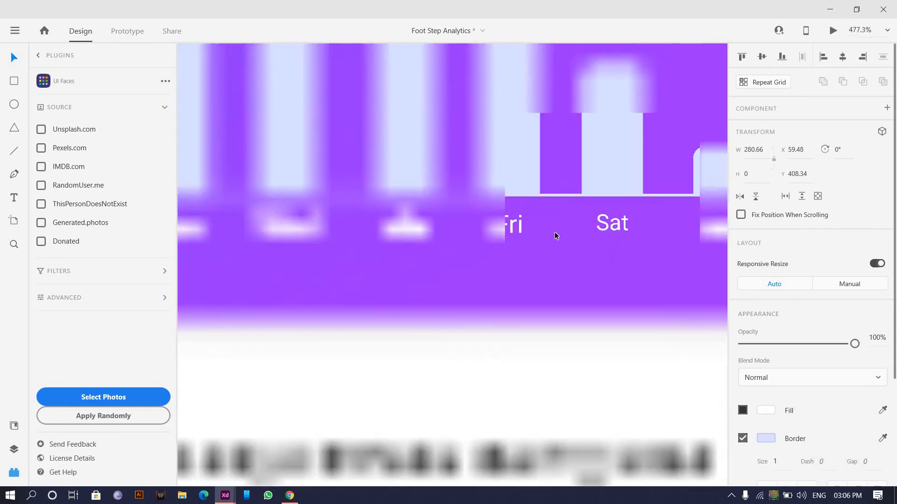
scroll(556, 236, "down", 5)
scroll(481, 226, "up", 3)
scroll(447, 225, "down", 3)
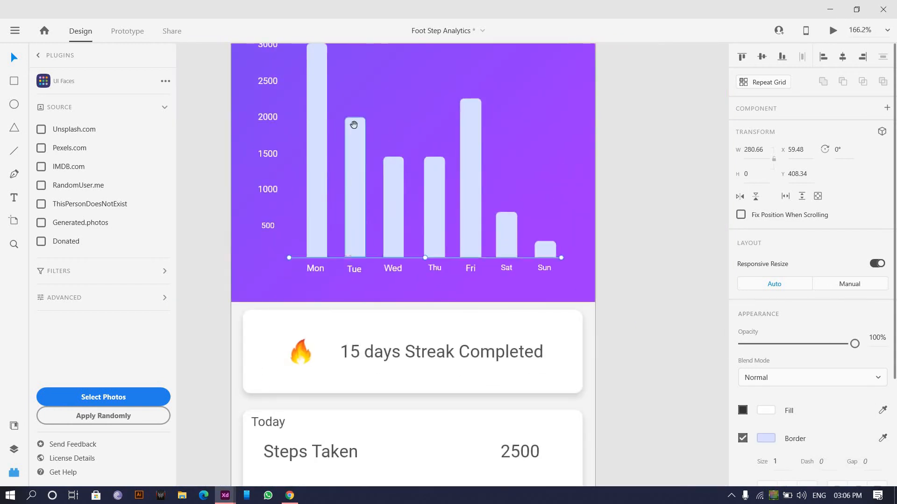
scroll(344, 143, "down", 3)
left_click_drag(291, 54, 340, 94)
scroll(347, 156, "up", 4)
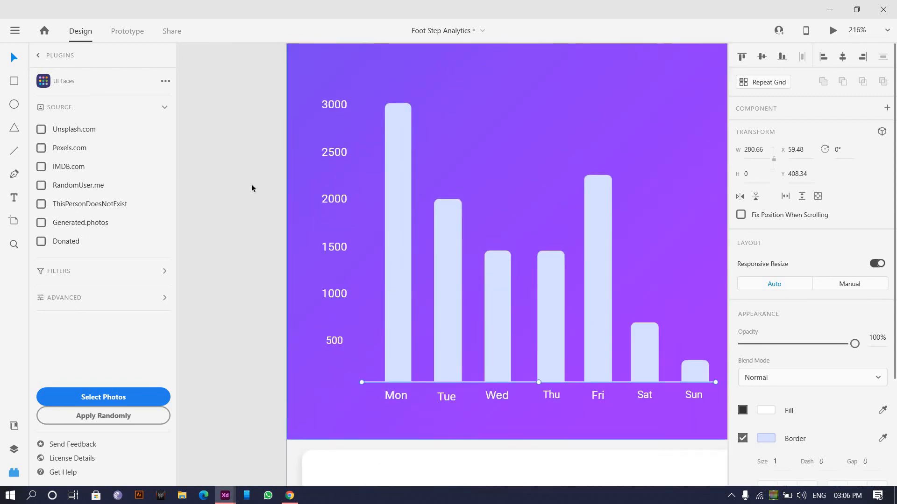
scroll(430, 262, "down", 4)
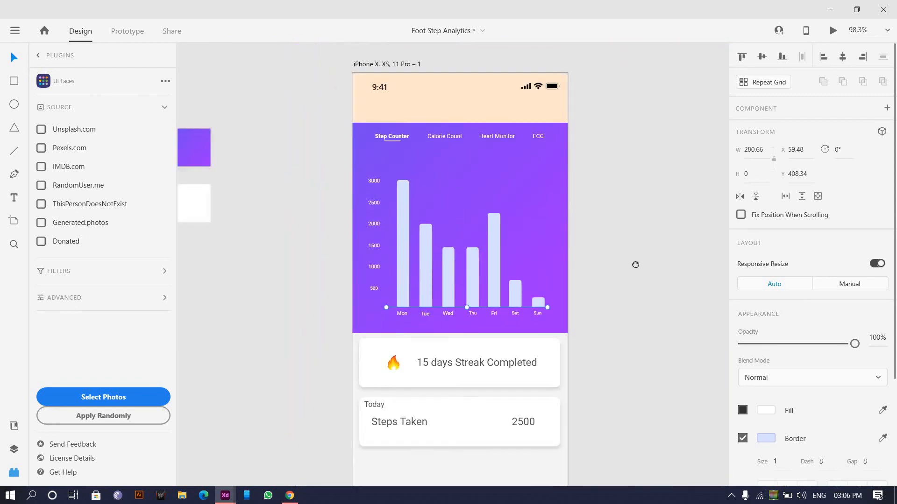
scroll(477, 329, "down", 3)
scroll(470, 330, "up", 3)
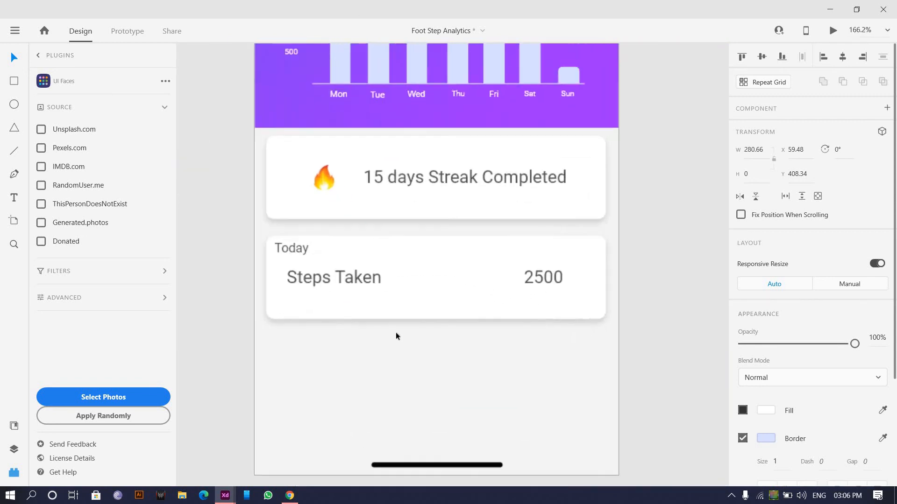
Step: Switch to the iOS 12 GUI file and inspect the price button on the App Page screen as a button reference
scroll(405, 354, "down", 5)
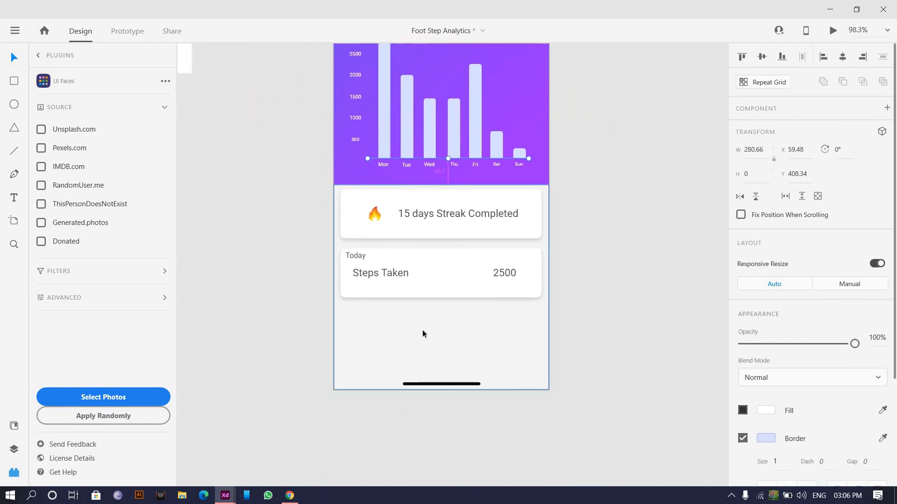
scroll(420, 328, "up", 5)
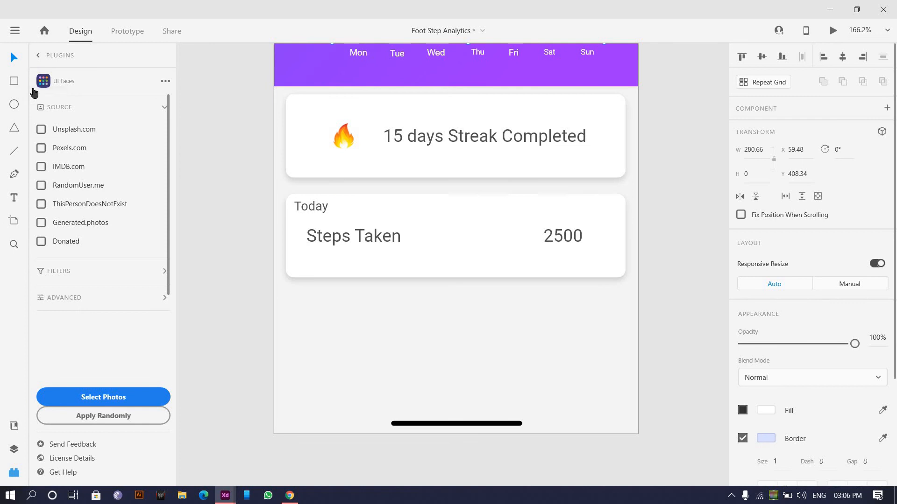
left_click(14, 80)
mouse_move(216, 492)
left_click(285, 424)
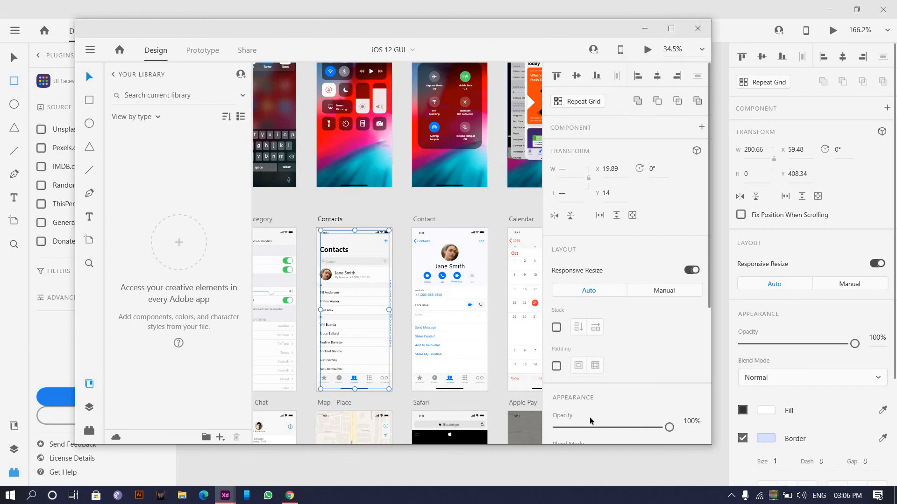
left_click(671, 29)
scroll(375, 306, "down", 3)
scroll(374, 306, "up", 10)
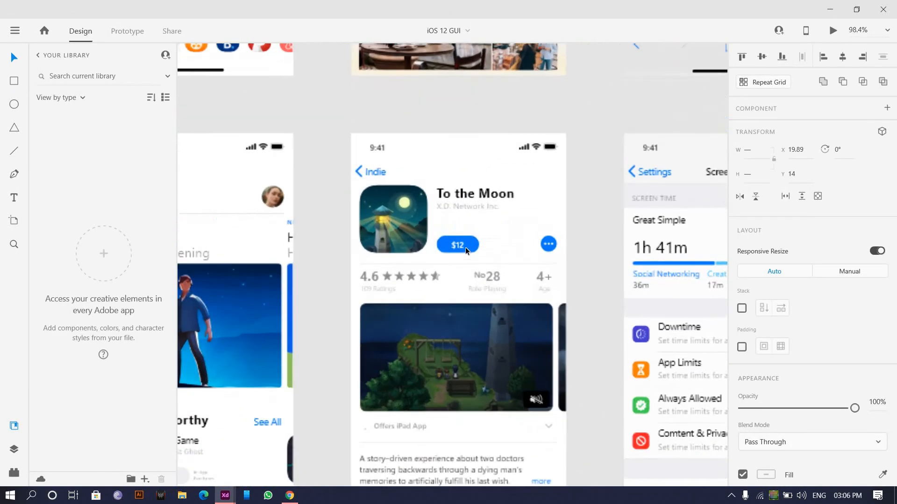
left_click(466, 248)
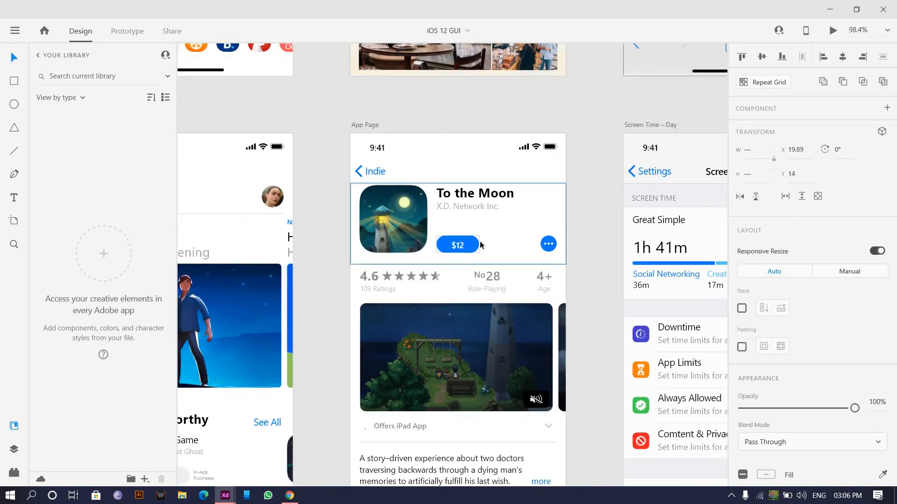
scroll(482, 237, "down", 5)
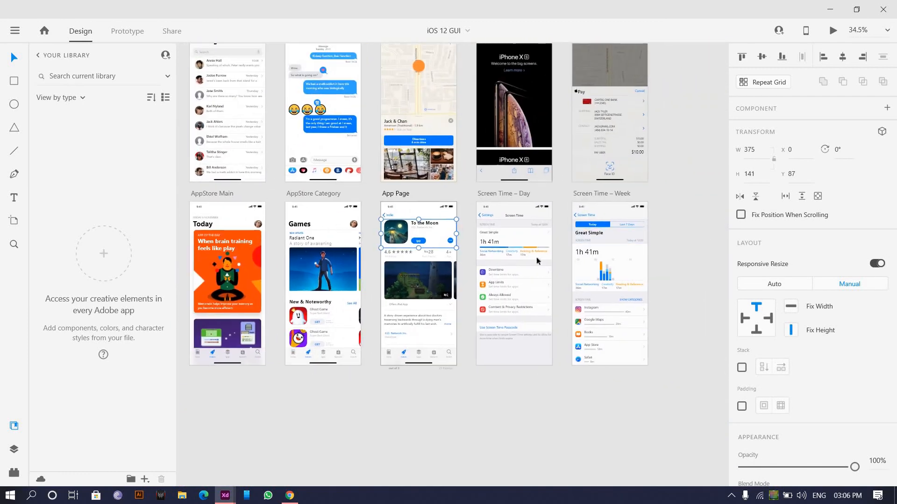
Step: Examine the wide Directions button on the map place screen and compare it with the neighbouring iOS screens
scroll(405, 187, "down", 4)
scroll(417, 135, "up", 5)
scroll(417, 134, "up", 4)
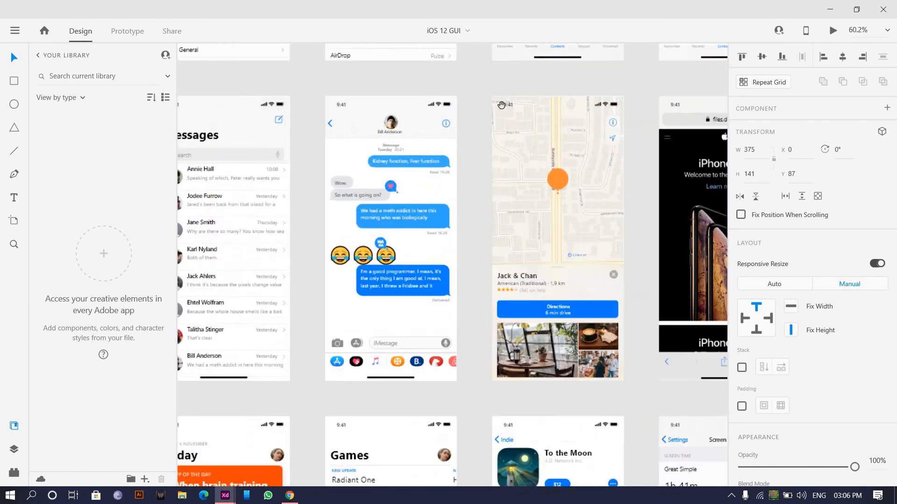
scroll(467, 163, "down", 4)
scroll(529, 195, "up", 8)
scroll(534, 181, "up", 4)
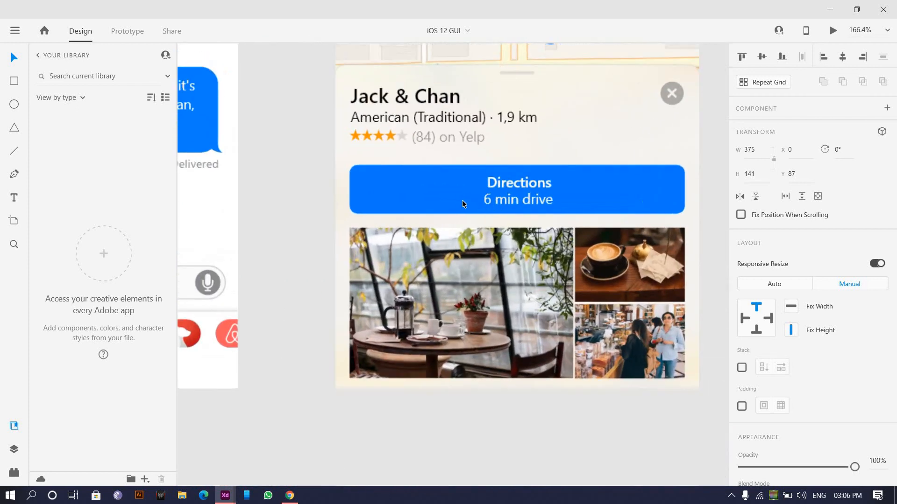
double_click(446, 193)
scroll(446, 193, "down", 2)
scroll(616, 175, "down", 10)
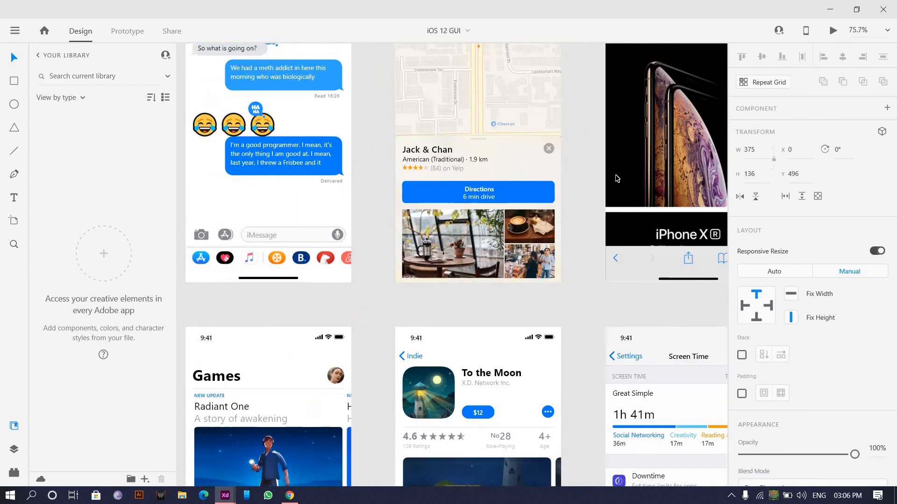
Step: Return to the Foot Step Analytics file and draw a rectangle 350 by 53 px below the Steps Taken card, matching the card's width
key("alt+Tab")
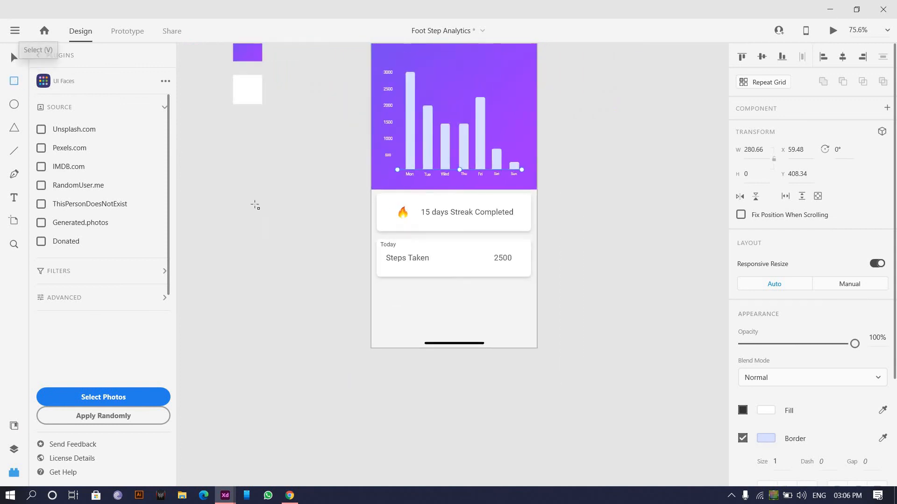
scroll(438, 290, "up", 4)
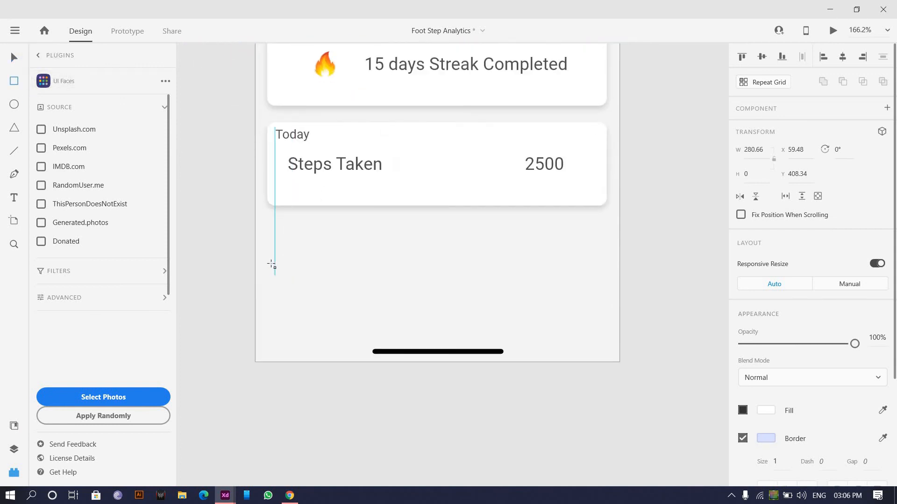
left_click_drag(267, 263, 603, 315)
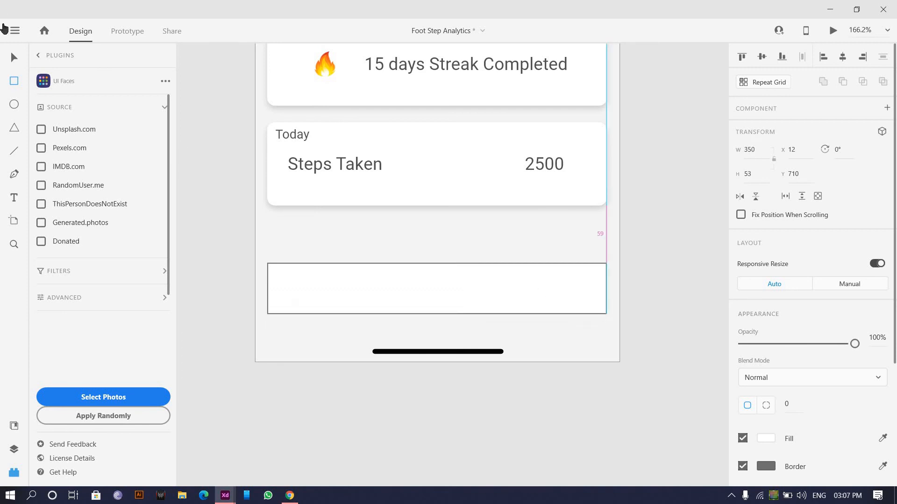
left_click(13, 57)
Step: Round the new rectangle's corners by about 9 px and fill it with the purple sampled from the chart background
scroll(253, 265, "up", 3)
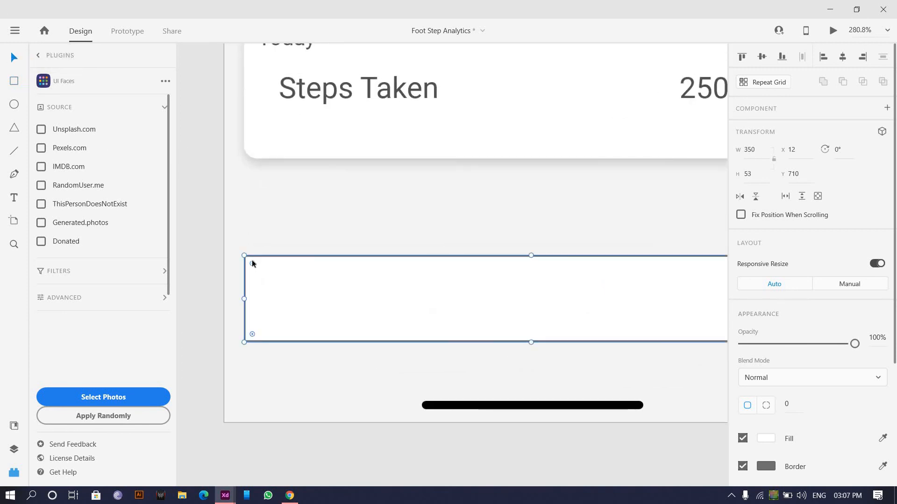
left_click_drag(252, 263, 259, 262)
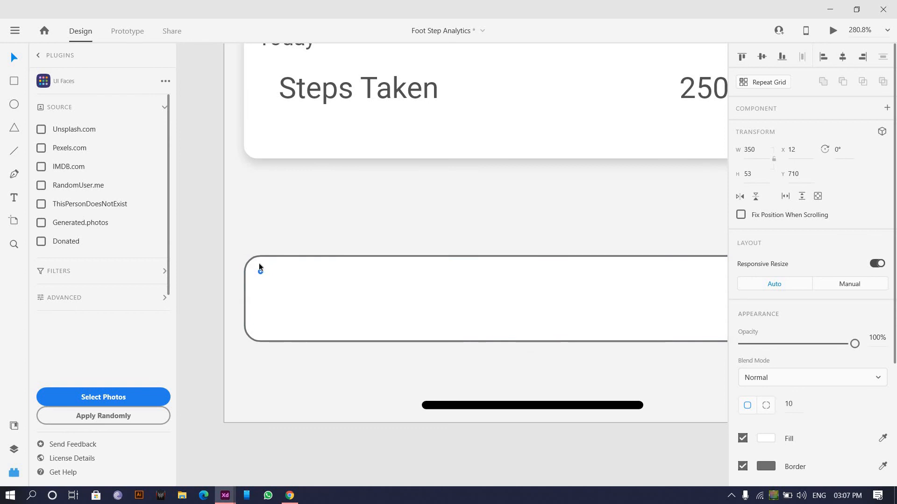
scroll(260, 266, "down", 6)
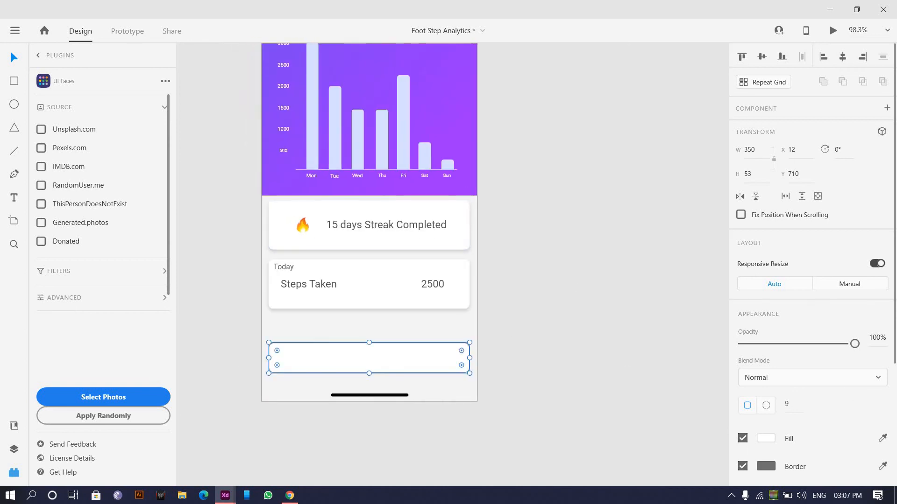
left_click(882, 438)
left_click(275, 55)
Step: Try filling the peach header bar with the purple sampled from the chart background, lightened to #F3EFFF
scroll(495, 116, "down", 4)
left_click(415, 218)
scroll(373, 187, "up", 5)
scroll(310, 231, "up", 5)
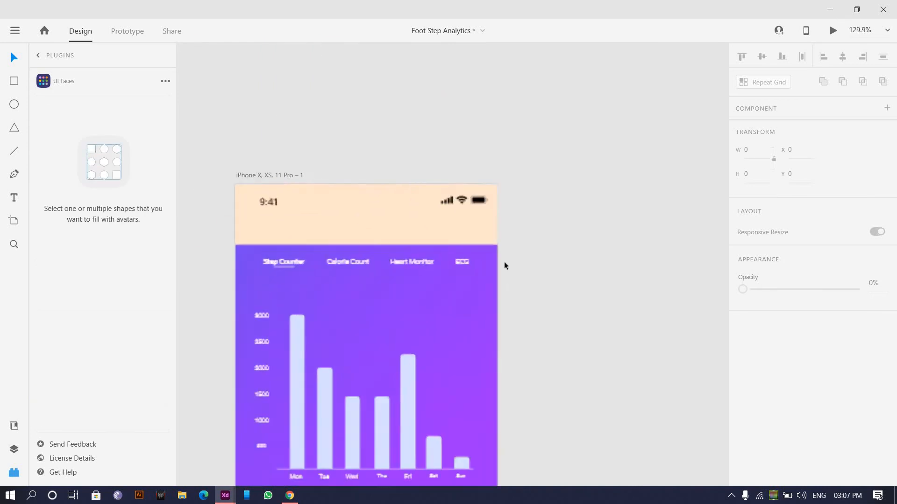
scroll(488, 269, "down", 5)
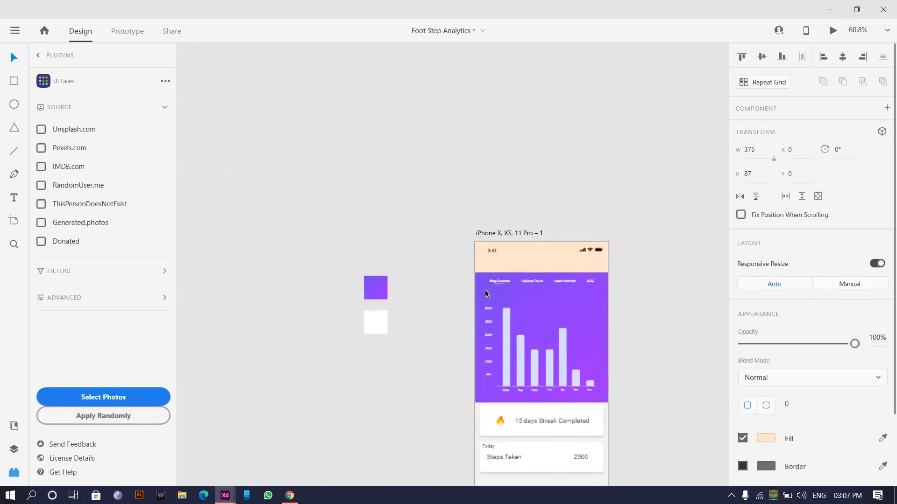
scroll(485, 293, "up", 10)
left_click(882, 438)
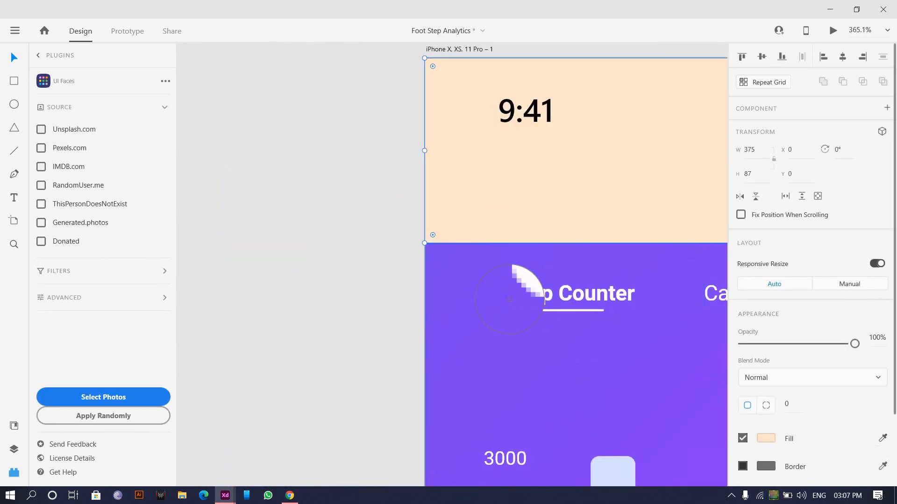
left_click(445, 265)
left_click(766, 438)
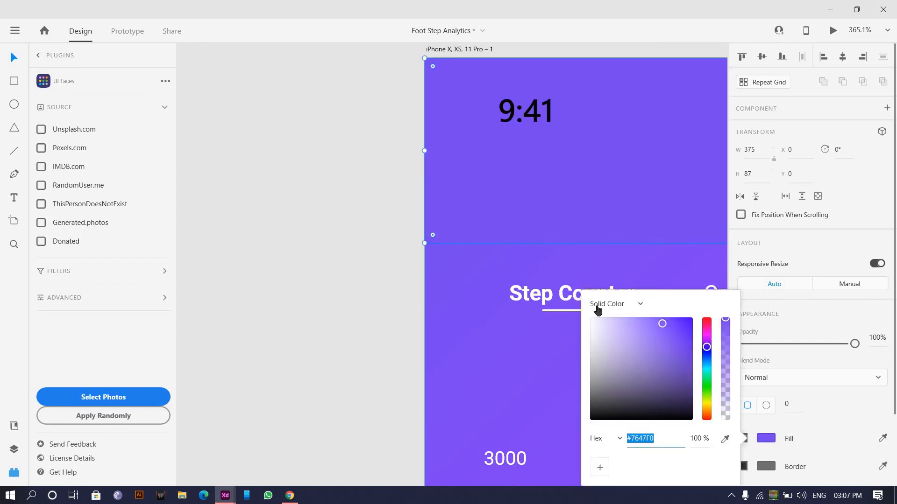
left_click(597, 320)
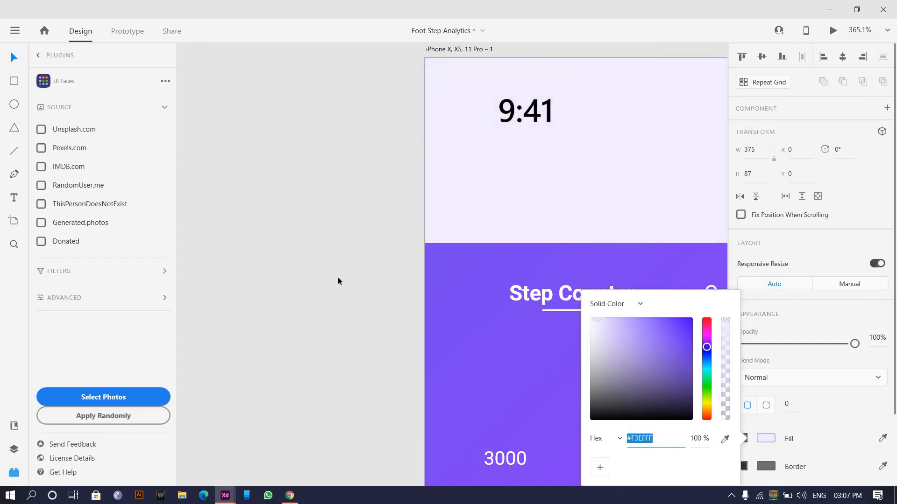
scroll(340, 271, "down", 4)
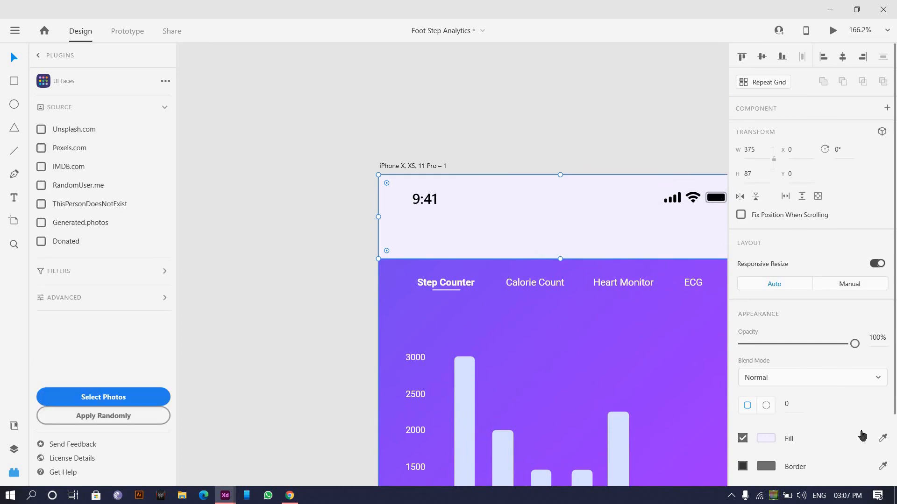
Step: Set the header bar's fill to the light blue sampled from the Mon bar of the step chart
left_click(883, 438)
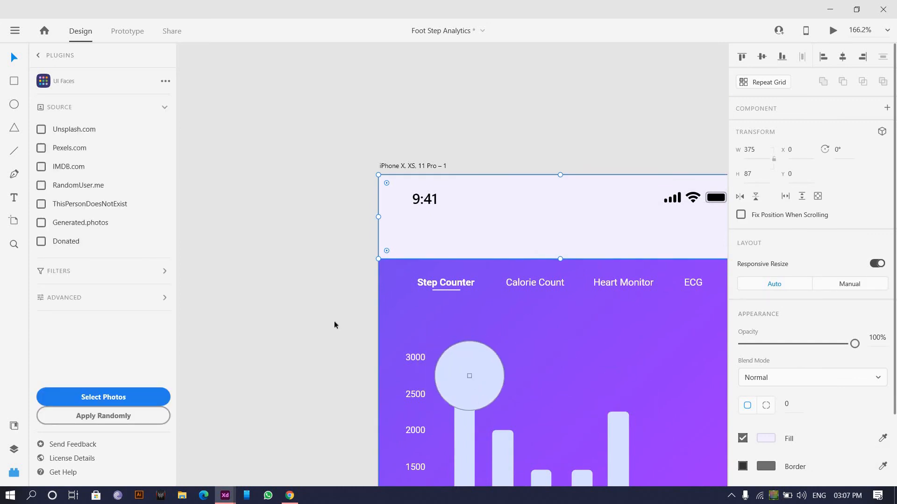
left_click(467, 375)
scroll(209, 310, "down", 4)
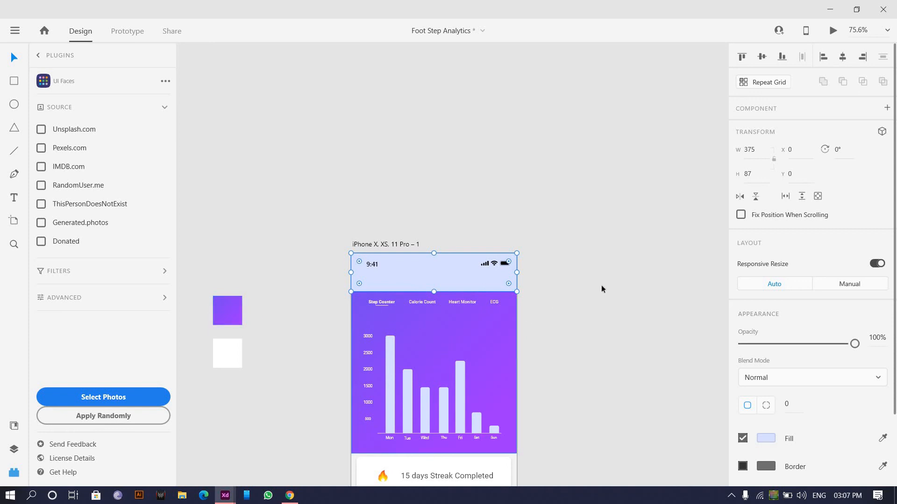
left_click(523, 310)
Step: Move the streak card and the Today card with their contents down together, so the upper card starts at Y 472
scroll(568, 374, "down", 1)
scroll(448, 341, "down", 5)
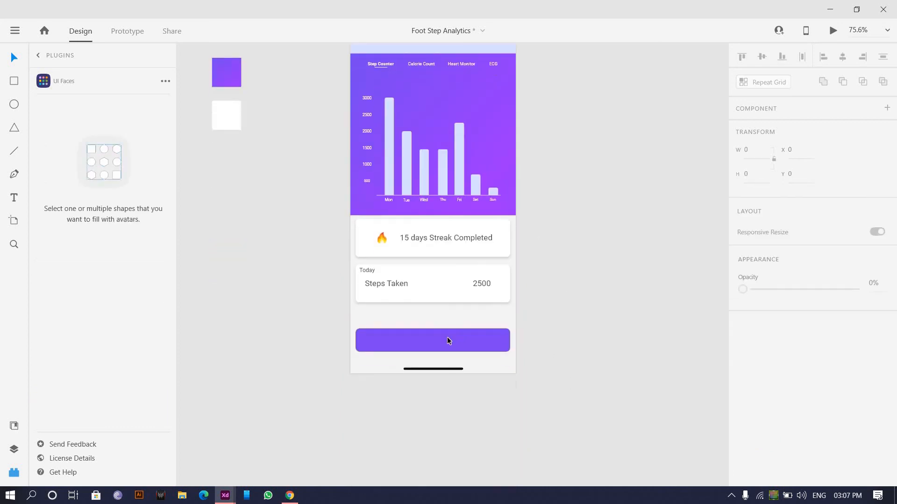
scroll(346, 334, "up", 2)
scroll(402, 280, "down", 1)
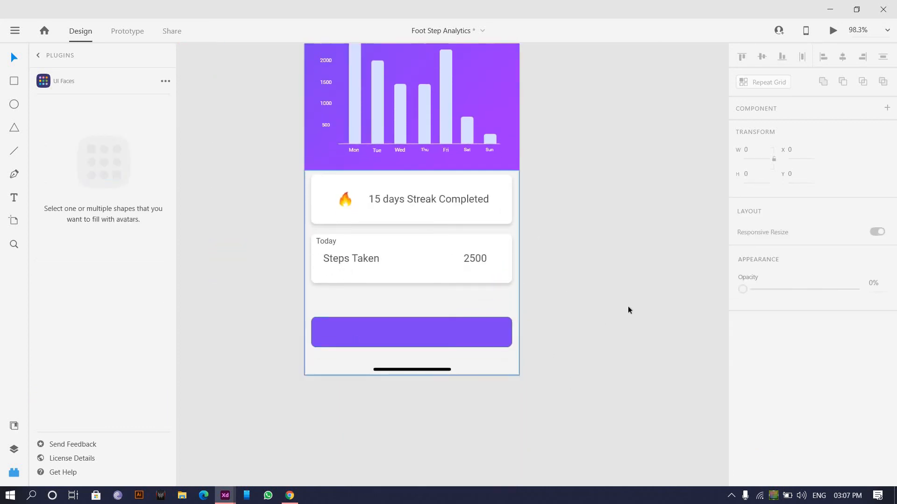
mouse_move(317, 187)
left_mouse_down()
mouse_move(626, 307)
mouse_move(626, 293)
left_mouse_up()
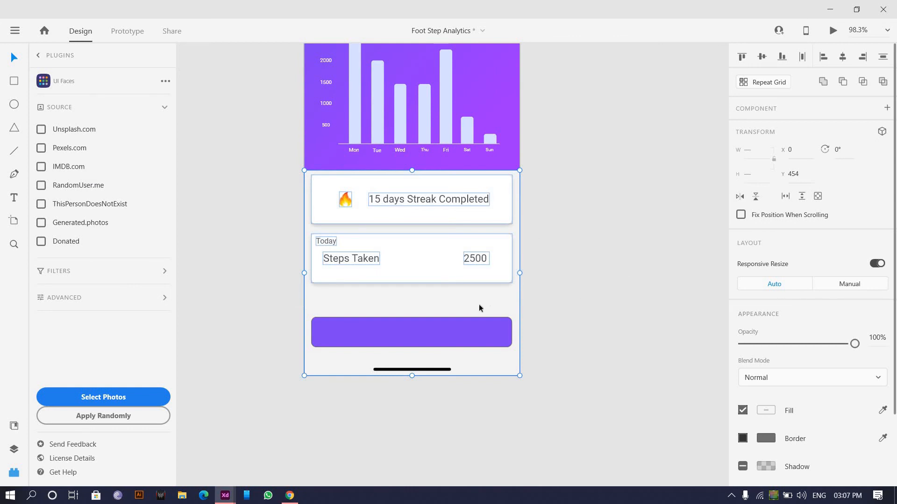
left_click_drag(428, 255, 428, 258)
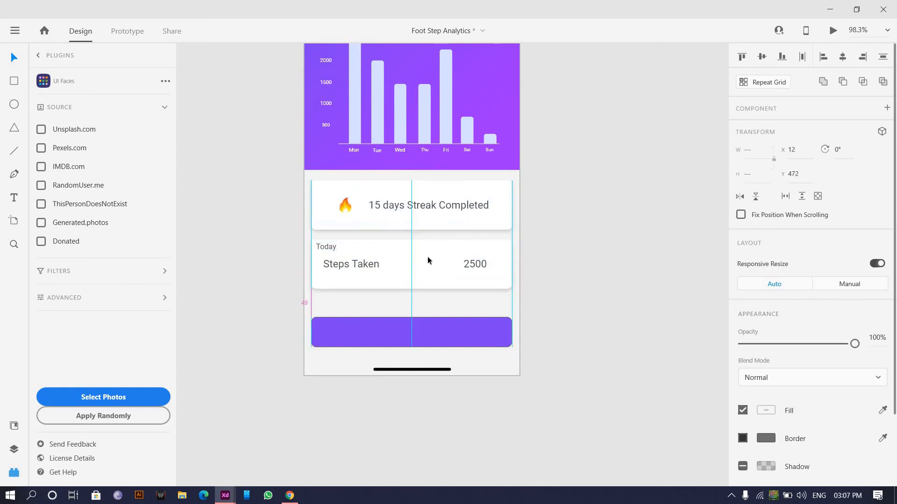
scroll(427, 257, "down", 4)
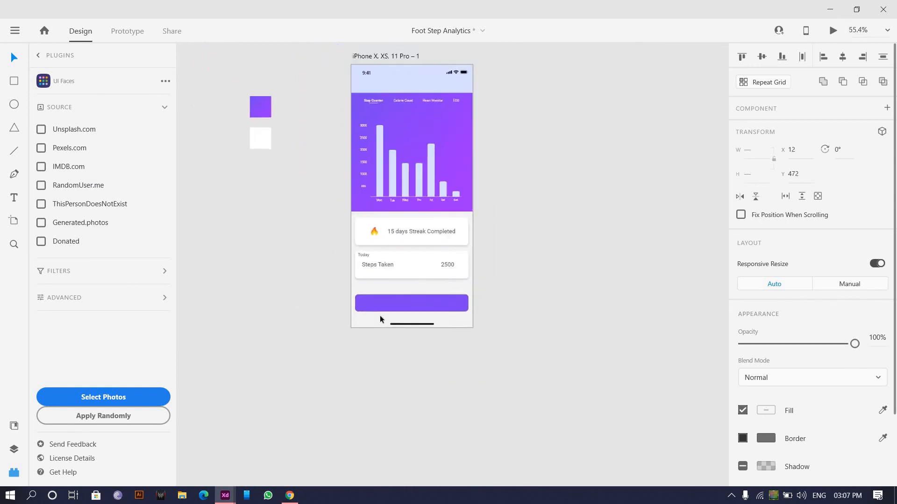
Step: Add the centred text label "Share this with your Friends" on the purple button
scroll(380, 315, "up", 6)
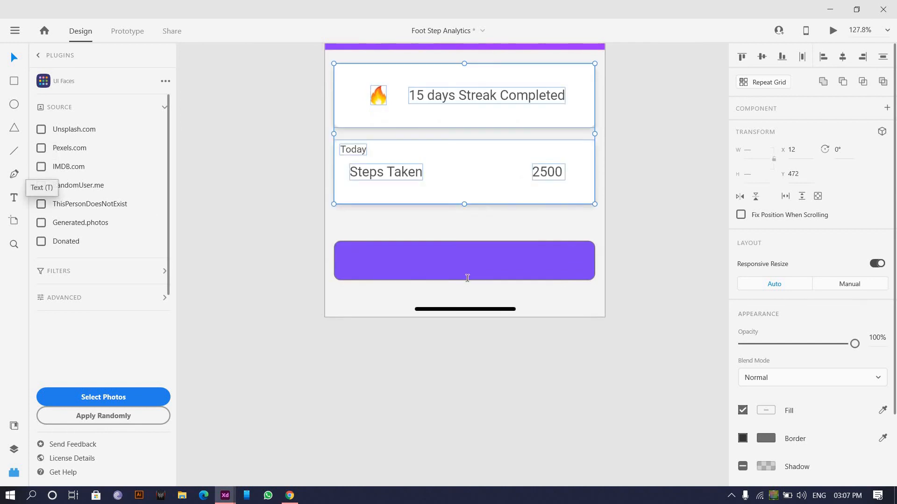
key("t")
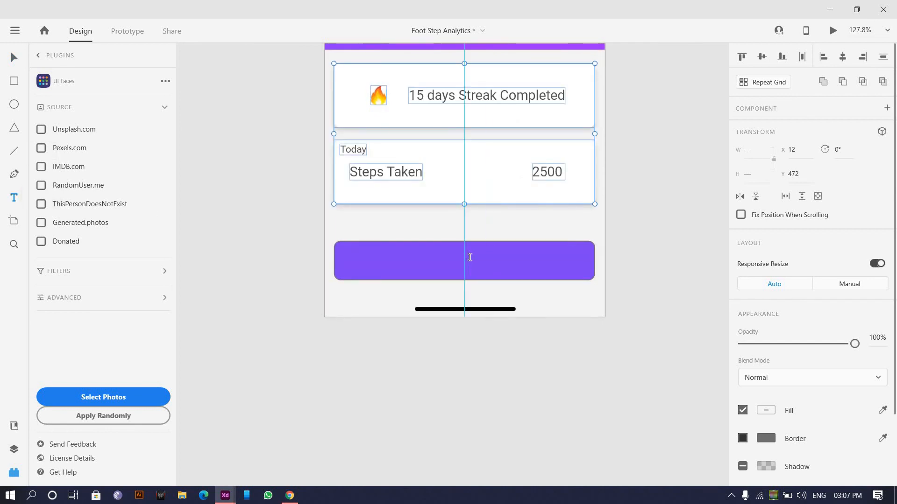
left_click(465, 262)
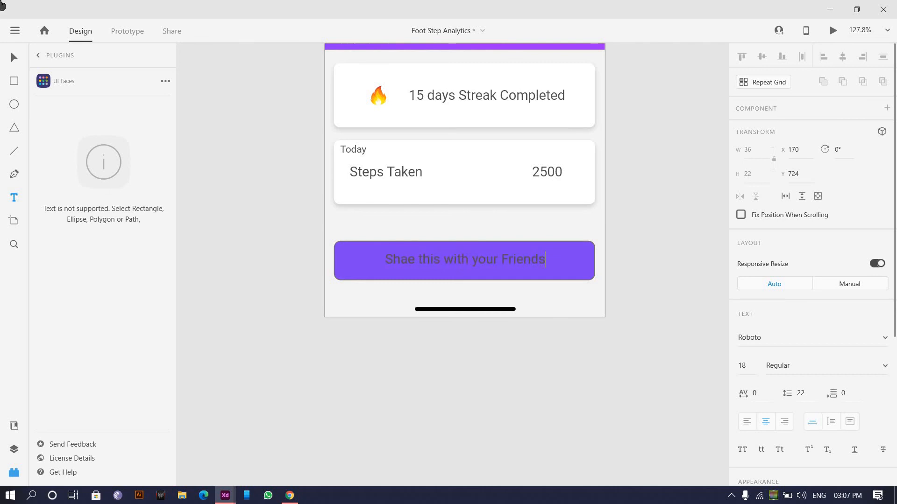
left_click(6, 57)
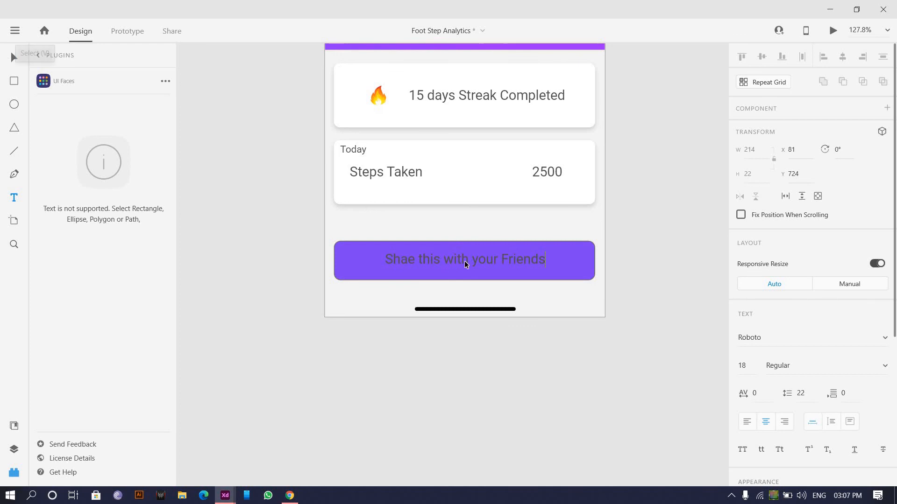
double_click(408, 258)
left_click(408, 258)
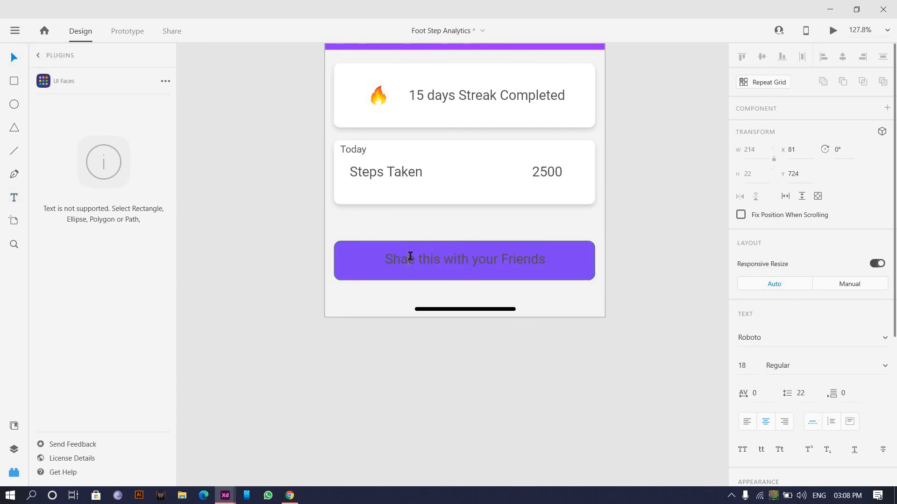
type("r")
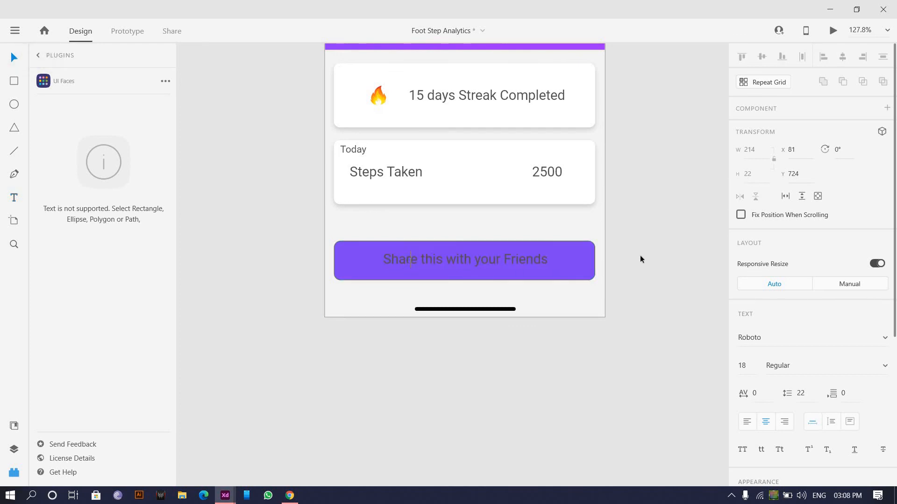
key("Escape")
scroll(779, 355, "down", 4)
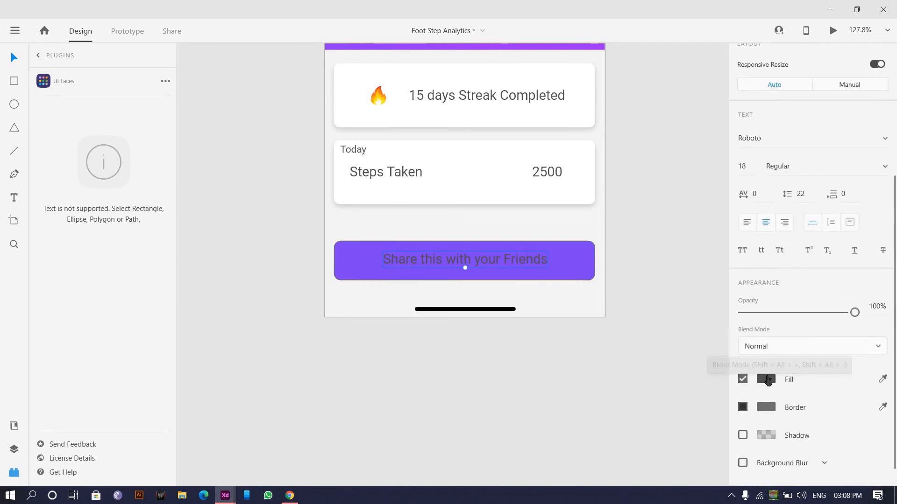
Step: Set the fill of the "Share this with your Friends" label to white, #FFFFFF
left_click(766, 379)
left_click_drag(617, 304, 4, 60)
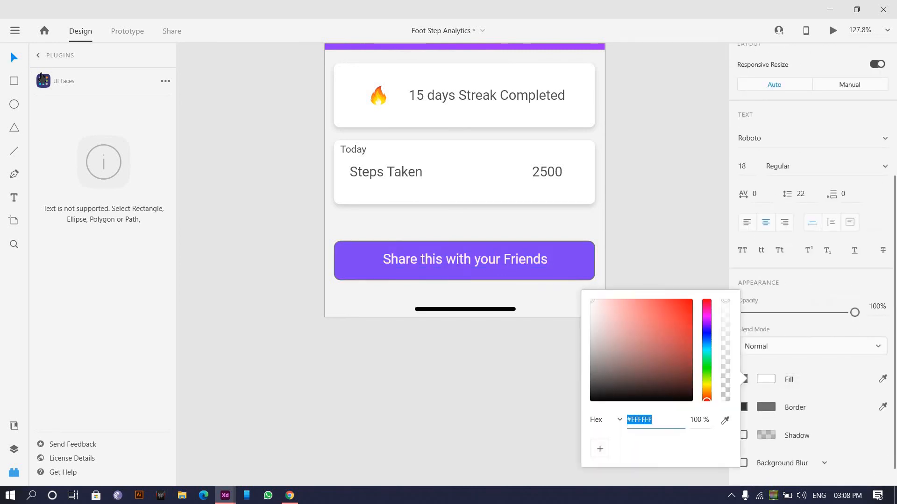
left_click(35, 57)
Step: Search the Icons 4 Design plugin for "Share" and insert the Feather share-2 icon
left_click(39, 57)
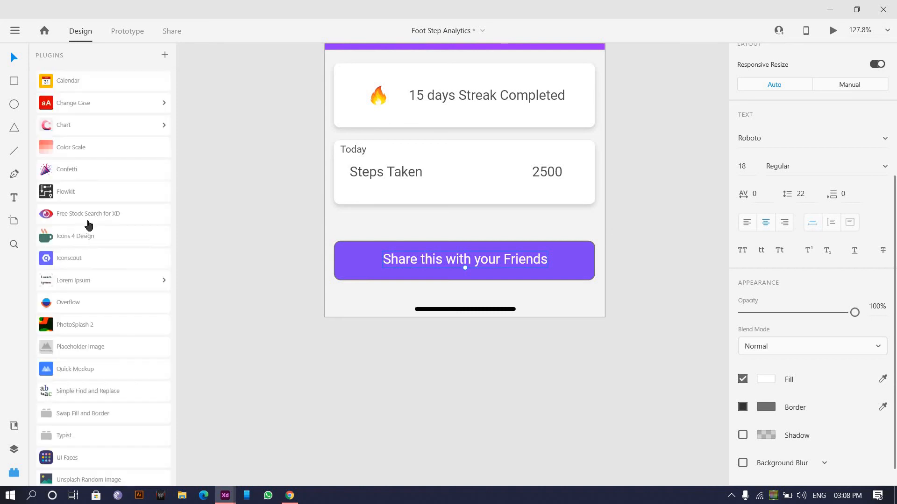
left_click(94, 236)
left_click(91, 115)
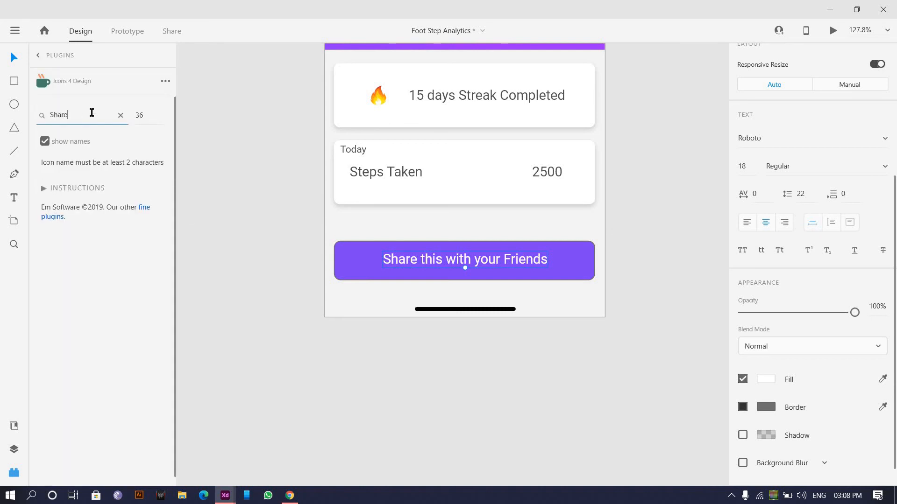
key("Return")
scroll(66, 271, "down", 2)
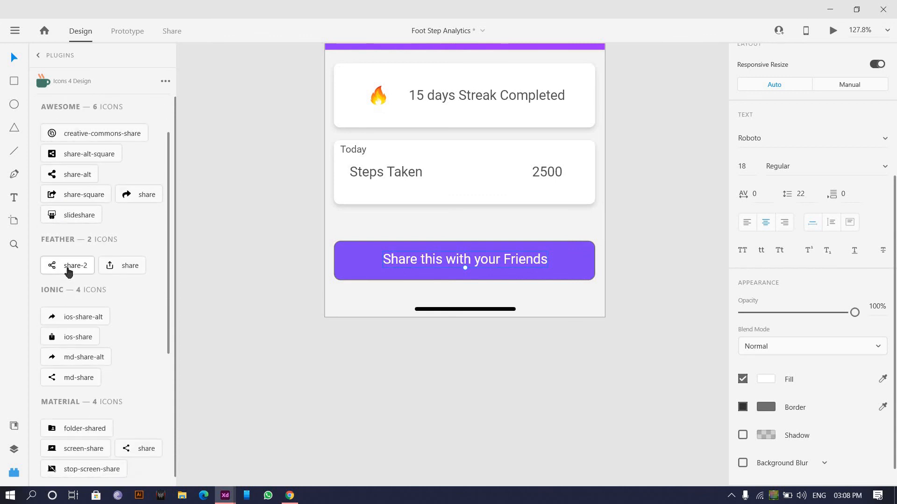
left_click(98, 269)
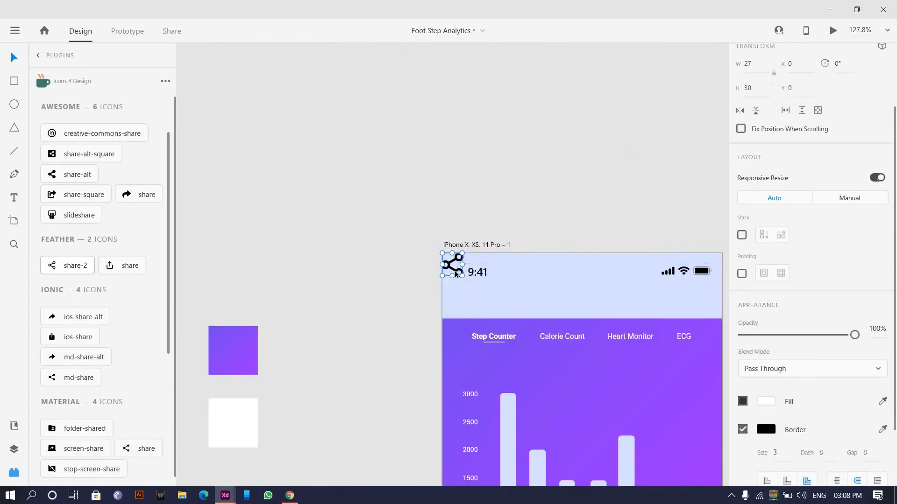
Step: Place the share icon on the purple button in front of its label and set the icon's border colour to white
left_click_drag(453, 351, 475, 458)
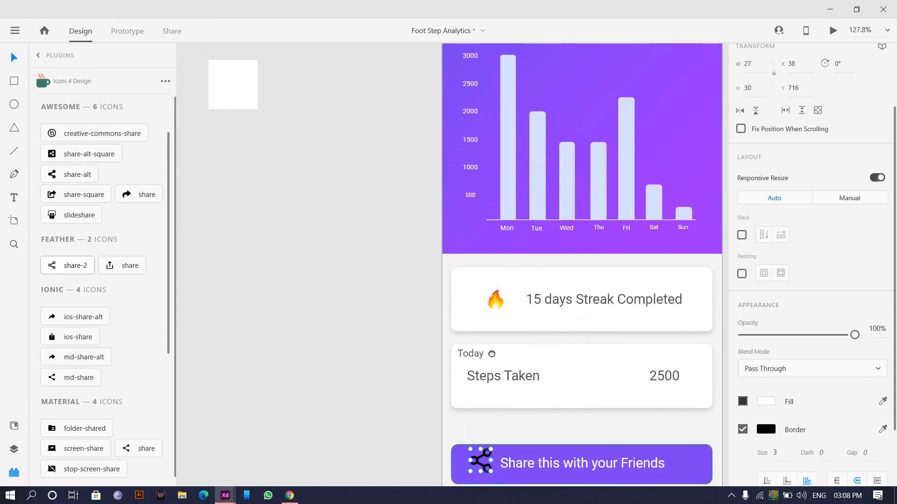
scroll(491, 354, "down", 3)
left_click(766, 429)
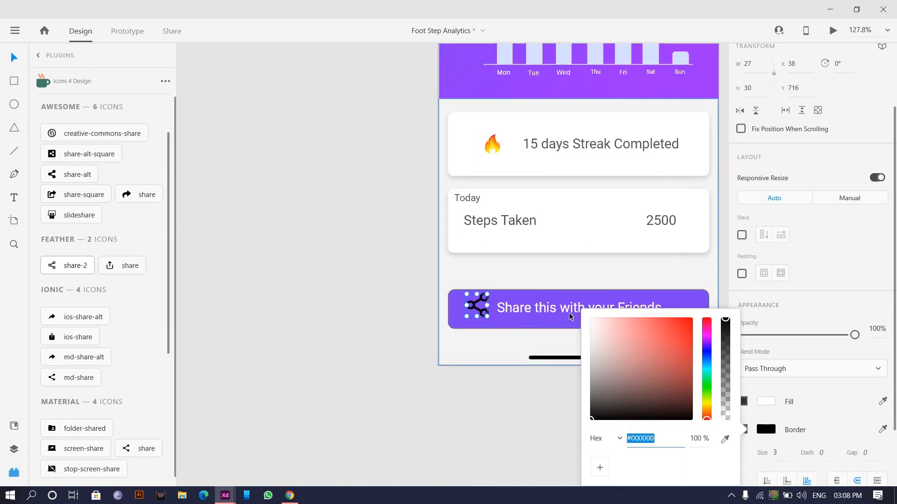
left_click_drag(576, 322, 570, 314)
key("ctrl+z")
left_click(476, 310)
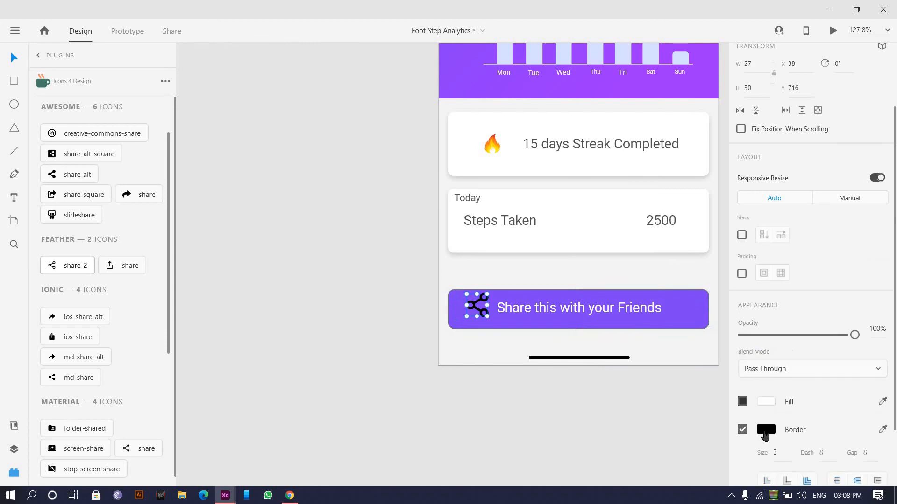
left_click(591, 317)
left_click(391, 344)
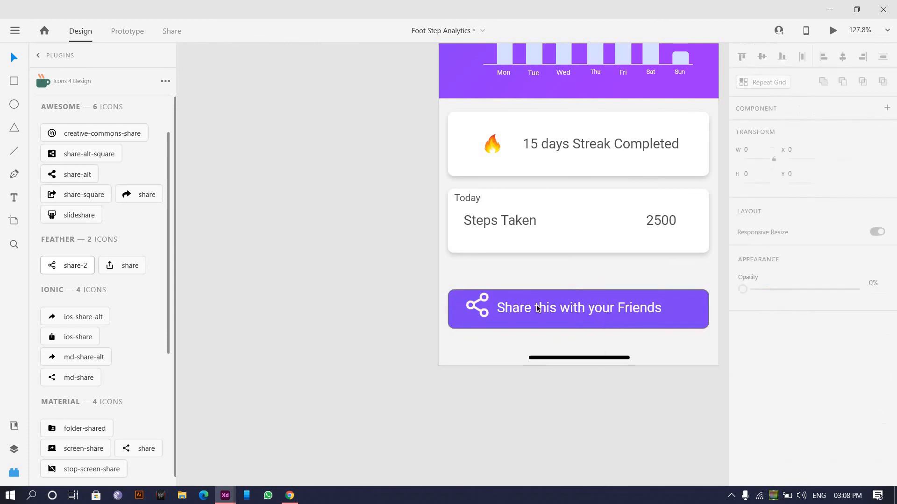
Step: Shrink the share icon about its centre and reduce its border thickness to suit the smaller size
scroll(536, 306, "up", 5)
left_click(560, 304)
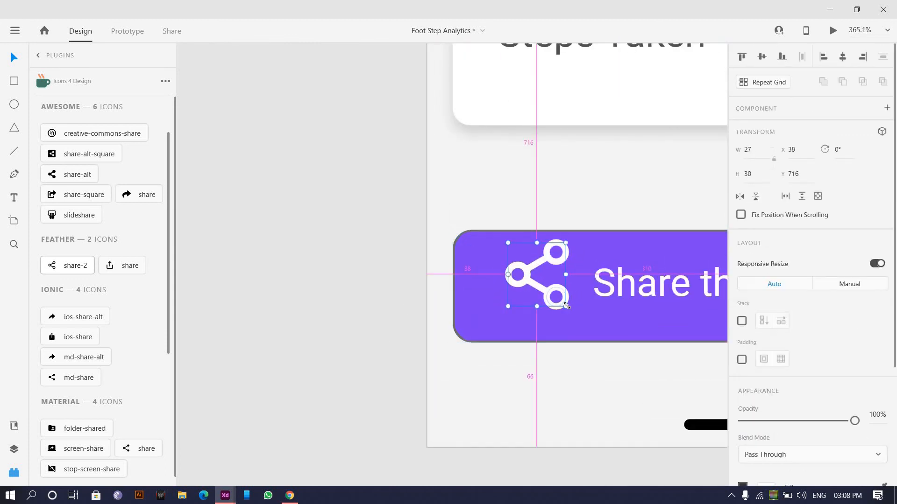
left_click_drag(556, 294, 555, 293)
scroll(737, 365, "down", 5)
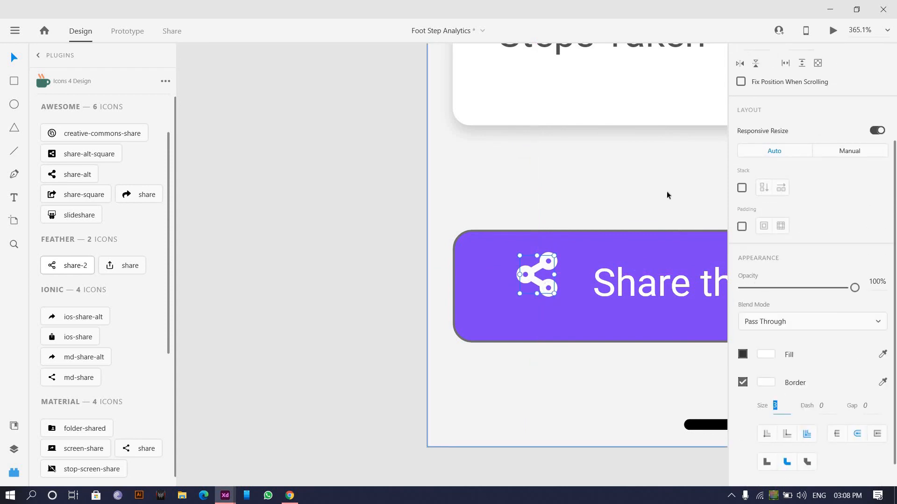
scroll(519, 128, "down", 3)
left_click_drag(517, 313, 374, 340)
key("ctrl+z")
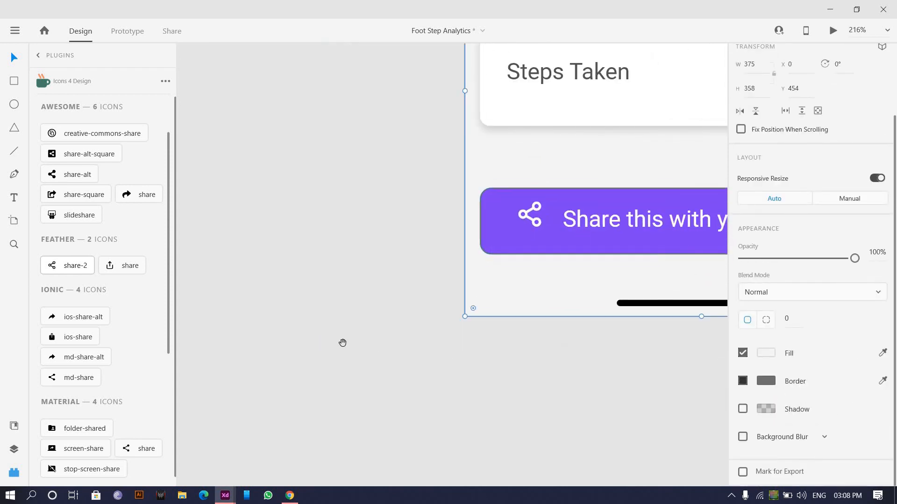
Step: Align the share icon and the button label with each other along their vertical middles
left_click_drag(597, 364, 489, 354)
scroll(597, 207, "down", 1)
left_click_drag(499, 225, 330, 322)
left_click(320, 309)
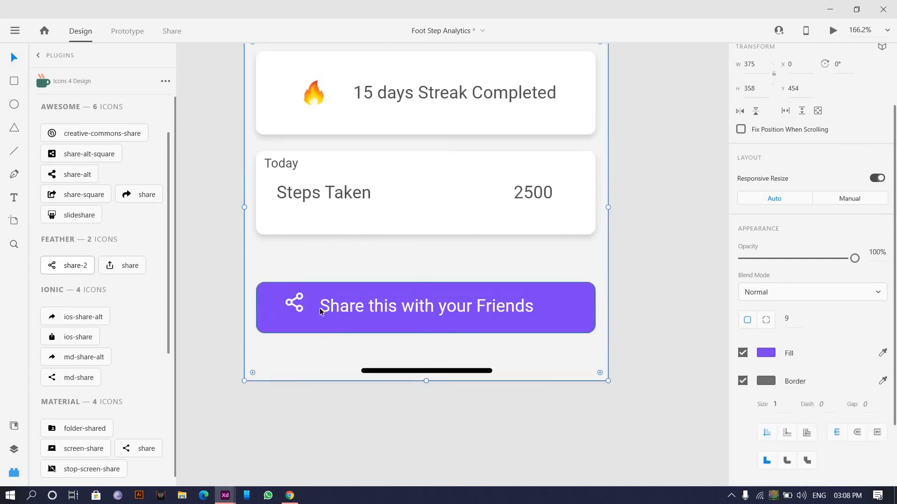
double_click(320, 309)
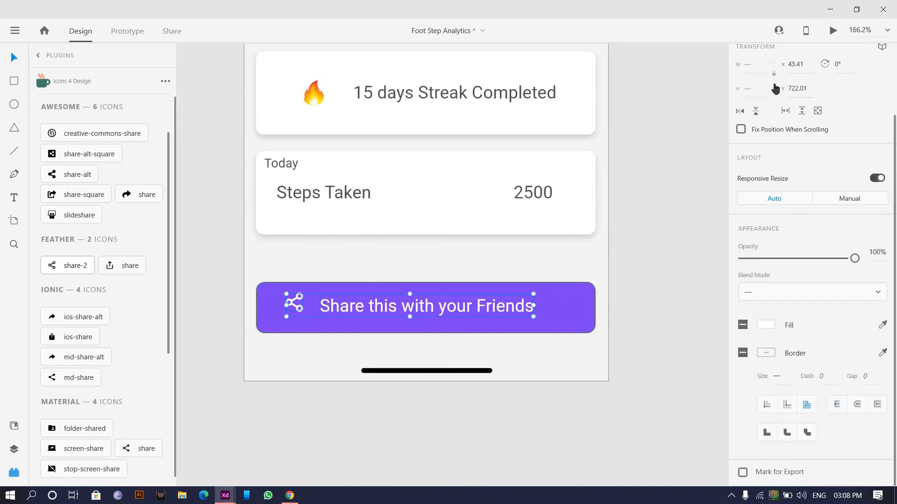
scroll(775, 87, "up", 2)
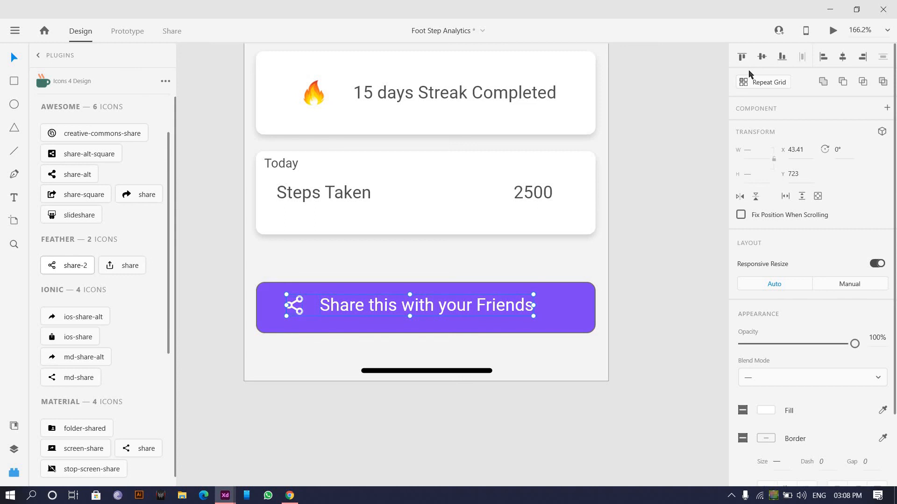
Step: Centre the share icon and label as one unit horizontally on the purple button
left_click(569, 302)
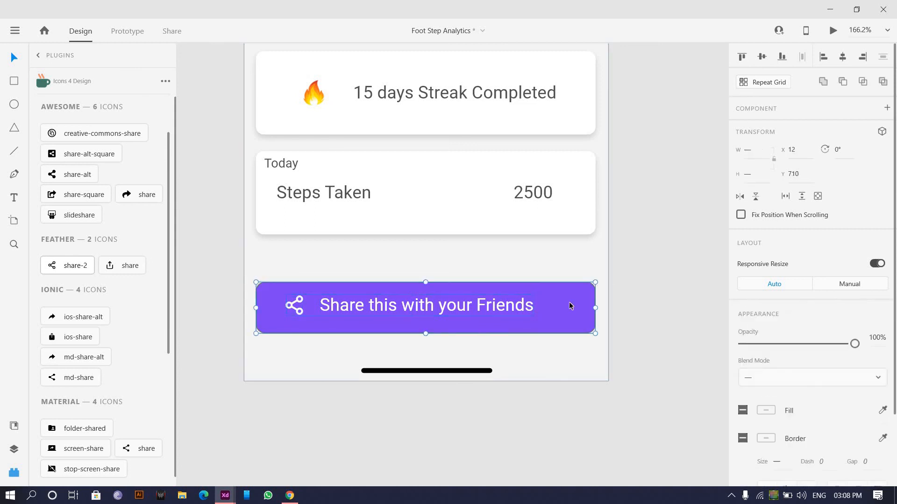
key("shift+c")
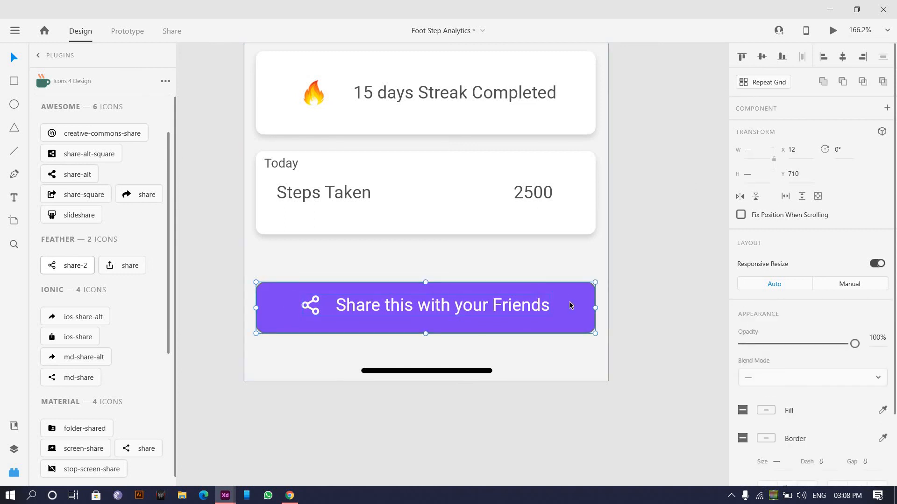
left_click(643, 258)
Step: Examine the share button, the cards, the chart and the header bar with its status icons on the artboard
scroll(628, 259, "down", 1)
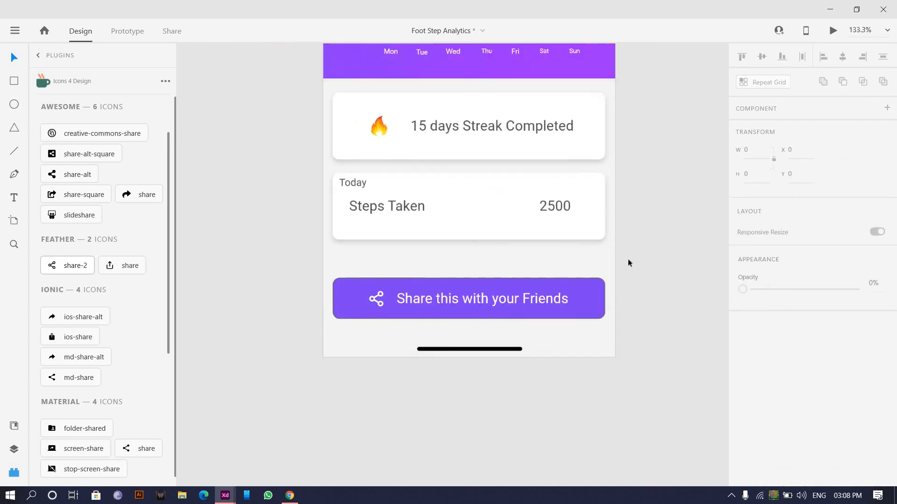
scroll(478, 333, "down", 2)
scroll(463, 306, "up", 5)
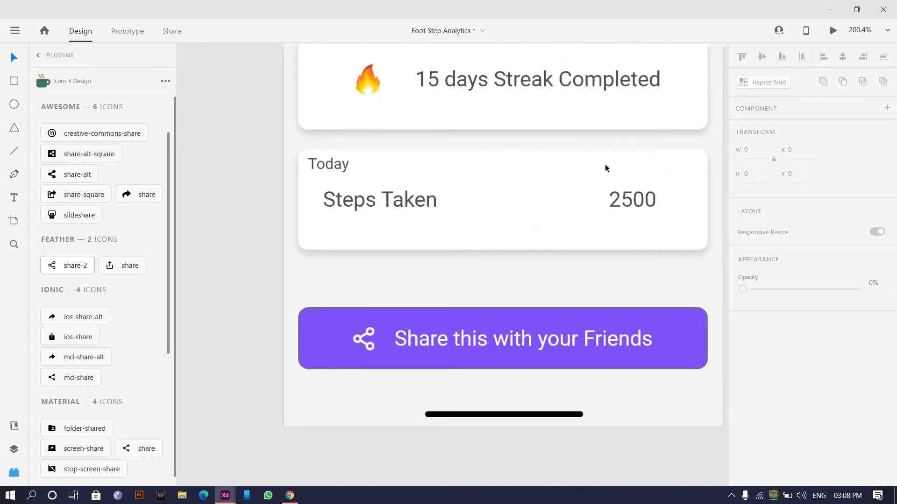
scroll(604, 164, "down", 2)
scroll(550, 296, "down", 3)
scroll(500, 297, "up", 3)
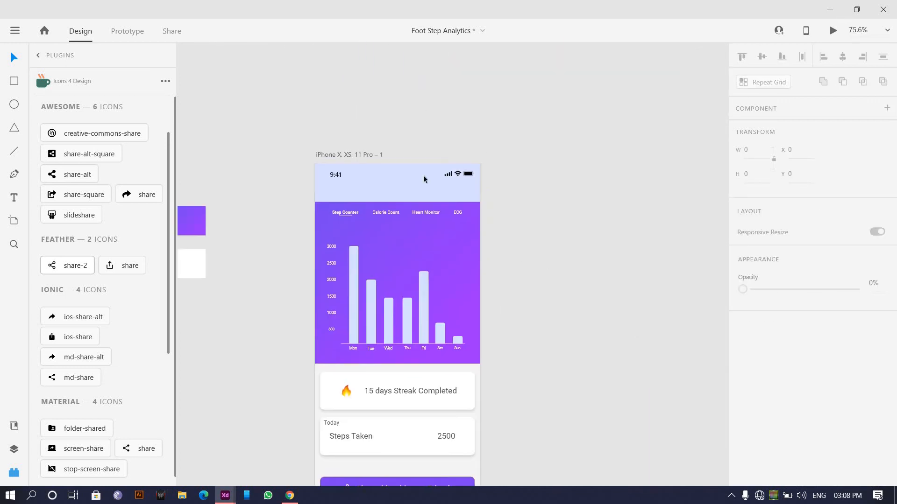
scroll(423, 179, "left", 2)
left_click(434, 165)
scroll(434, 165, "up", 4)
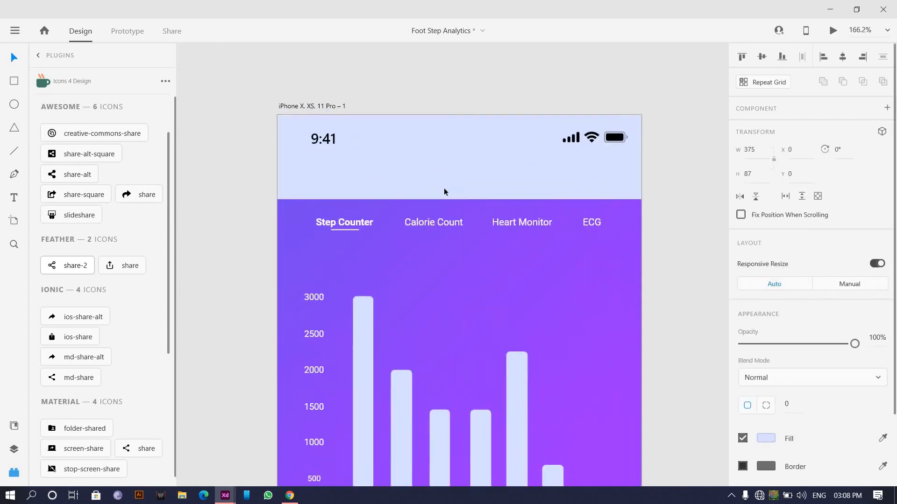
scroll(444, 188, "up", 2)
scroll(515, 242, "down", 1)
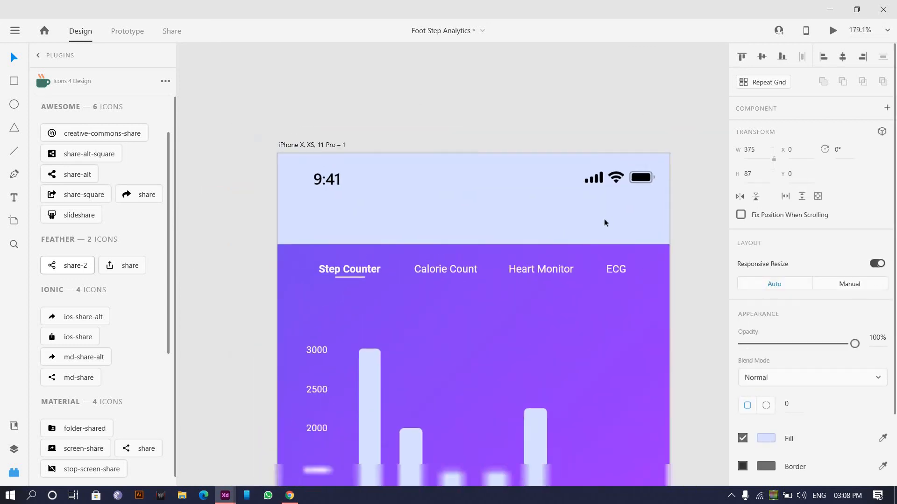
left_click(637, 184)
scroll(644, 185, "up", 2)
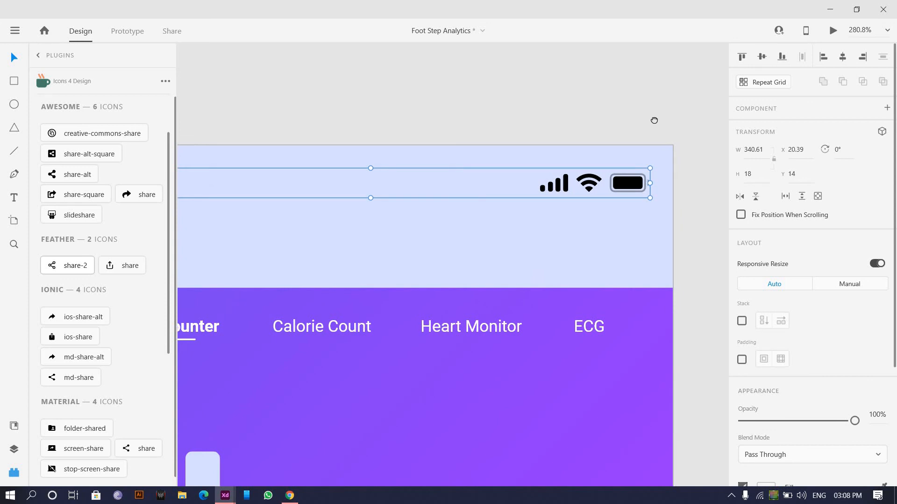
left_click_drag(653, 121, 653, 120)
scroll(534, 292, "down", 2)
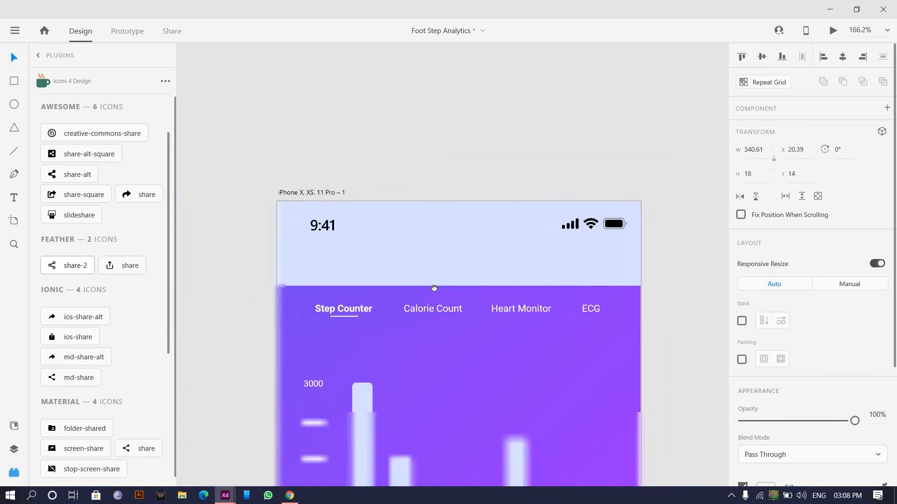
scroll(368, 255, "up", 2)
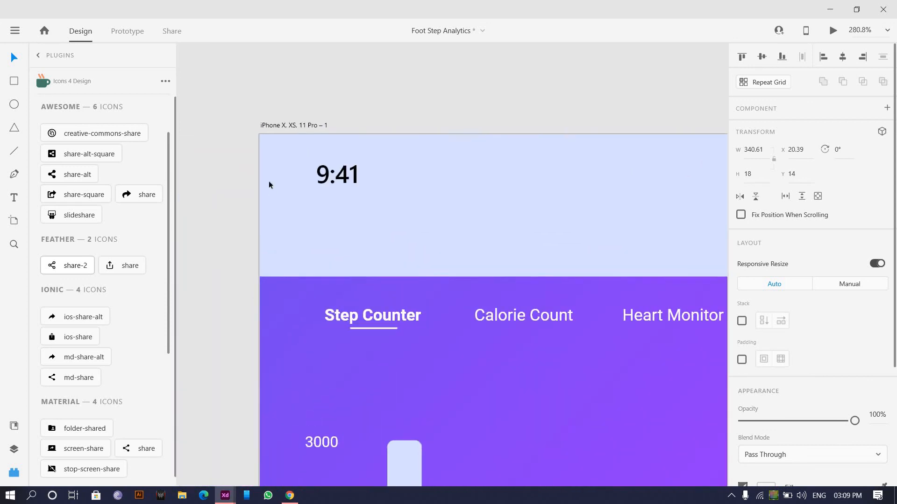
Step: Draw an 18 by 18 circle in the header bar below the status icons and move it to X 182, Y 60
left_click(14, 105)
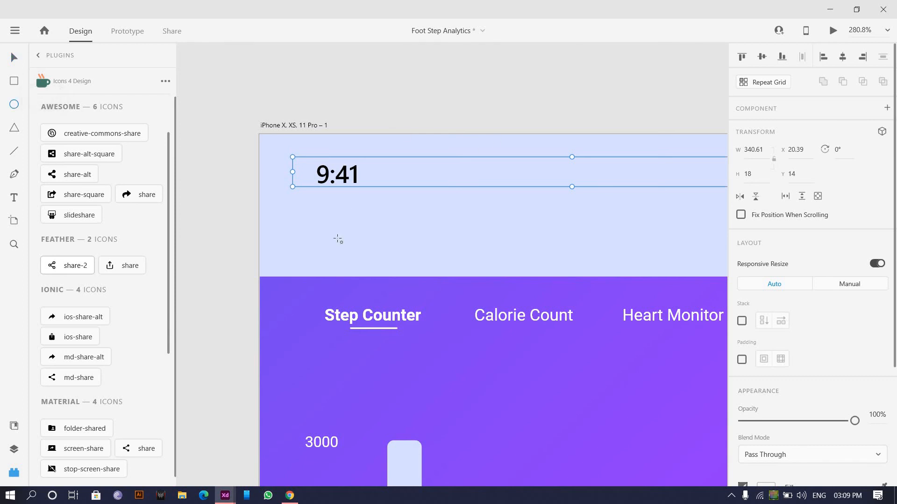
scroll(303, 229, "right", 5)
left_click_drag(292, 235, 263, 206)
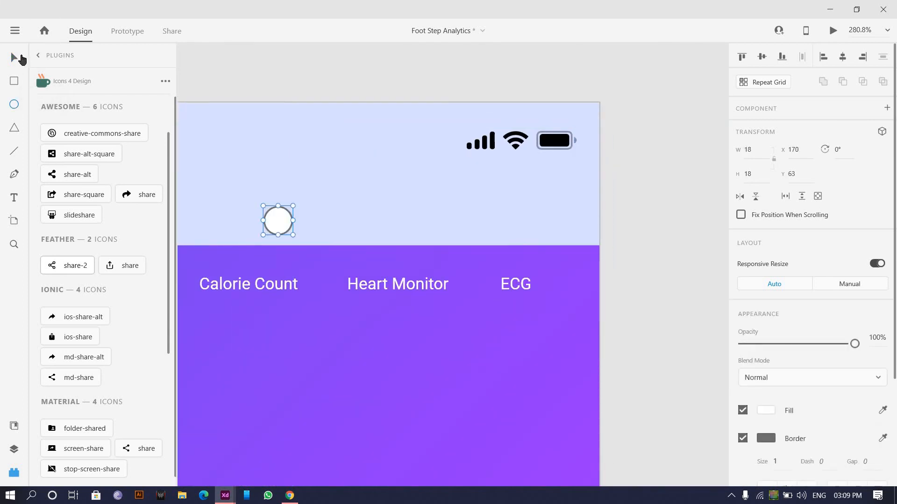
scroll(536, 204, "left", 5)
left_click_drag(537, 209, 558, 204)
scroll(558, 204, "down", 2)
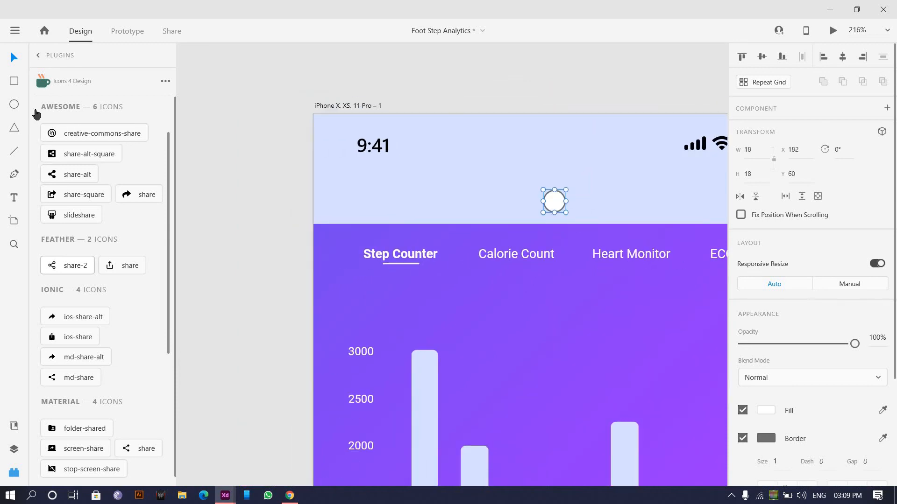
Step: Draw a left-pointing back chevron with the Pen tool below the header's clock and shrink it to about 5.7 by 11.4
left_click(14, 175)
left_click(342, 186)
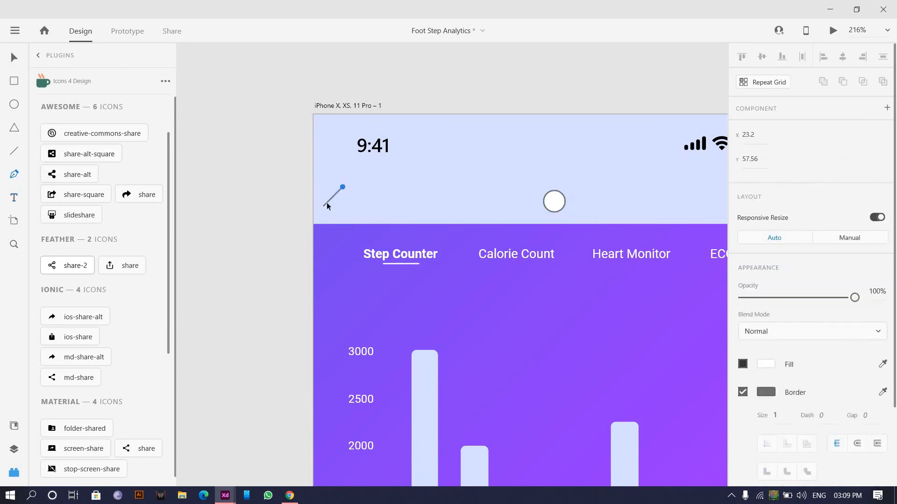
left_click(342, 222)
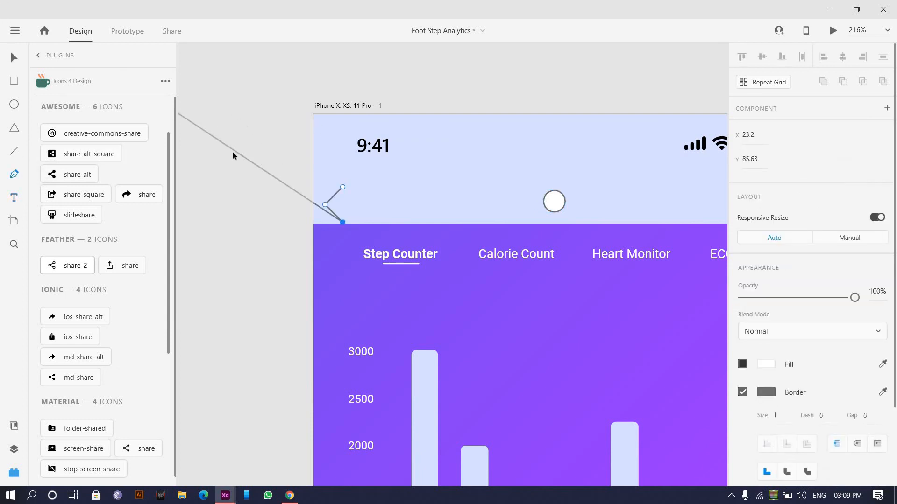
key("Escape")
scroll(362, 197, "up", 8)
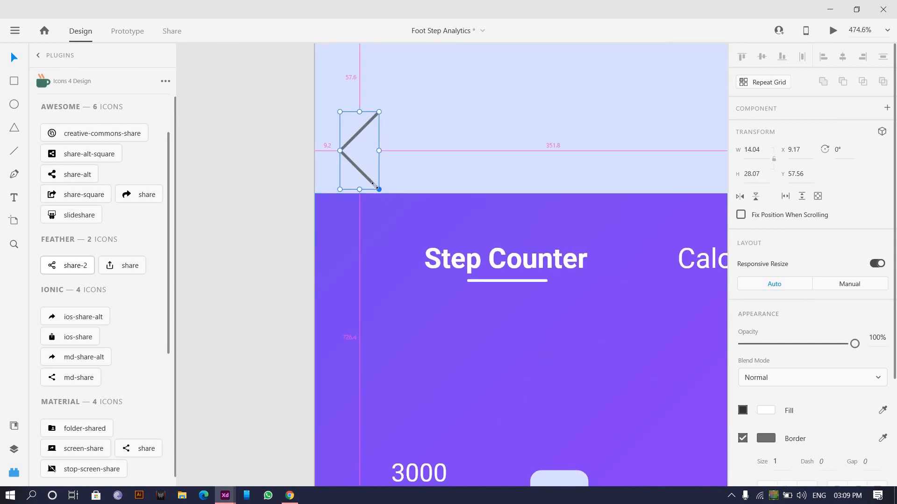
left_click_drag(374, 185, 420, 165)
Step: Set the back chevron's border size to 2 with round caps and round joins
scroll(770, 394, "down", 3)
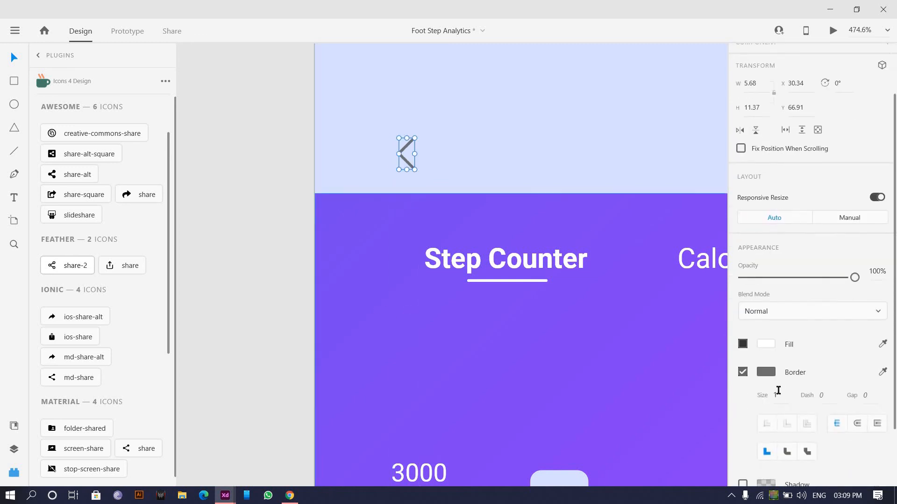
key("Up")
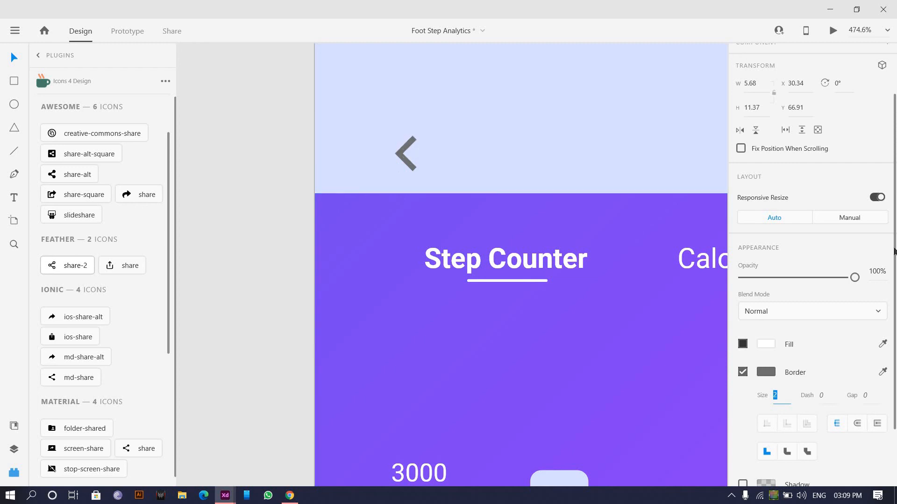
left_click(857, 423)
left_click(786, 451)
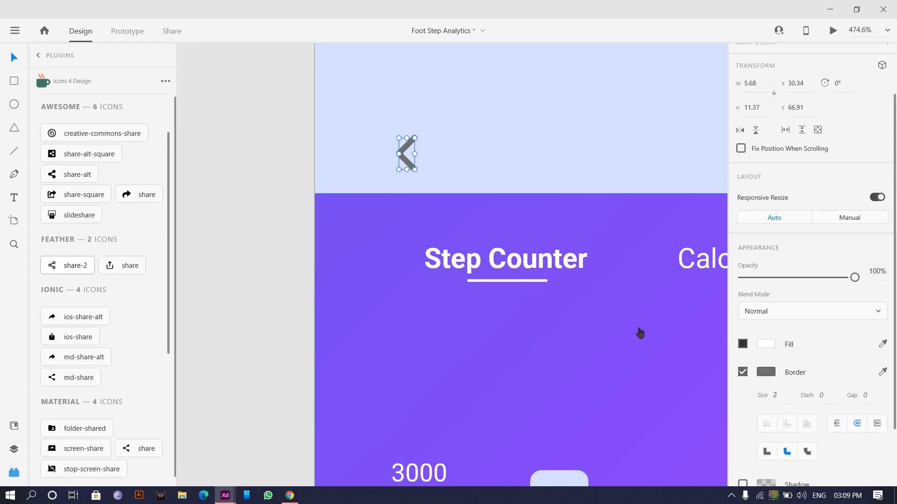
Step: Change the back chevron's border colour to a darker grey
left_click_drag(591, 381, 580, 363)
left_click(533, 154)
scroll(534, 135, "down", 3)
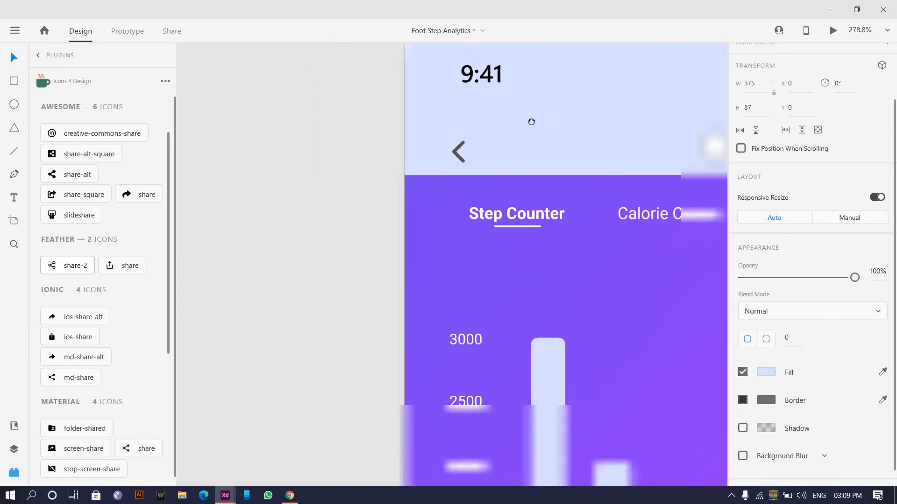
Step: Move the header's back chevron to about X 32.34, Y 62.91, roughly level with the circle
scroll(531, 122, "down", 2)
scroll(643, 148, "up", 3)
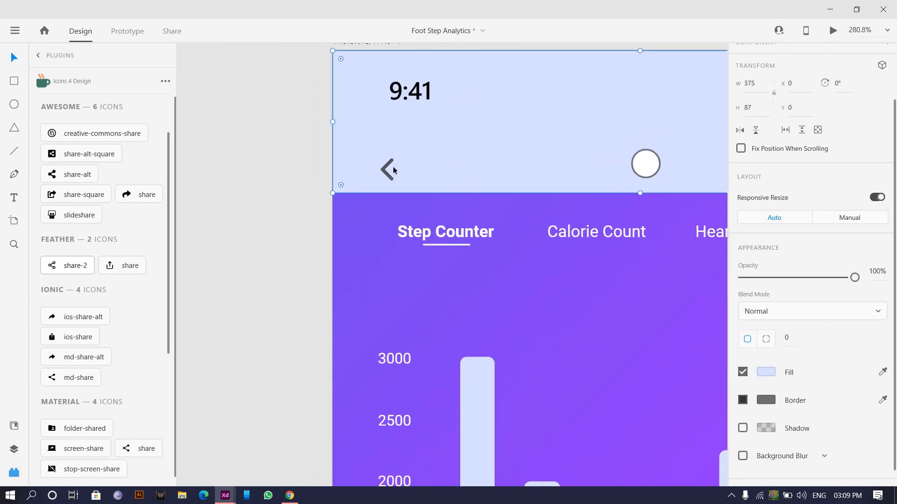
left_click_drag(394, 170, 392, 172)
scroll(520, 149, "down", 3)
scroll(534, 168, "up", 4)
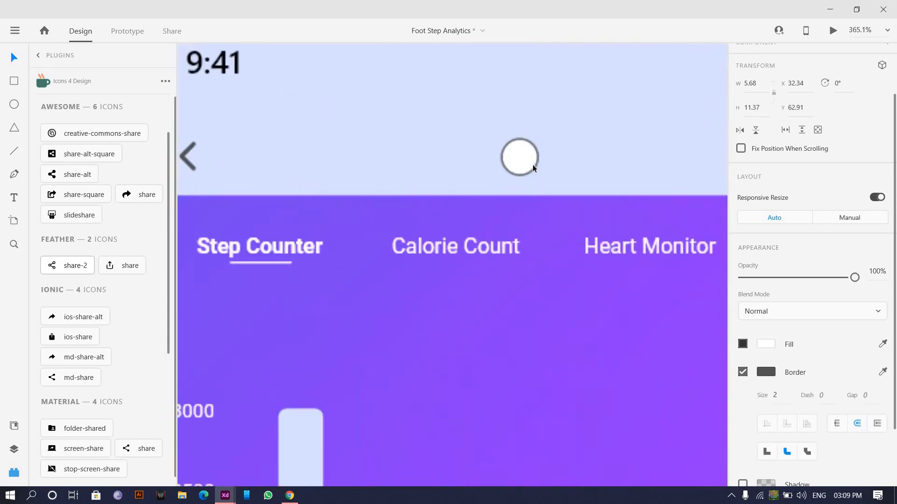
Step: Enlarge the header circle to 28 by 28, remove its border and move it to X 177, Y 53
left_click(533, 168)
left_click_drag(536, 174, 561, 188)
scroll(719, 341, "down", 1)
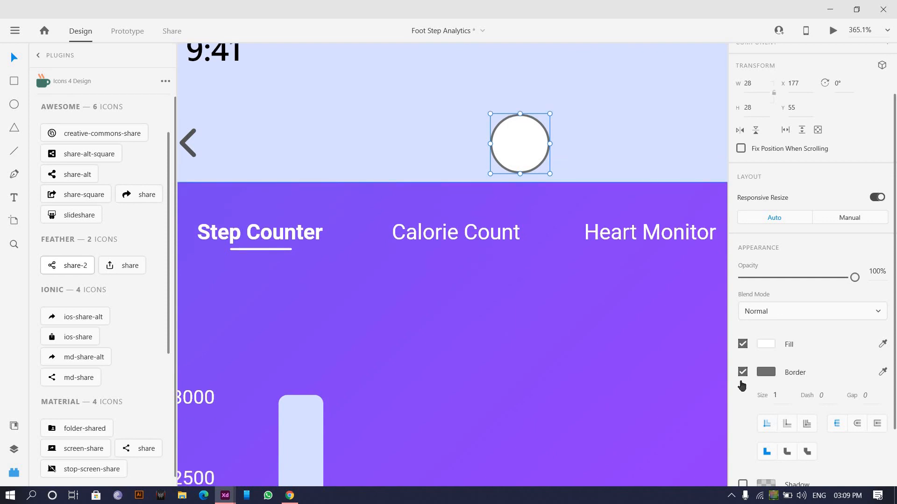
left_click(742, 372)
left_click_drag(522, 131, 333, 122)
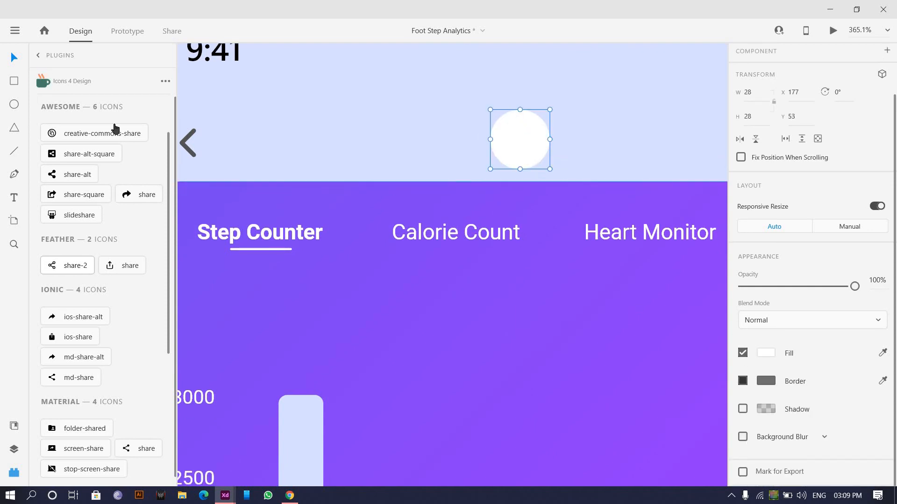
Step: Fill the header circle with a user photo using the User Profile plugin
left_click(72, 458)
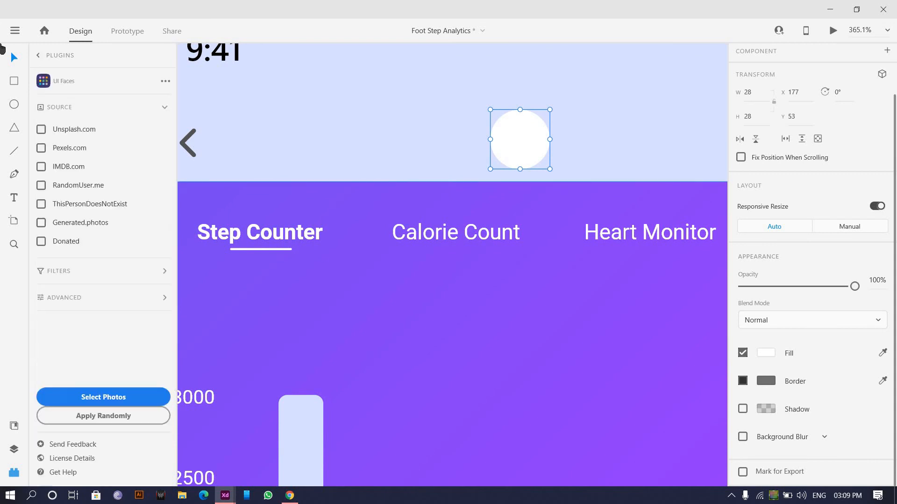
left_click(37, 57)
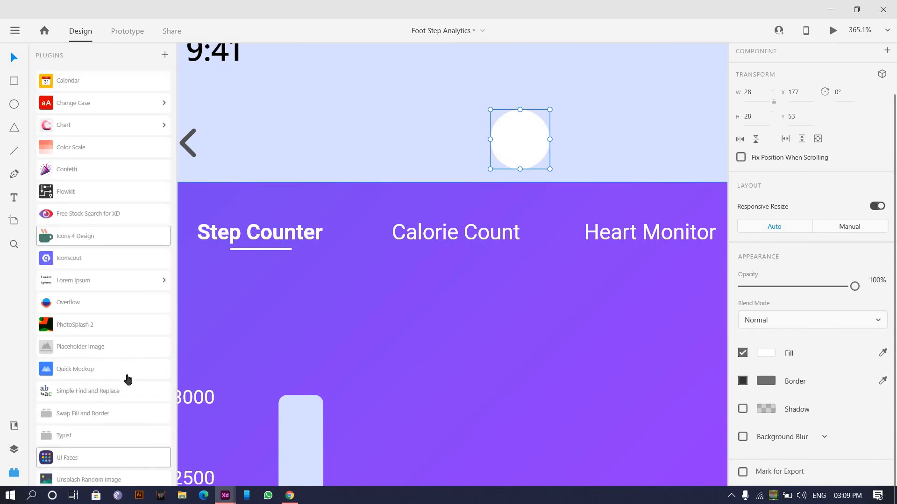
scroll(93, 397, "down", 3)
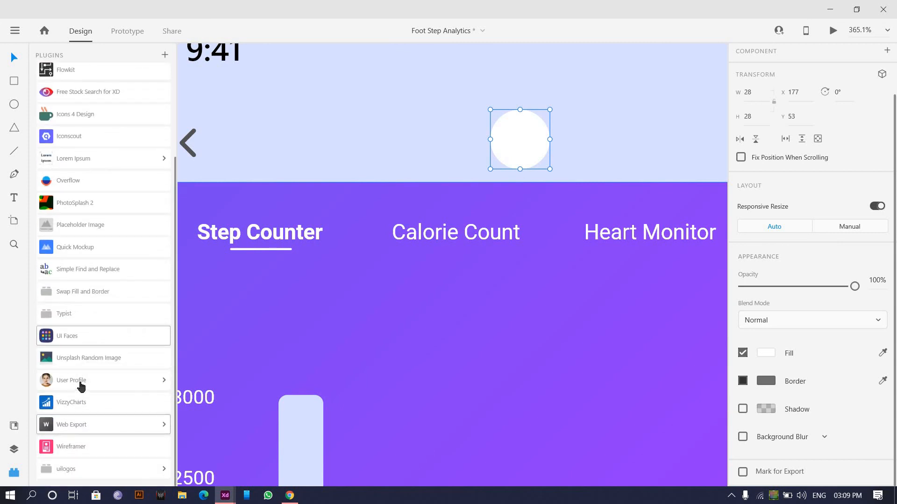
left_click(91, 387)
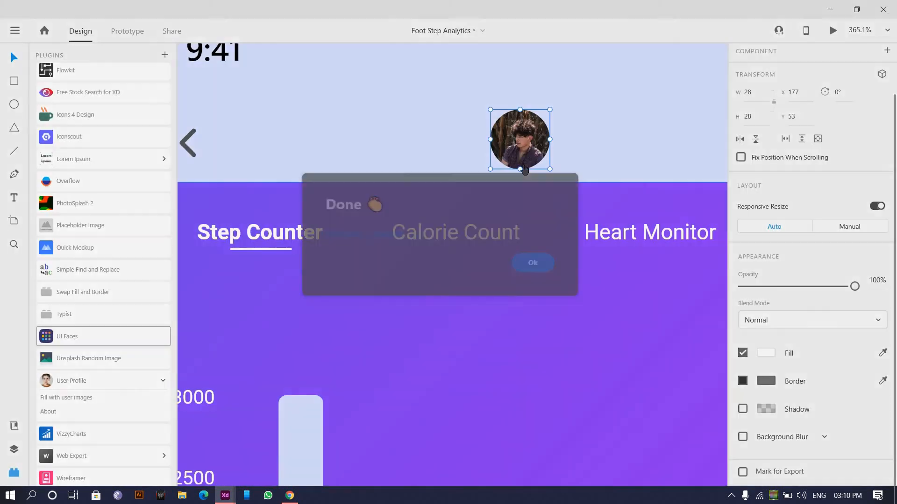
left_click(533, 263)
Step: Scale up the photo inside the circular avatar so that the crop is tighter around the face
scroll(538, 150, "up", 4)
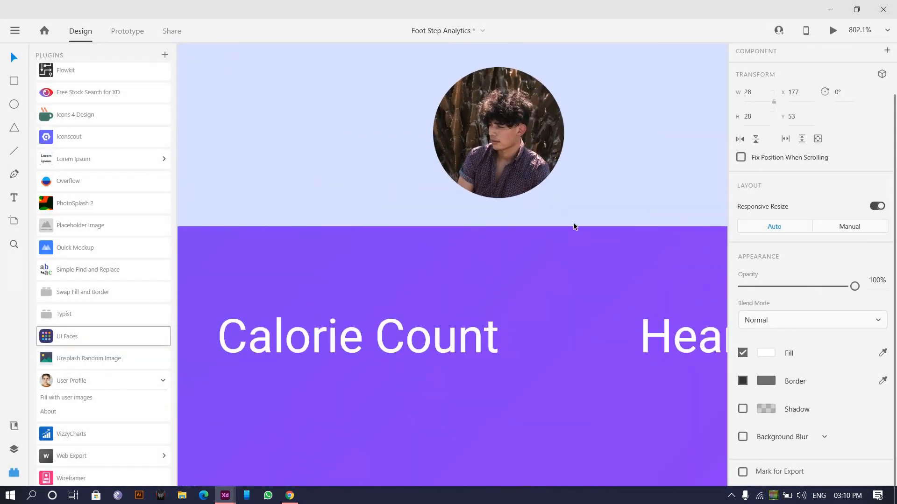
double_click(508, 125)
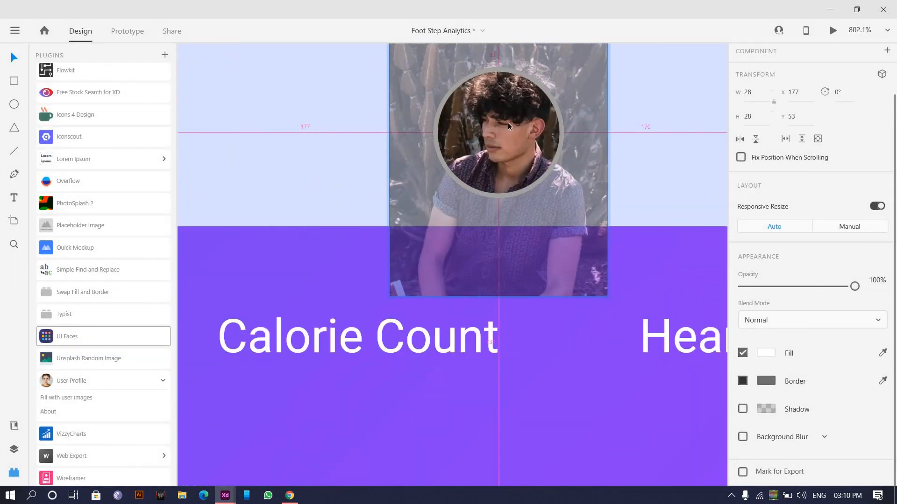
left_click(610, 108)
scroll(611, 103, "down", 4)
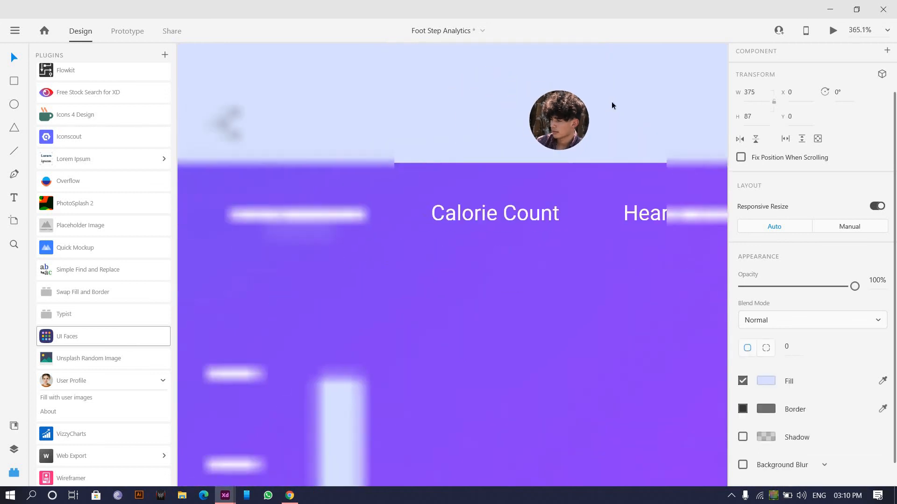
Step: Move the avatar up in the header bar to X 177, Y 46
scroll(560, 121, "down", 4)
scroll(440, 186, "up", 3)
left_click(441, 181)
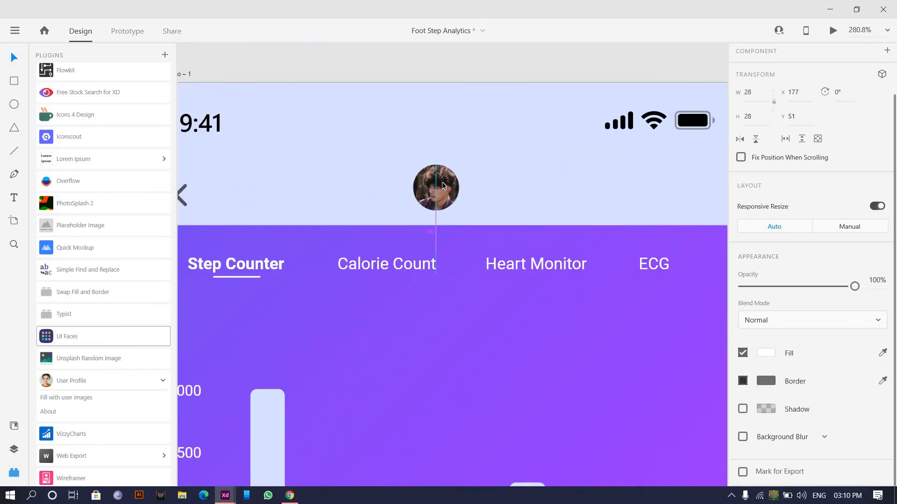
left_click_drag(442, 182, 442, 177)
Step: Add a centred text label with the profile's full name at the foot of the header, beneath the avatar
left_click(13, 194)
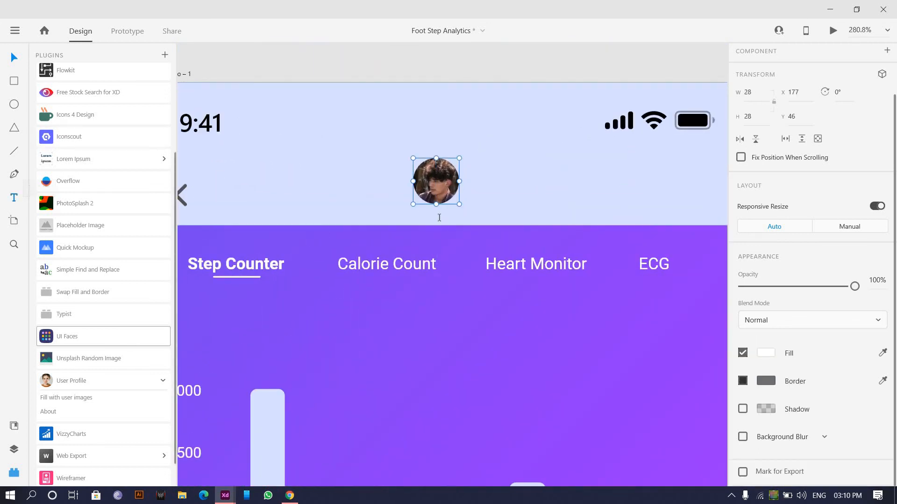
left_click(436, 219)
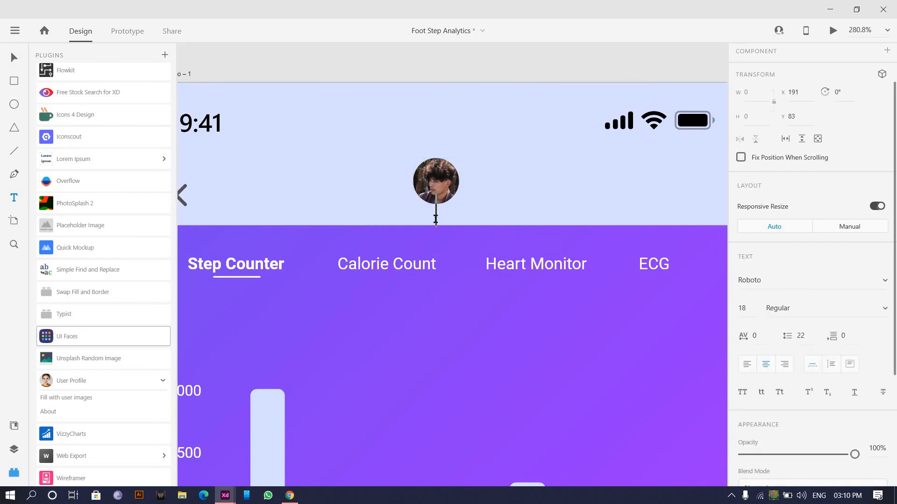
type("Adma")
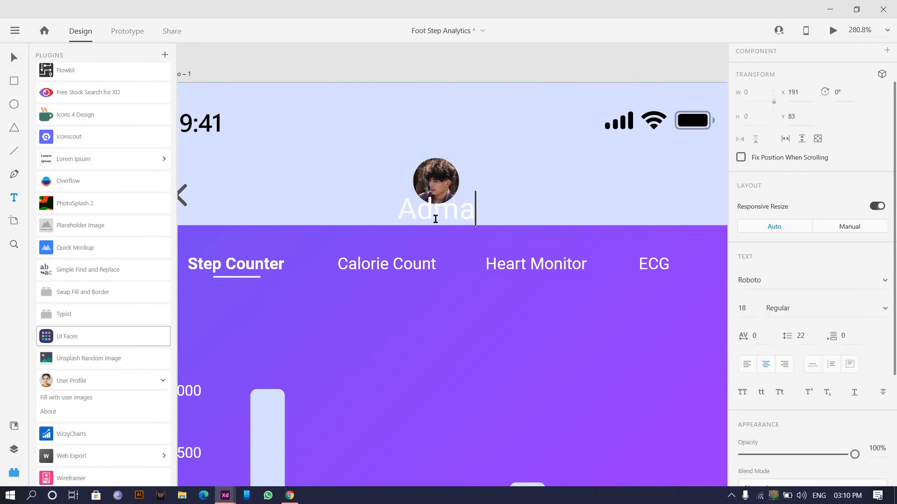
key("BackSpace")
key("BackSpace")
key("BackSpace")
type("am Johns")
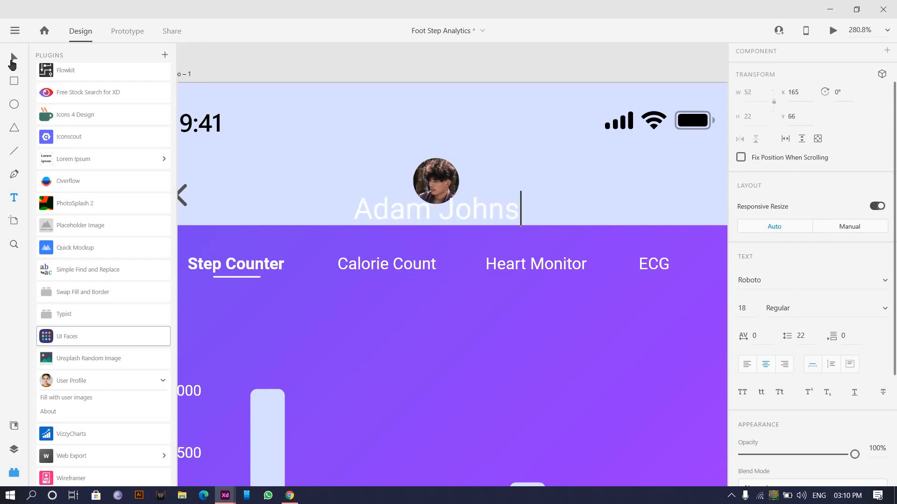
key("Escape")
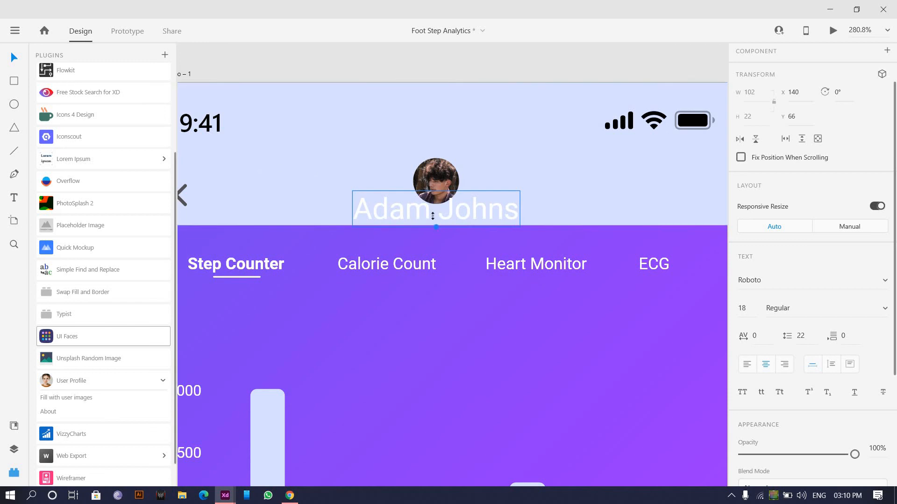
Step: Fit the name label at size 13 beneath the slightly raised avatar and set its fill to #515151
left_click_drag(436, 225, 457, 224)
mouse_move(441, 193)
left_mouse_down()
mouse_move(442, 184)
mouse_move(447, 200)
left_mouse_up()
scroll(794, 327, "down", 5)
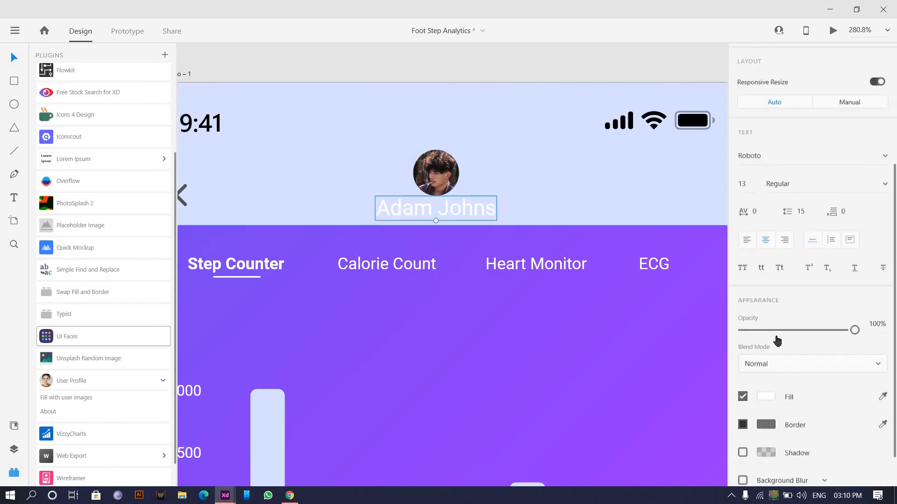
left_click(765, 353)
left_click(591, 343)
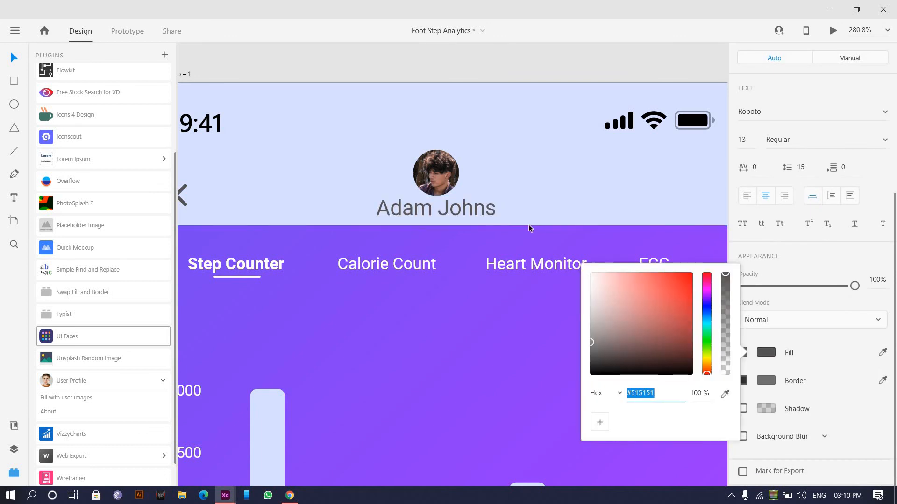
scroll(526, 212, "down", 3)
left_click(636, 73)
Step: Review the whole mobile screen, from the header and step chart down to the cards and share button
scroll(636, 72, "down", 3)
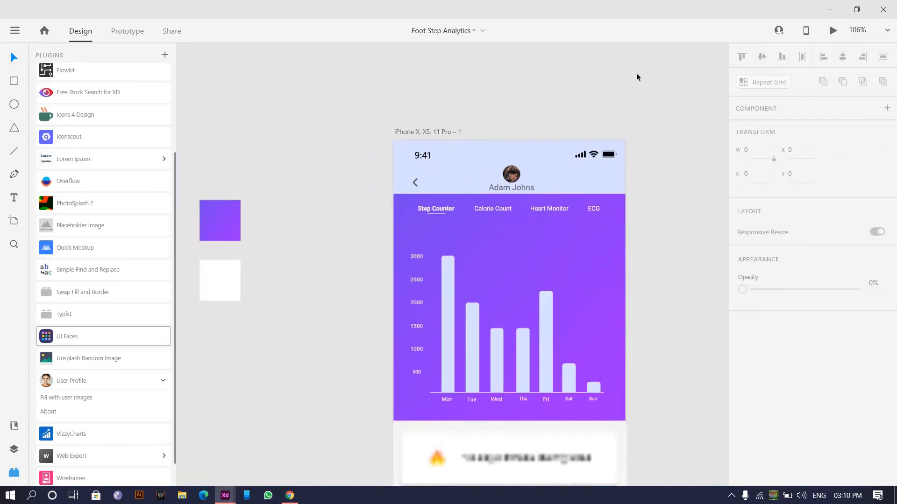
left_click_drag(631, 69, 585, 18)
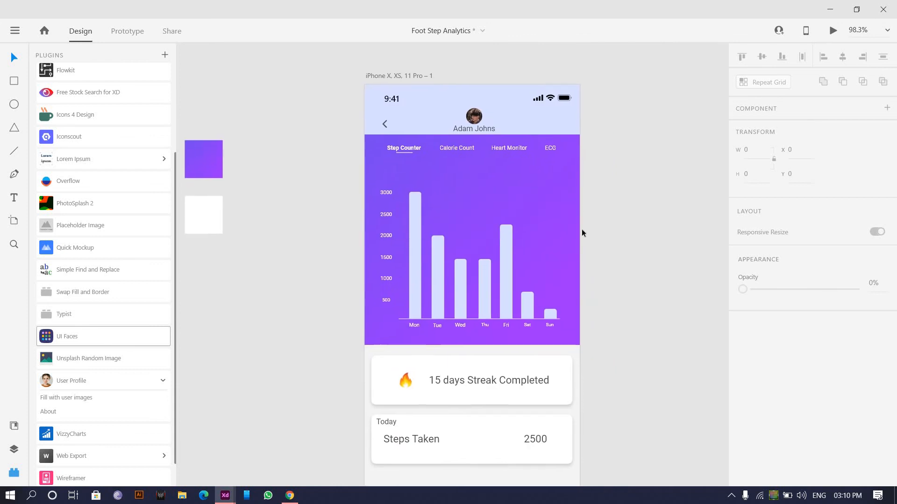
scroll(611, 186, "down", 4)
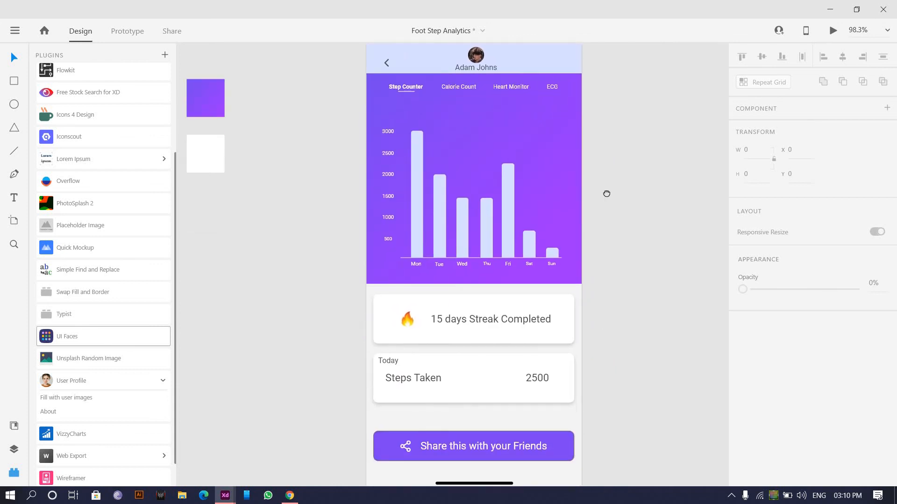
scroll(606, 176, "down", 2)
scroll(595, 221, "up", 4)
scroll(596, 222, "down", 2)
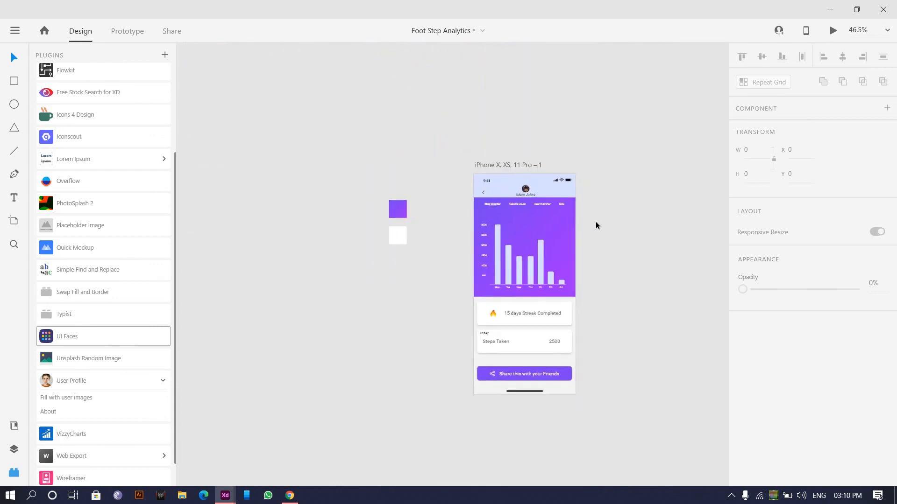
scroll(601, 228, "up", 3)
scroll(565, 150, "down", 2)
scroll(556, 168, "down", 3)
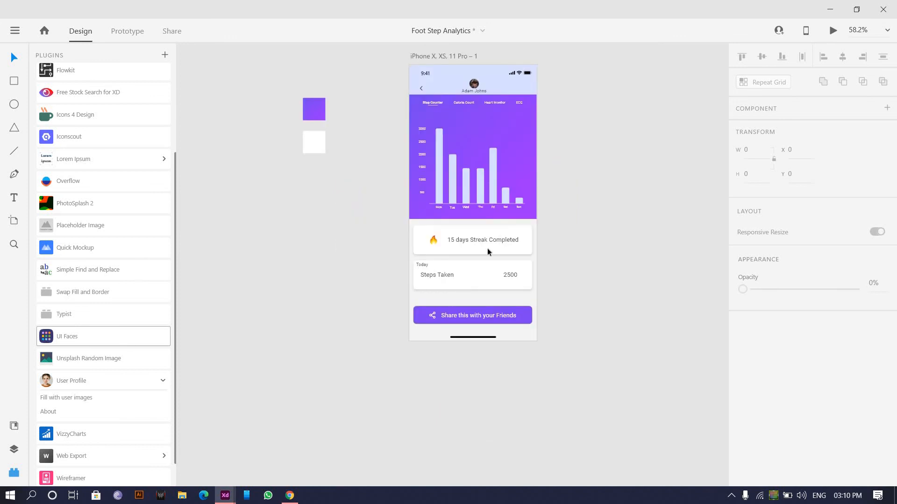
scroll(486, 251, "up", 4)
scroll(537, 229, "down", 1)
scroll(584, 177, "down", 2)
scroll(645, 89, "down", 2)
left_click_drag(631, 170, 626, 180)
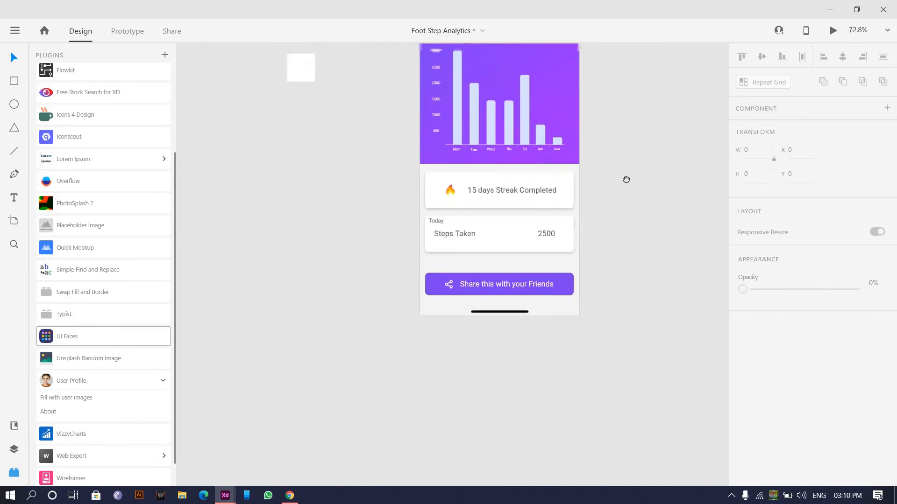
scroll(609, 188, "down", 3)
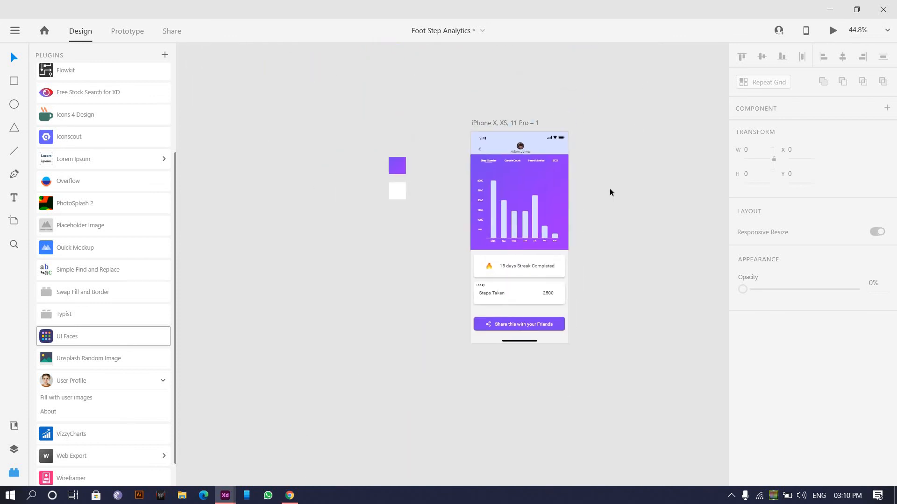